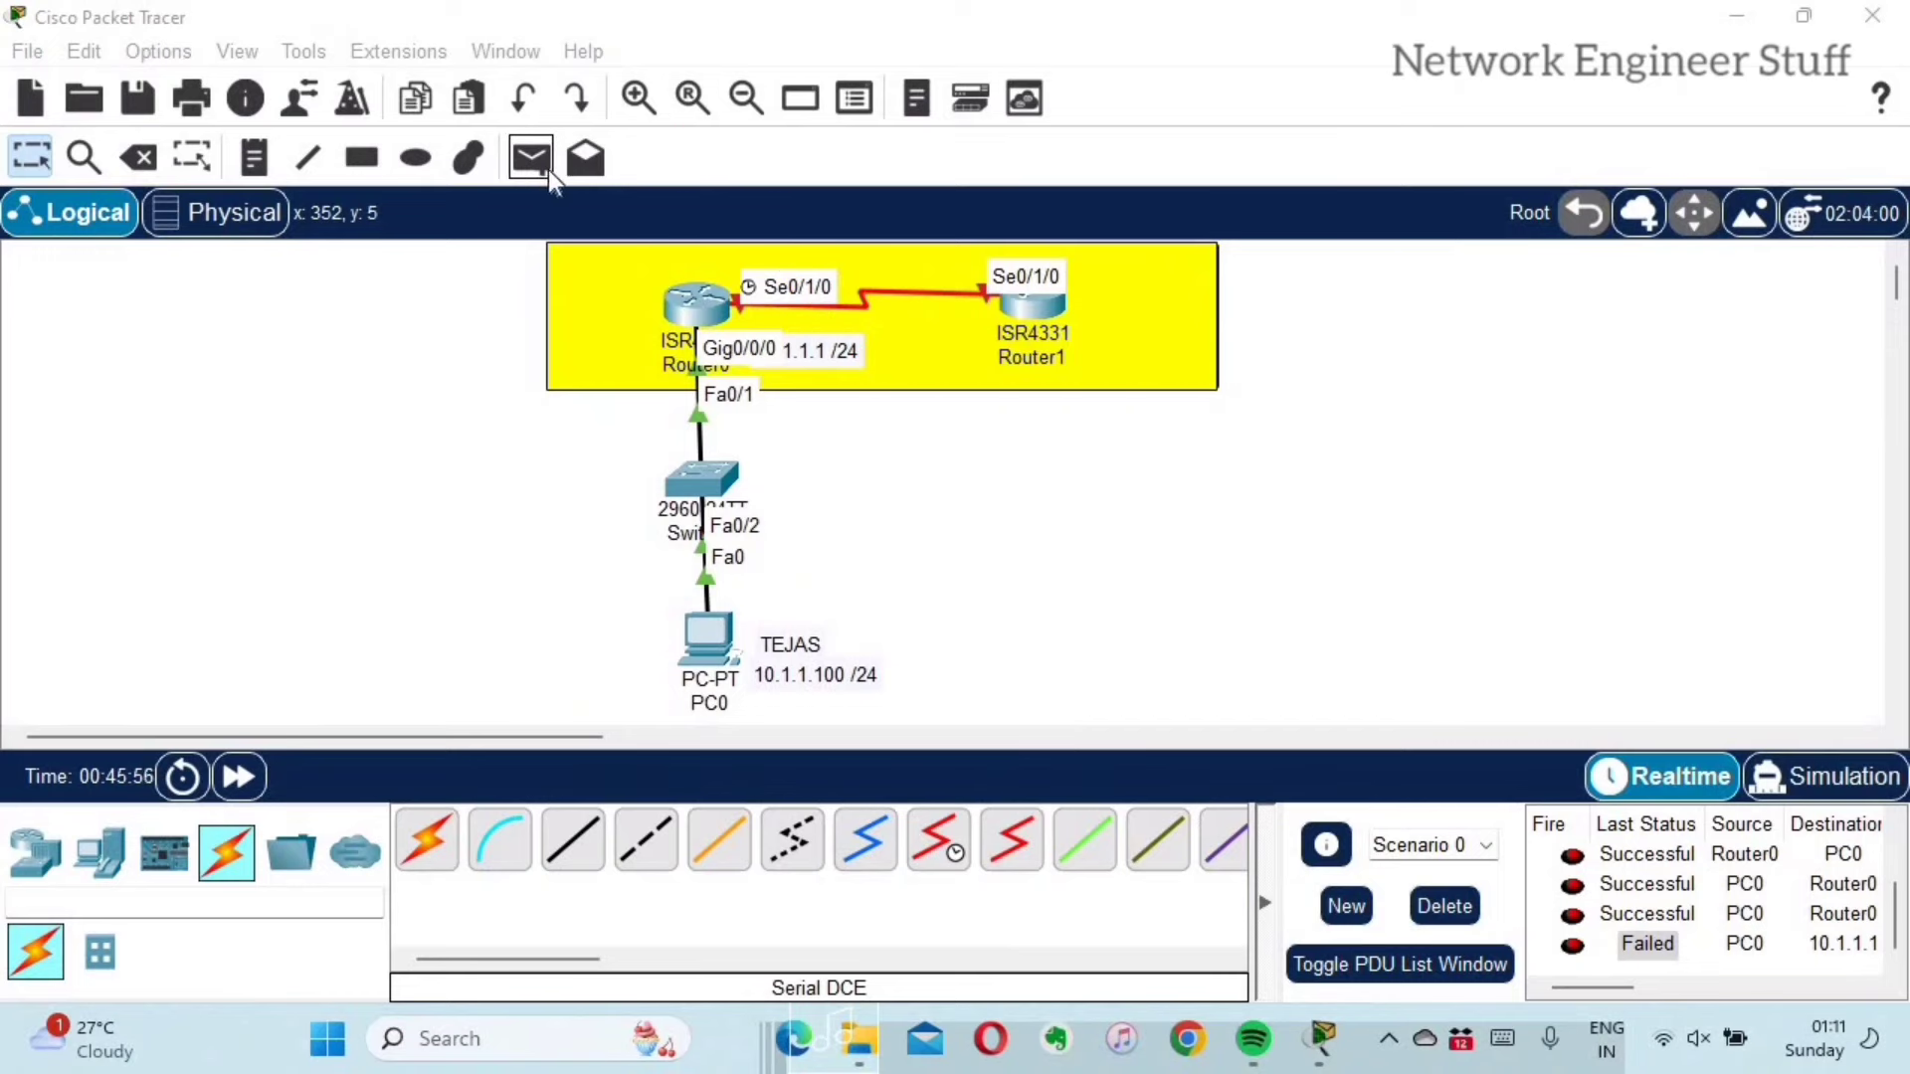
Step: Start a new simple PDU test with PC0 as its source
{"action": "left_click", "coordinate": [545, 169]}
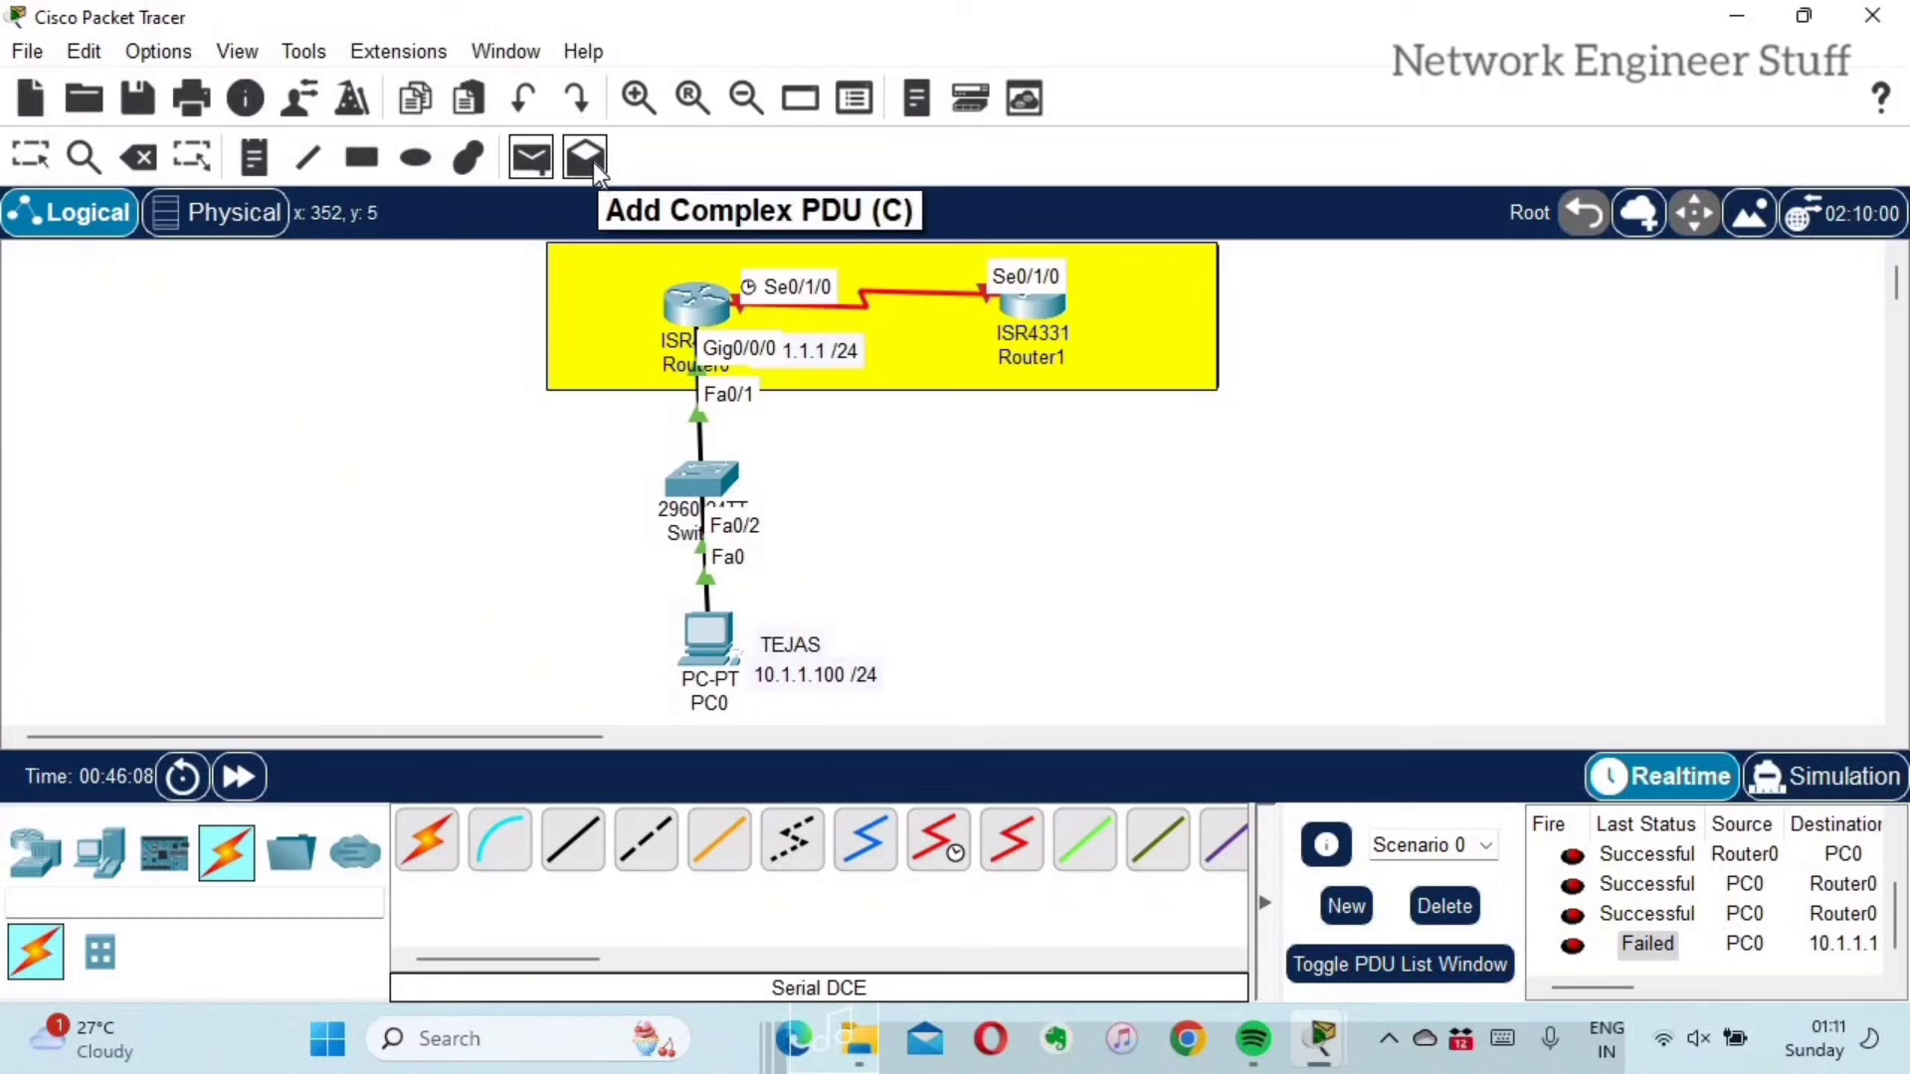
{"action": "left_click", "coordinate": [541, 157]}
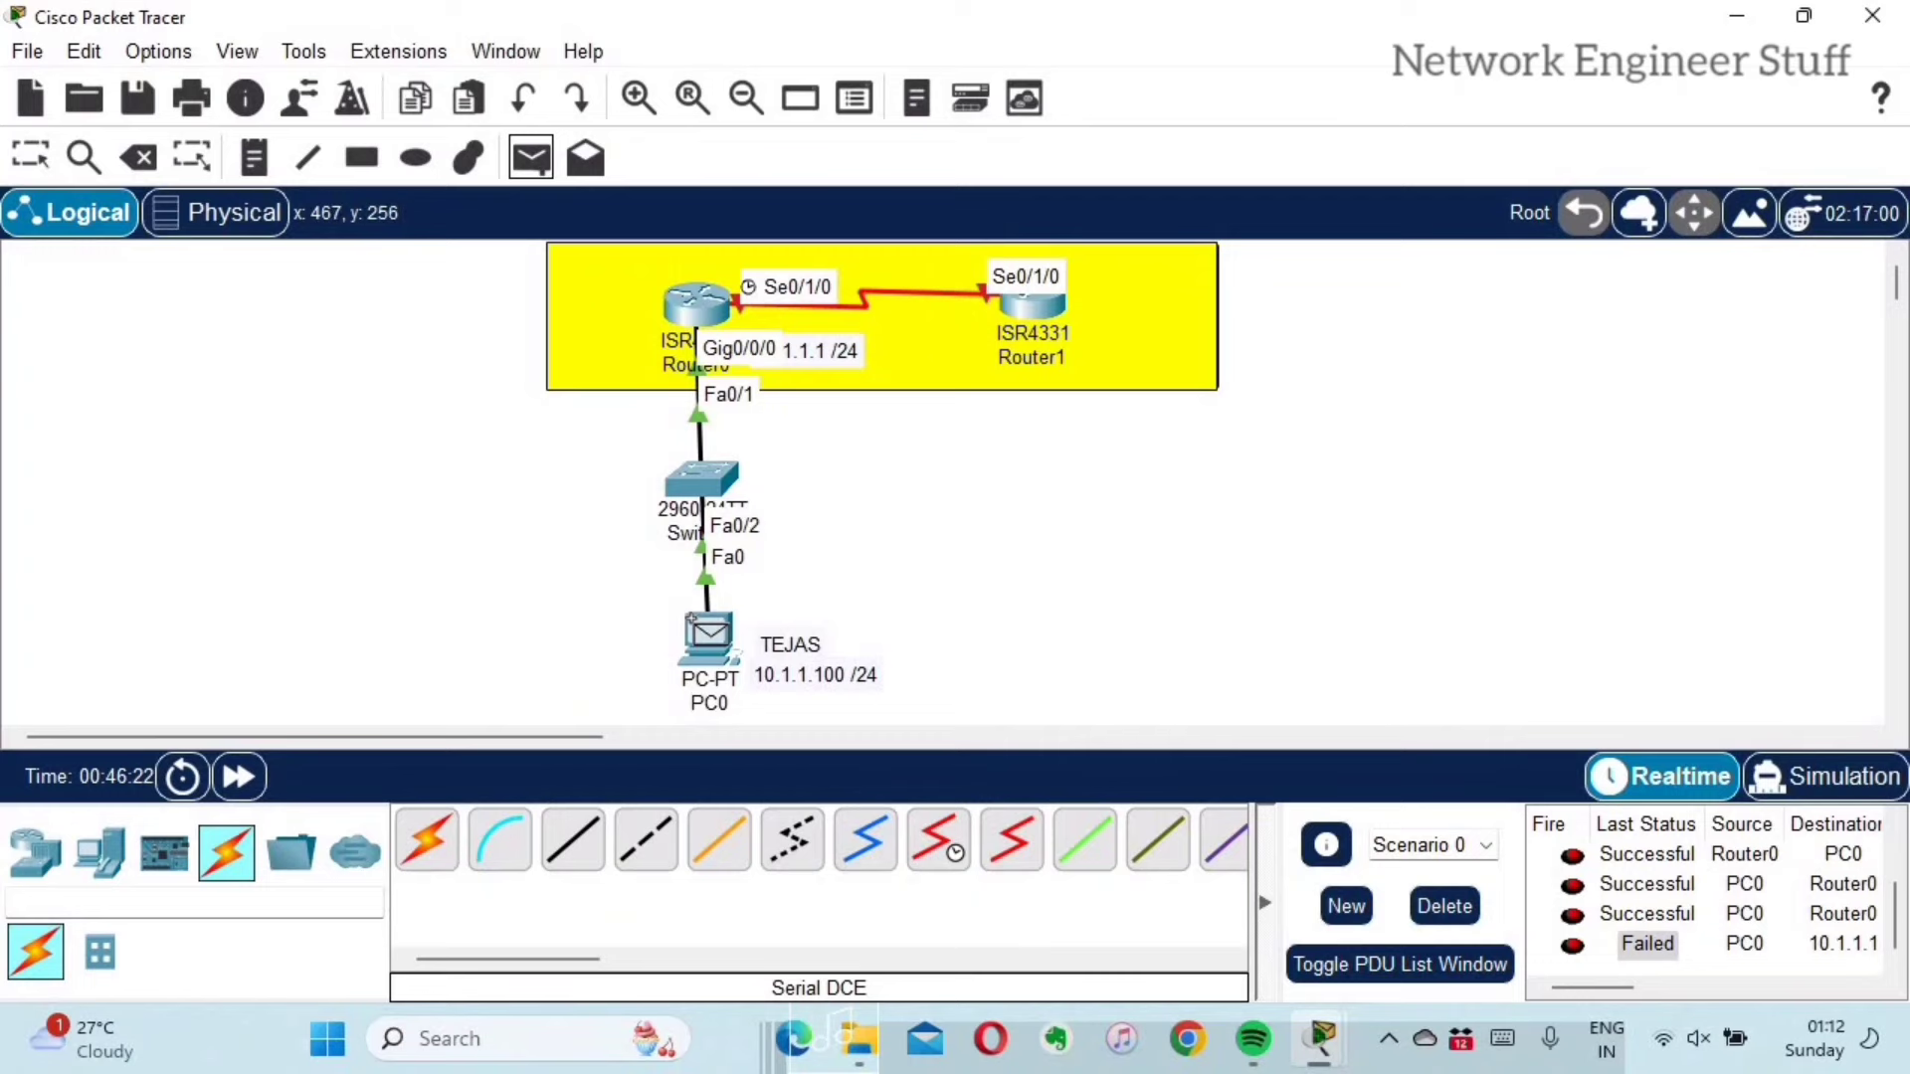
{"action": "left_click", "coordinate": [709, 633]}
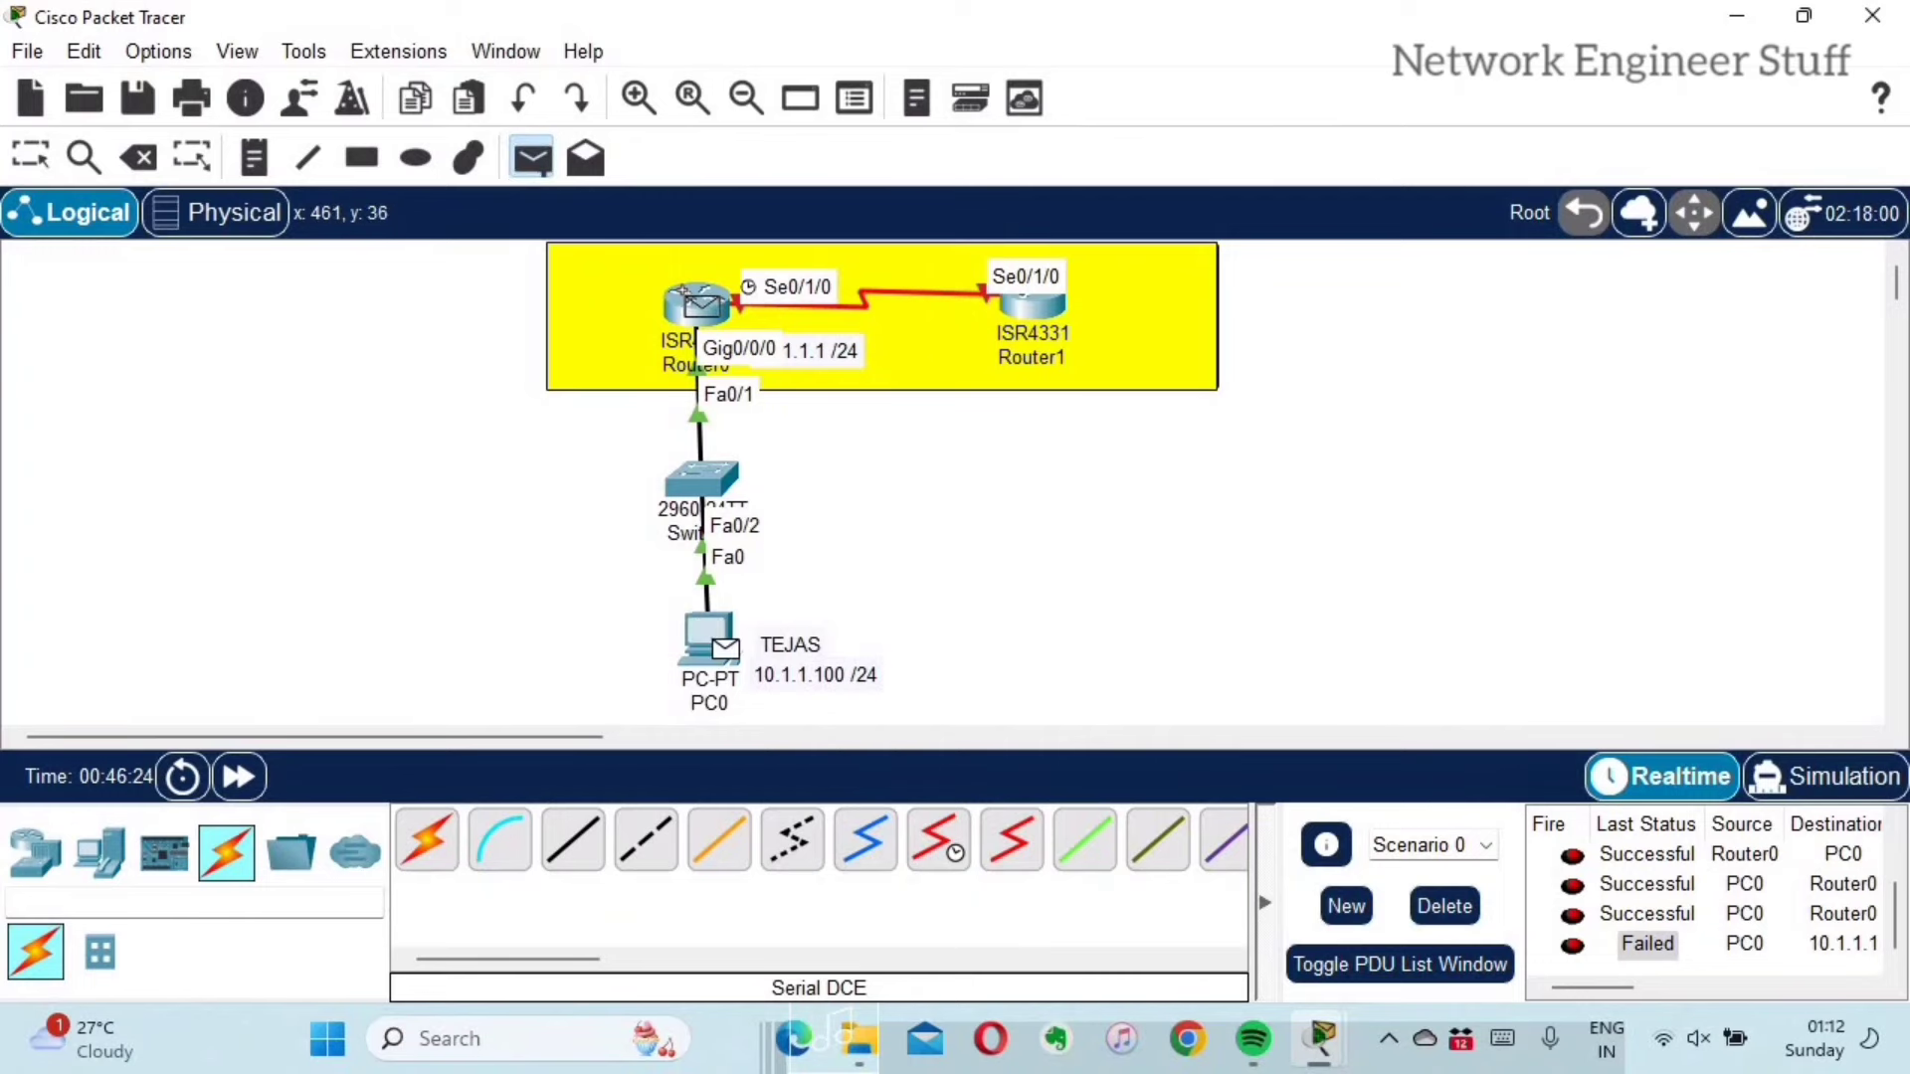
Step: Finish the pending PDU with Router0 as destination and scroll the PDU list
{"action": "mouse_move", "coordinate": [696, 301]}
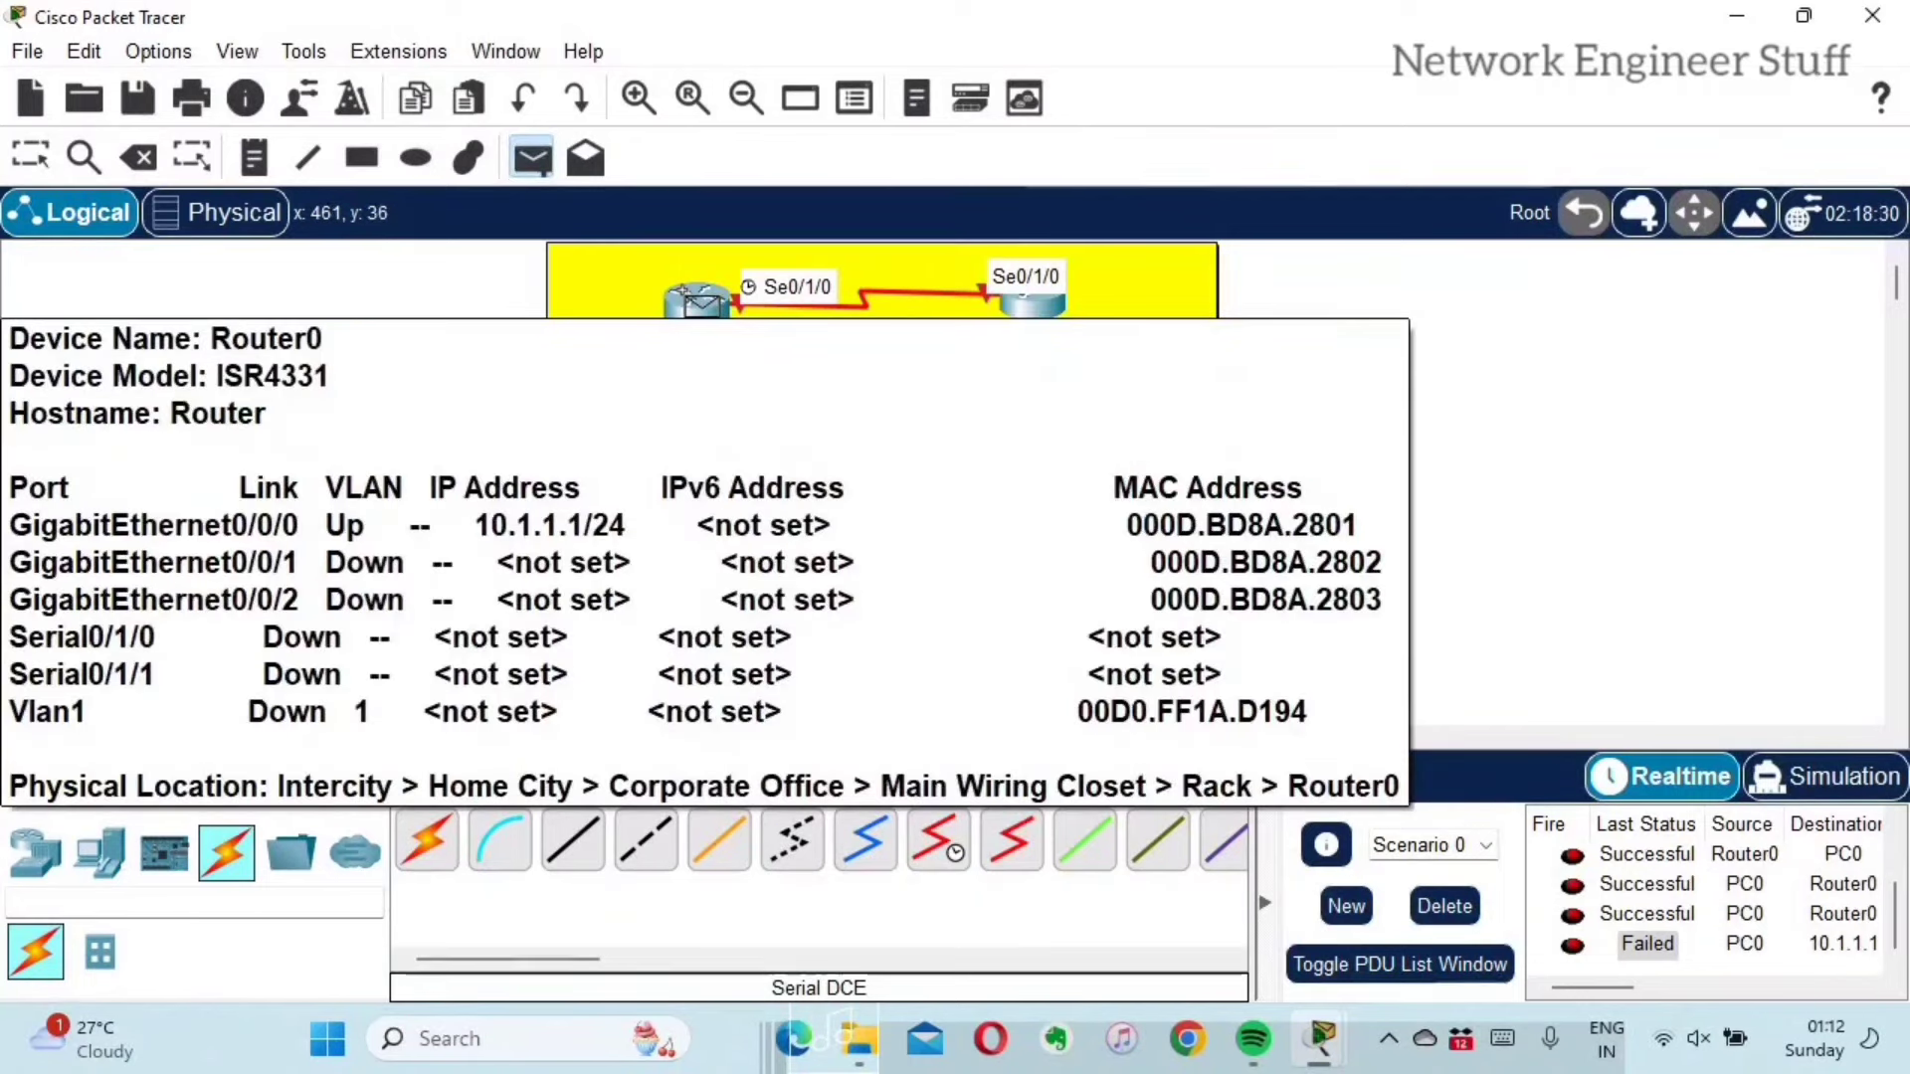
{"action": "left_click", "coordinate": [697, 301]}
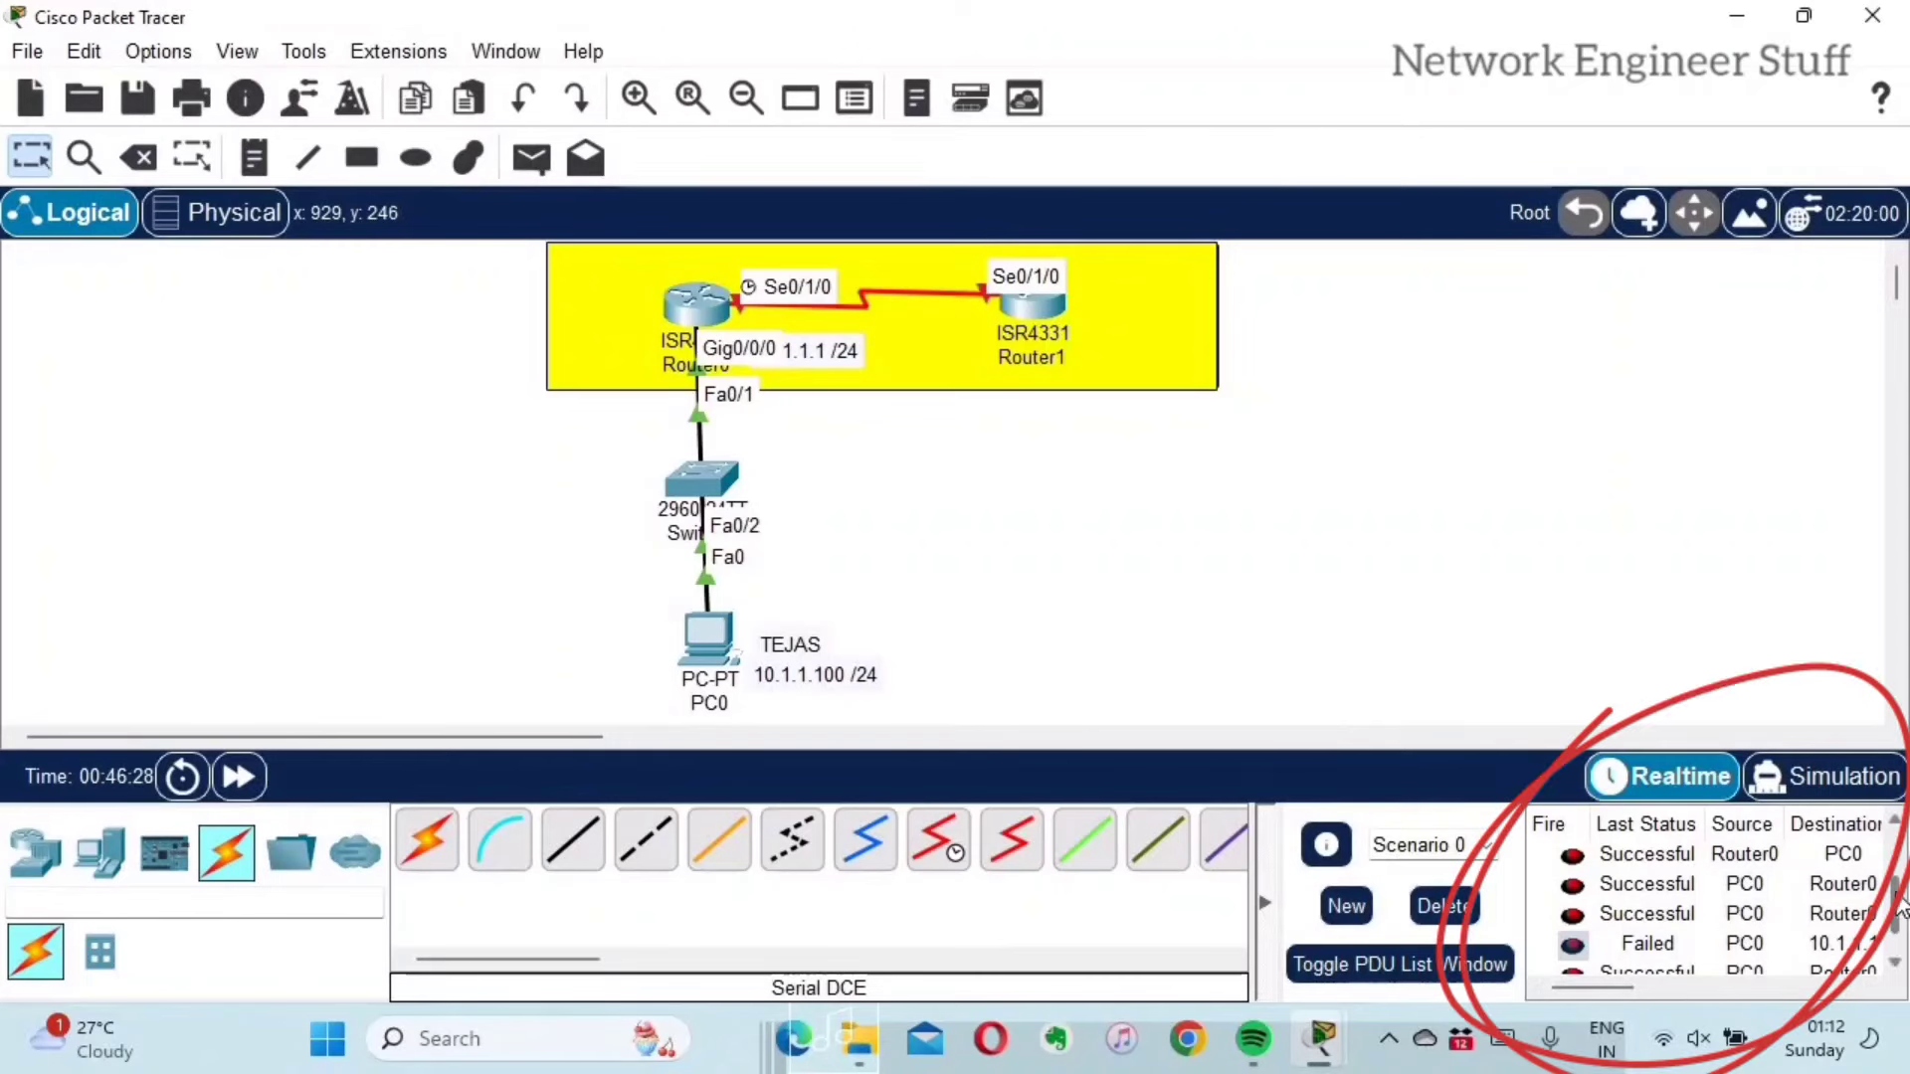
{"action": "scroll", "coordinate": [1667, 951], "scroll_direction": "down", "scroll_amount": 1}
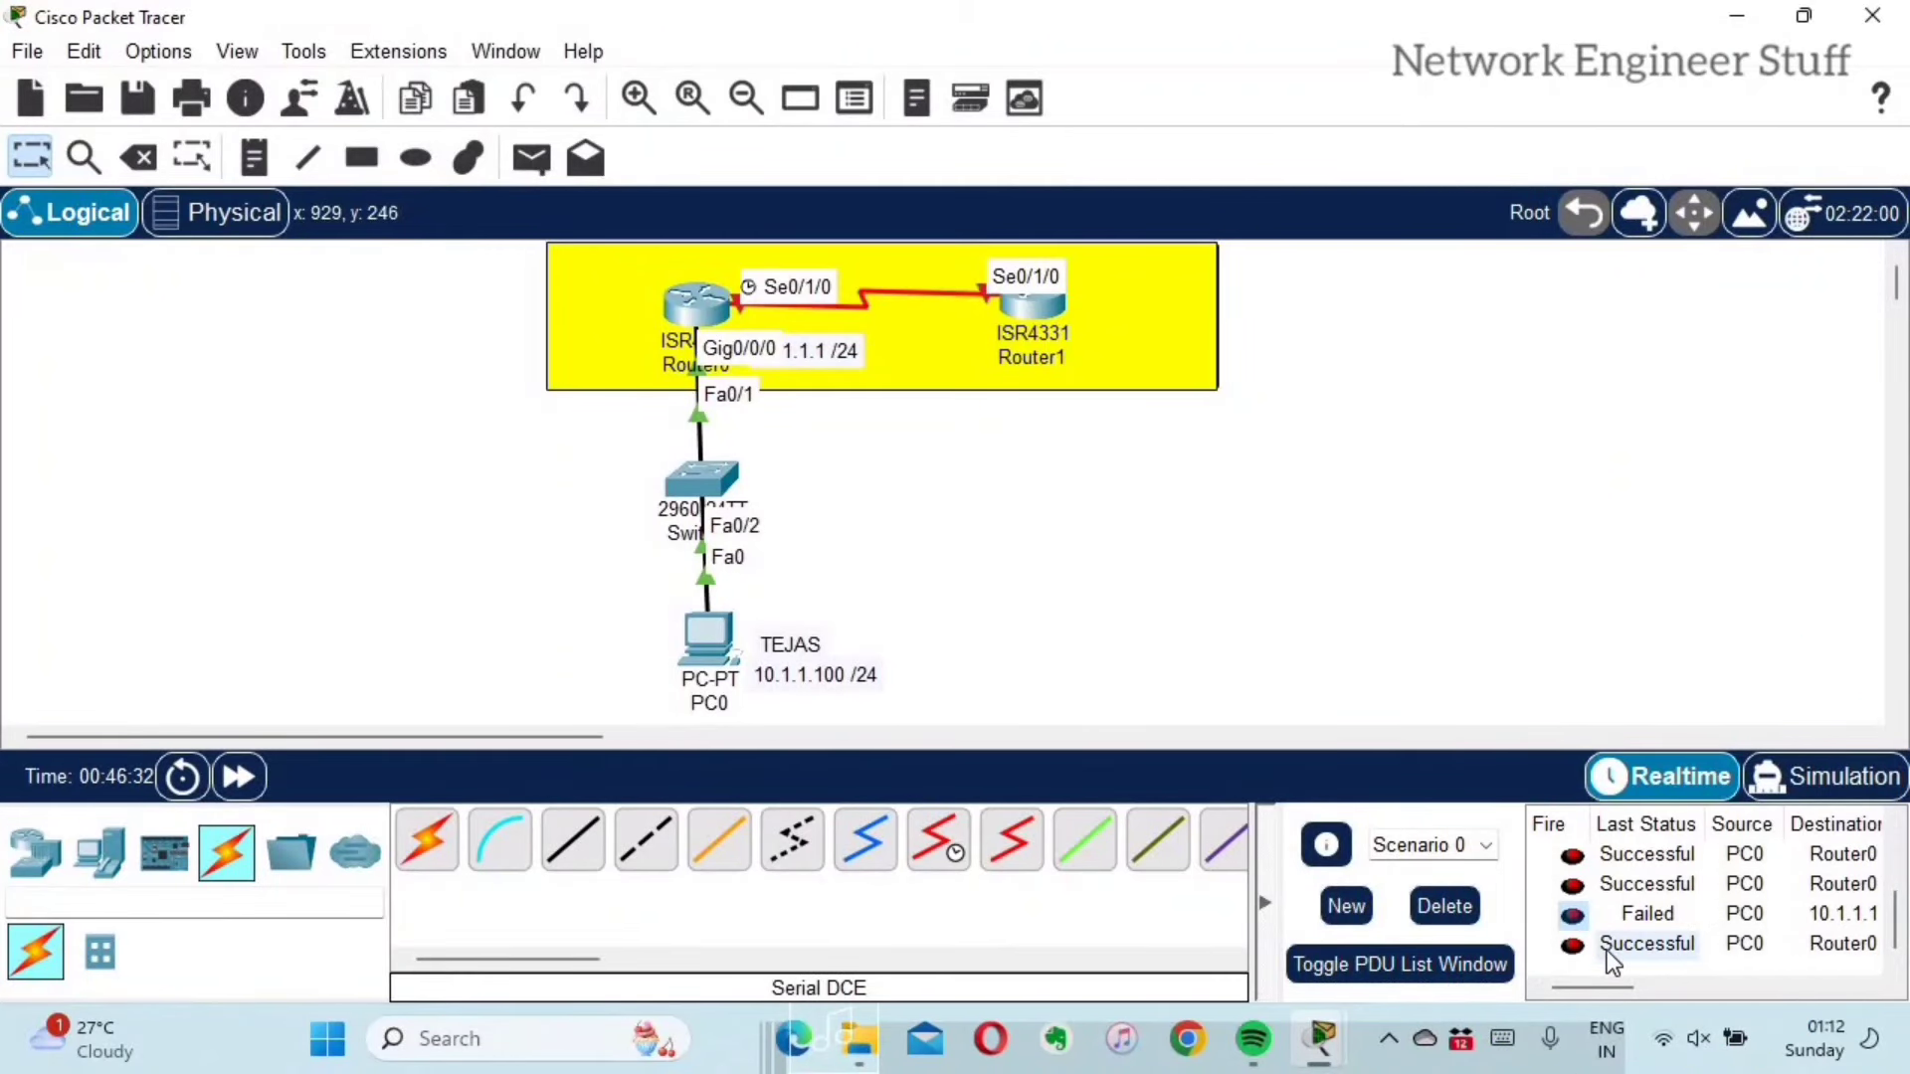
{"action": "left_click_drag", "start_coordinate": [1637, 989], "coordinate": [1691, 989]}
{"action": "left_click", "coordinate": [1692, 988]}
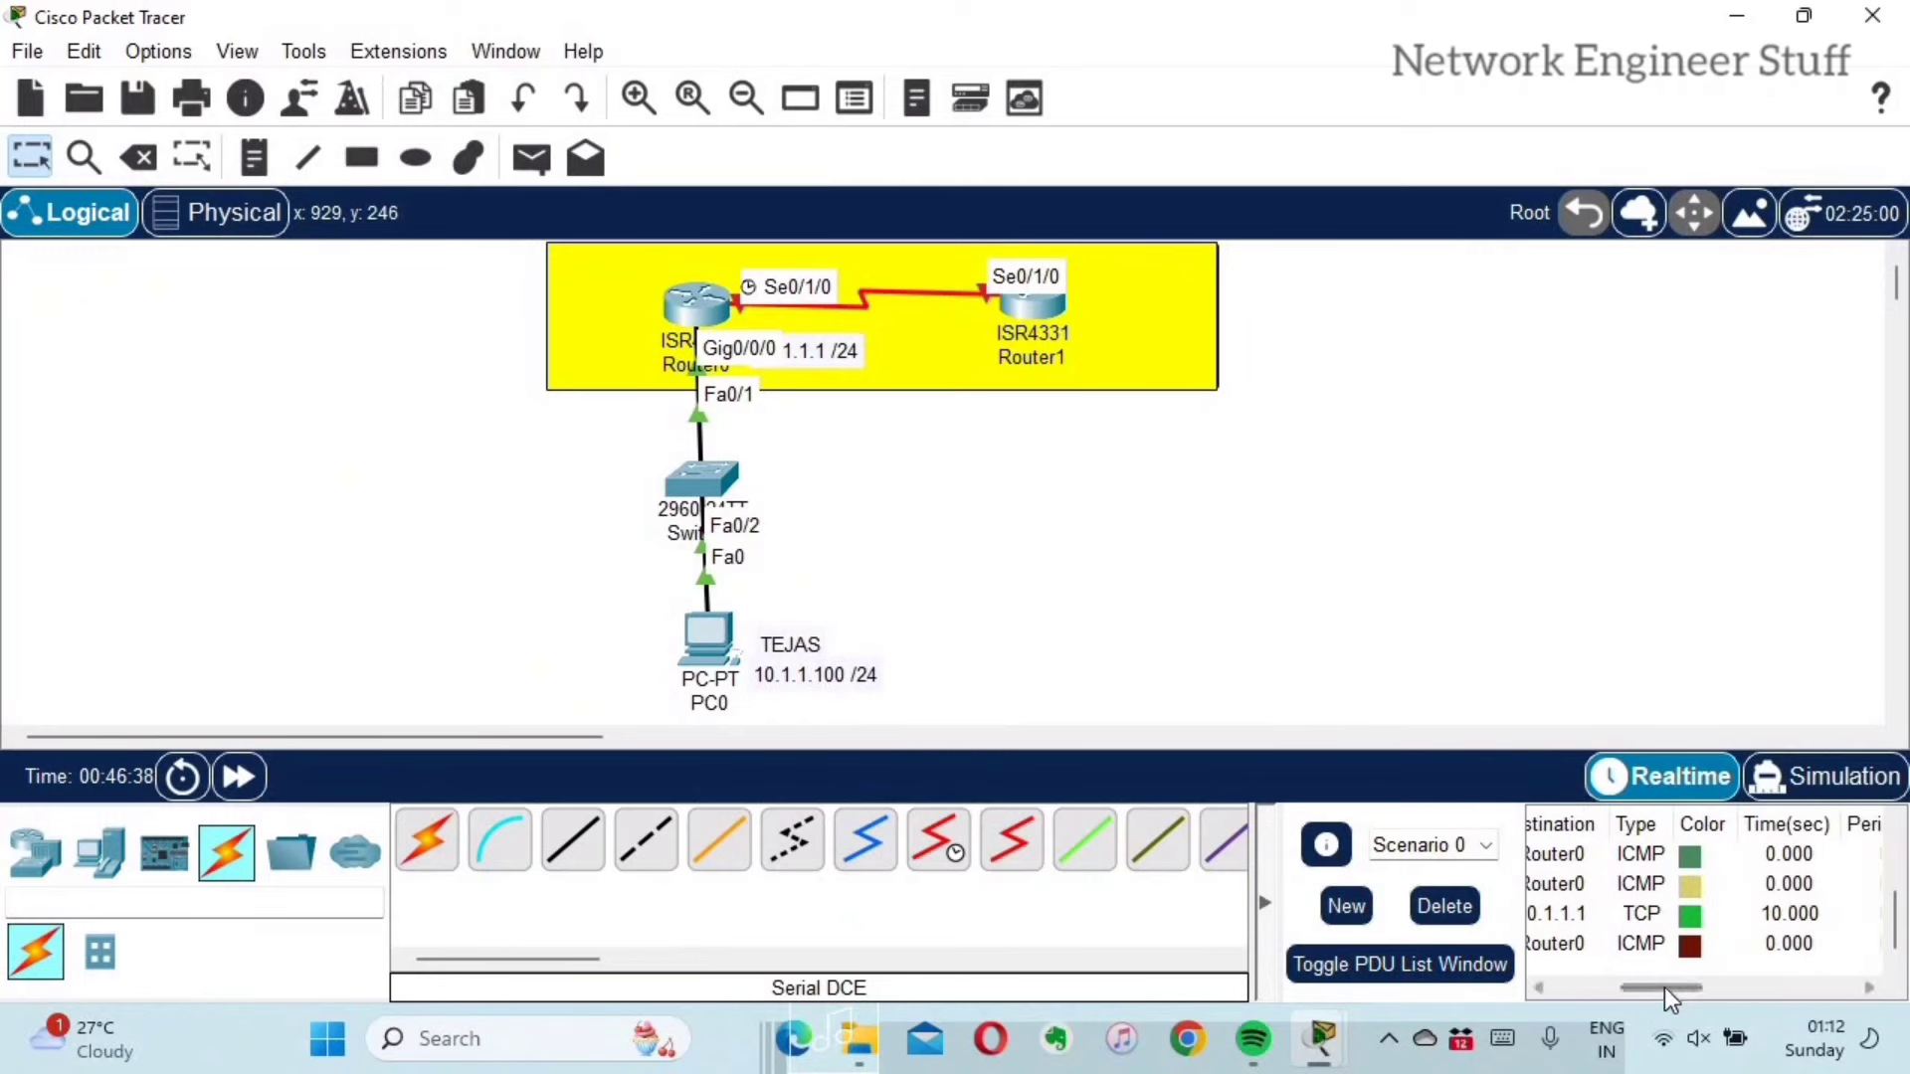
{"action": "left_click", "coordinate": [1608, 988]}
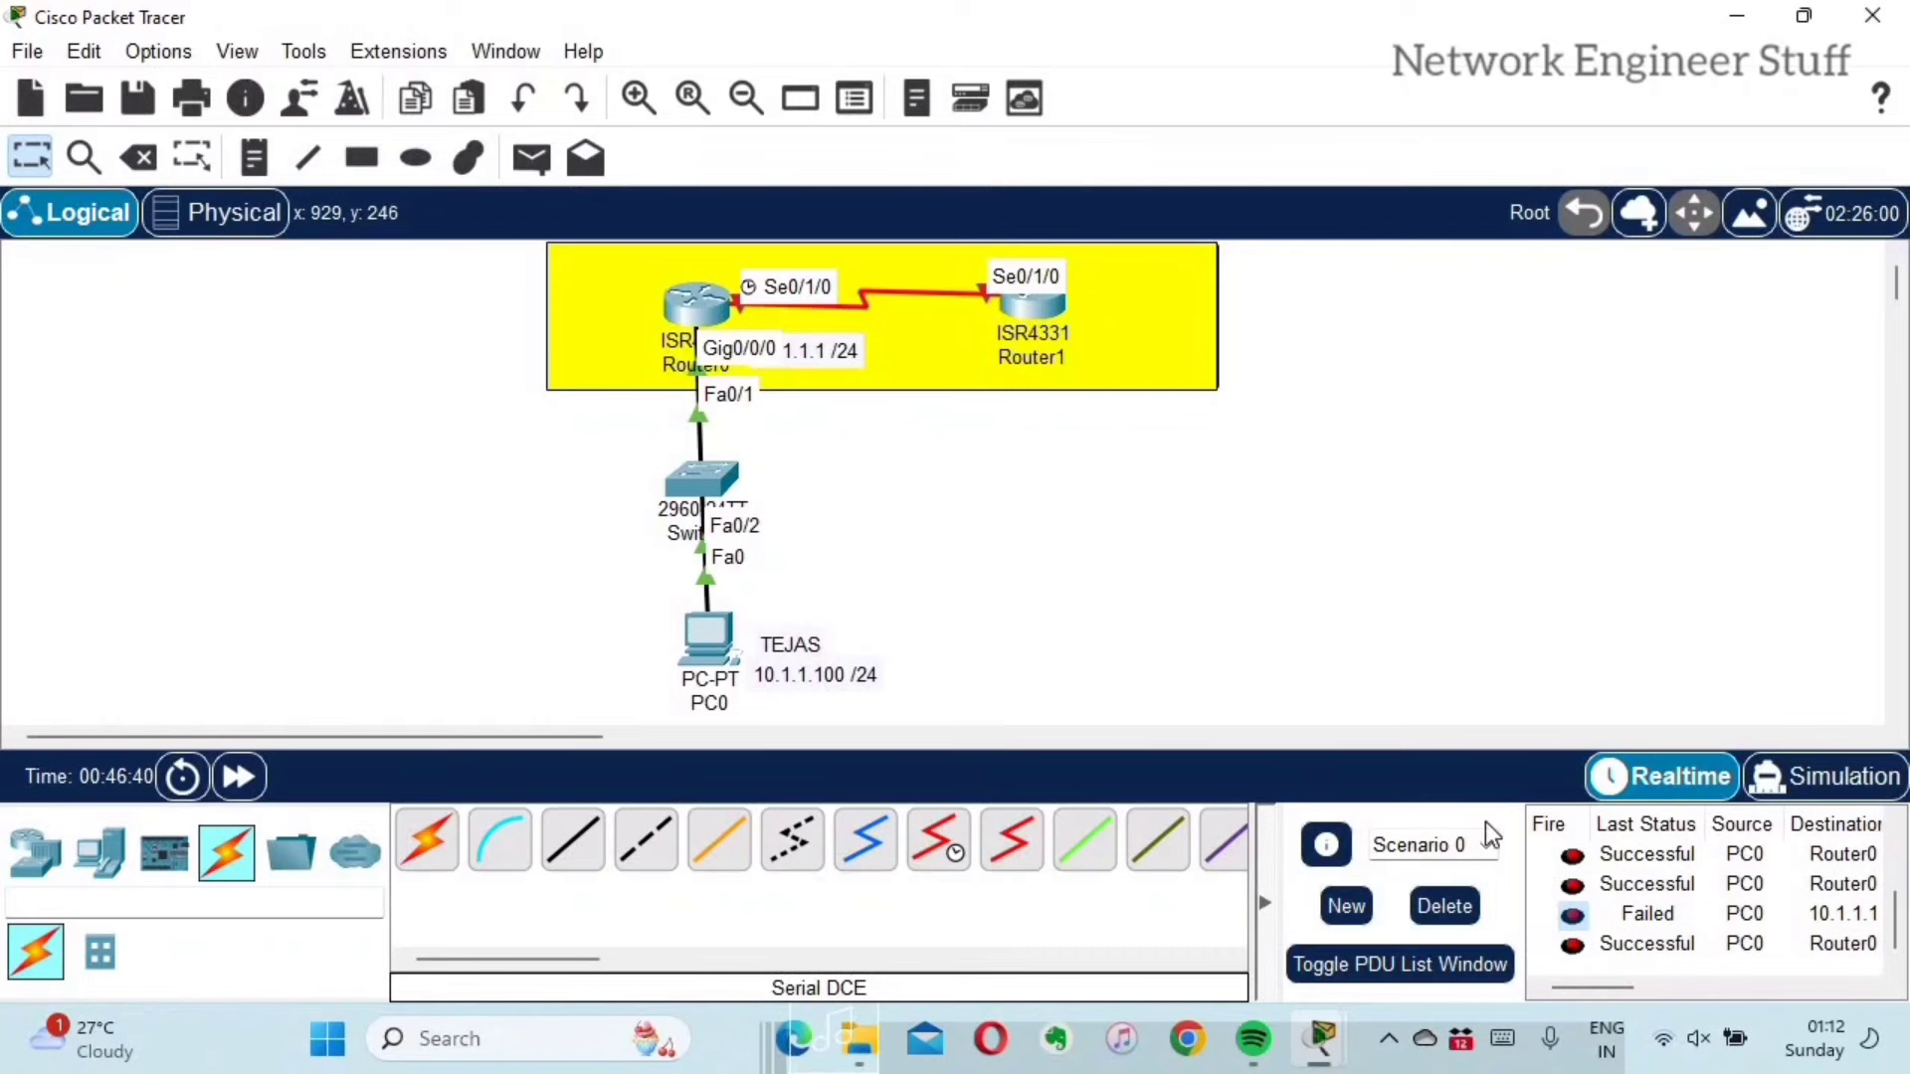
Step: Send another simple PDU from PC0 to Router0
{"action": "left_click", "coordinate": [533, 160]}
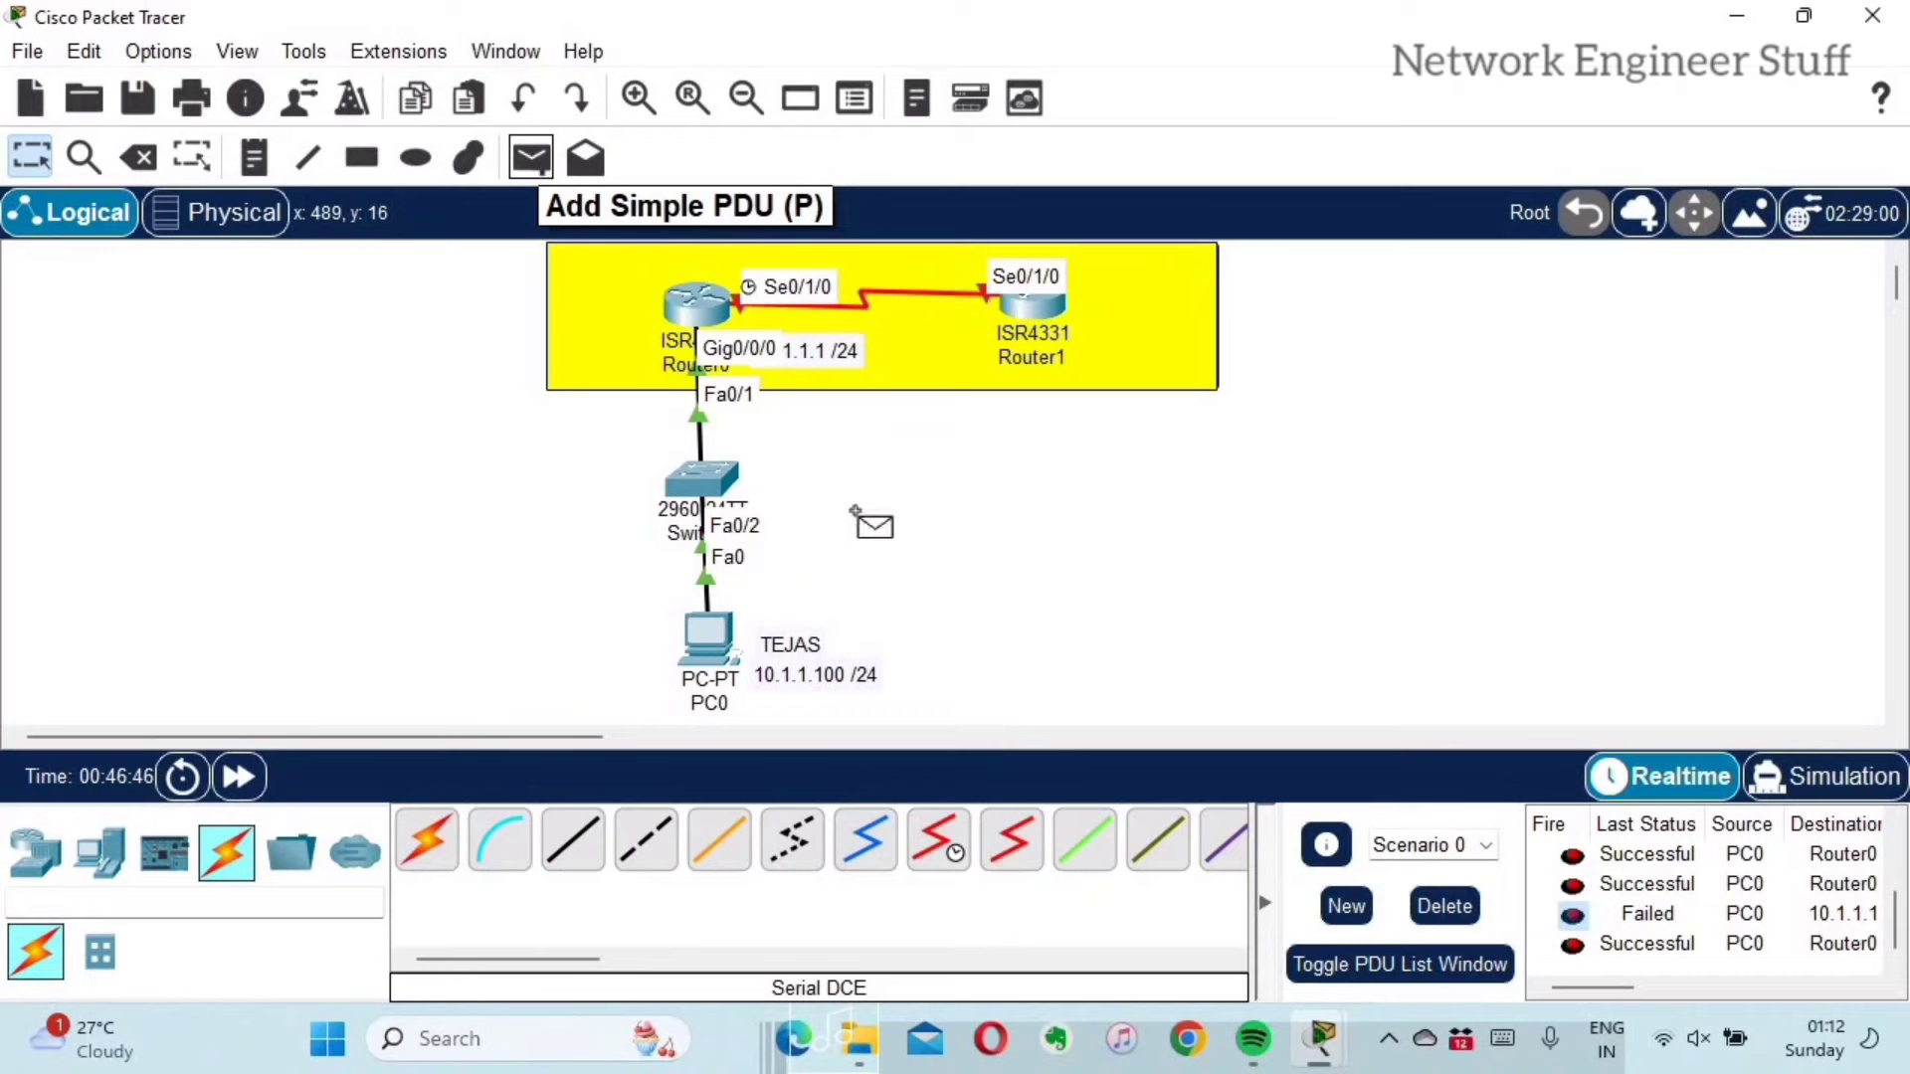
{"action": "left_click", "coordinate": [689, 620]}
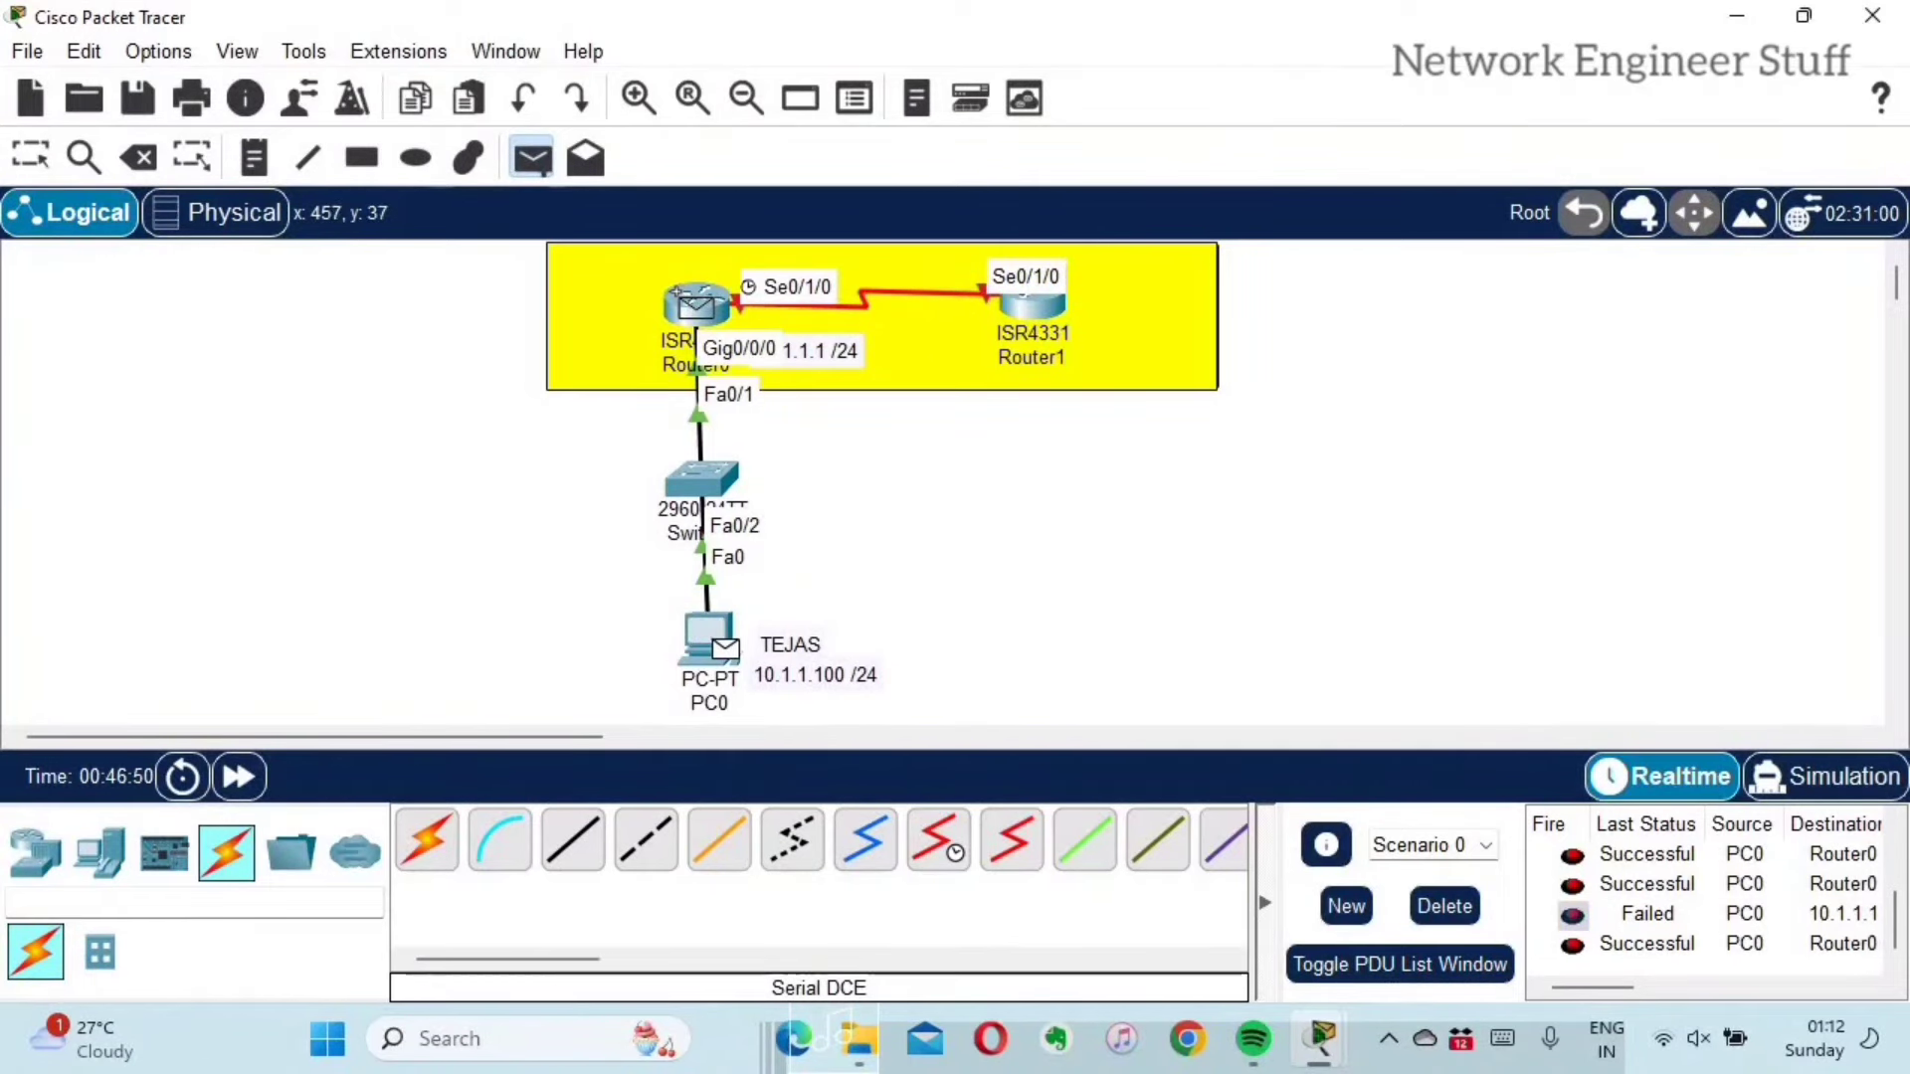
{"action": "left_click", "coordinate": [693, 303]}
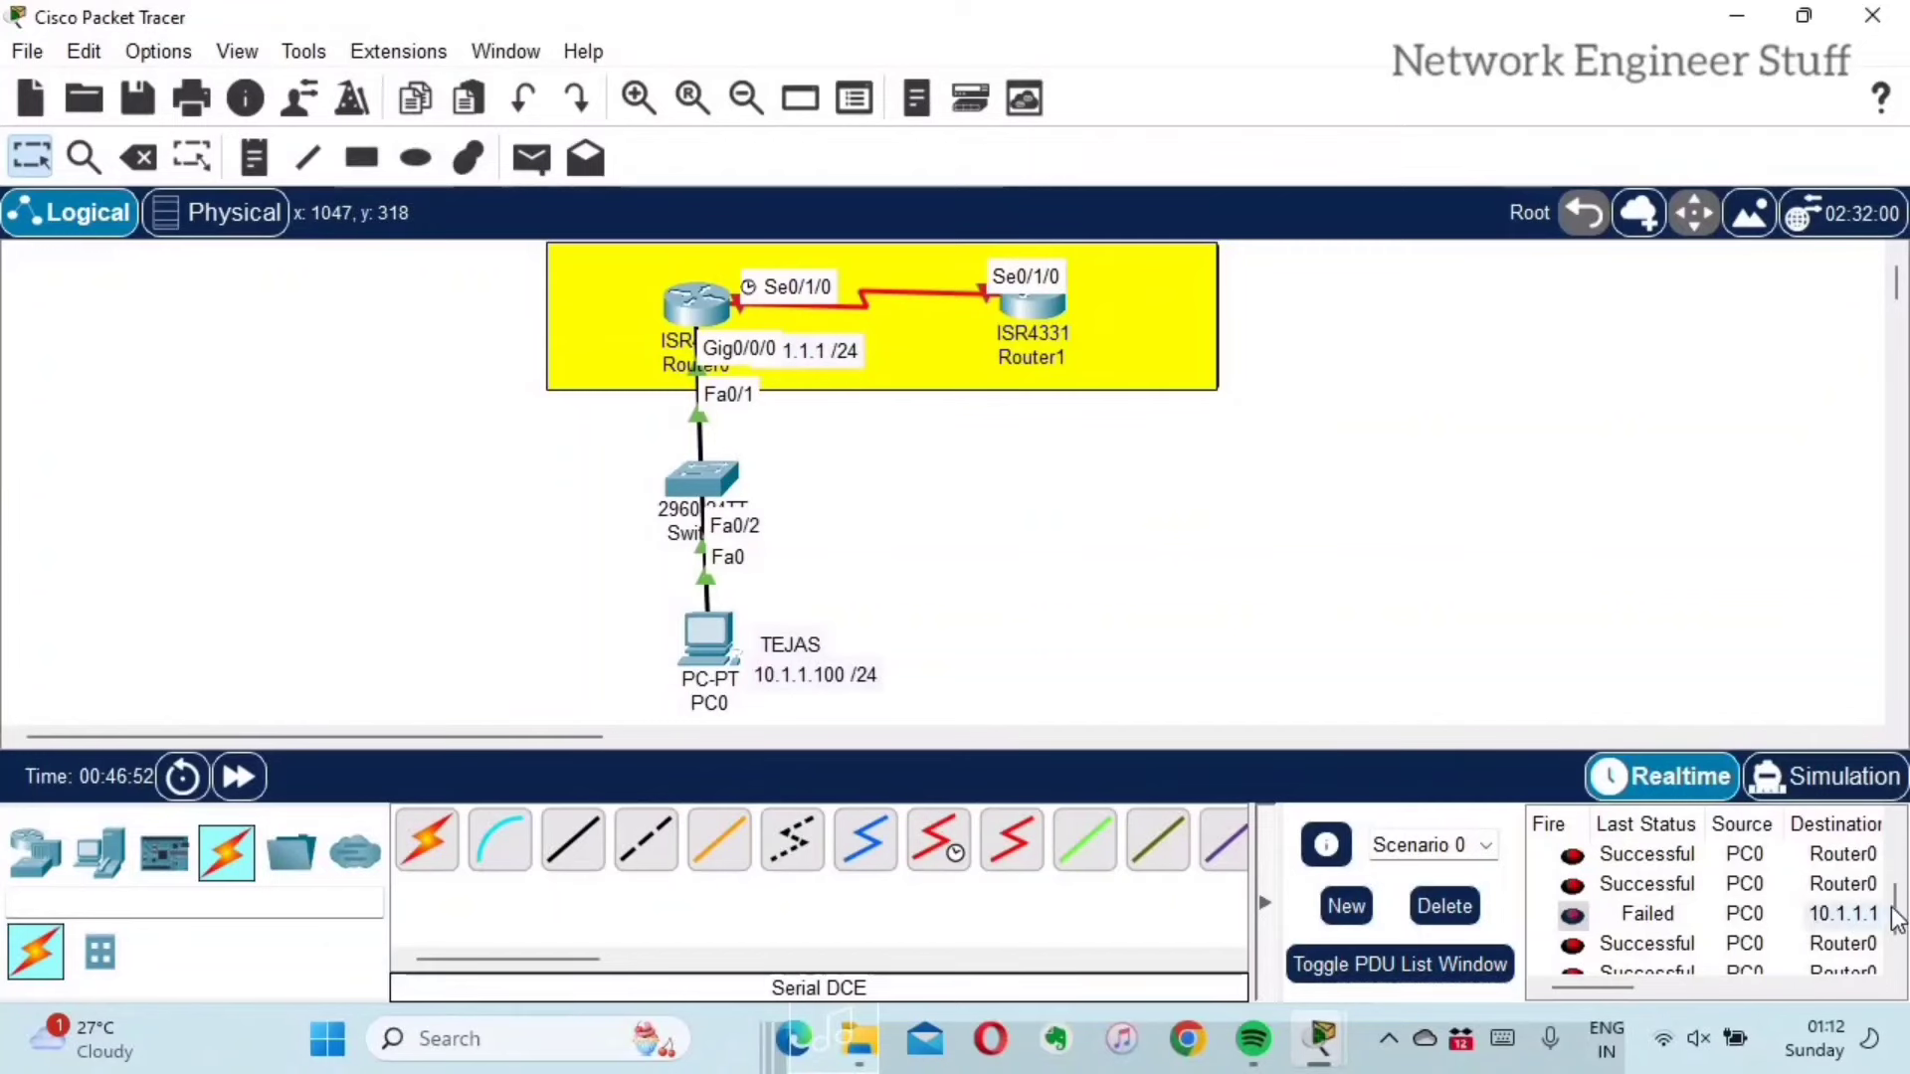
{"action": "scroll", "coordinate": [1641, 950], "scroll_direction": "down", "scroll_amount": 1}
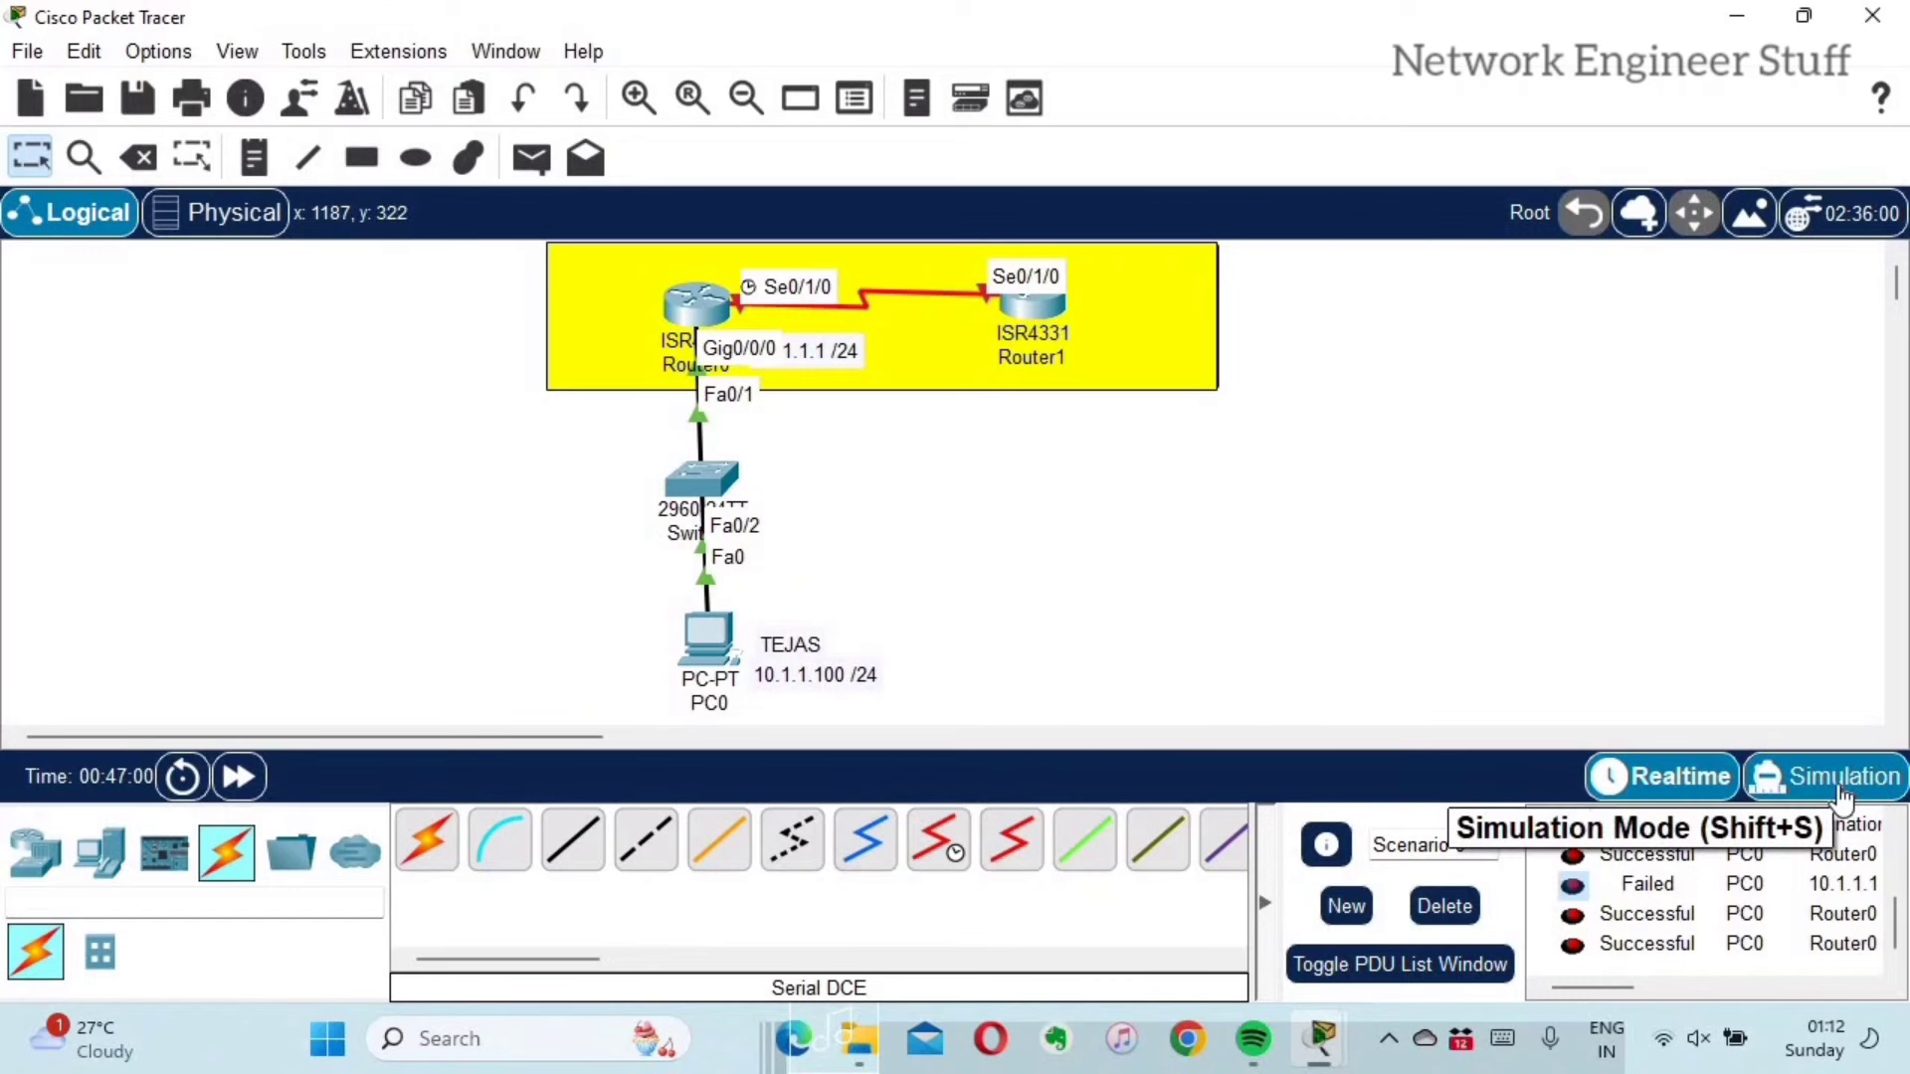
Step: Switch to Simulation mode and narrow the Simulation Panel to enlarge the topology
{"action": "left_click", "coordinate": [1842, 796]}
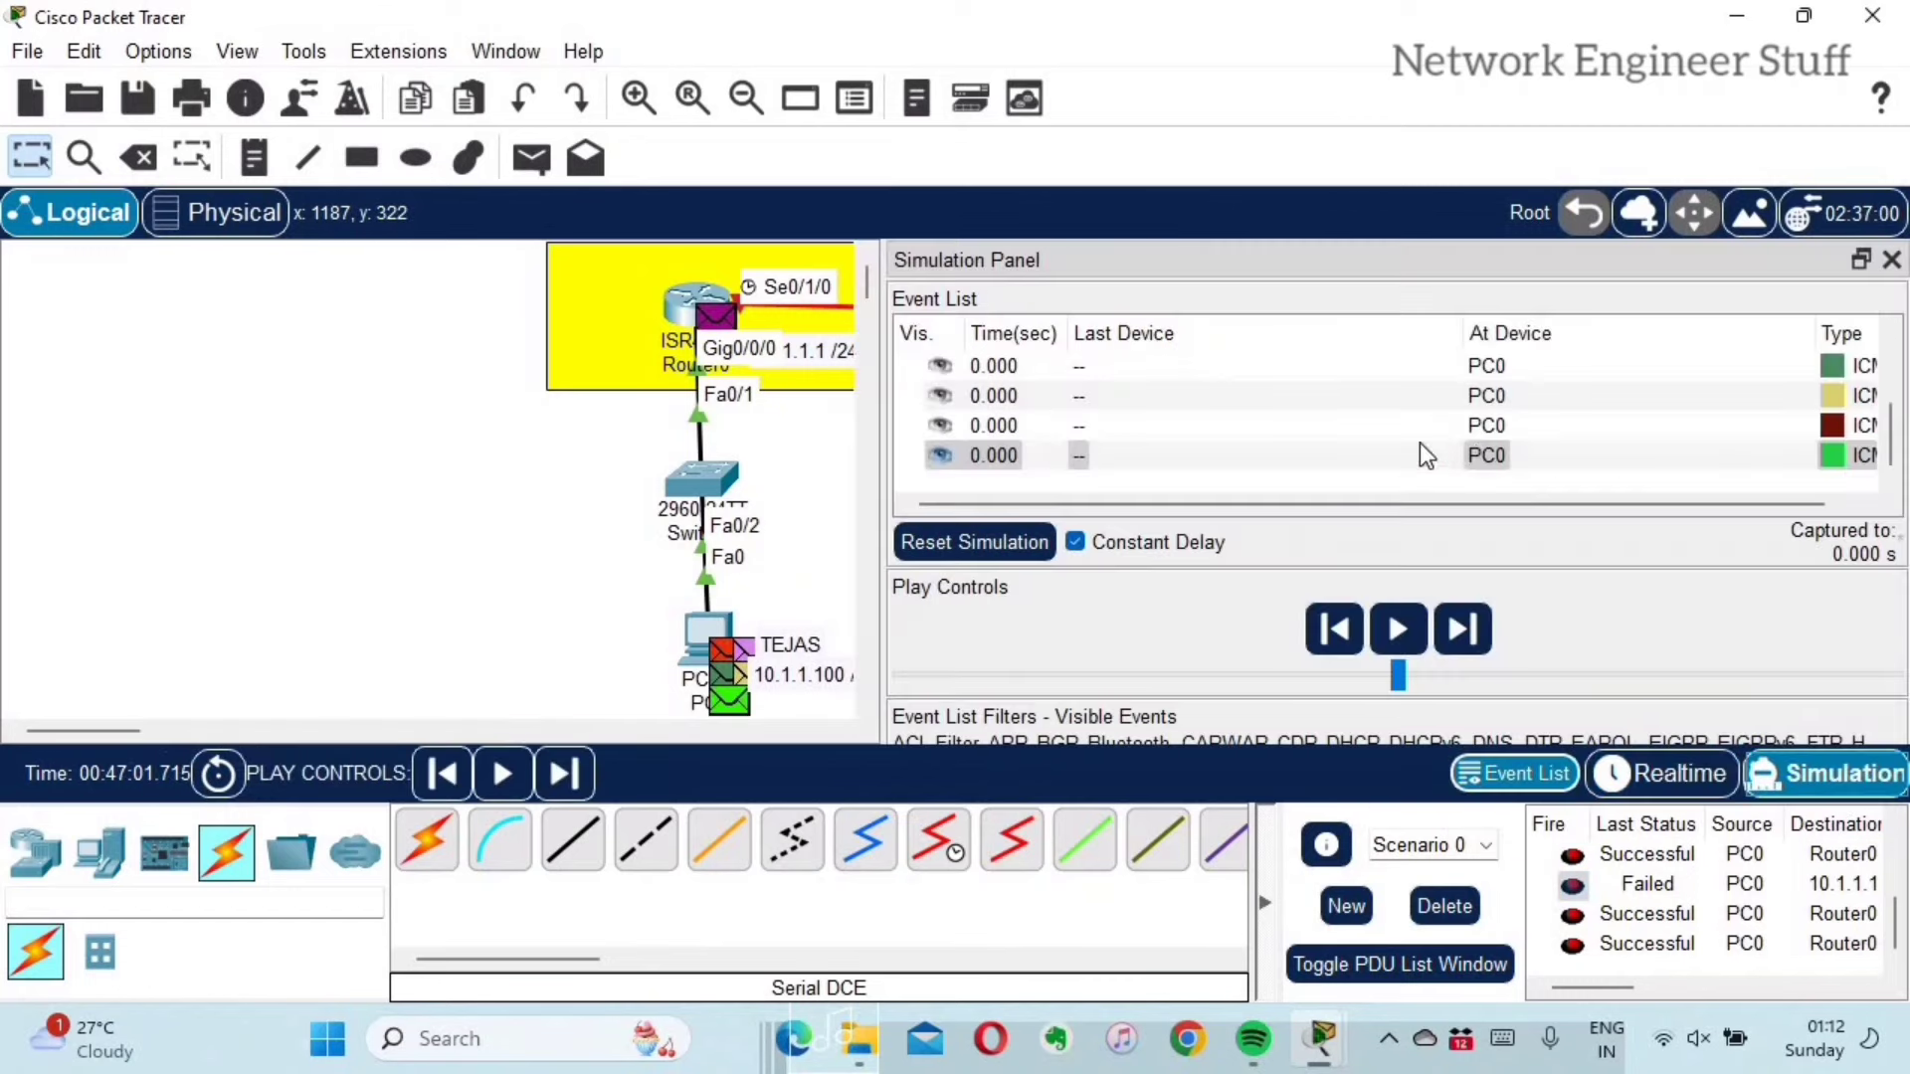
{"action": "left_click_drag", "start_coordinate": [884, 500], "coordinate": [1013, 507]}
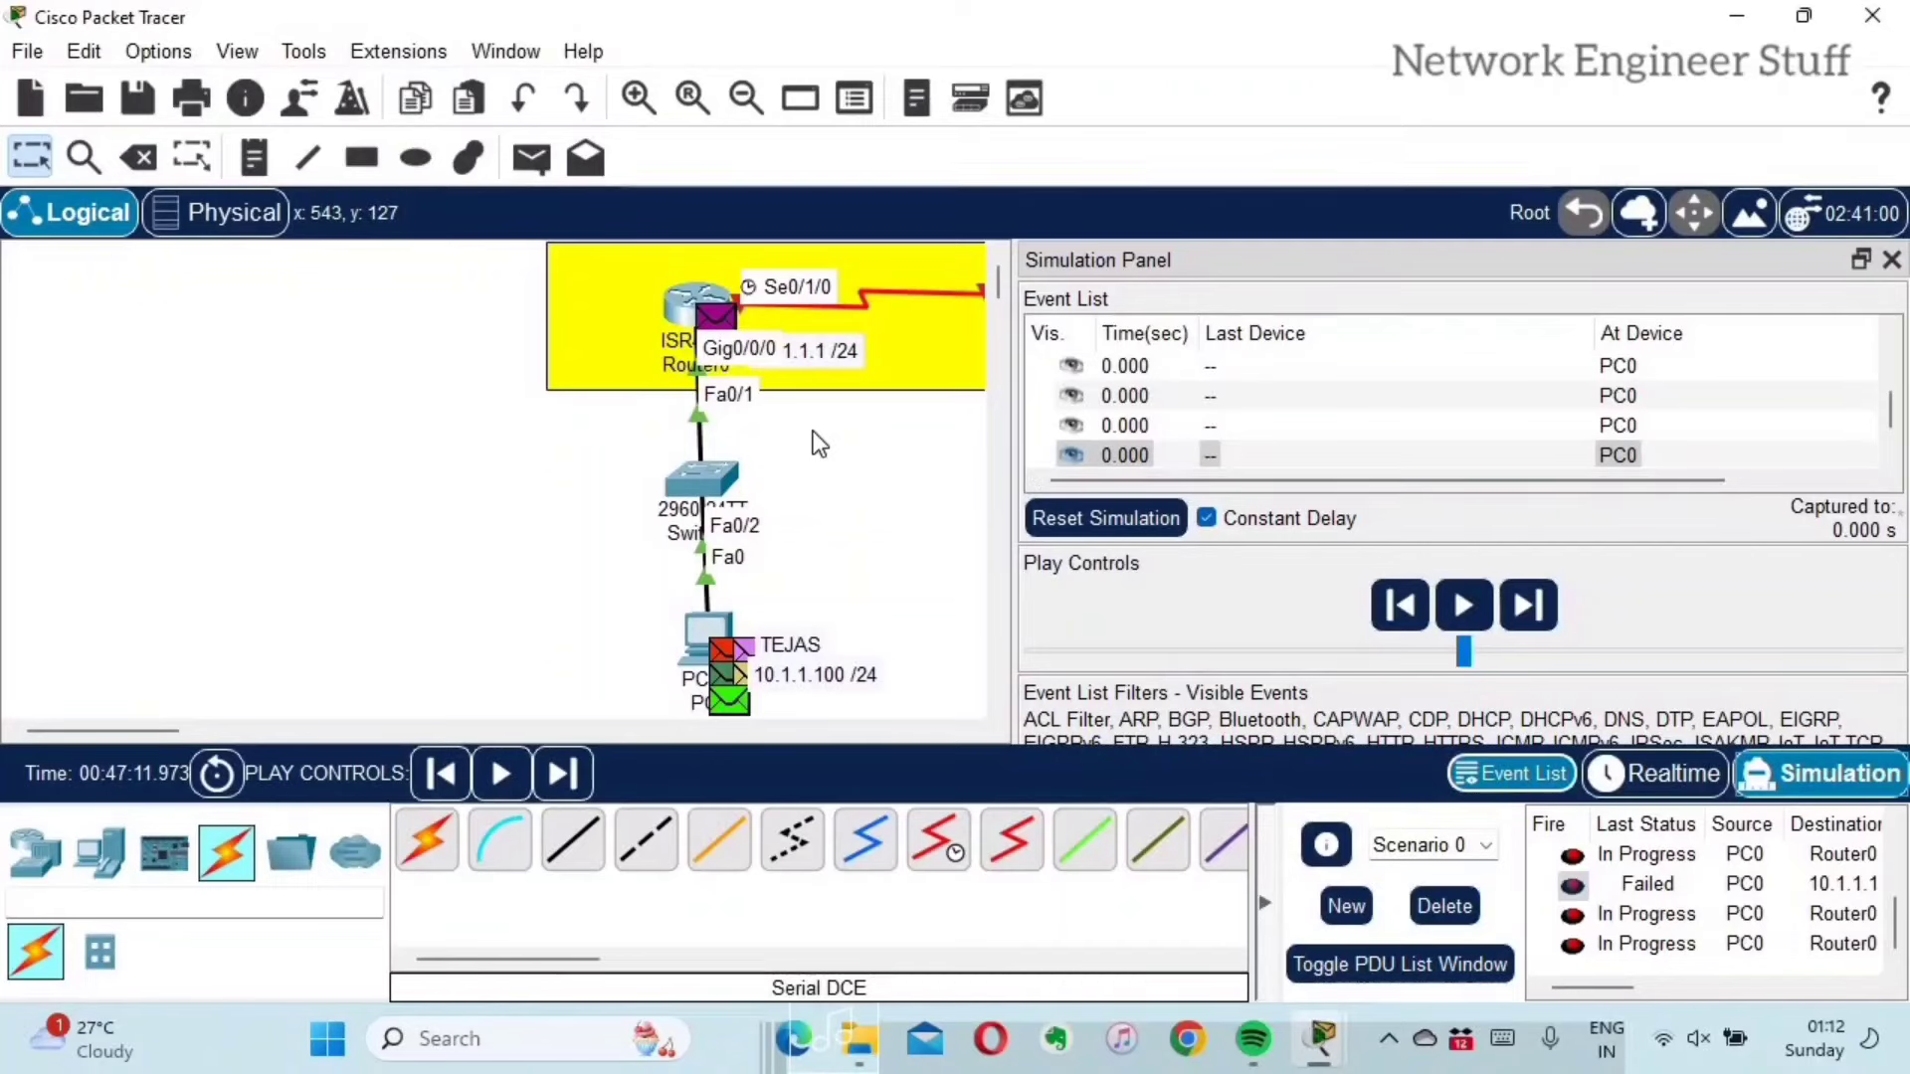
{"action": "scroll", "coordinate": [1442, 437], "scroll_direction": "up", "scroll_amount": 2}
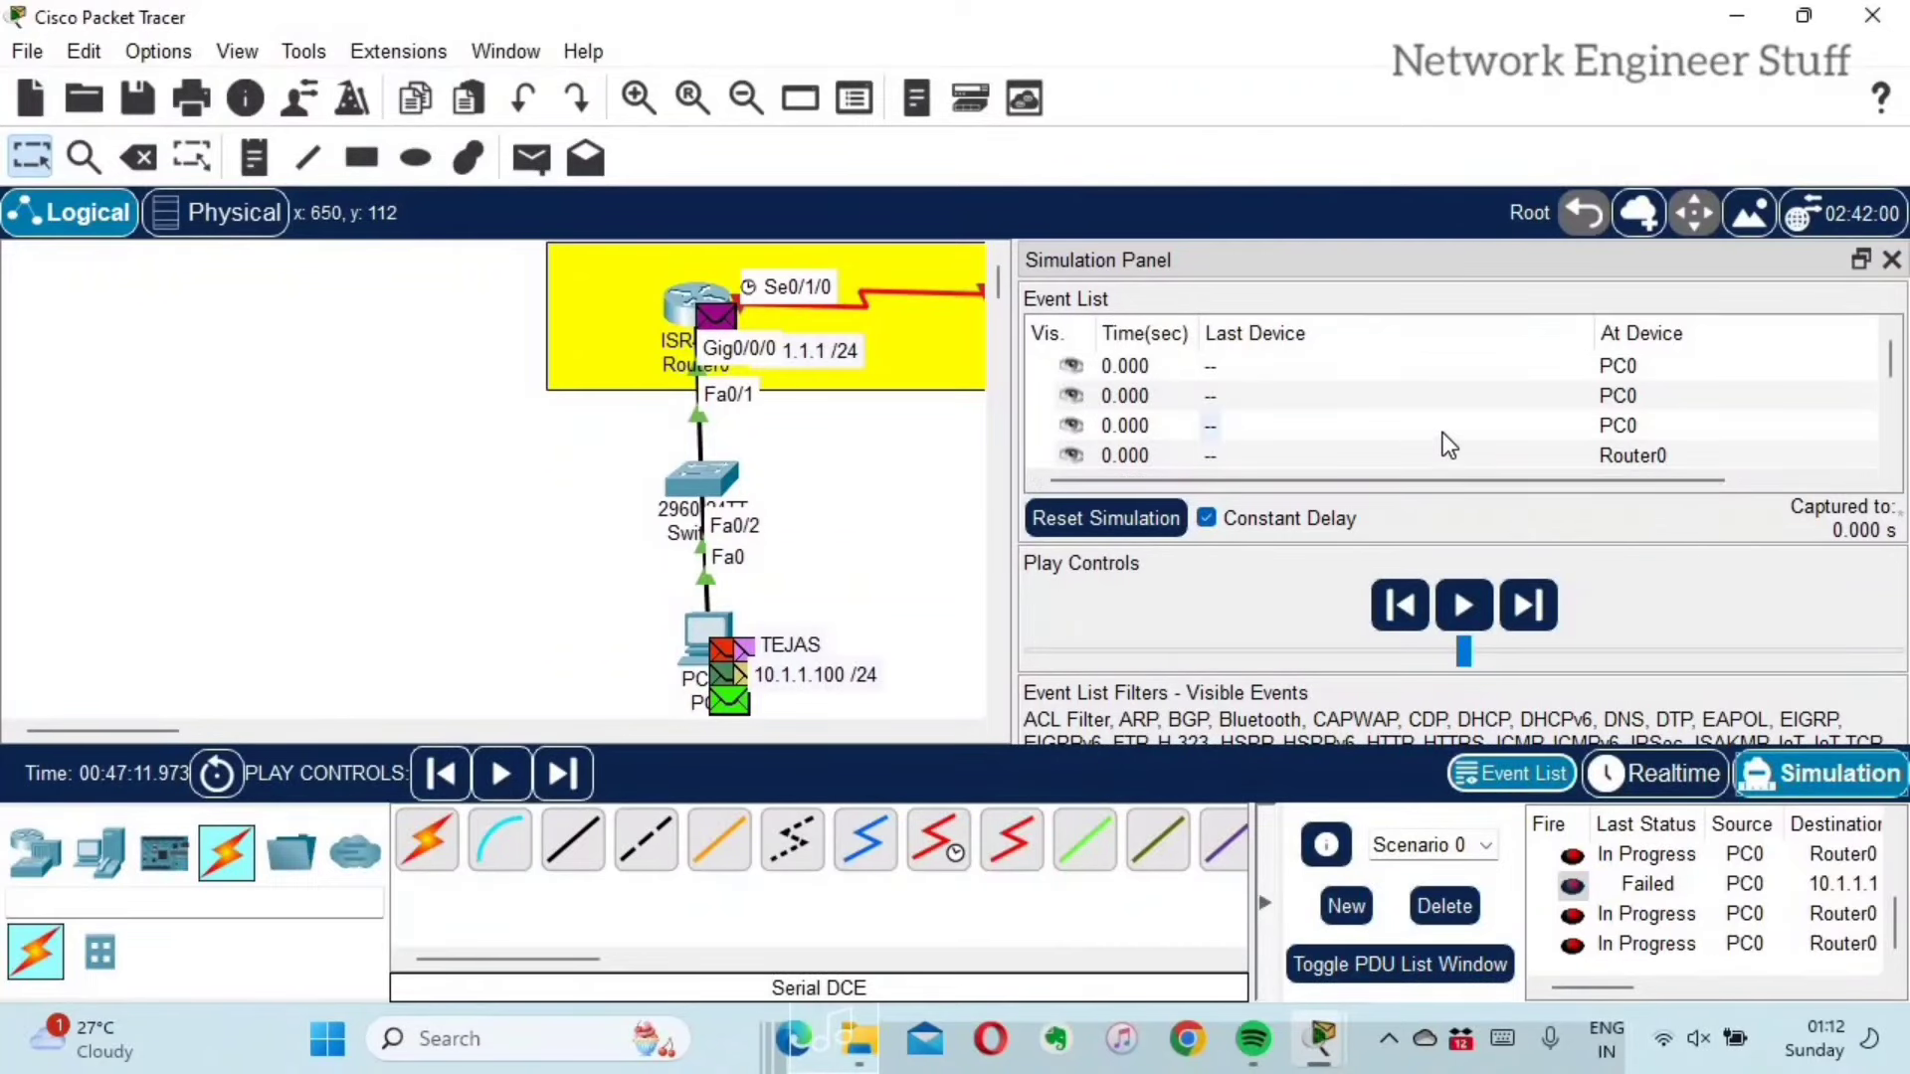
{"action": "scroll", "coordinate": [1438, 438], "scroll_direction": "down", "scroll_amount": 2}
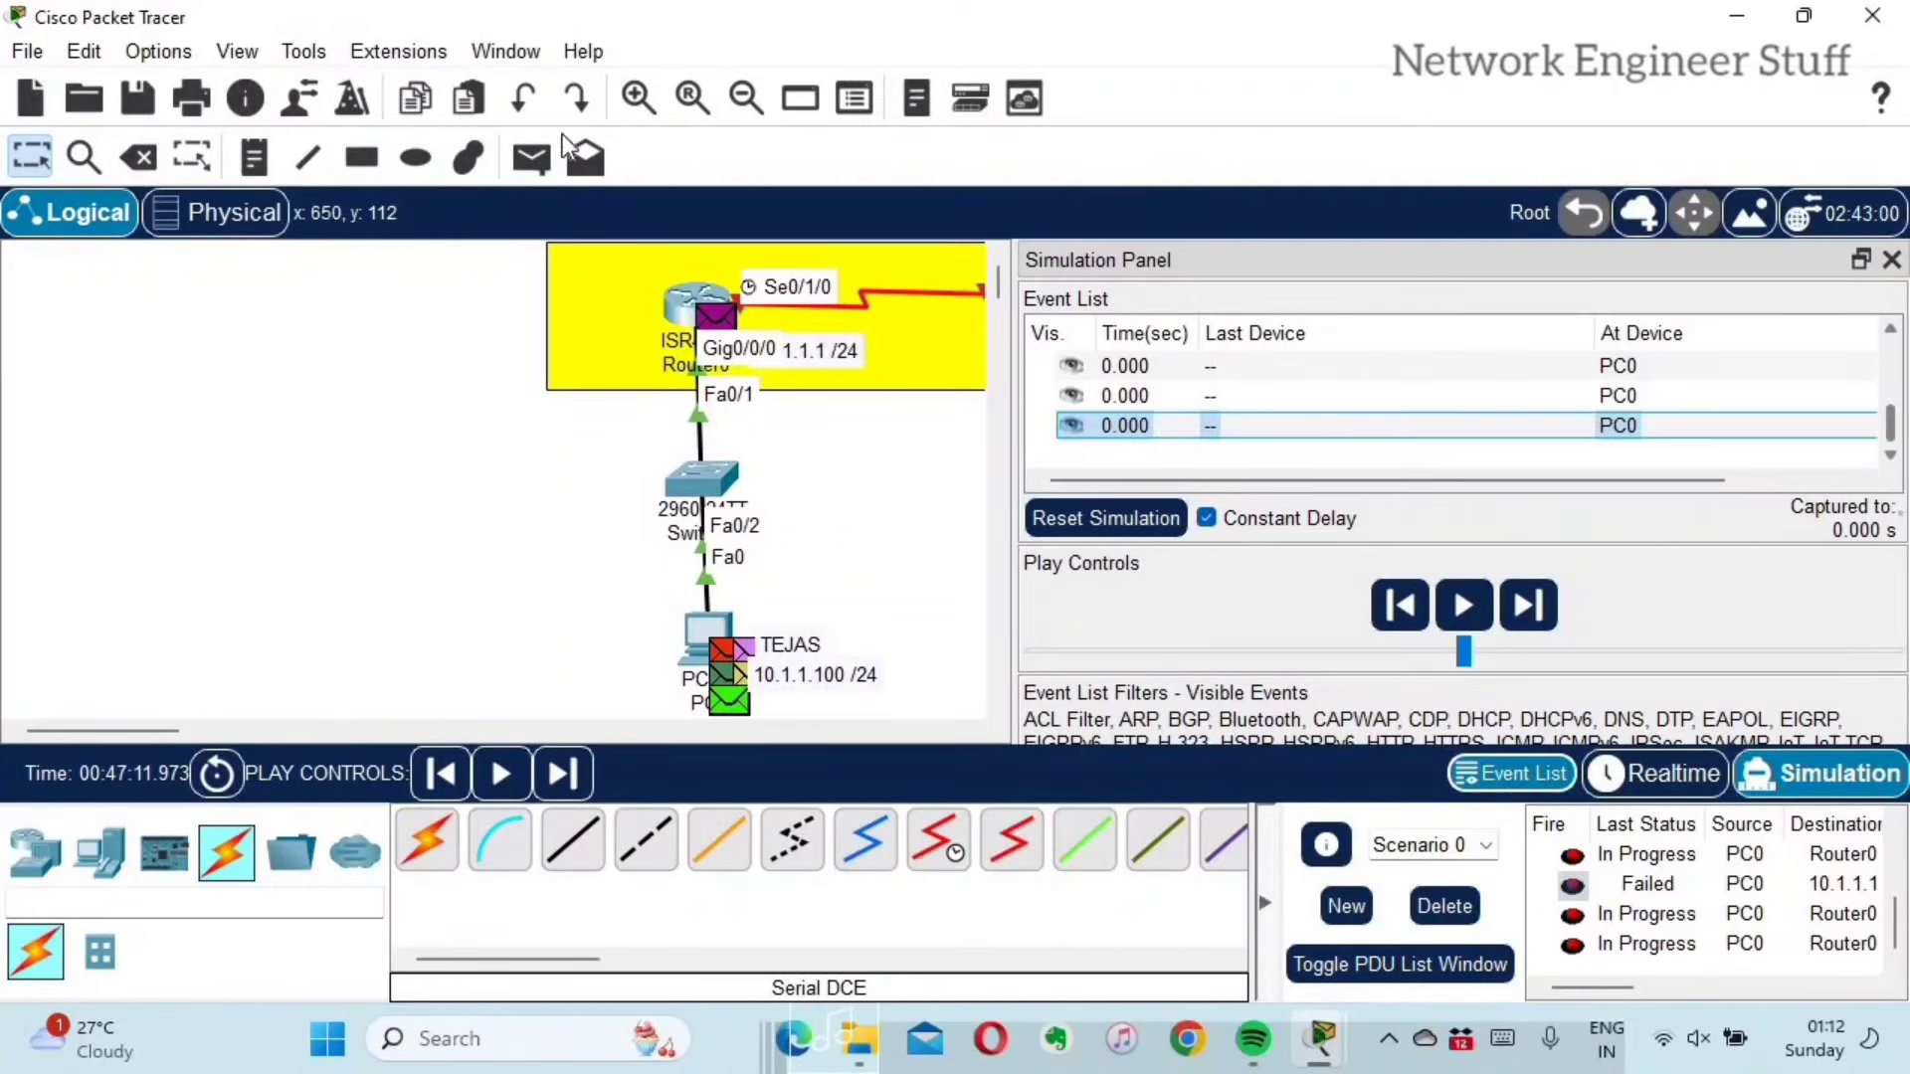
Step: Add a PC0-to-Router0 simple PDU, run then pause the simulation, and widen the panel
{"action": "left_click", "coordinate": [538, 163]}
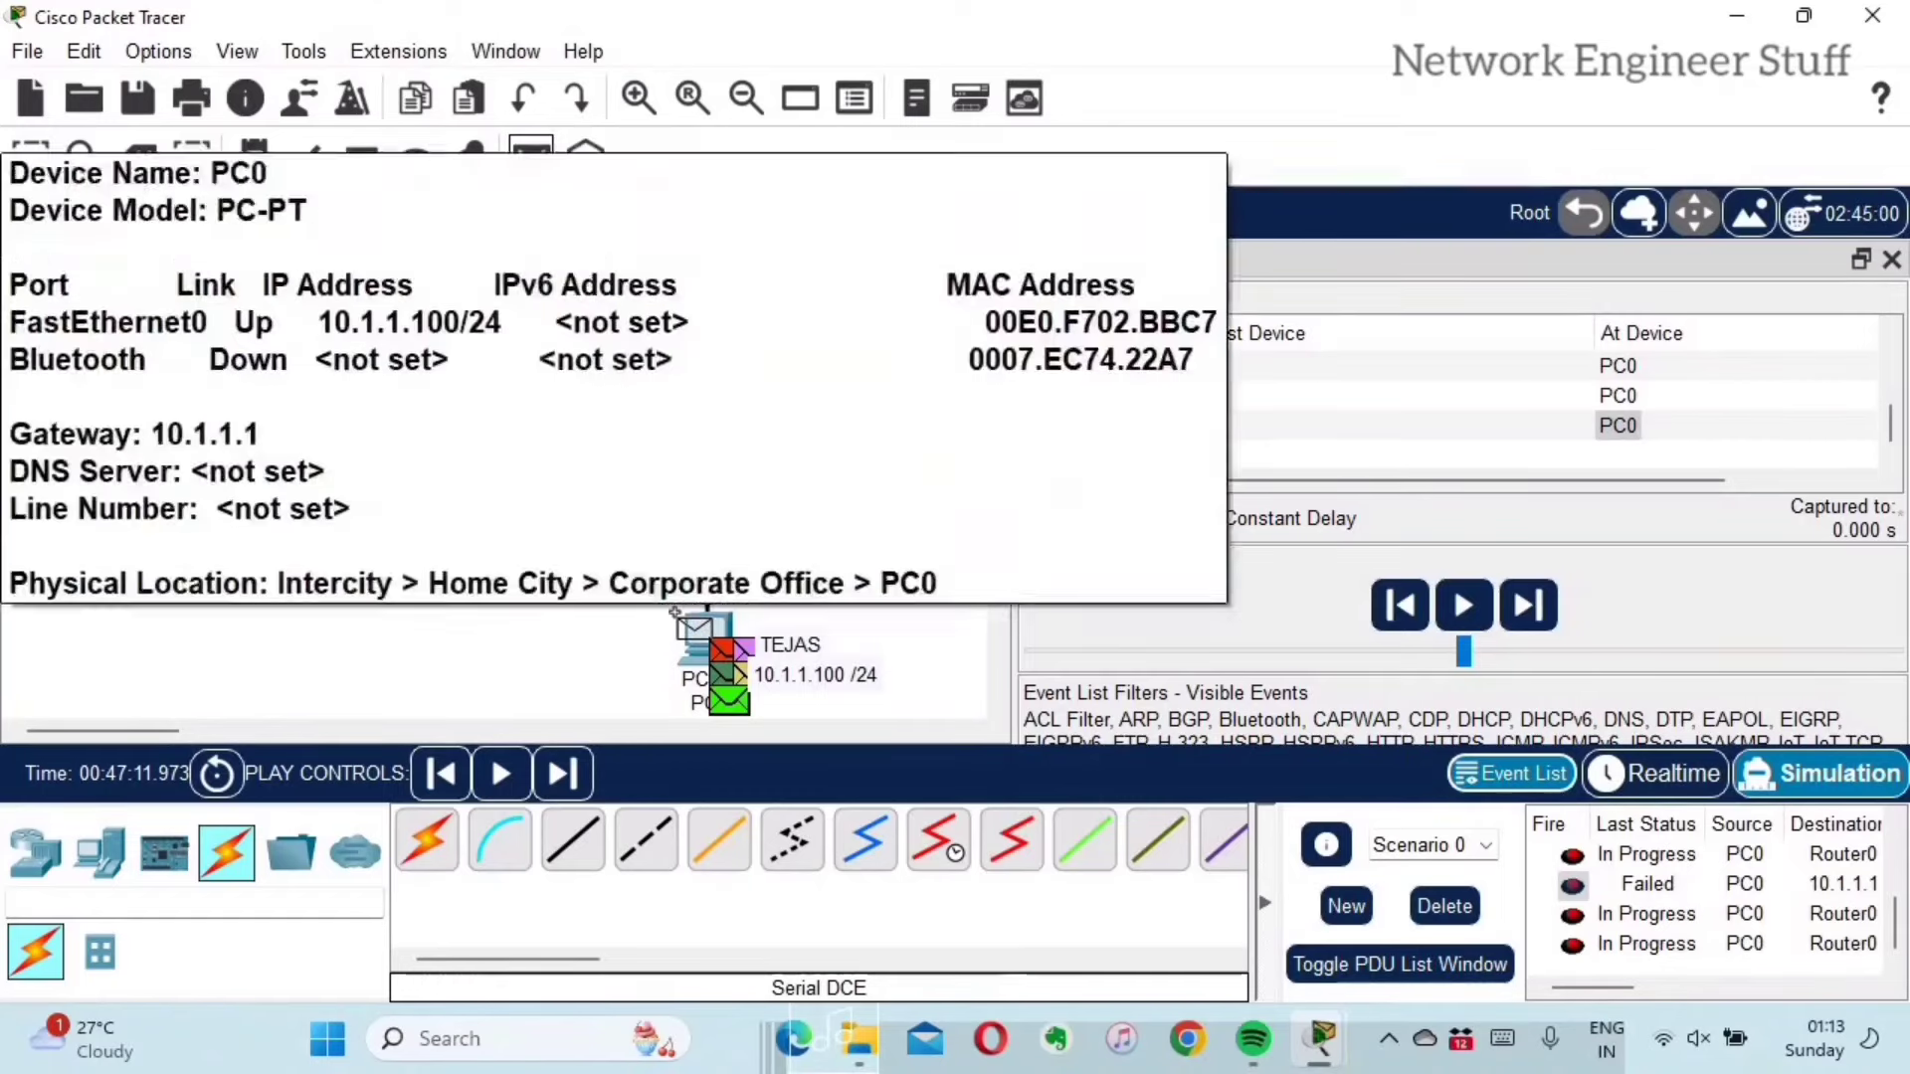
{"action": "left_click", "coordinate": [676, 617]}
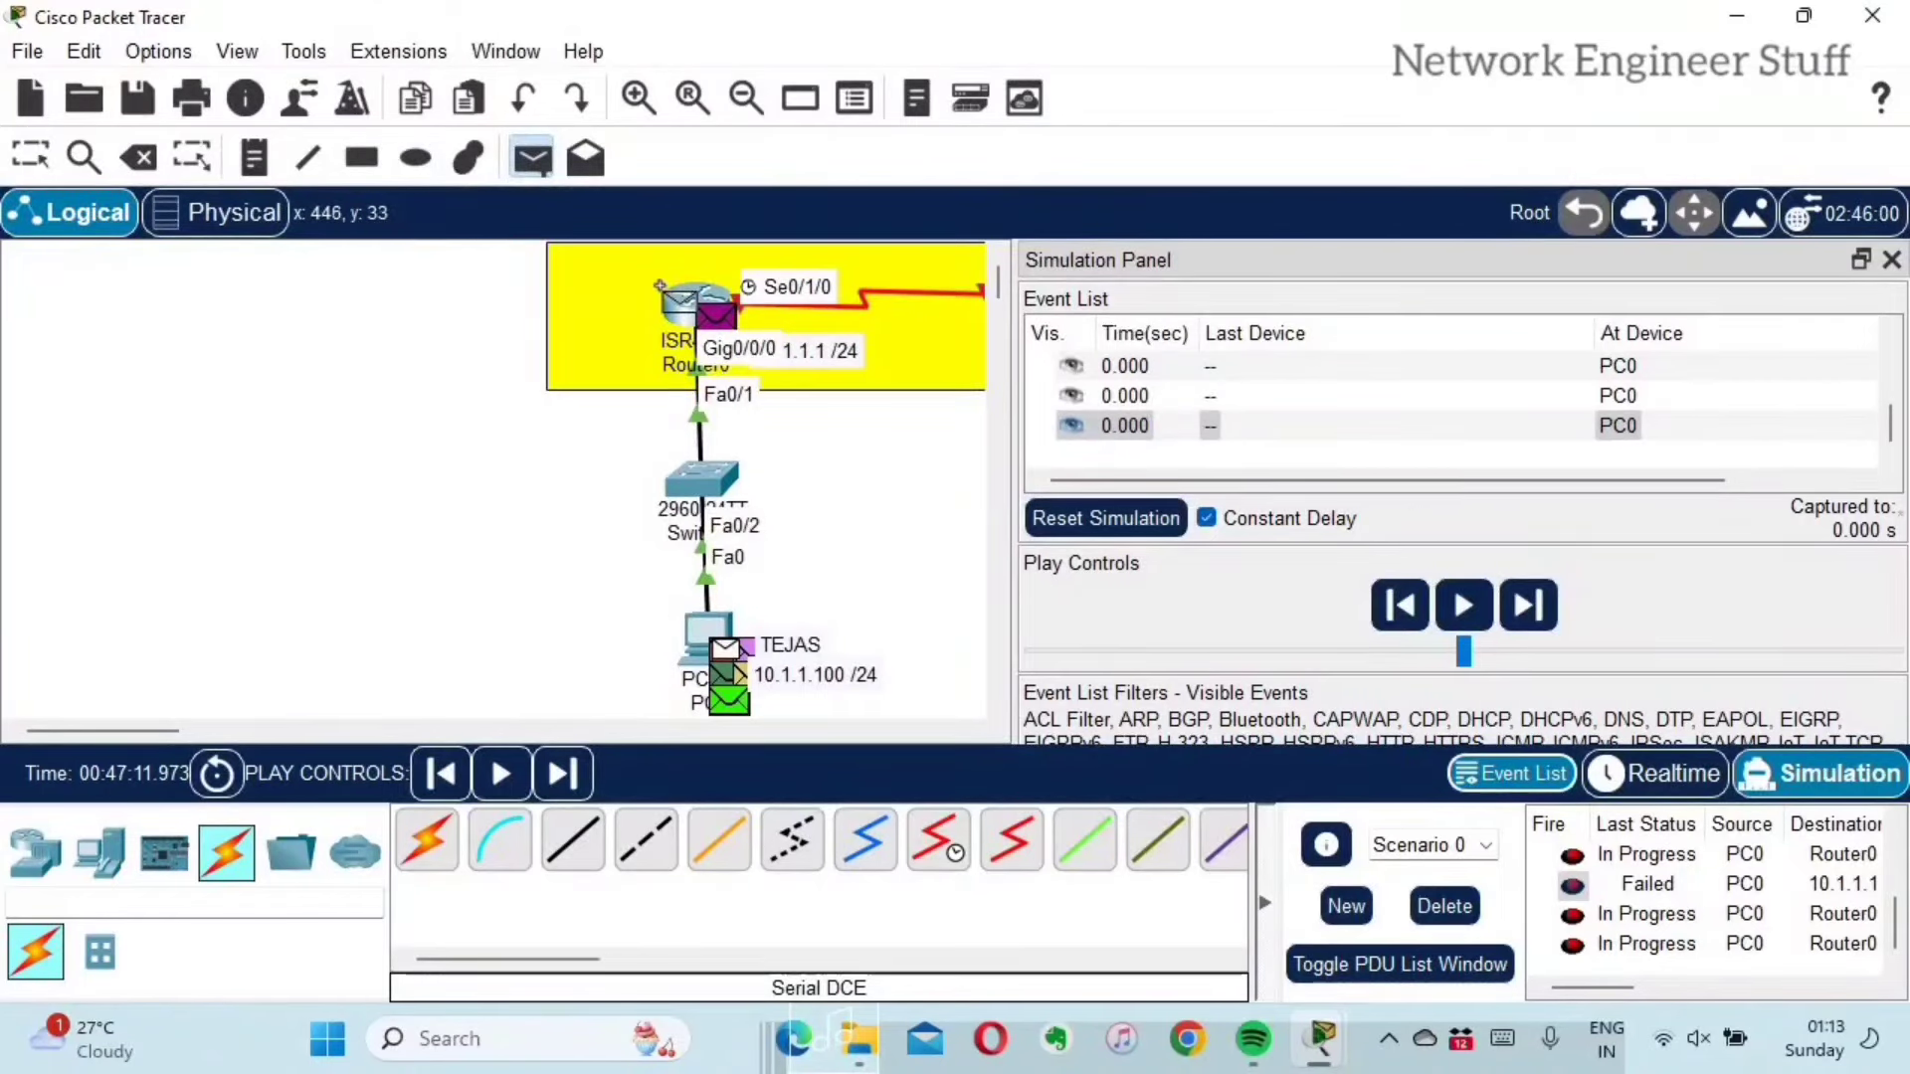
{"action": "left_click", "coordinate": [668, 294]}
{"action": "left_click", "coordinate": [1460, 604]}
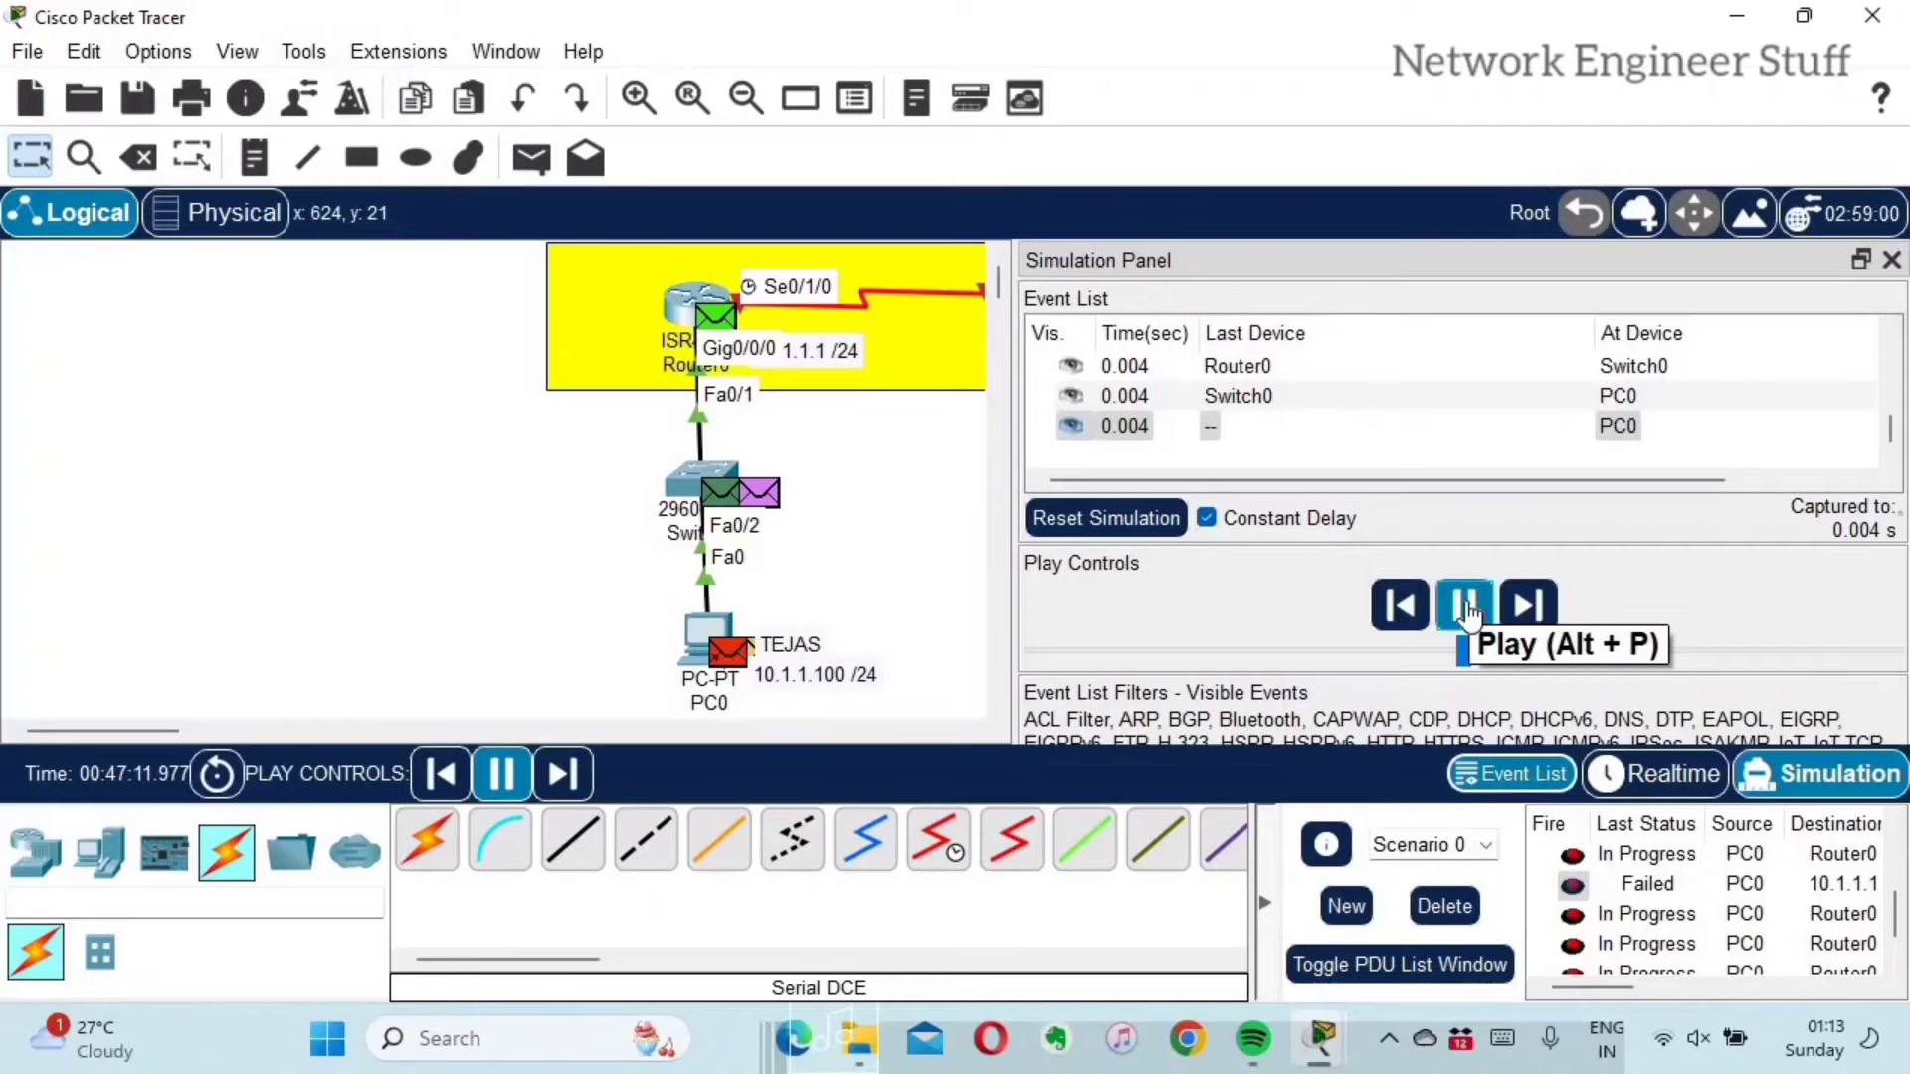
{"action": "left_click", "coordinate": [1466, 603]}
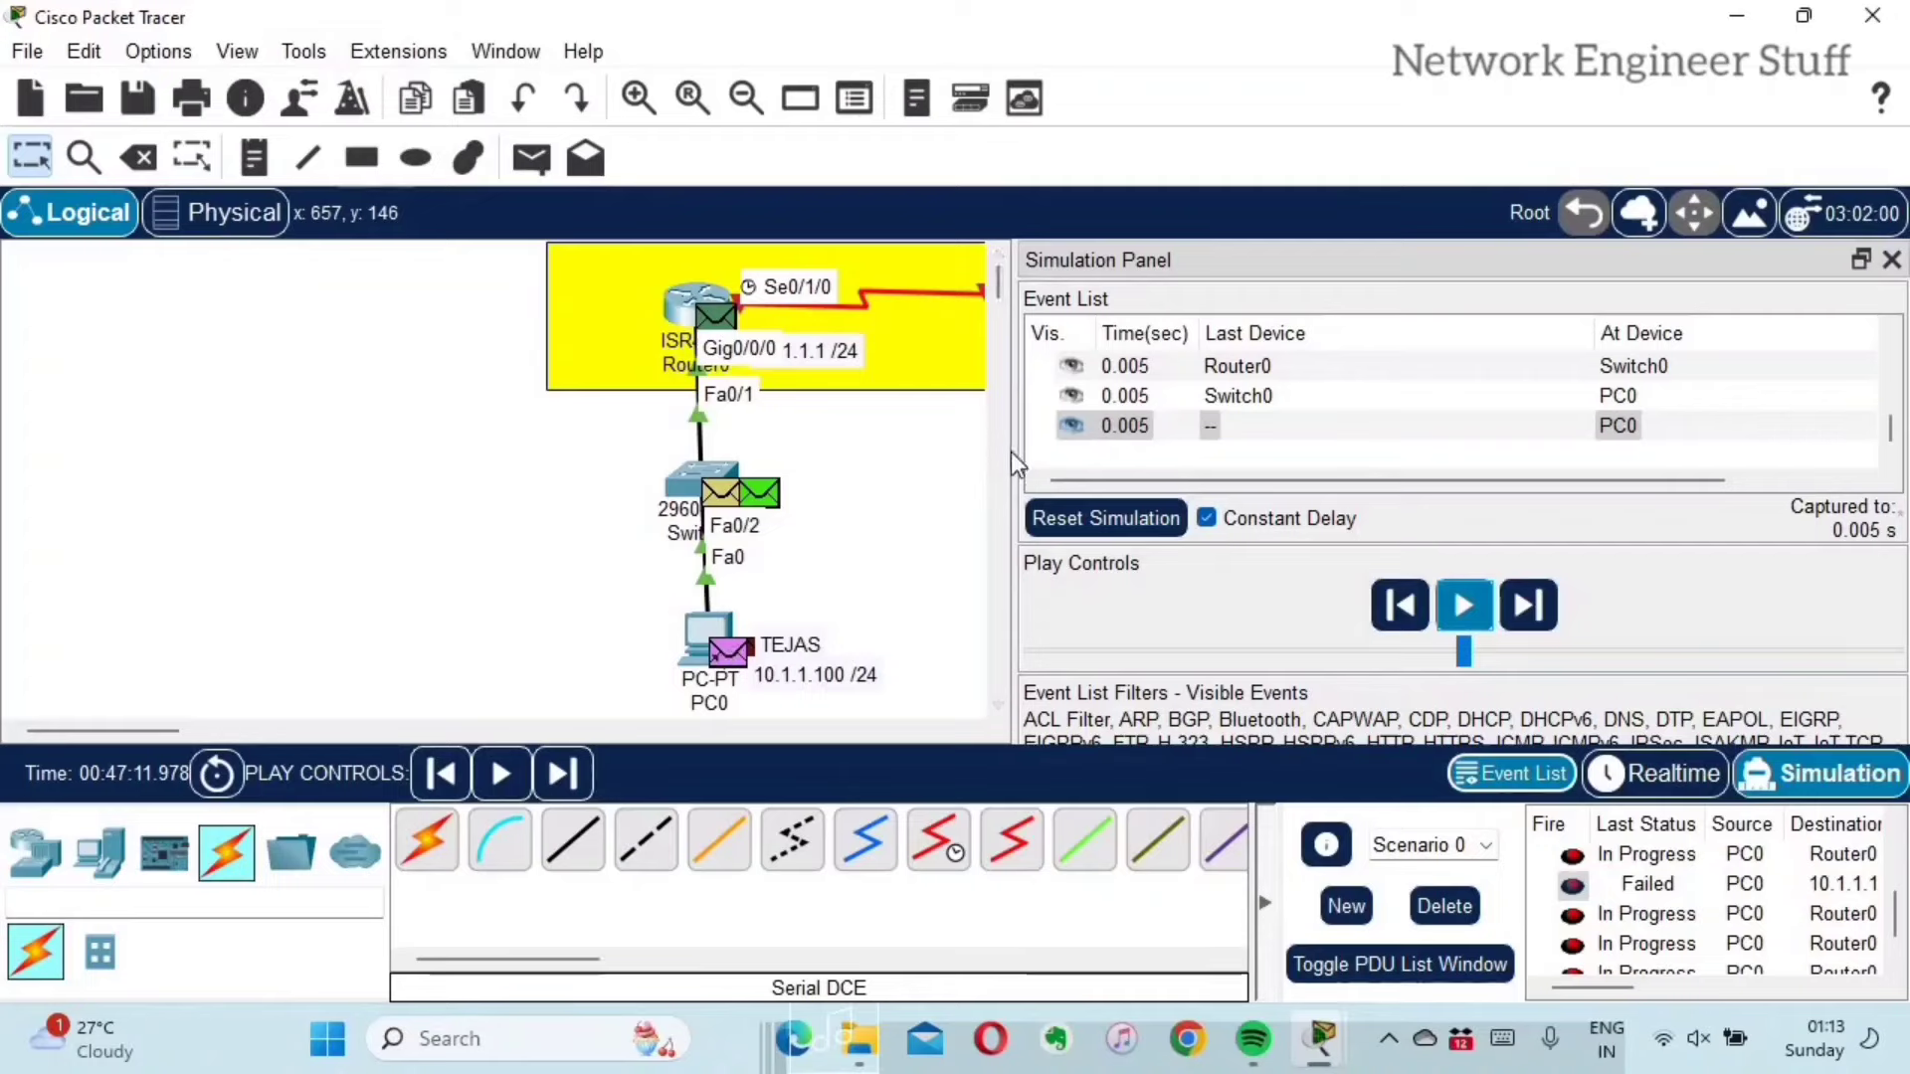
{"action": "left_click_drag", "start_coordinate": [1012, 450], "coordinate": [834, 450]}
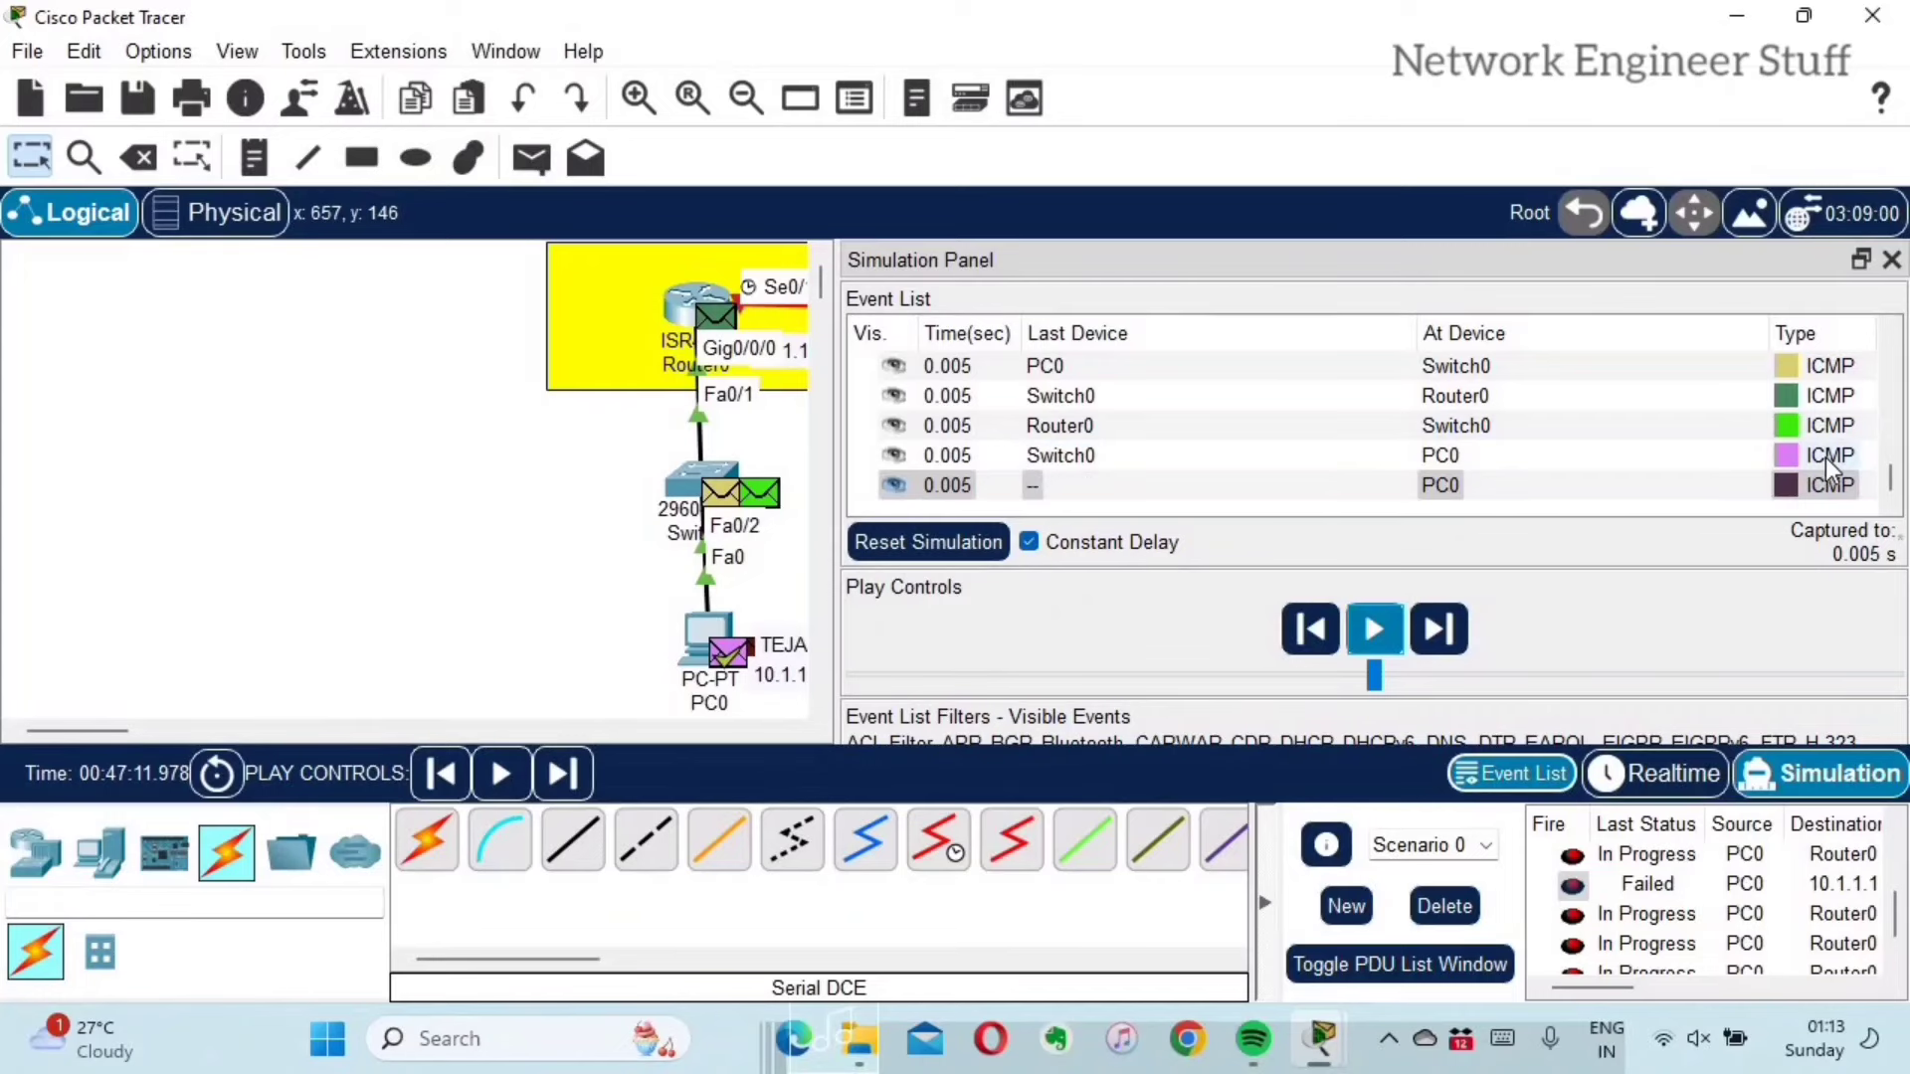
Step: Open the packet details for the Switch0-to-PC0 event
{"action": "left_click", "coordinate": [897, 455]}
{"action": "left_click", "coordinate": [959, 453]}
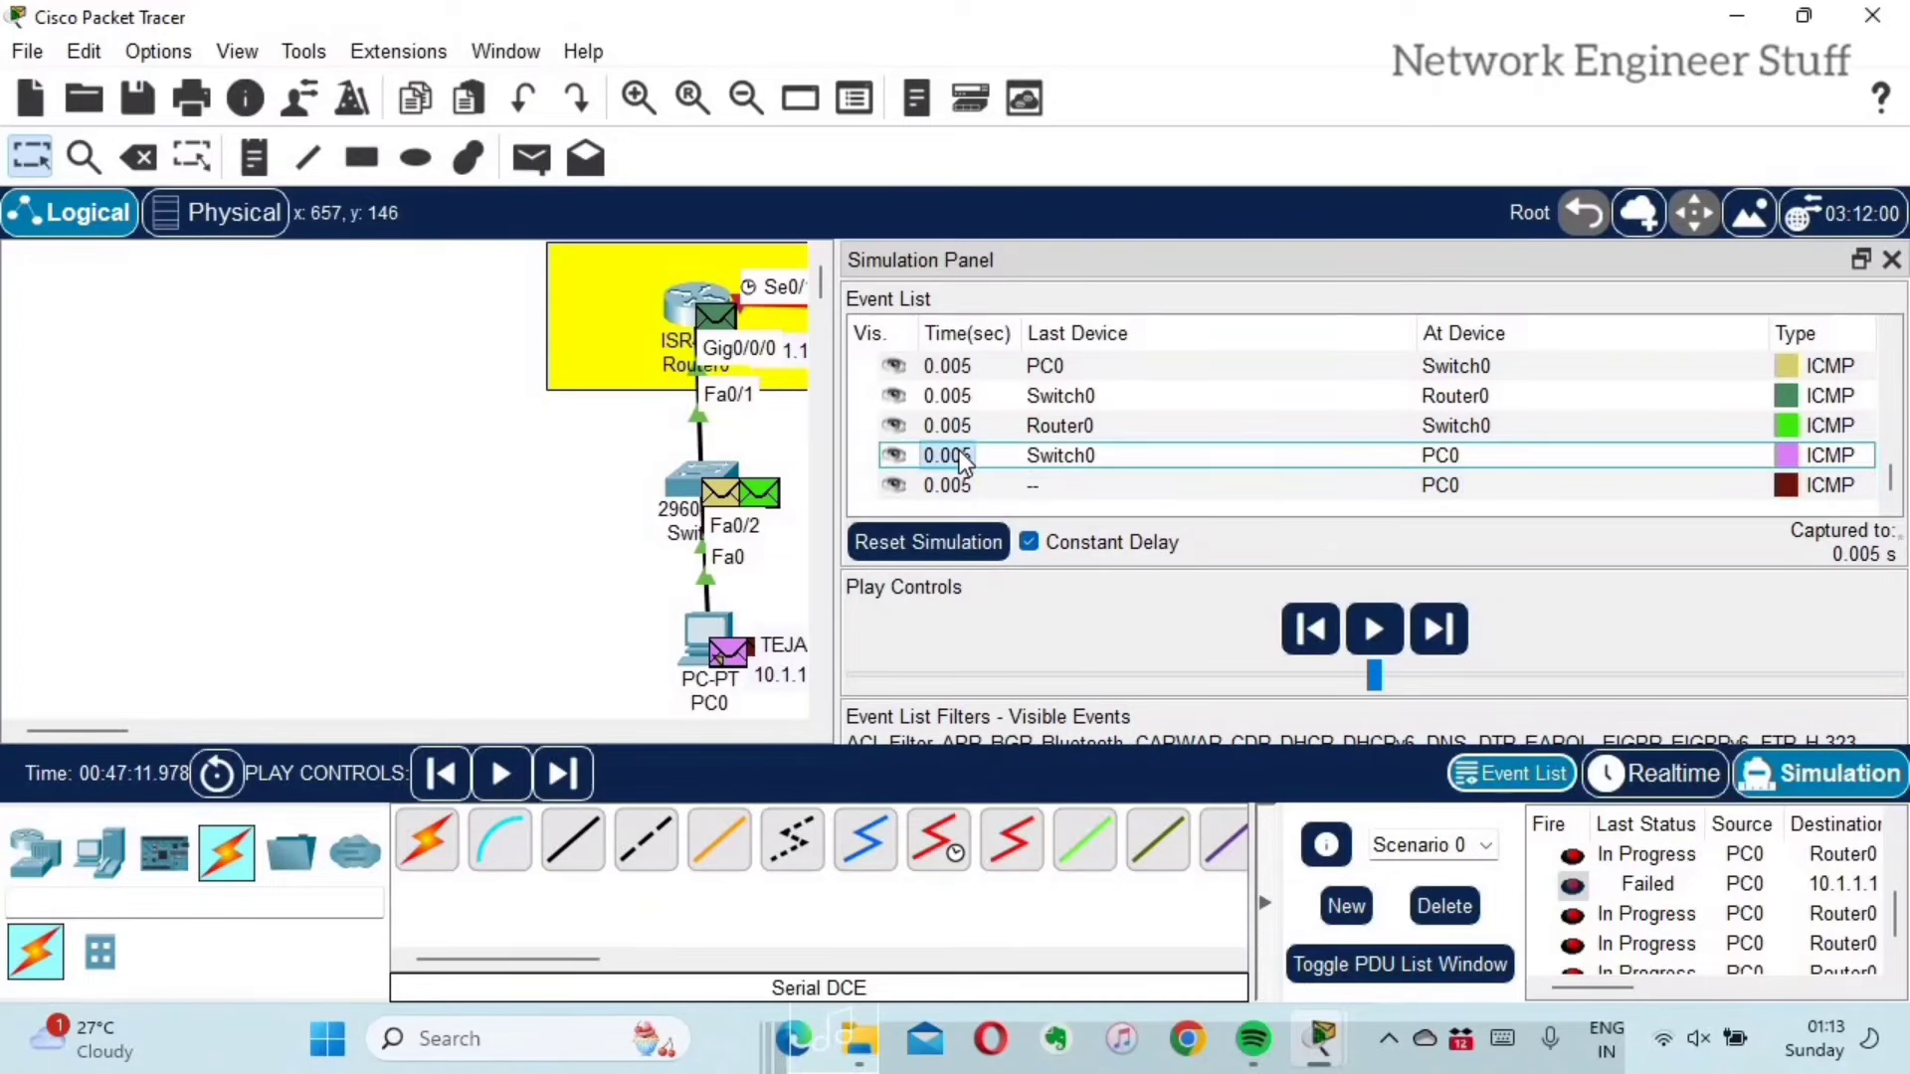
{"action": "left_click", "coordinate": [959, 452]}
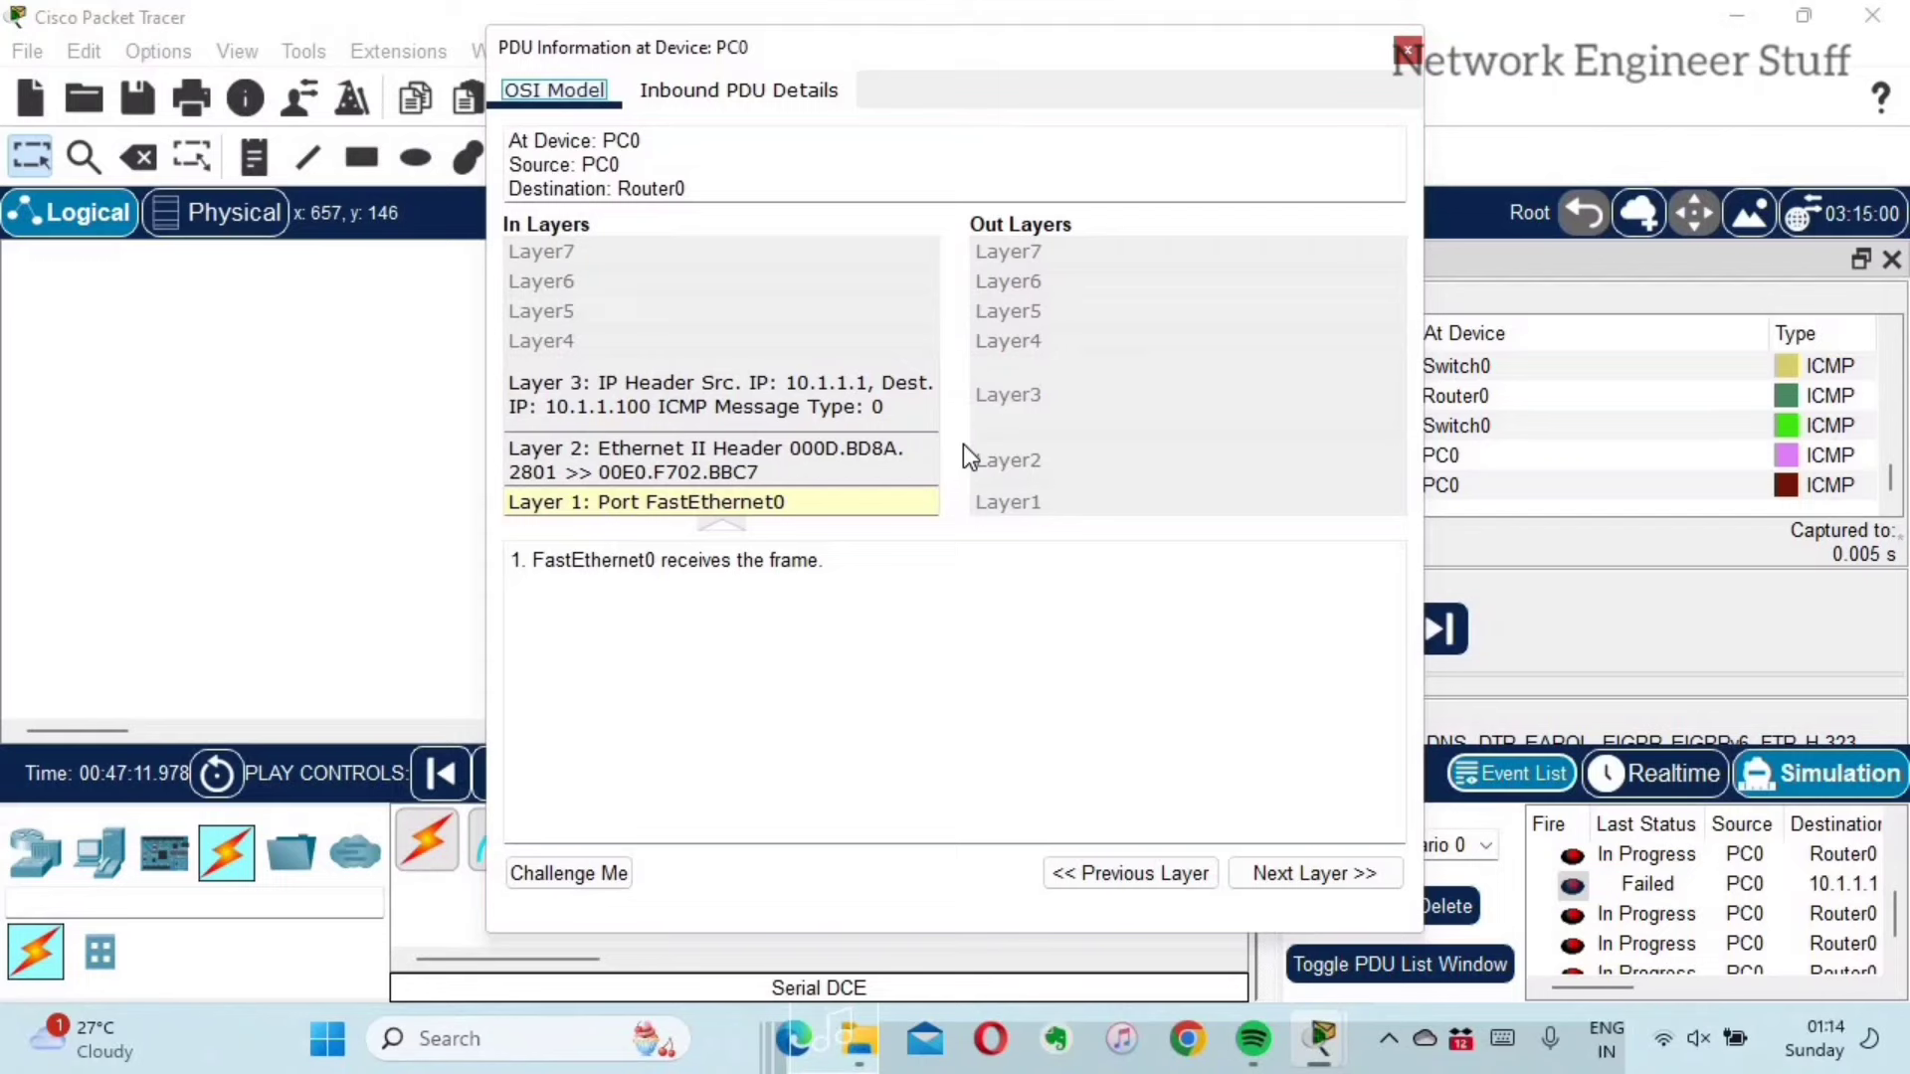
Step: Review the packet's Layer 3, Layer 2 and Layer 1 details, then close PC0's PDU window
{"action": "left_click", "coordinate": [651, 382]}
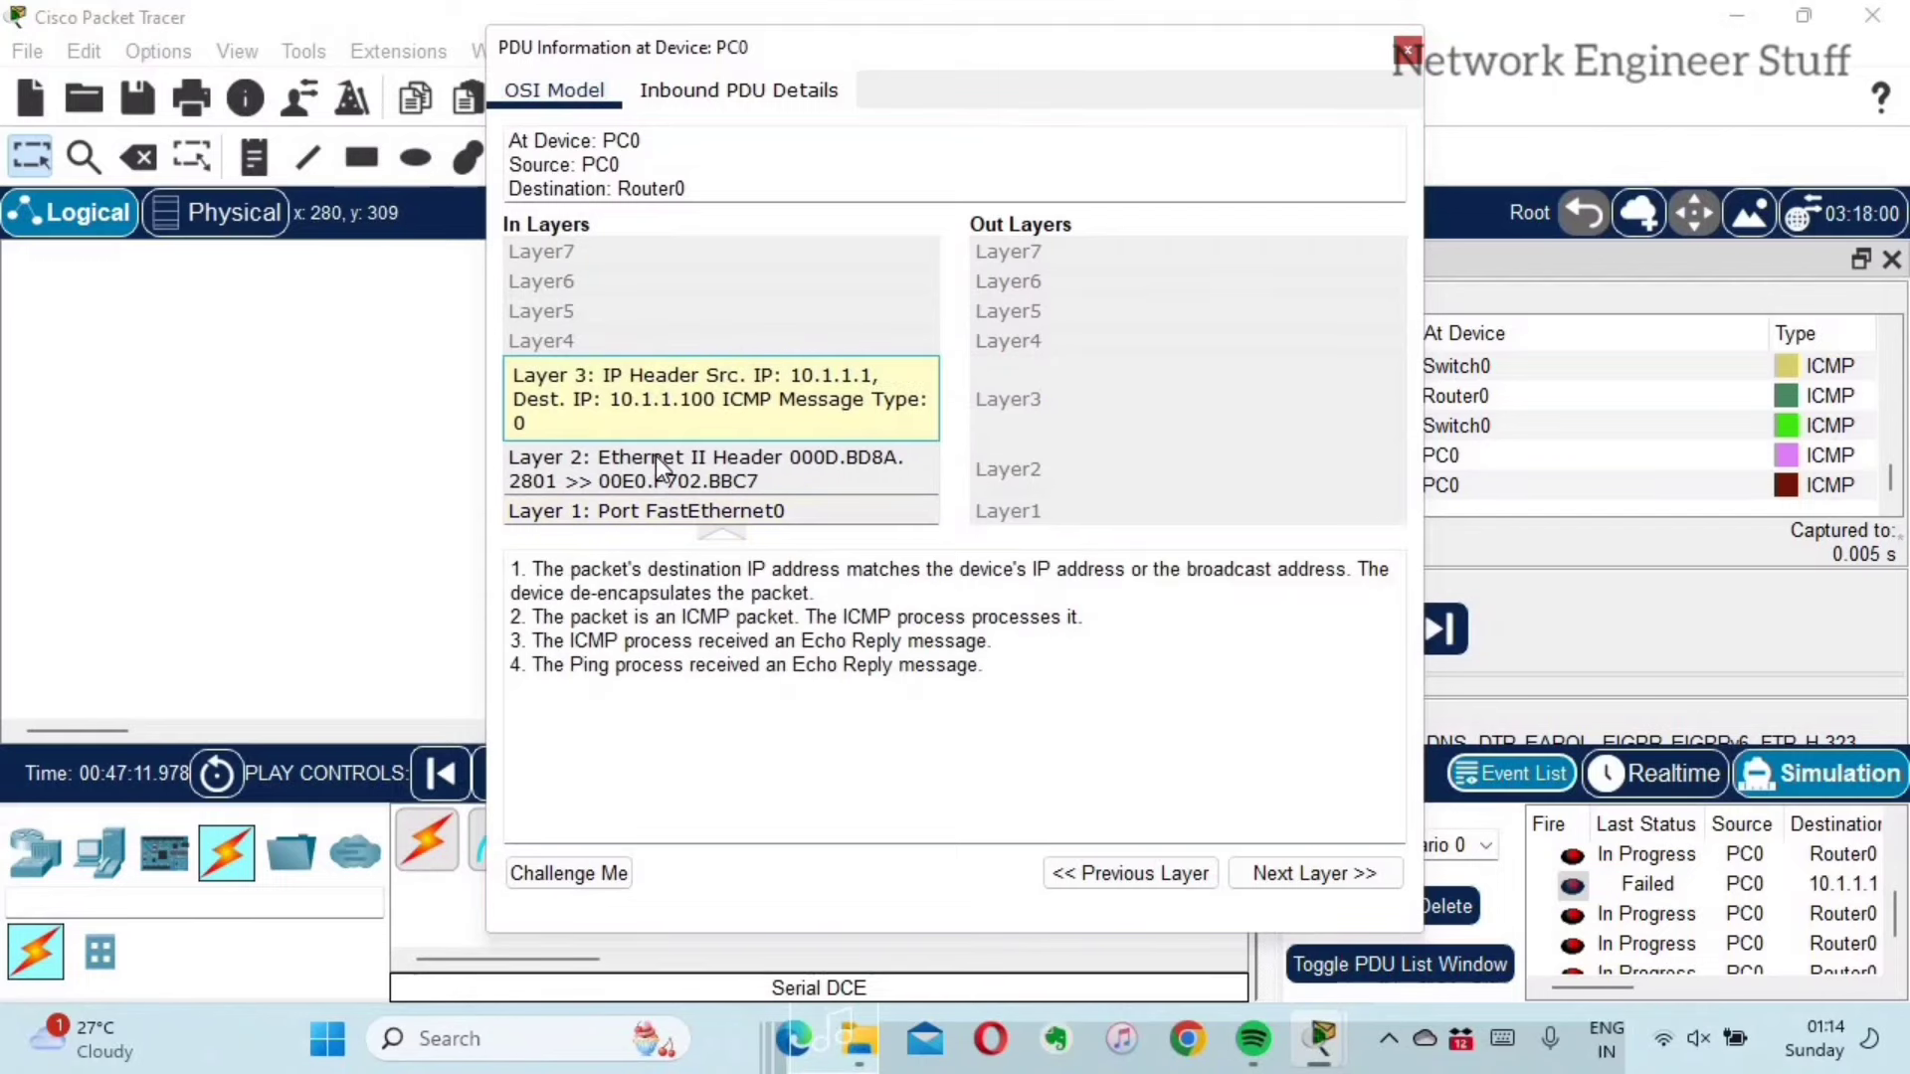
{"action": "left_click", "coordinate": [654, 457]}
{"action": "left_click", "coordinate": [659, 515]}
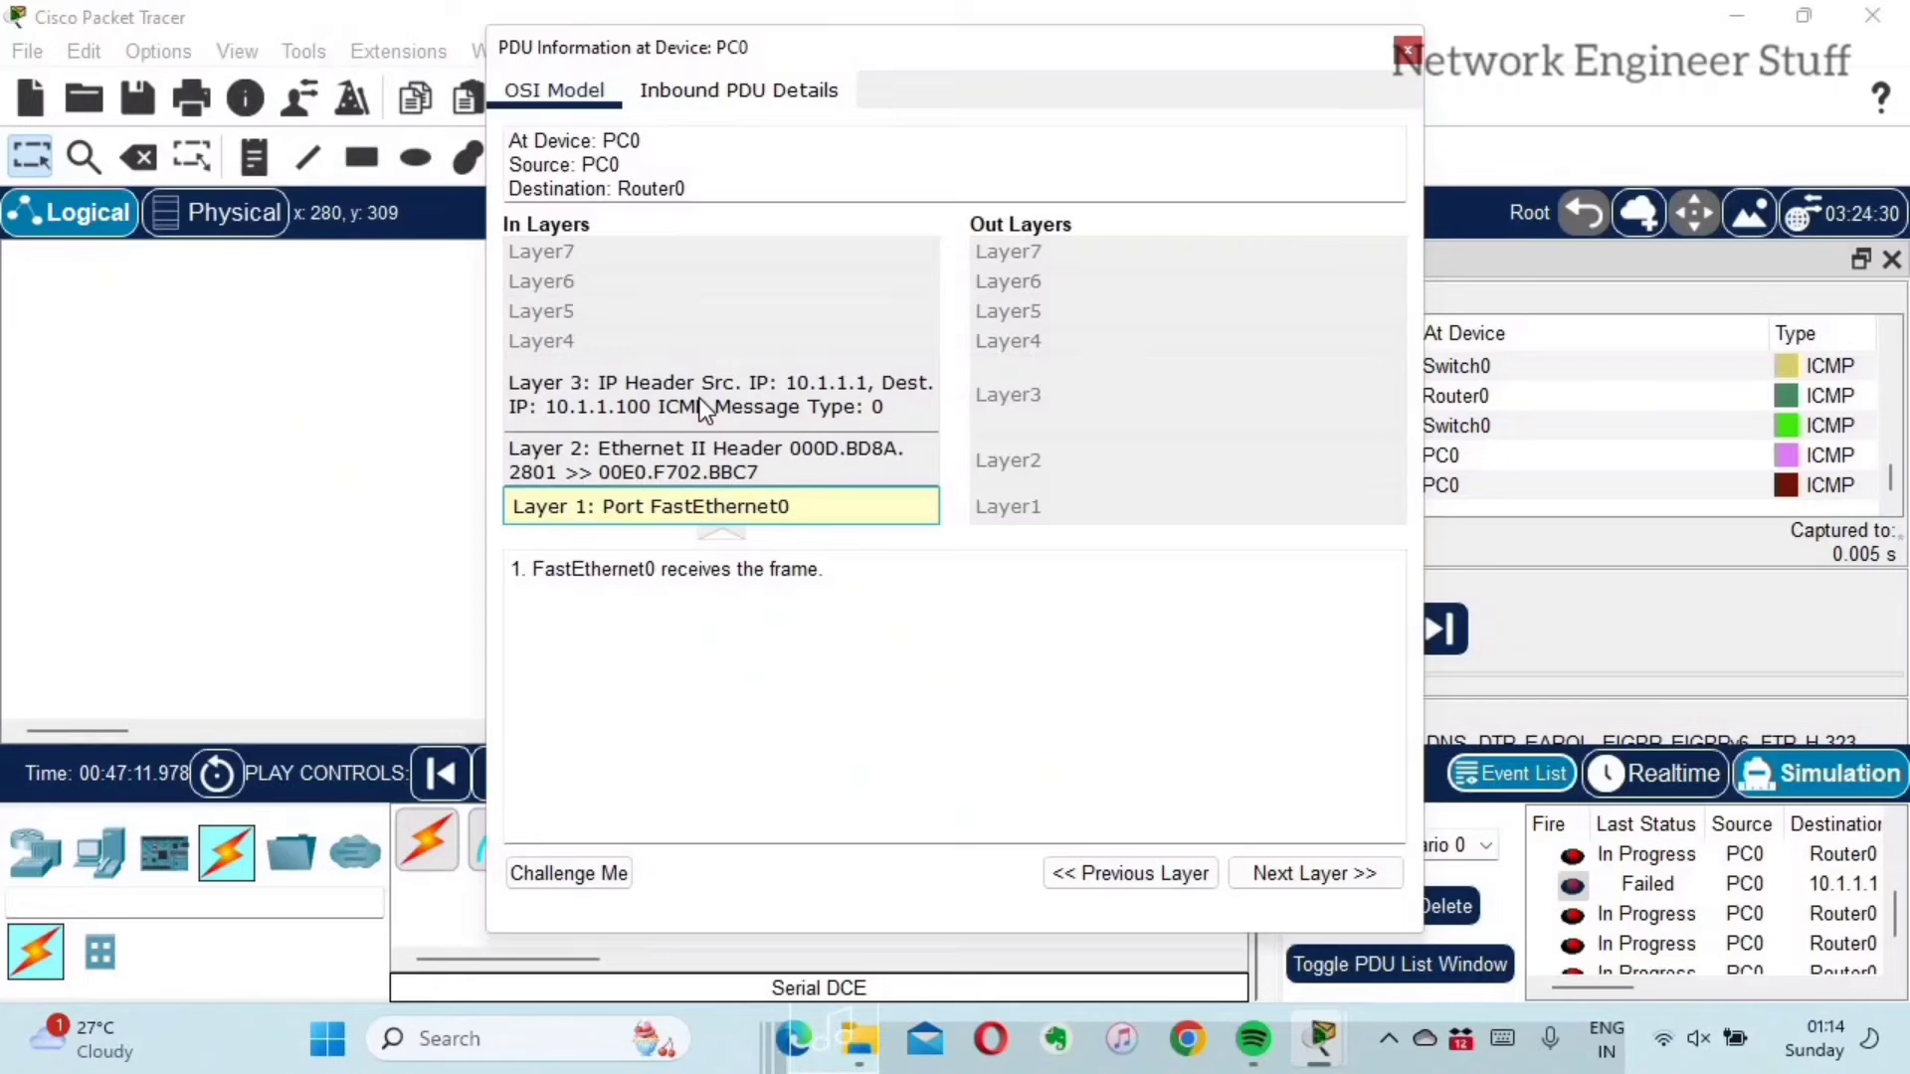
{"action": "left_click", "coordinate": [729, 467]}
{"action": "left_click_drag", "start_coordinate": [1040, 631], "coordinate": [474, 563]}
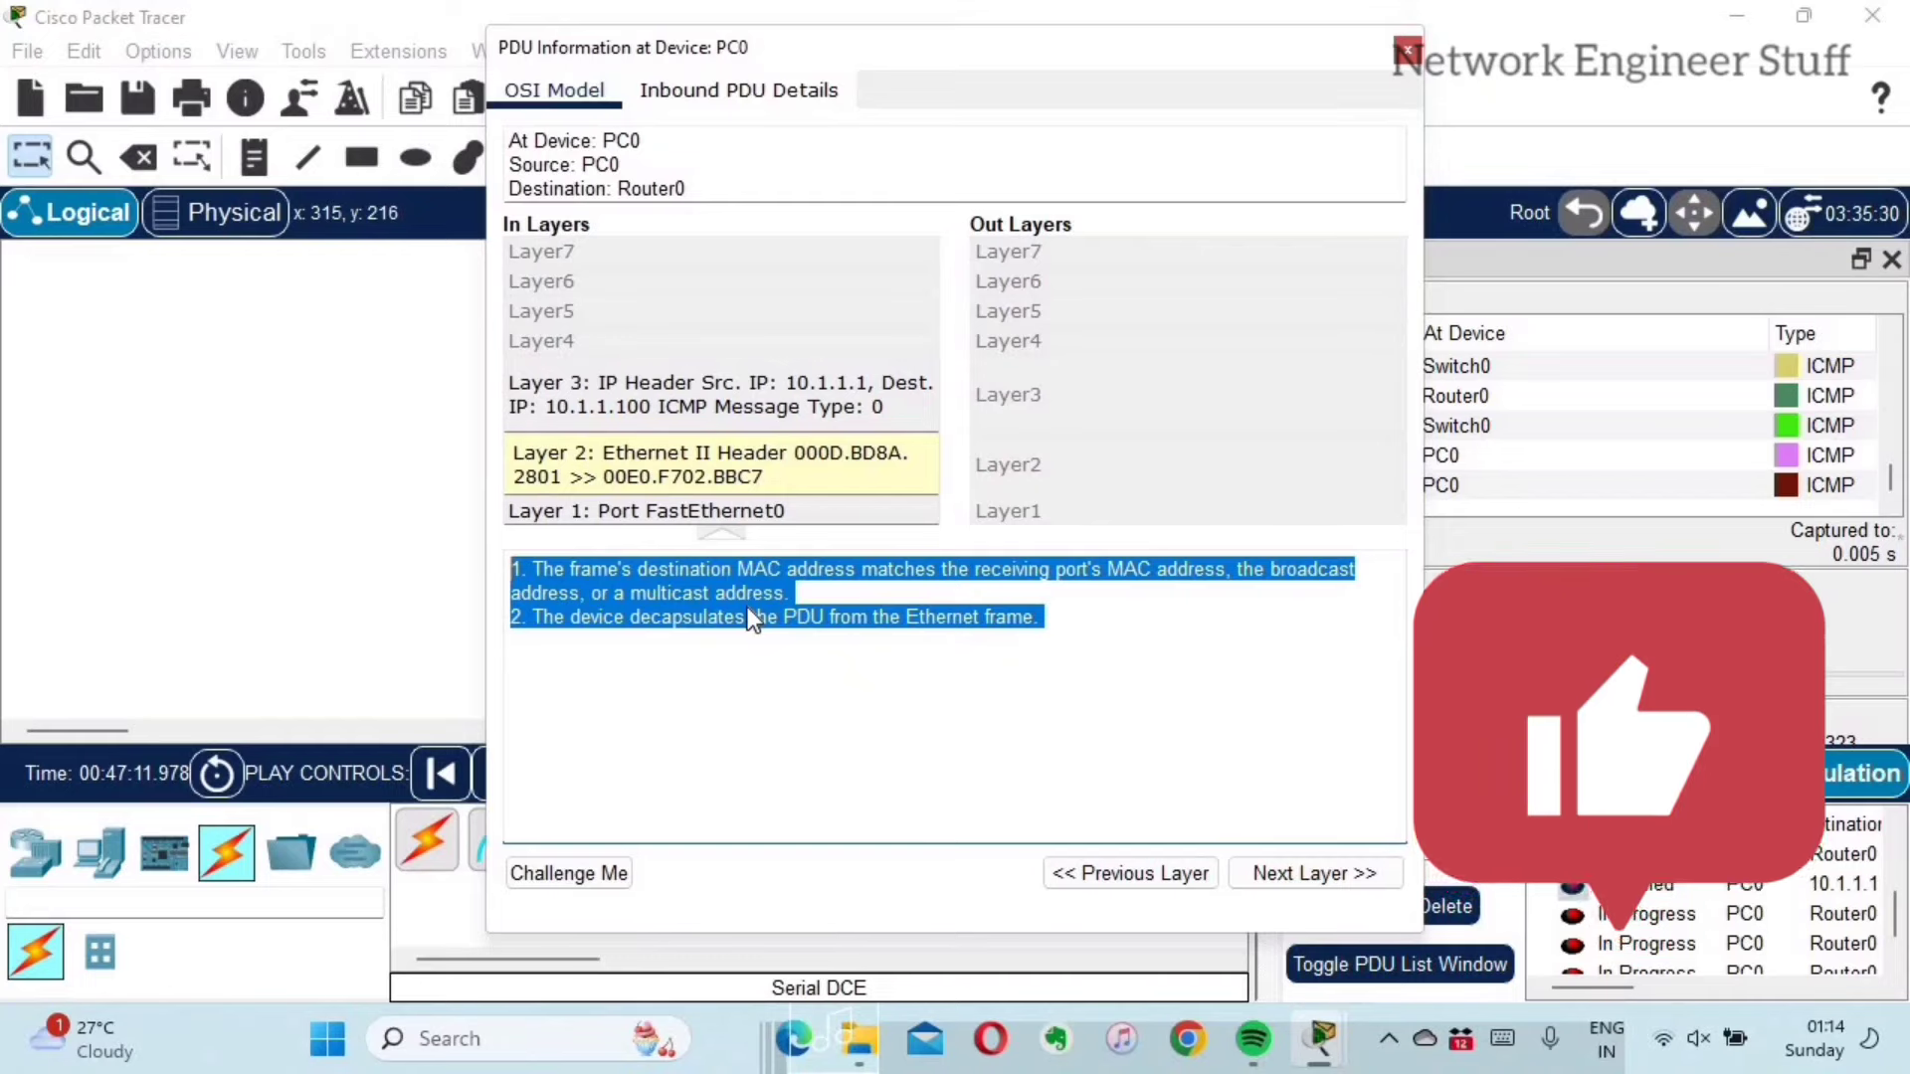
{"action": "left_click", "coordinate": [1407, 52]}
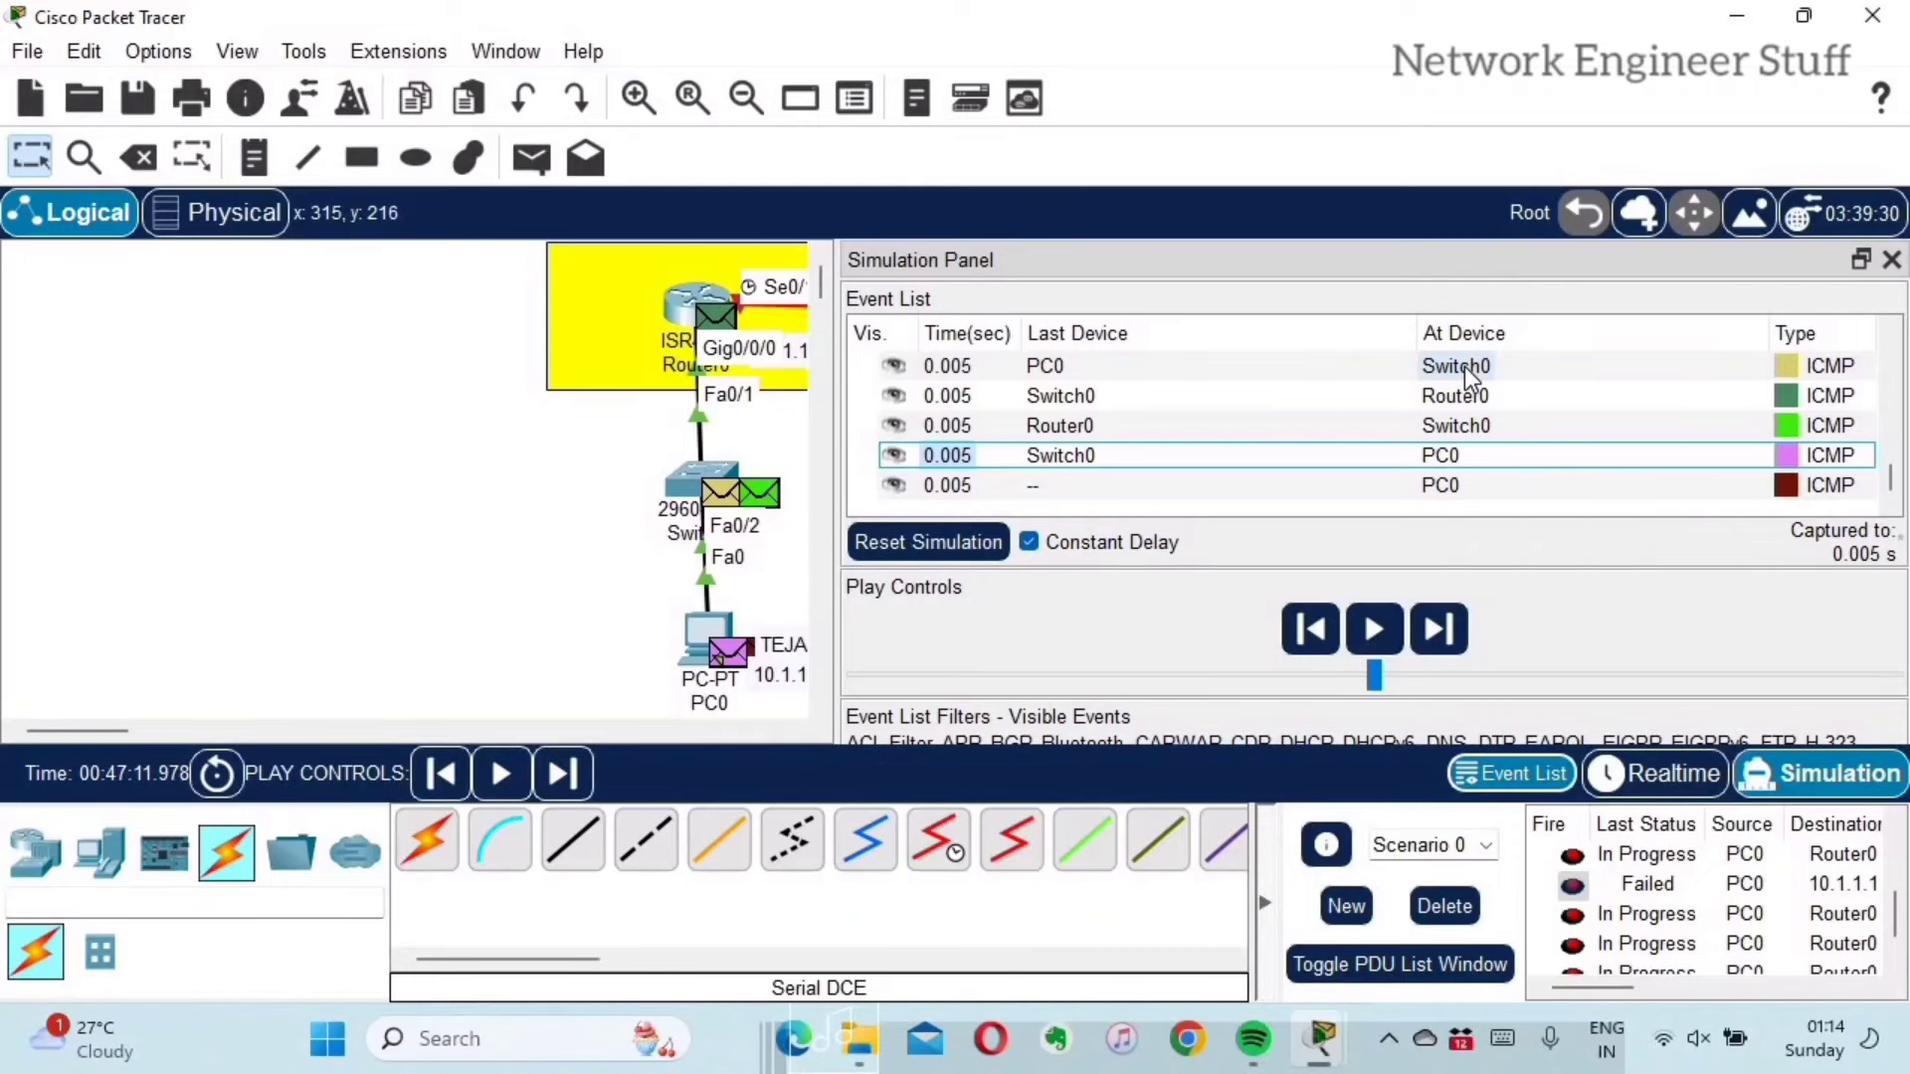
Step: Return to Realtime mode and set up an FTP complex PDU from PC0, visiting the IP fields
{"action": "left_click", "coordinate": [1681, 774]}
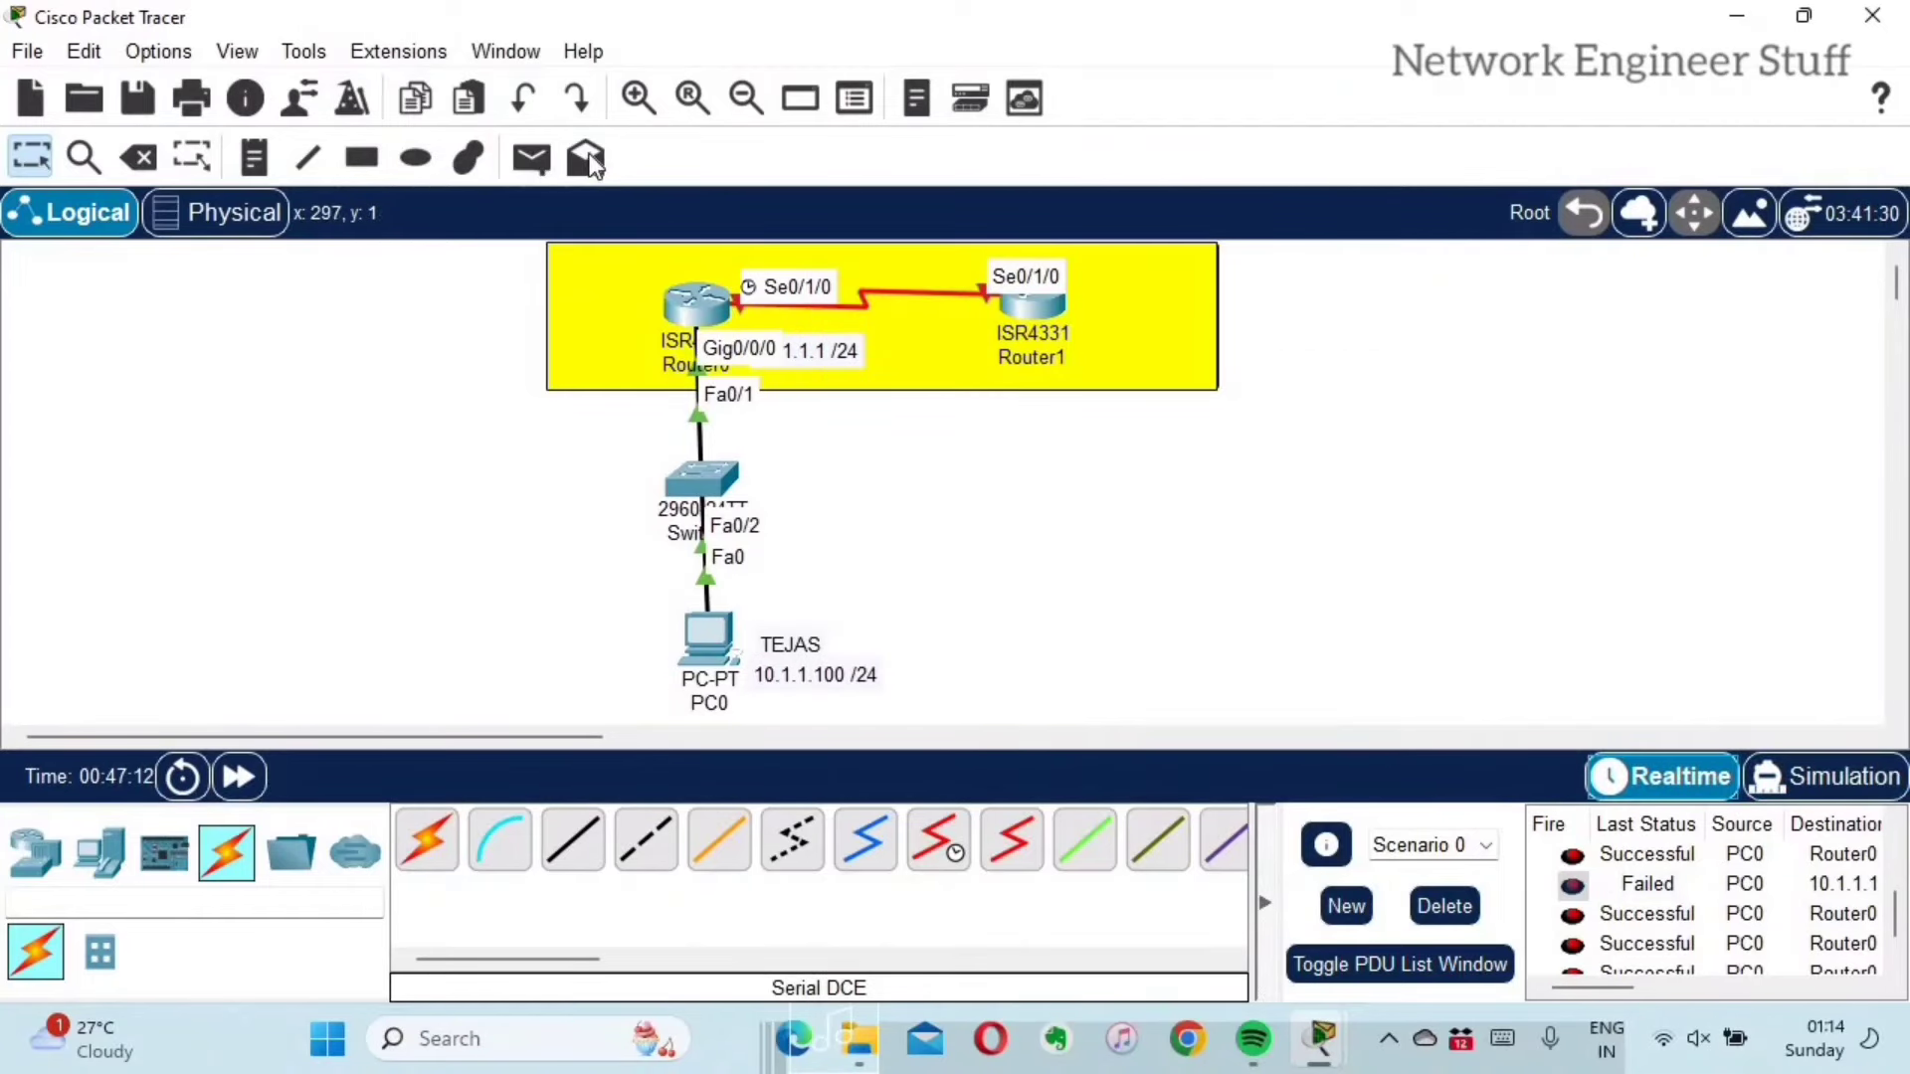
{"action": "left_click", "coordinate": [589, 154]}
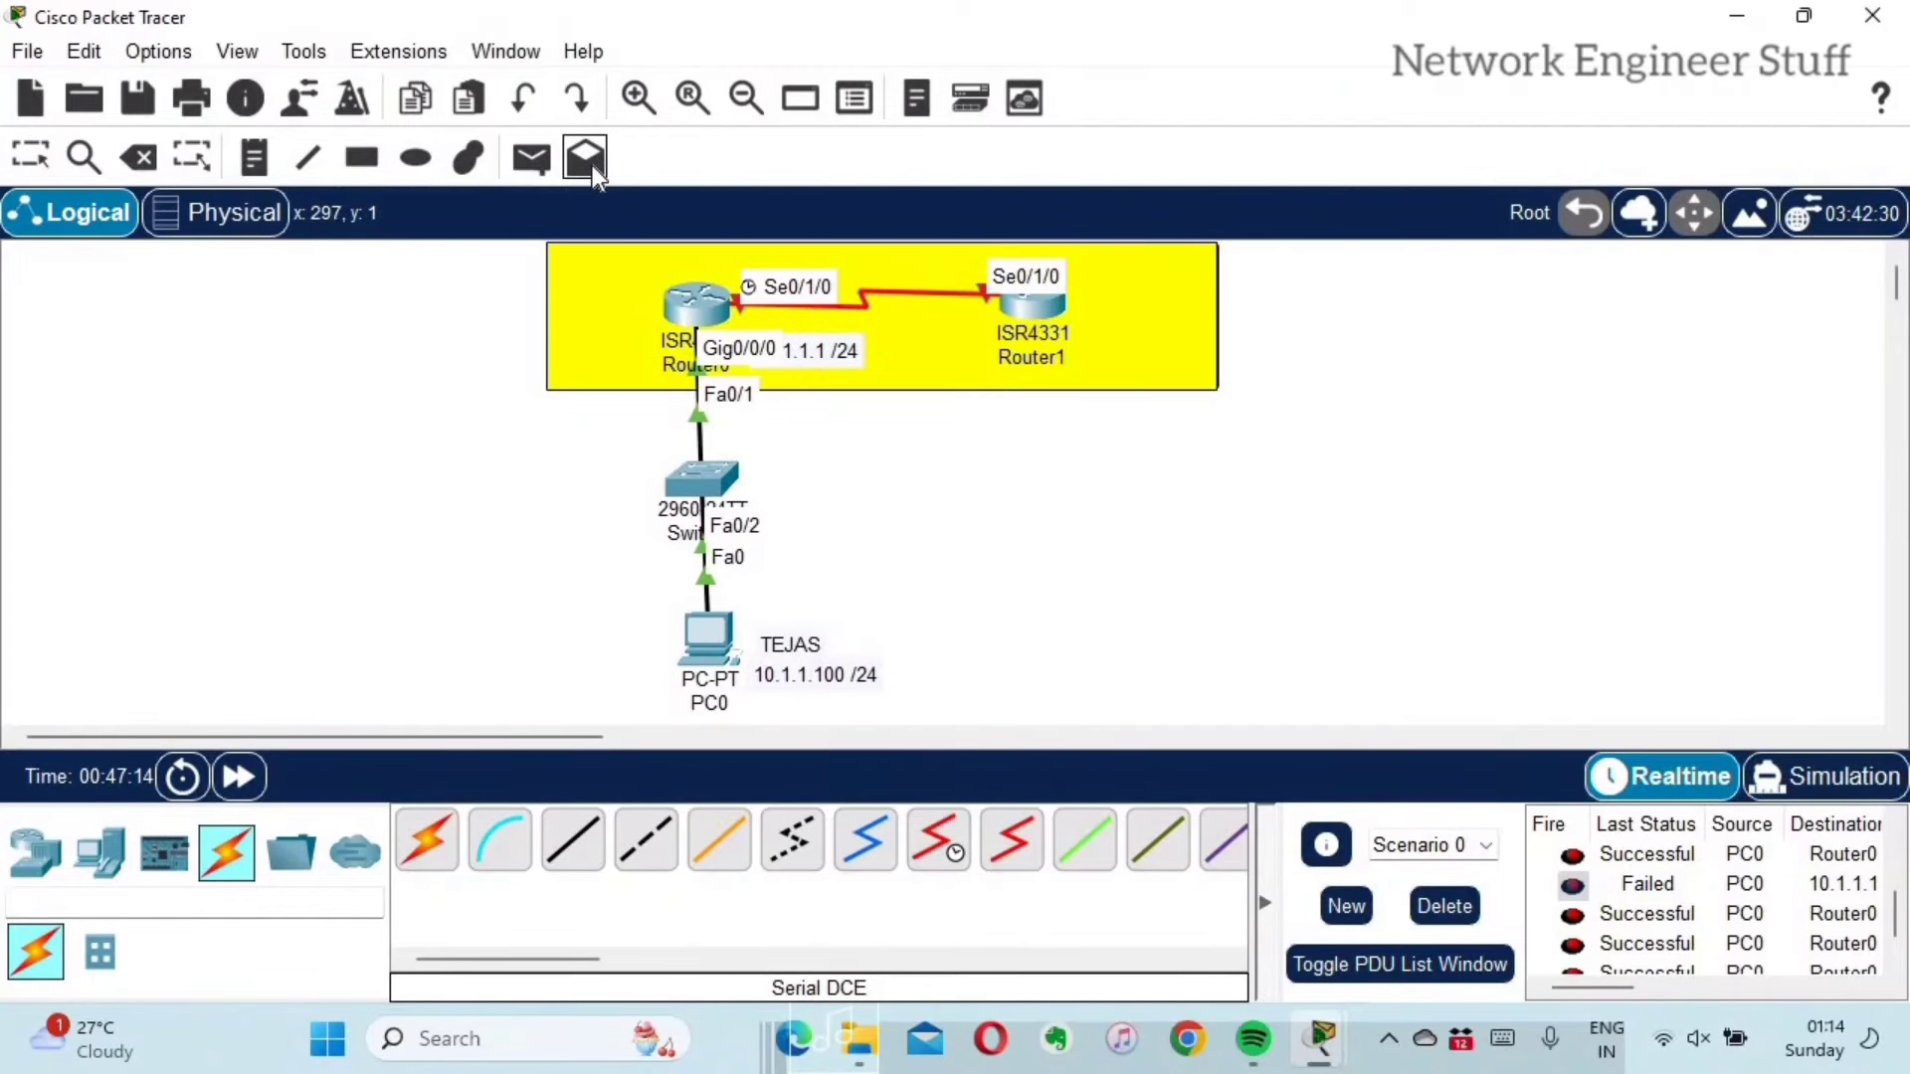
{"action": "left_click", "coordinate": [686, 616]}
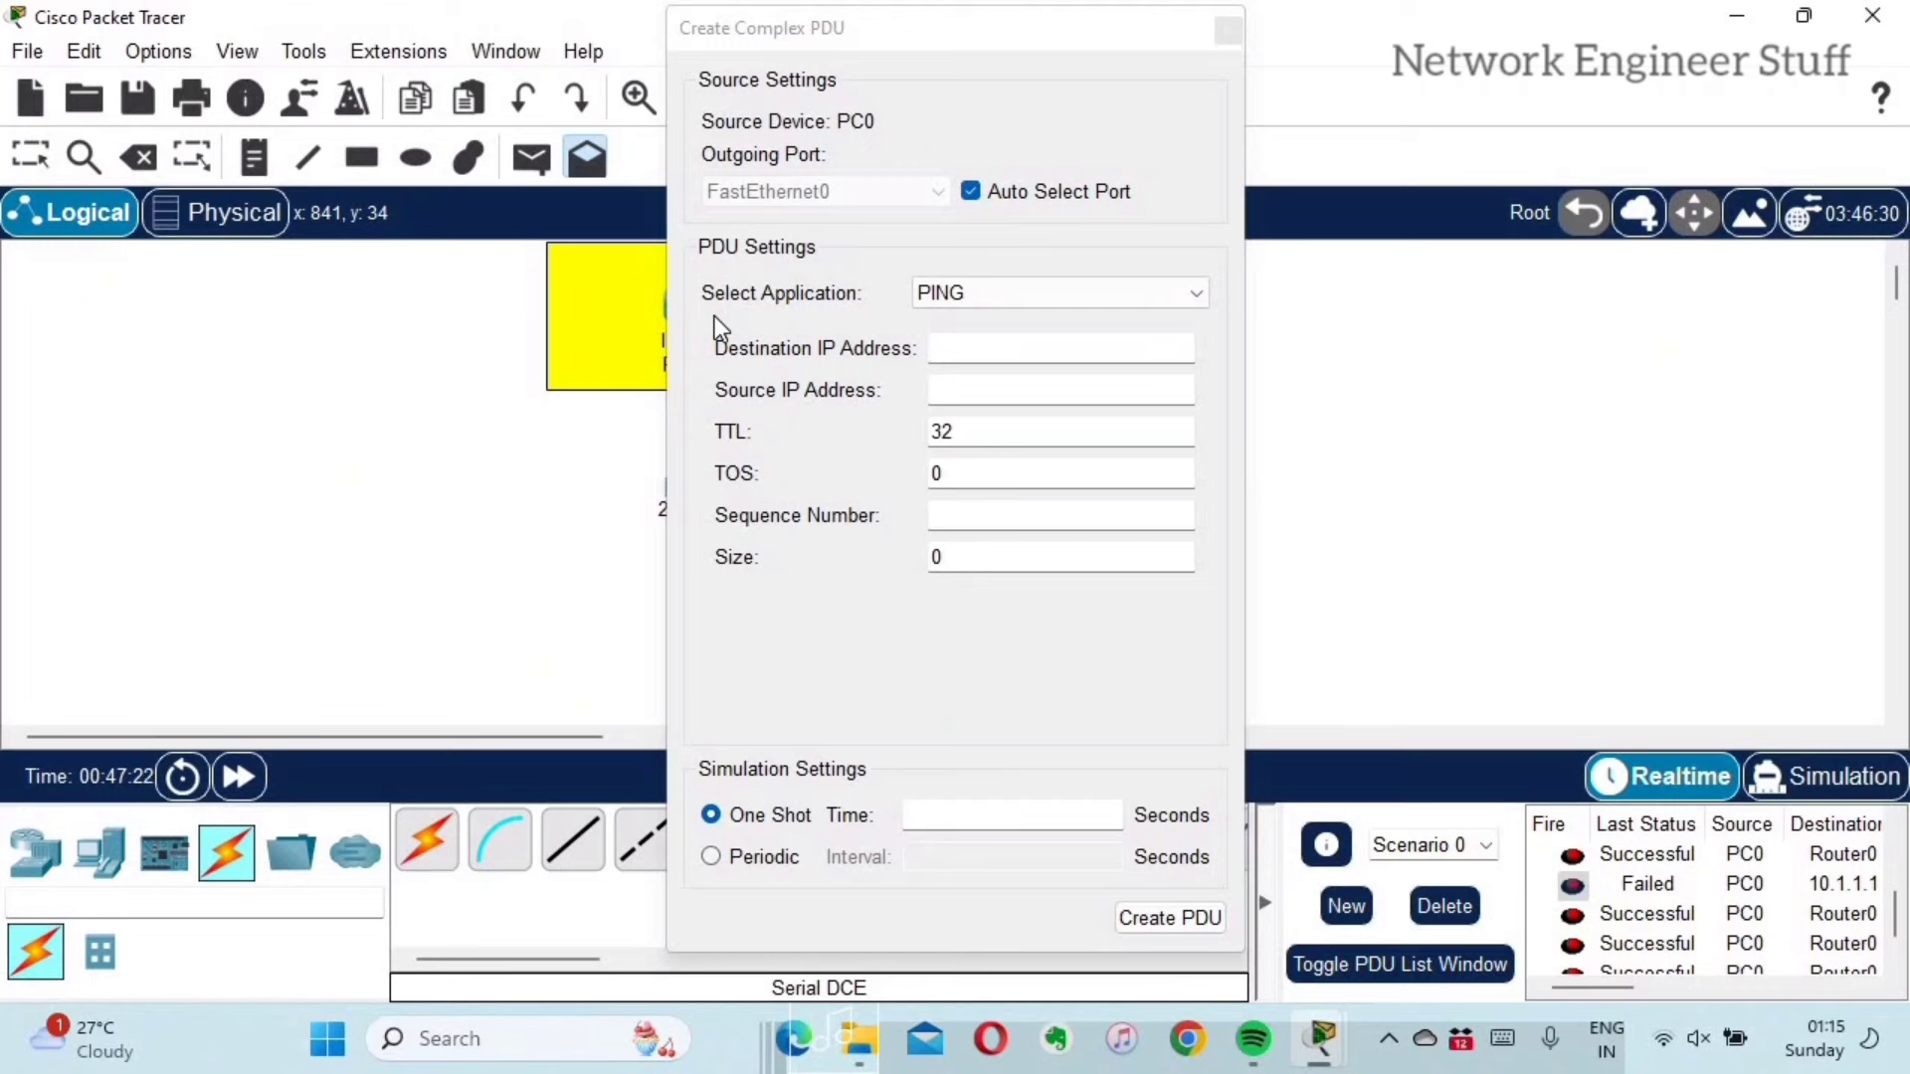
{"action": "left_click", "coordinate": [1054, 294]}
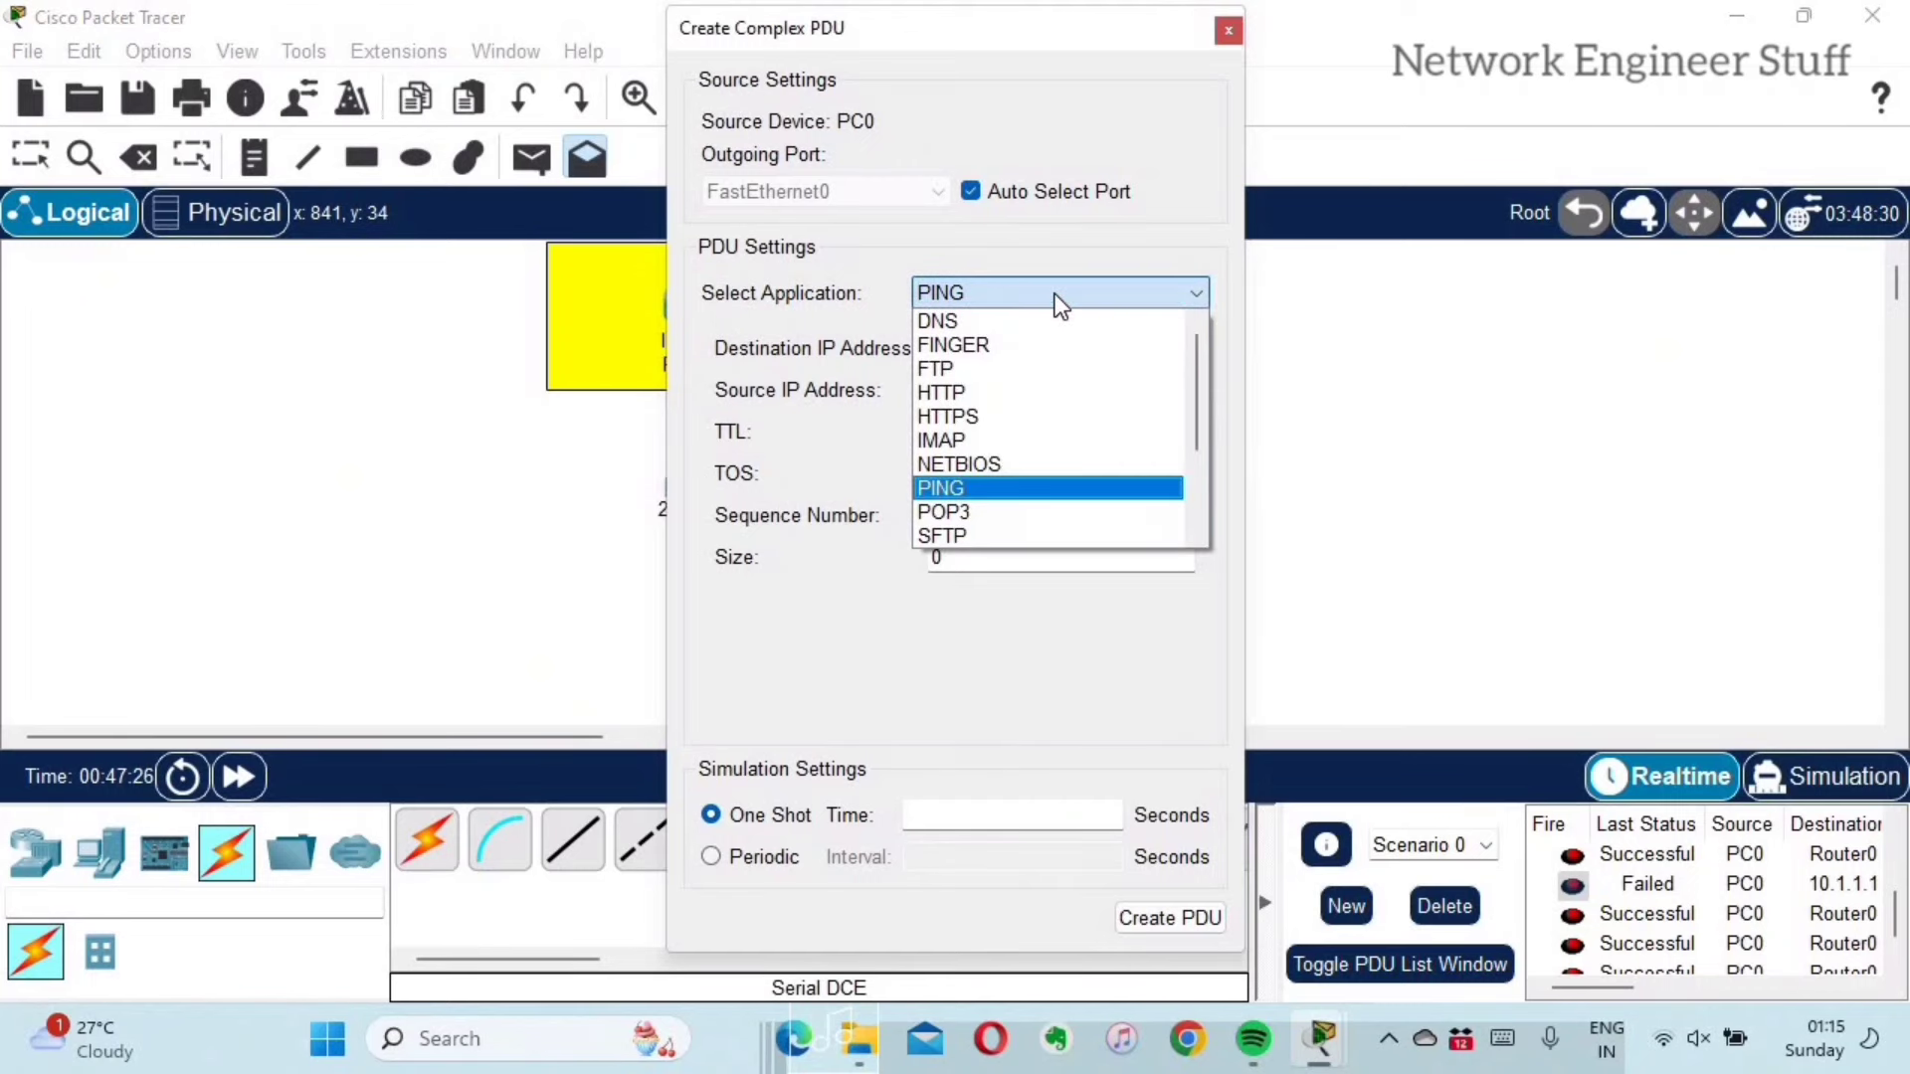
{"action": "left_click", "coordinate": [942, 368]}
{"action": "left_click", "coordinate": [961, 344]}
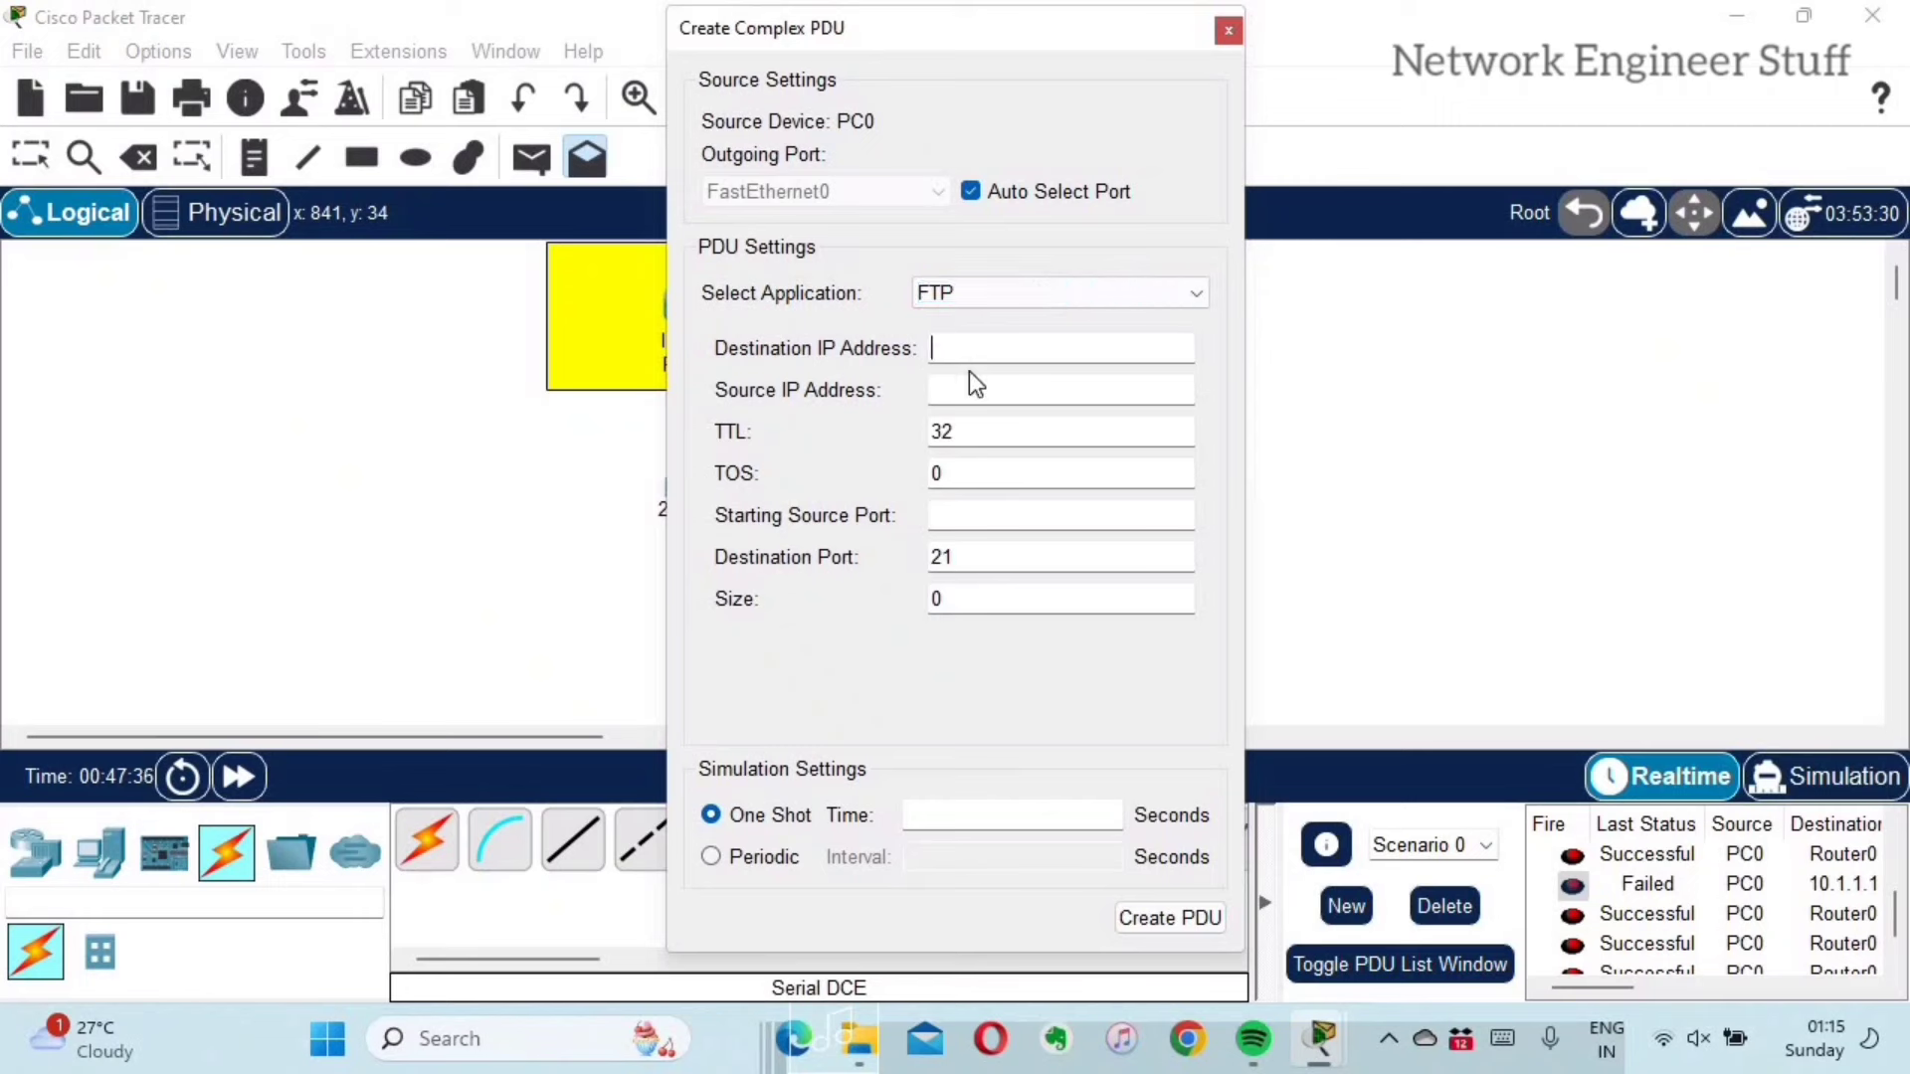
{"action": "left_click", "coordinate": [973, 388]}
Step: Cancel the complex PDU and inspect Router0 to list its routing, ARP, NAT and port tables
{"action": "left_click", "coordinate": [1230, 41]}
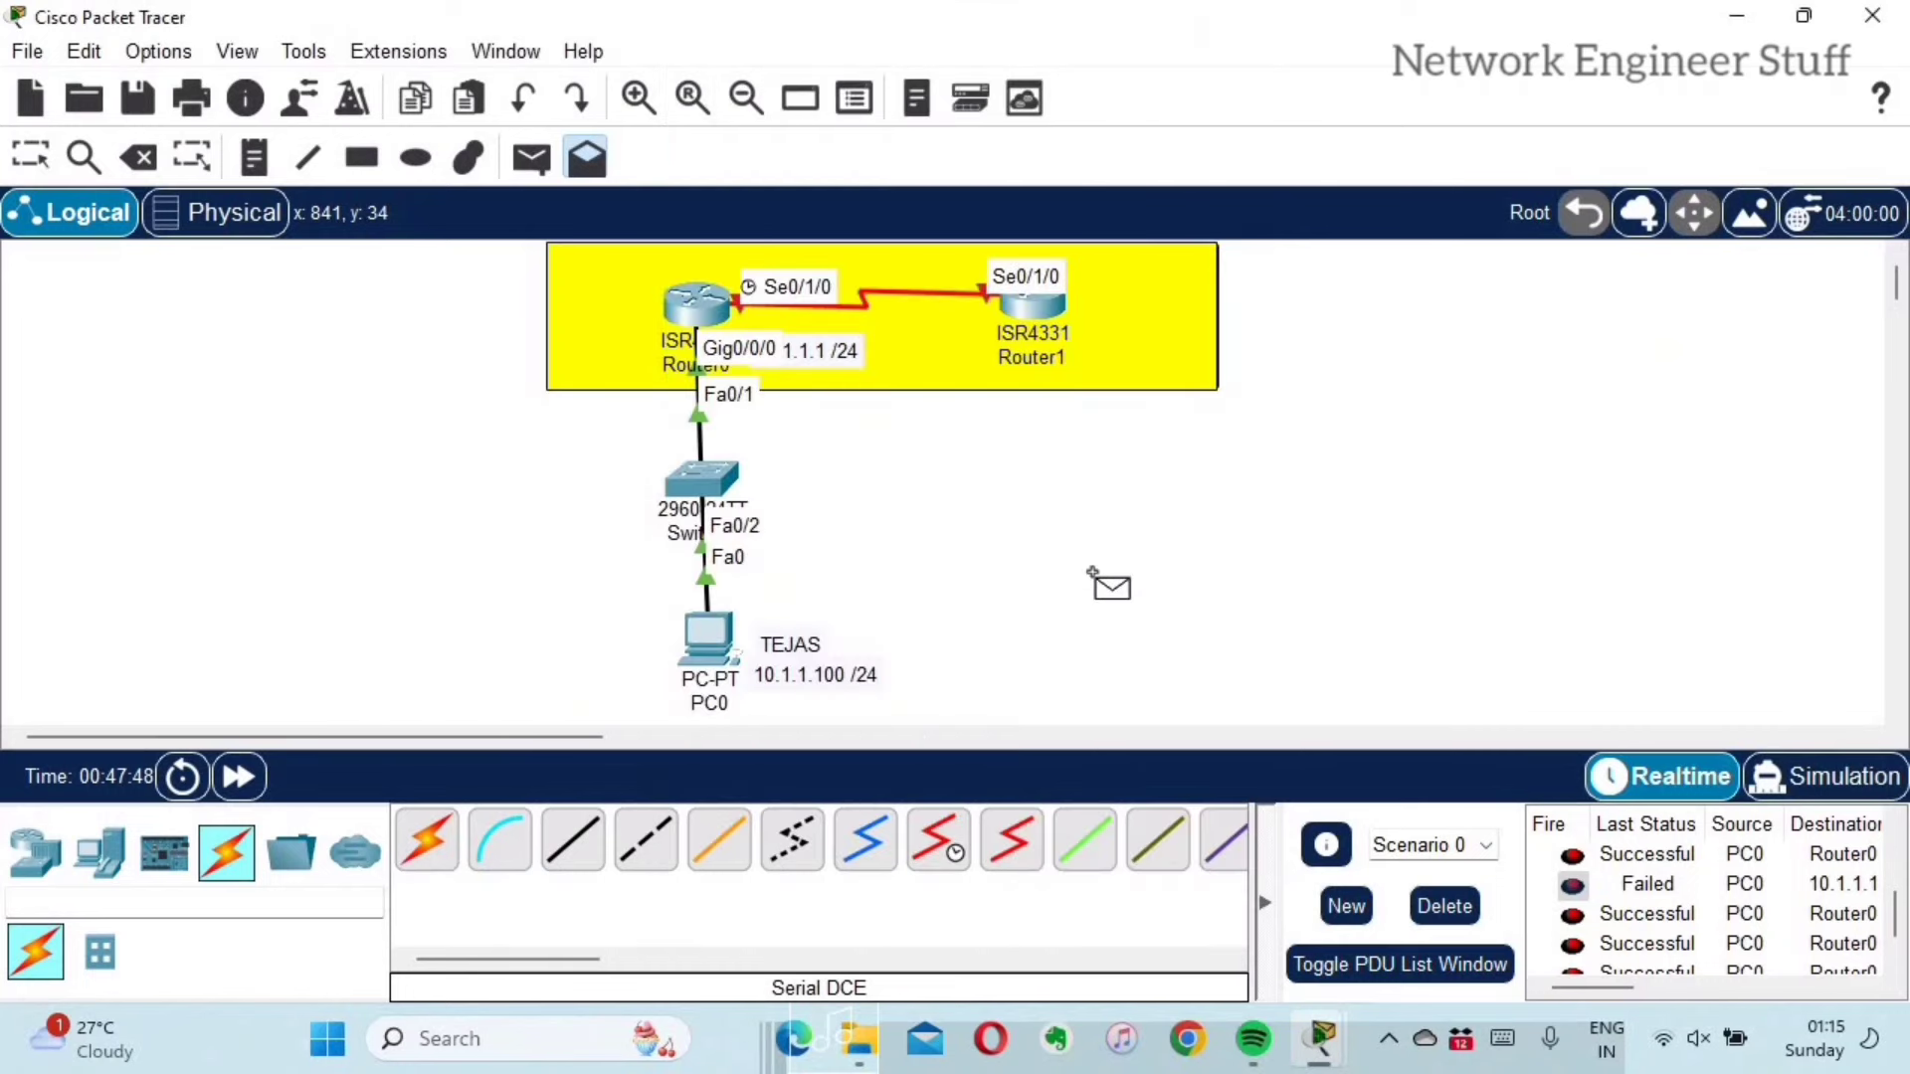
{"action": "left_click", "coordinate": [40, 169]}
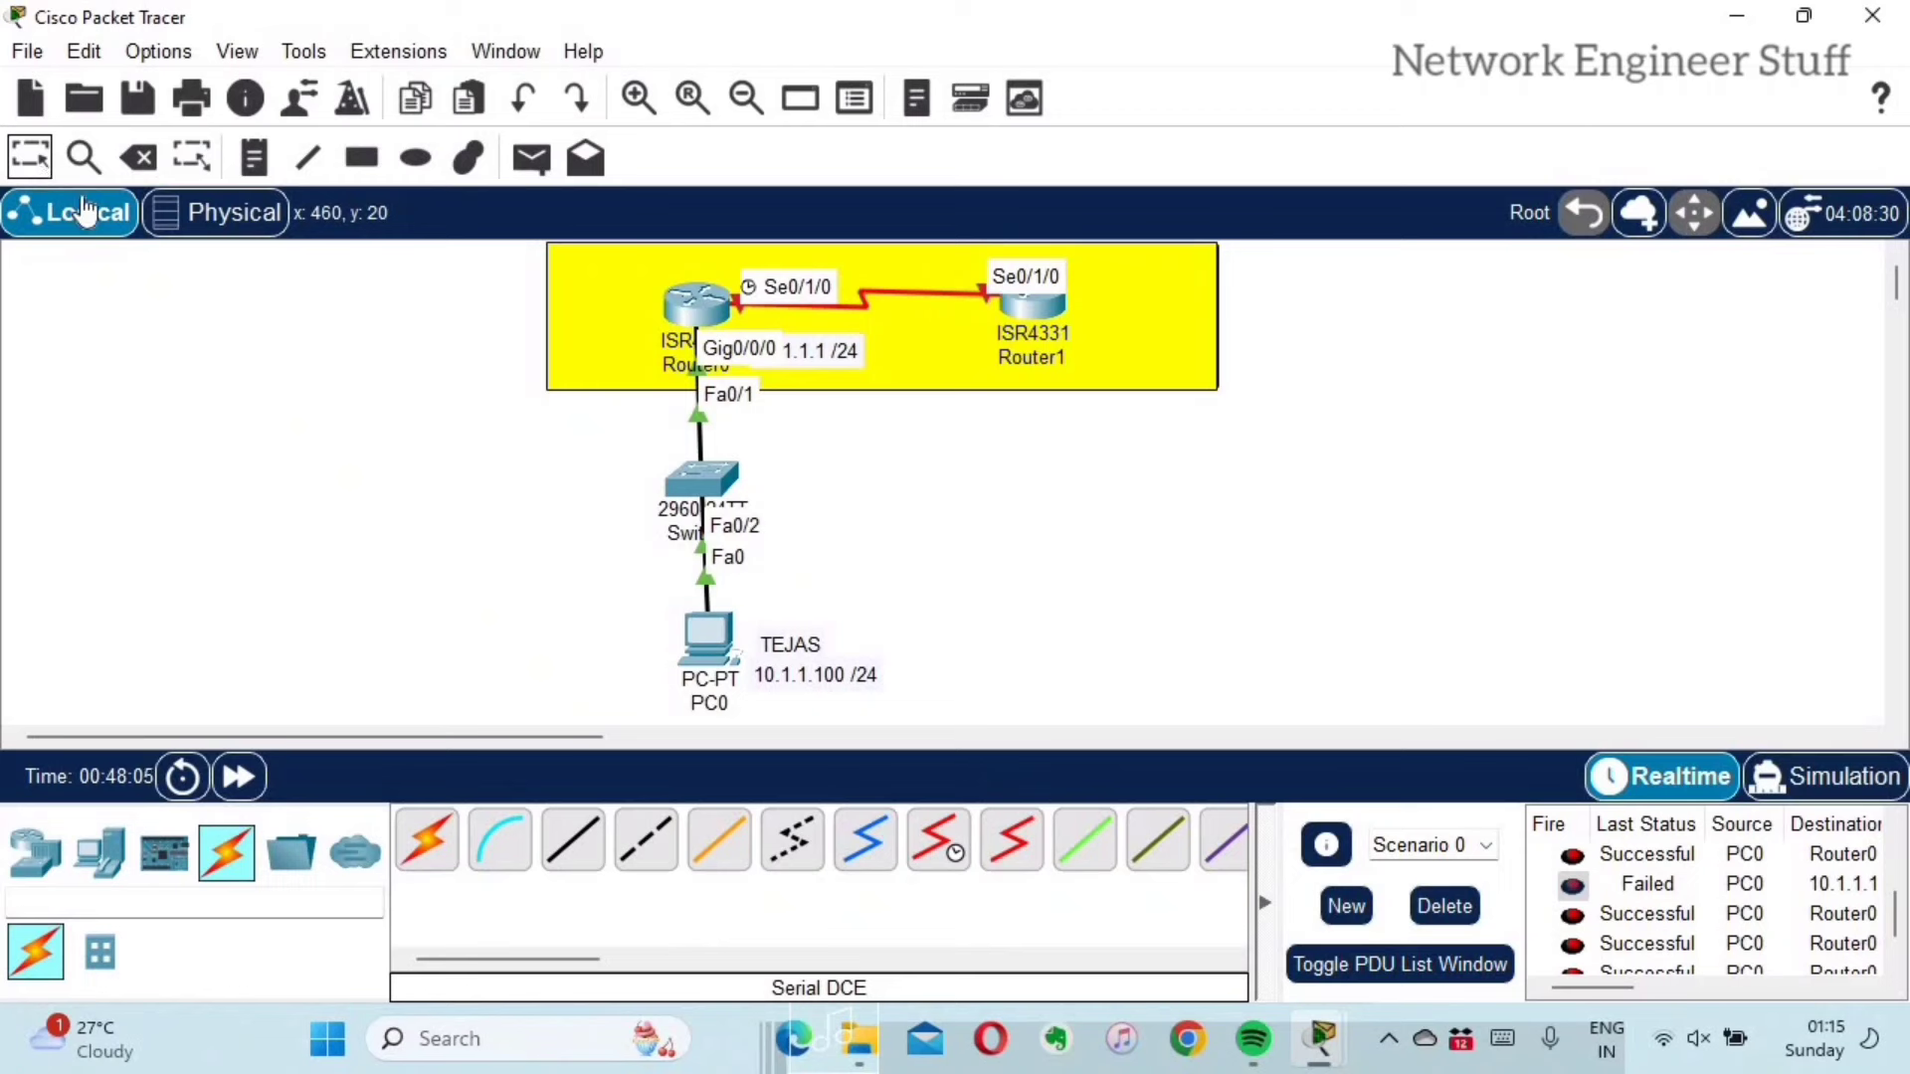
{"action": "left_click", "coordinate": [83, 161]}
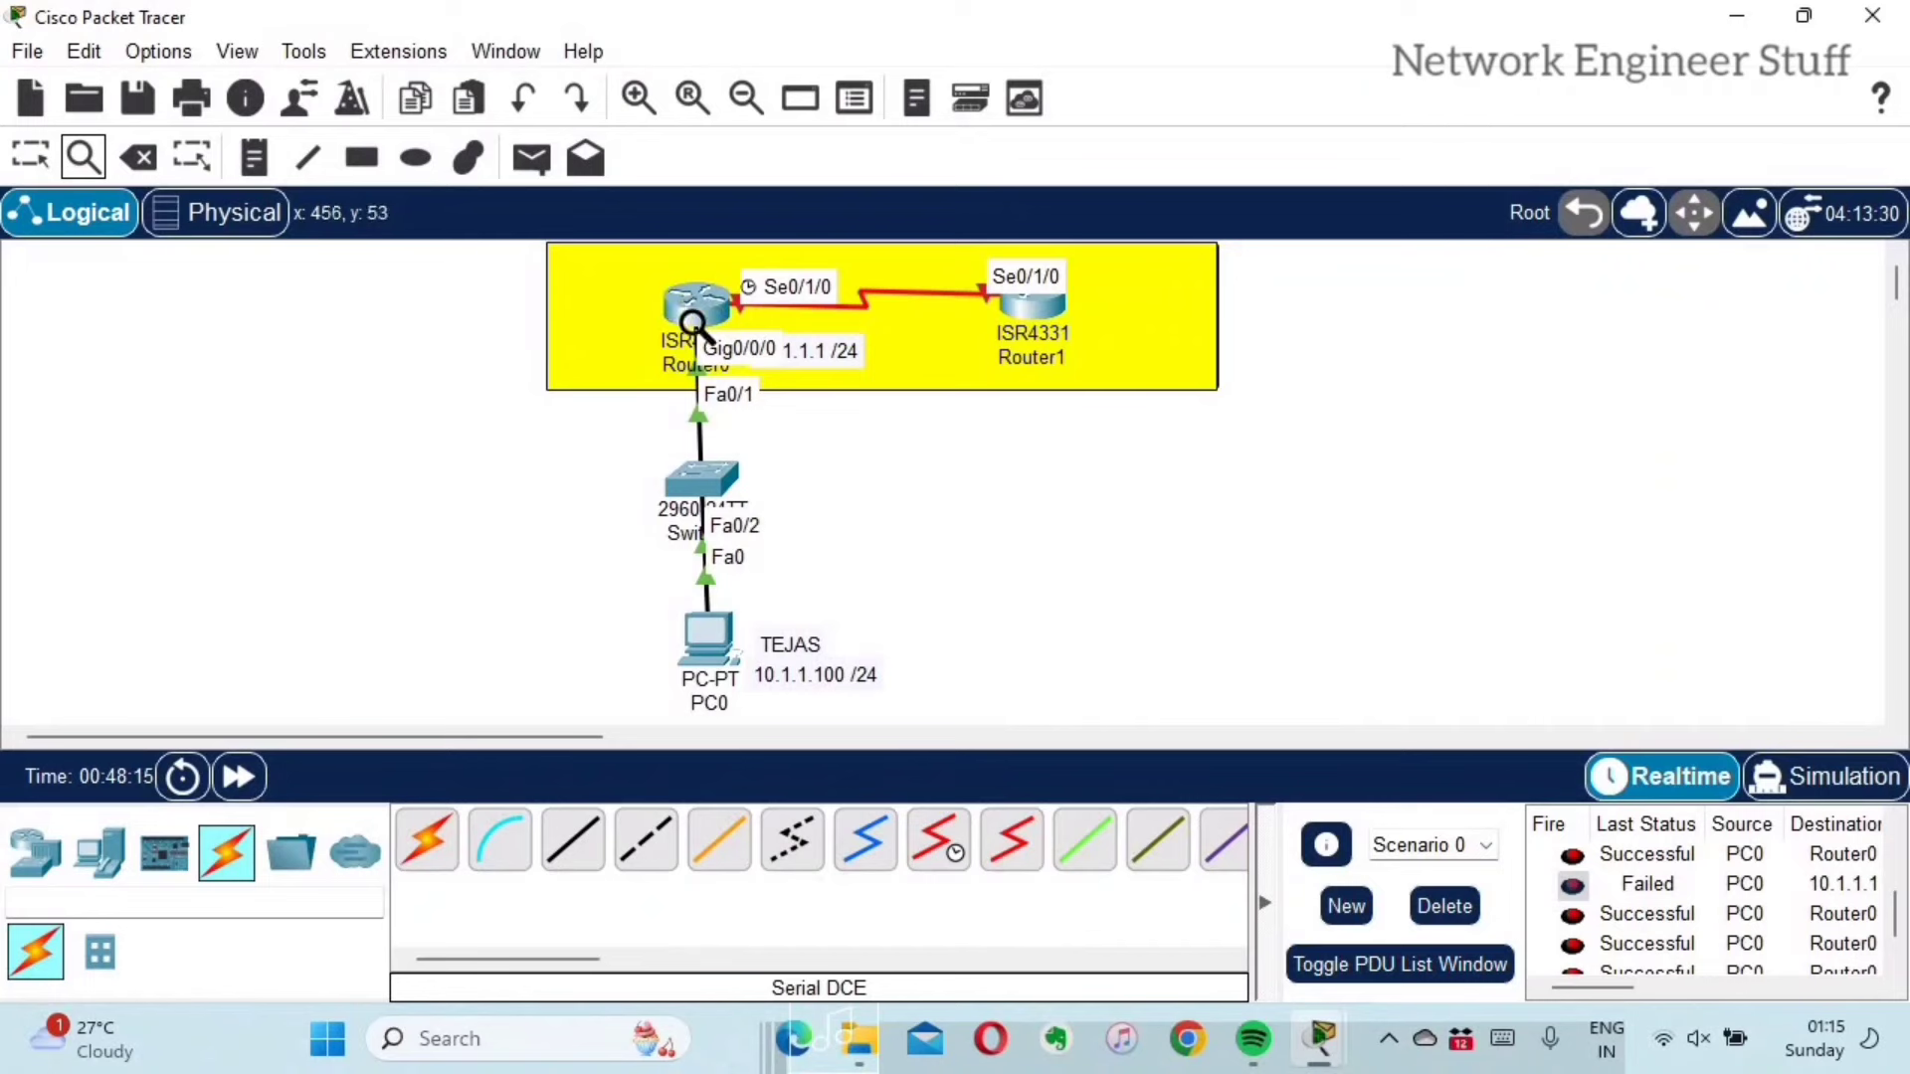
{"action": "mouse_move", "coordinate": [694, 314]}
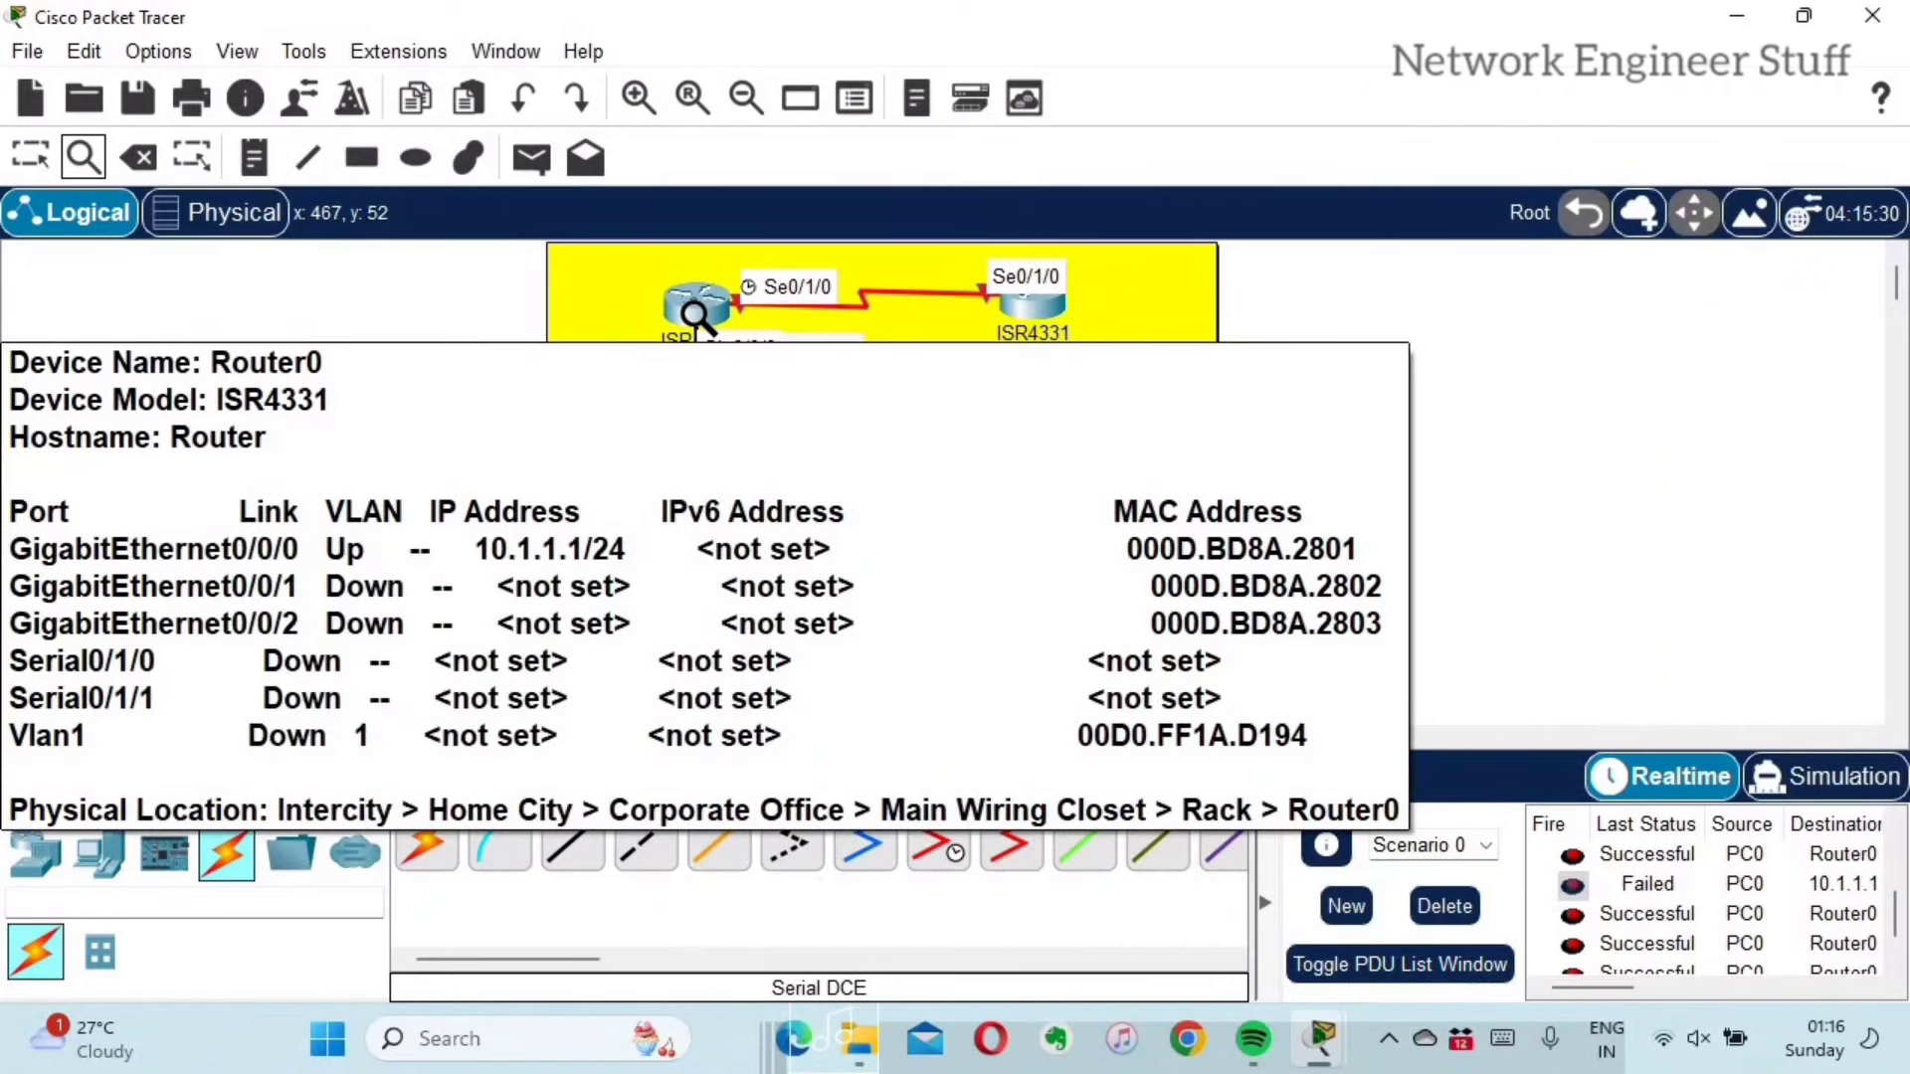
{"action": "left_click", "coordinate": [700, 322]}
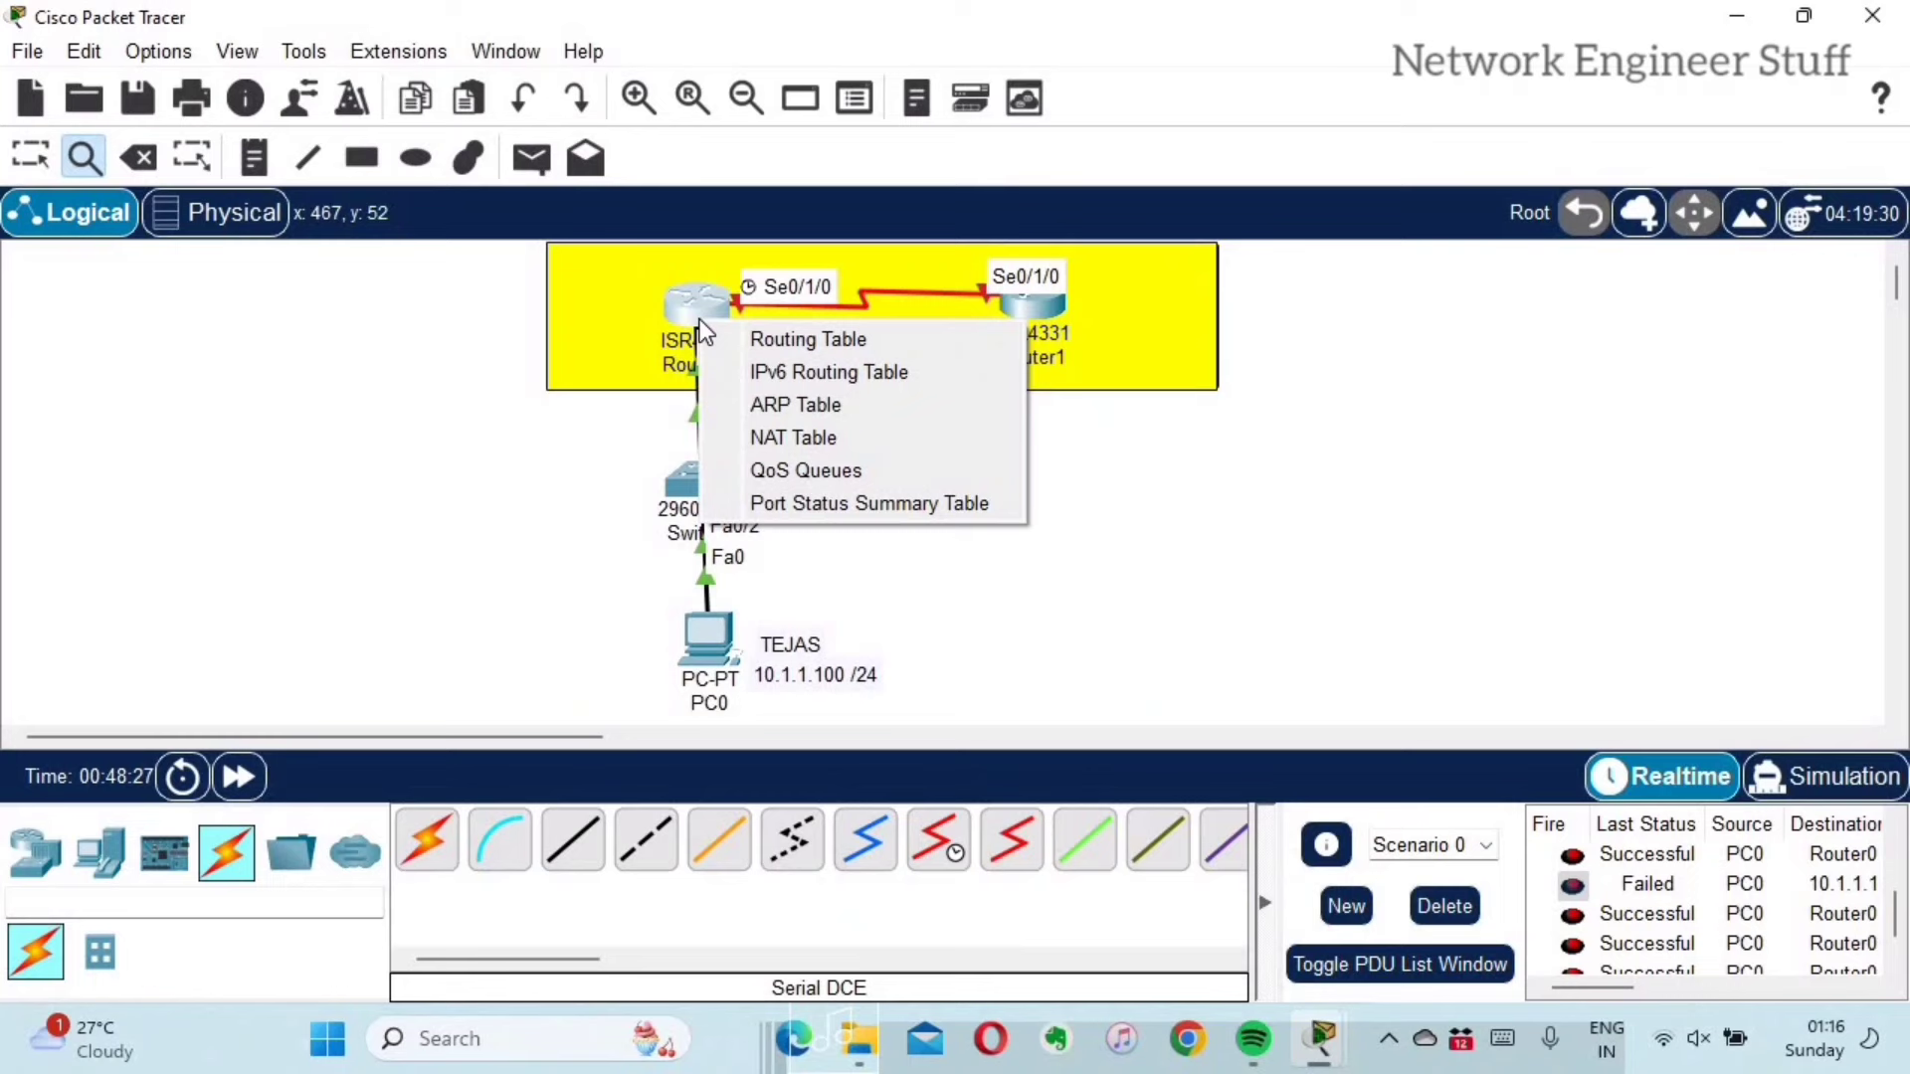
{"action": "left_click", "coordinate": [760, 339]}
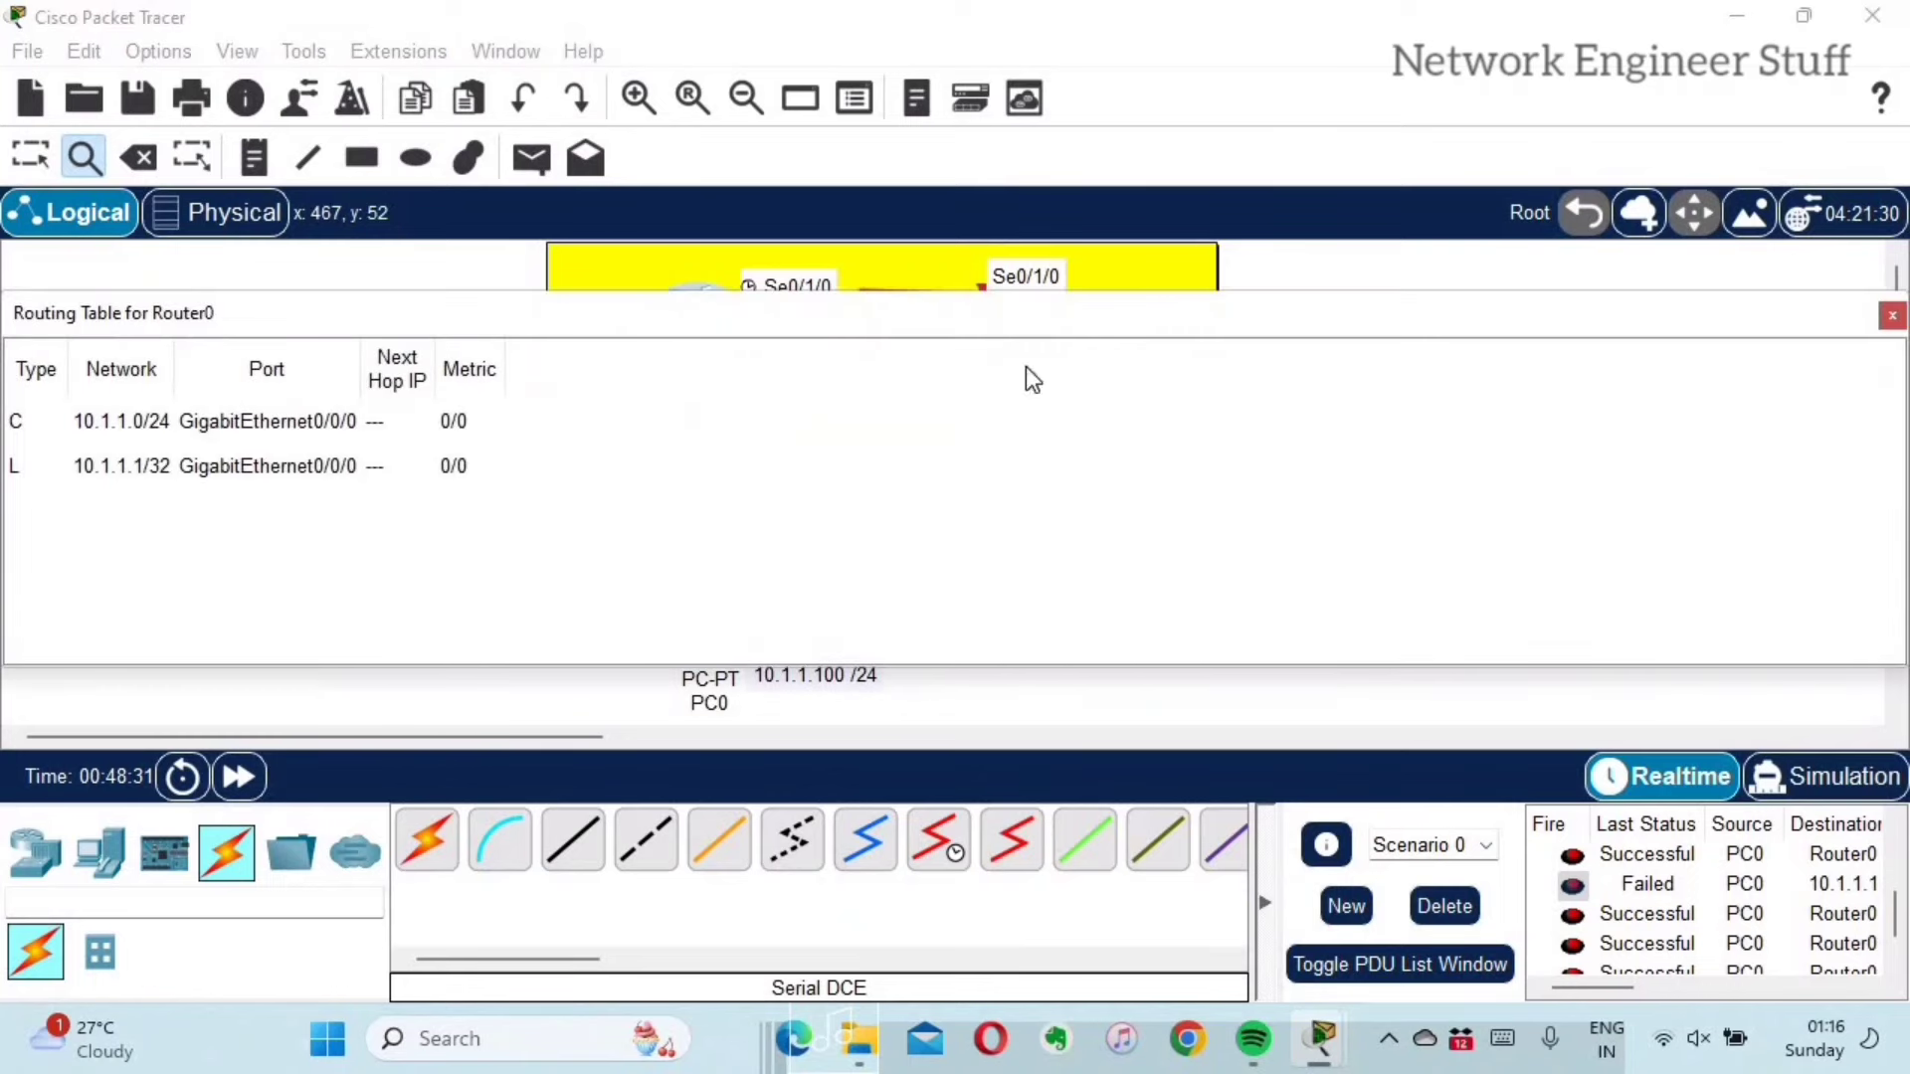
{"action": "left_click_drag", "start_coordinate": [1032, 378], "coordinate": [529, 317]}
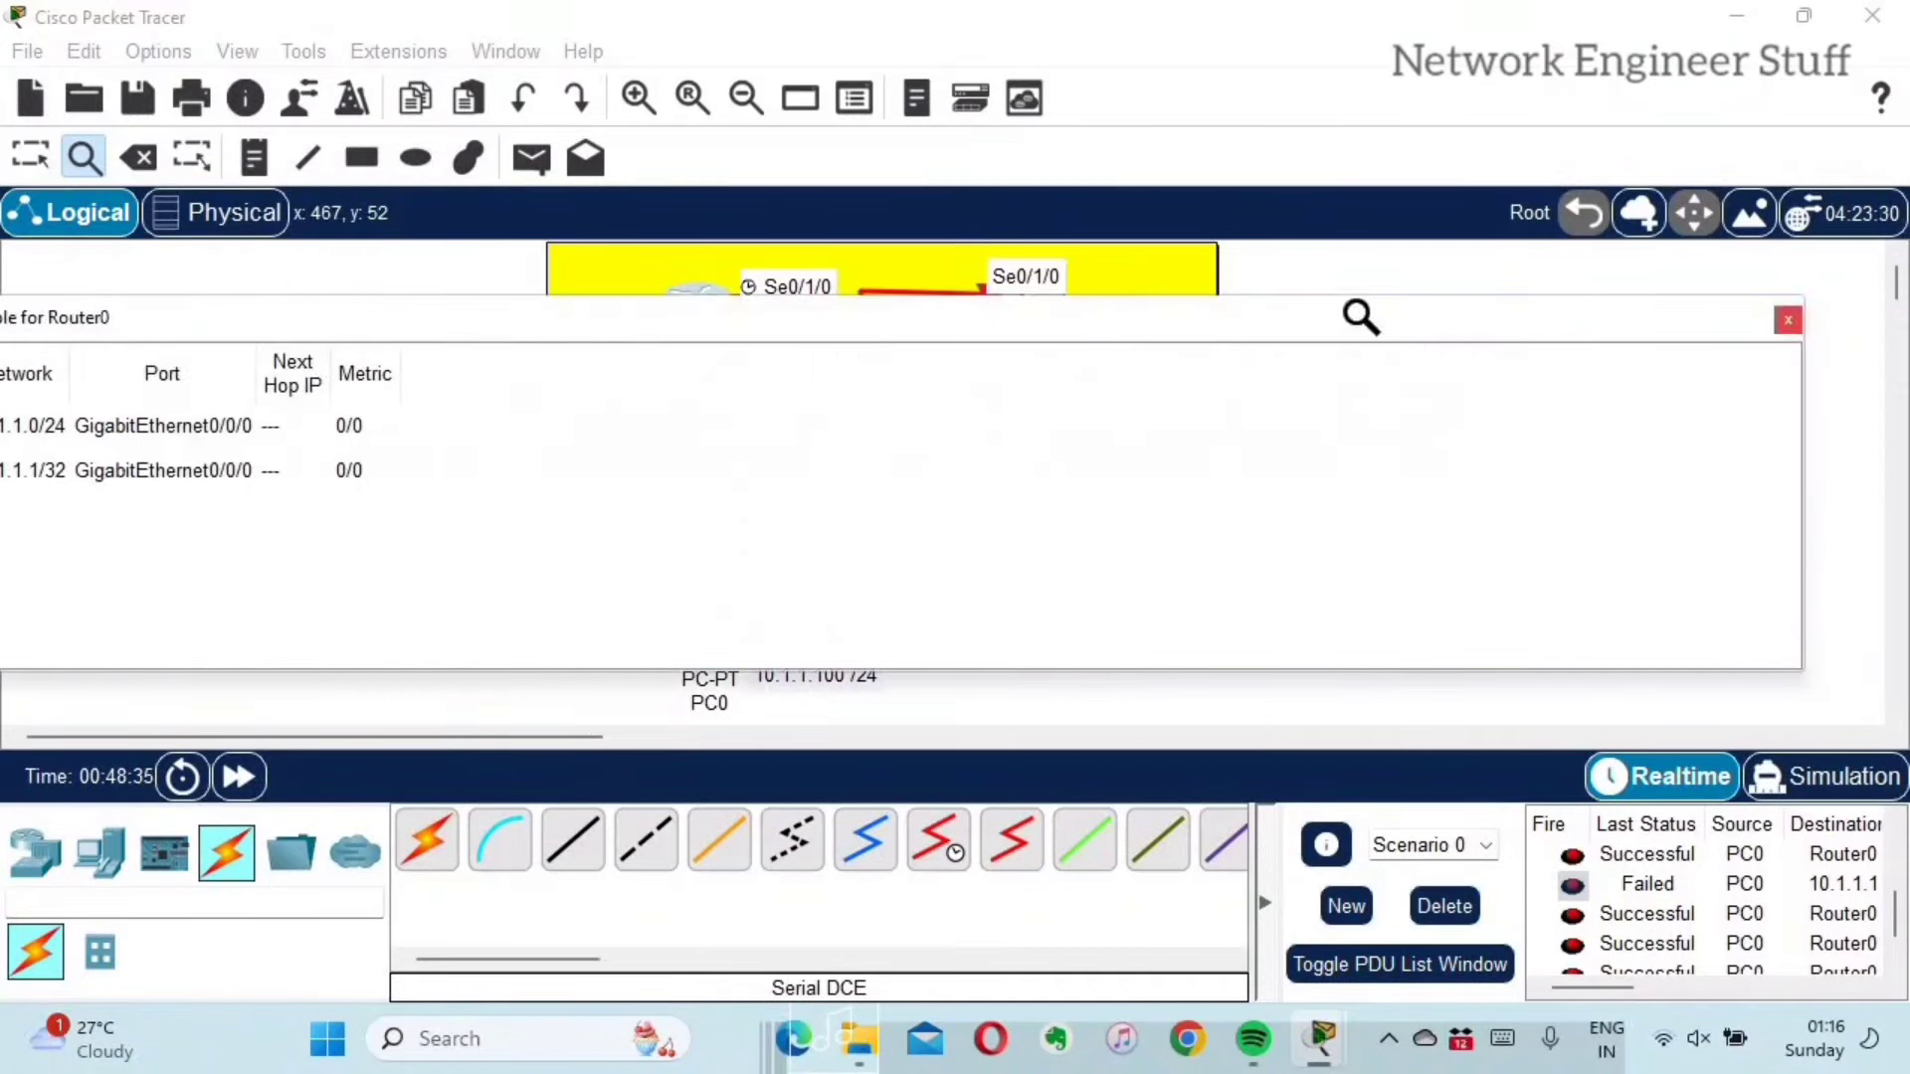
{"action": "key", "text": "Escape"}
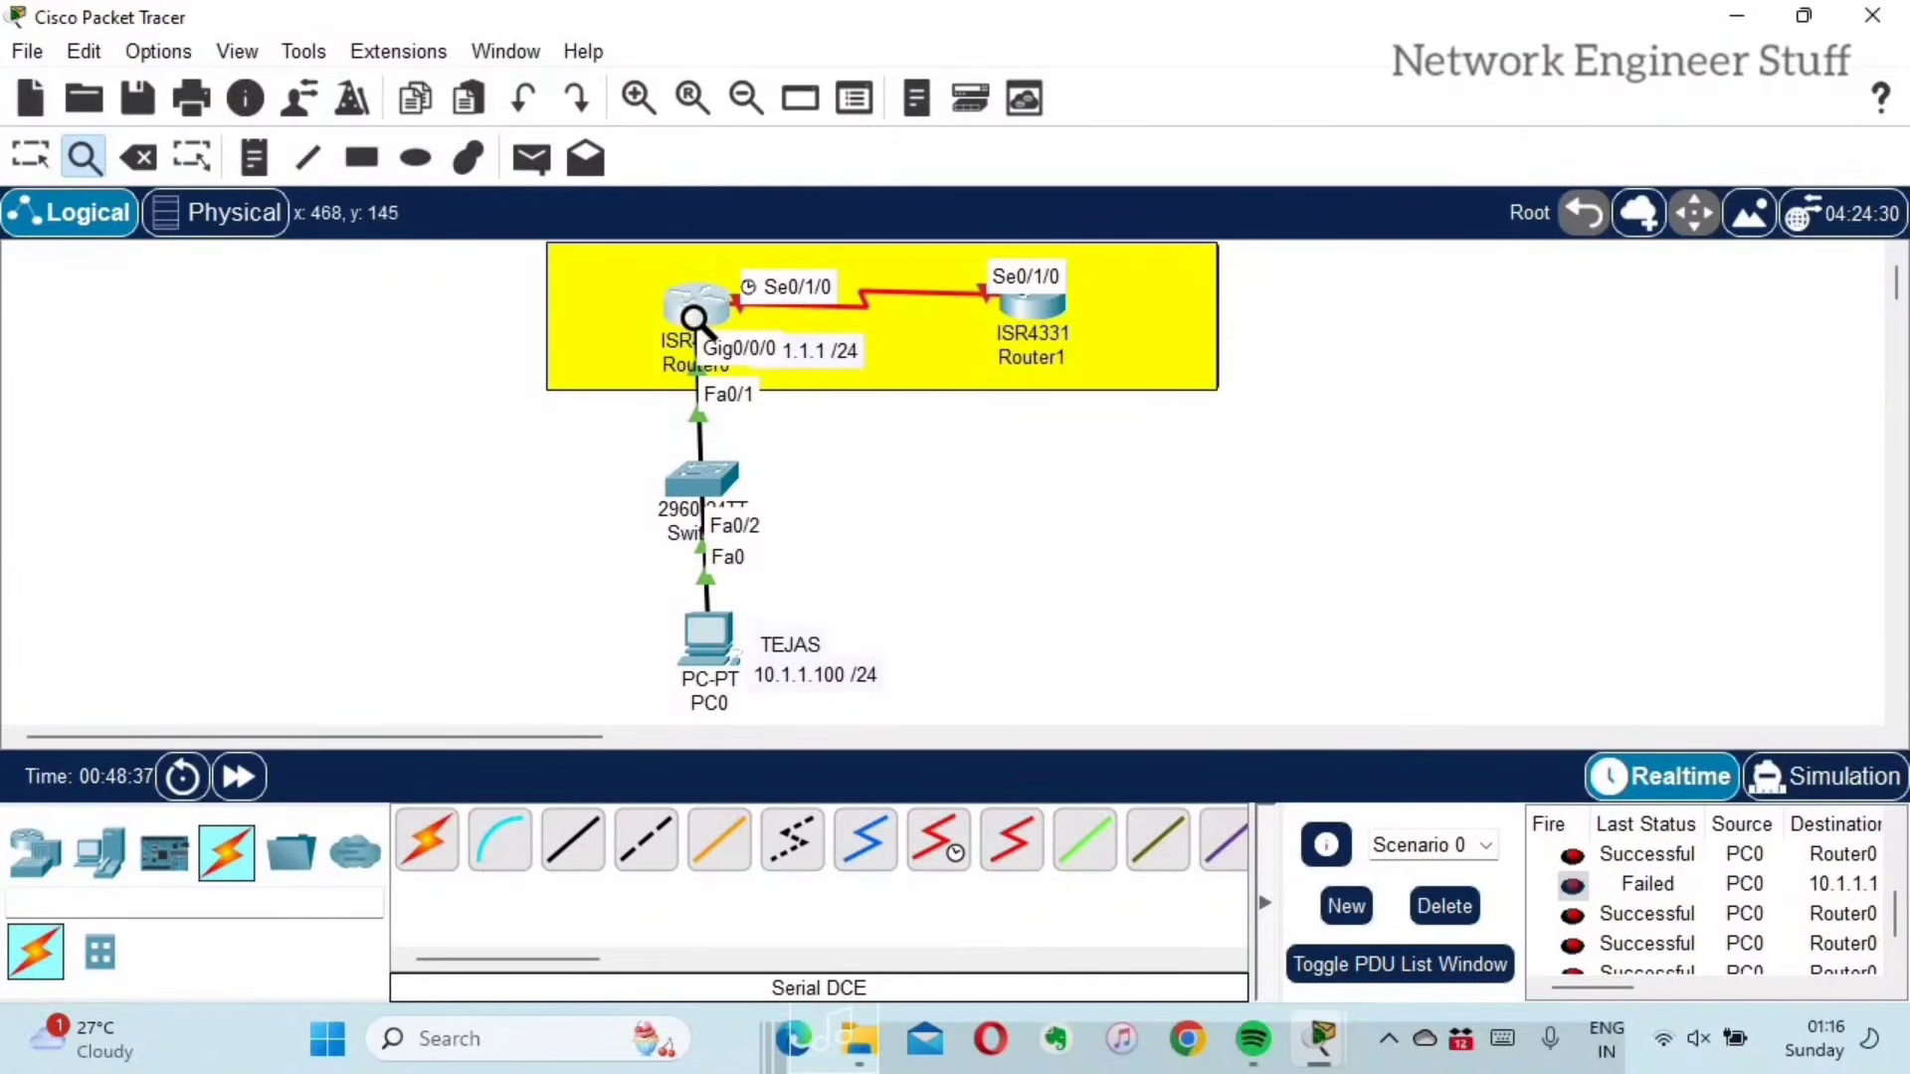
{"action": "left_click", "coordinate": [700, 324]}
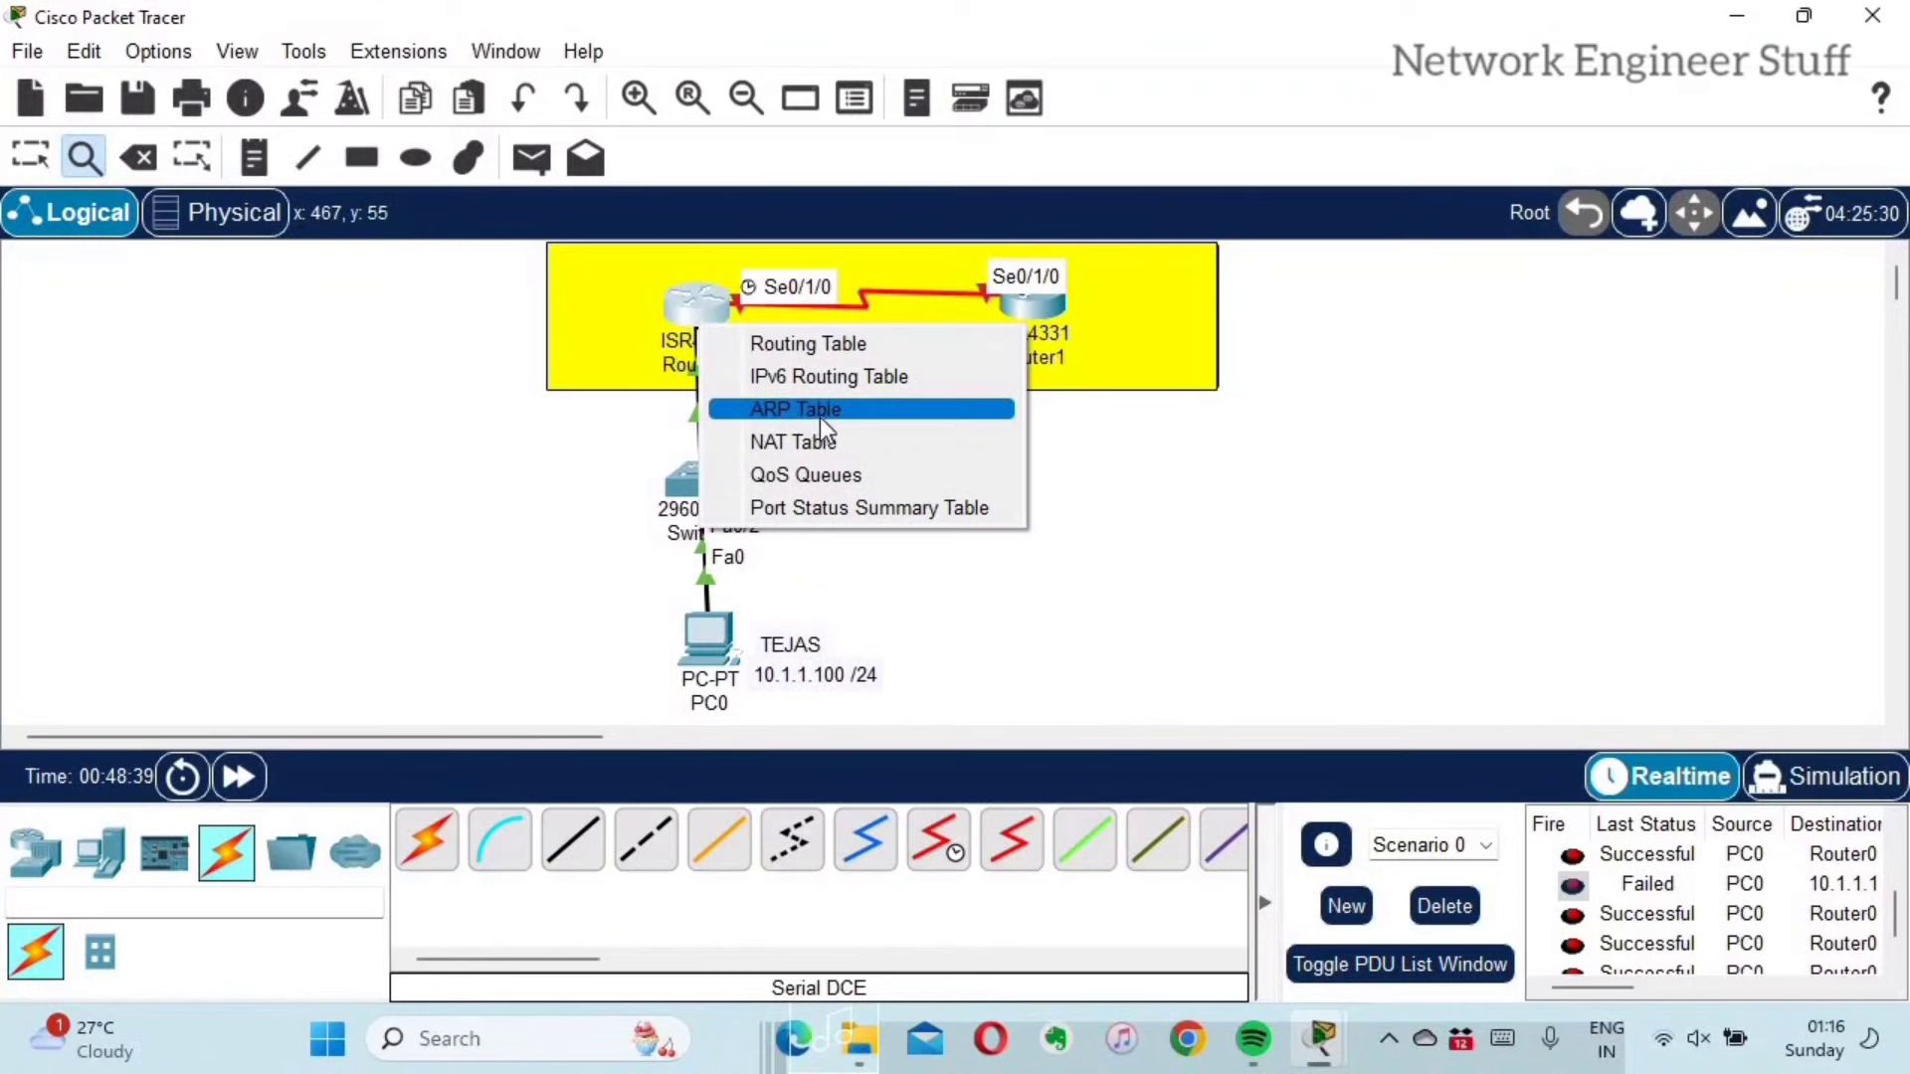
{"action": "left_click", "coordinate": [852, 508]}
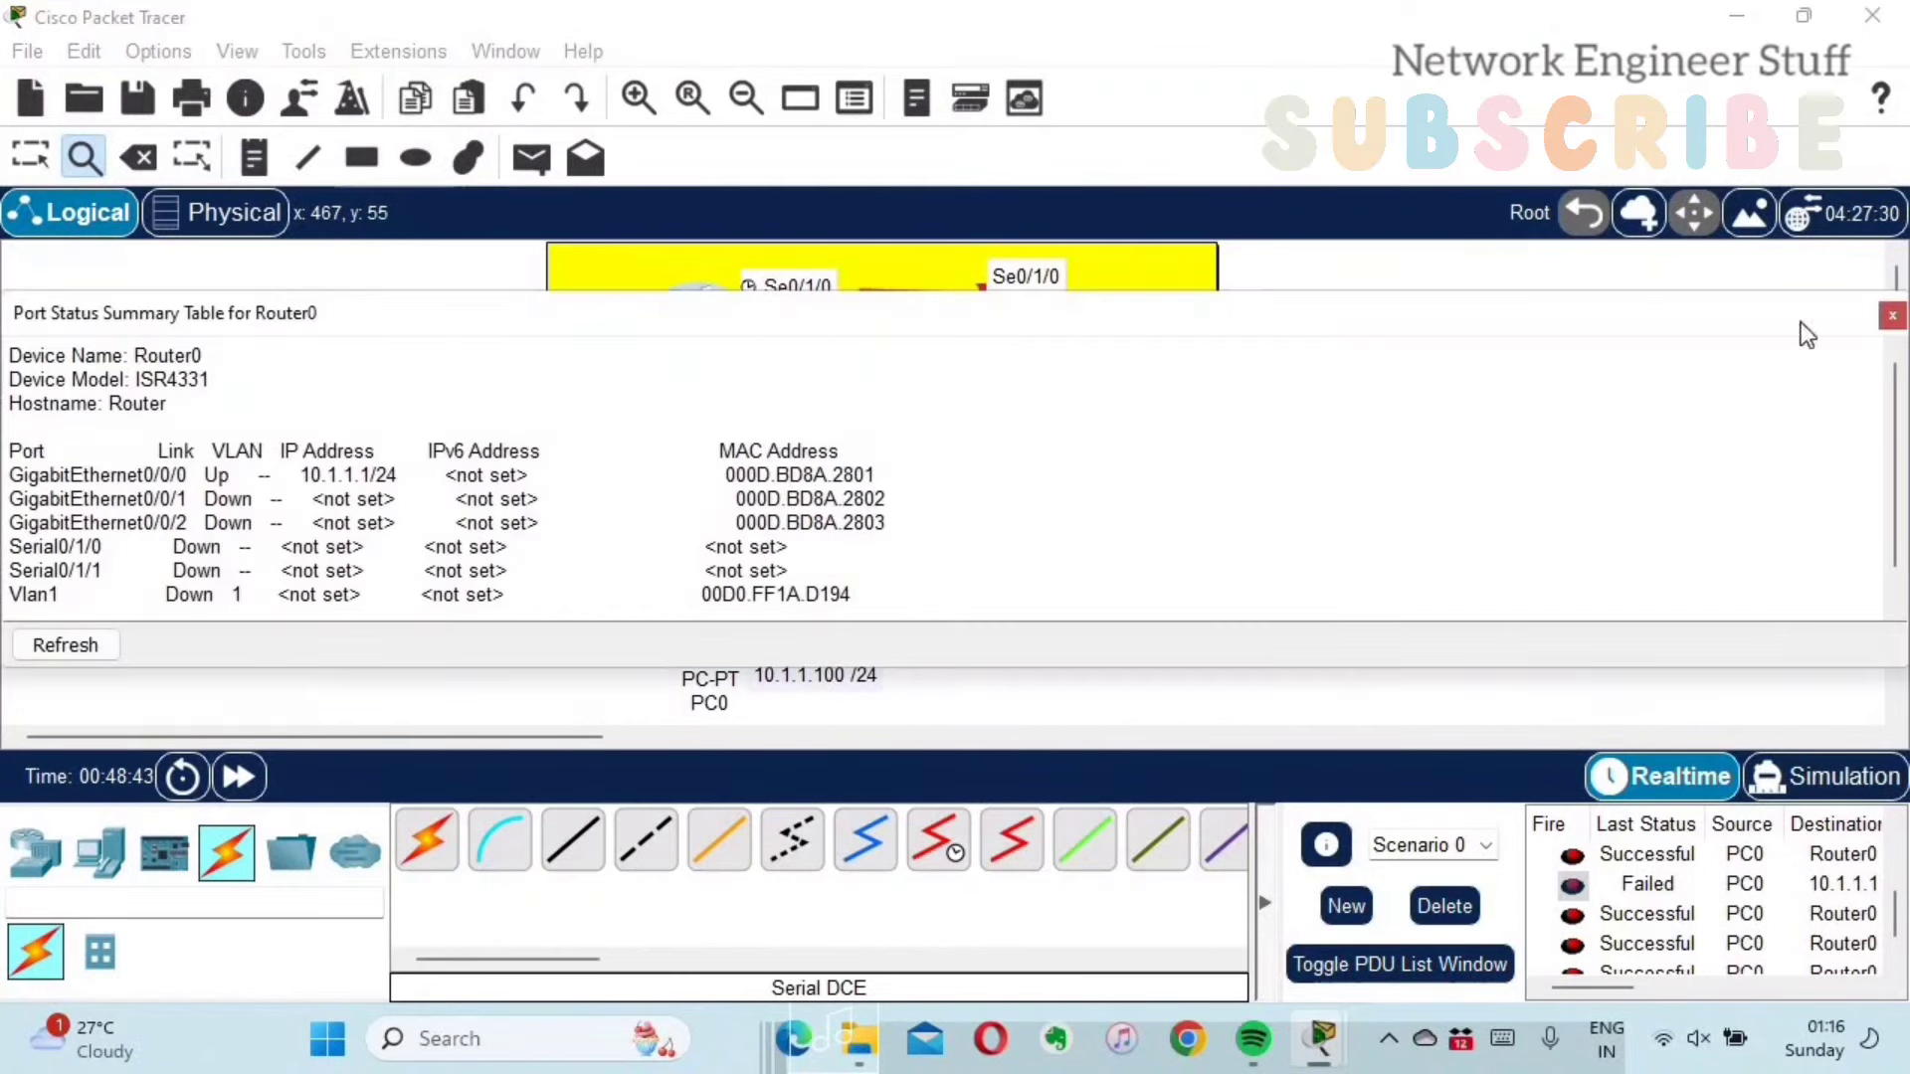
{"action": "left_click_drag", "start_coordinate": [1806, 336], "coordinate": [1829, 241]}
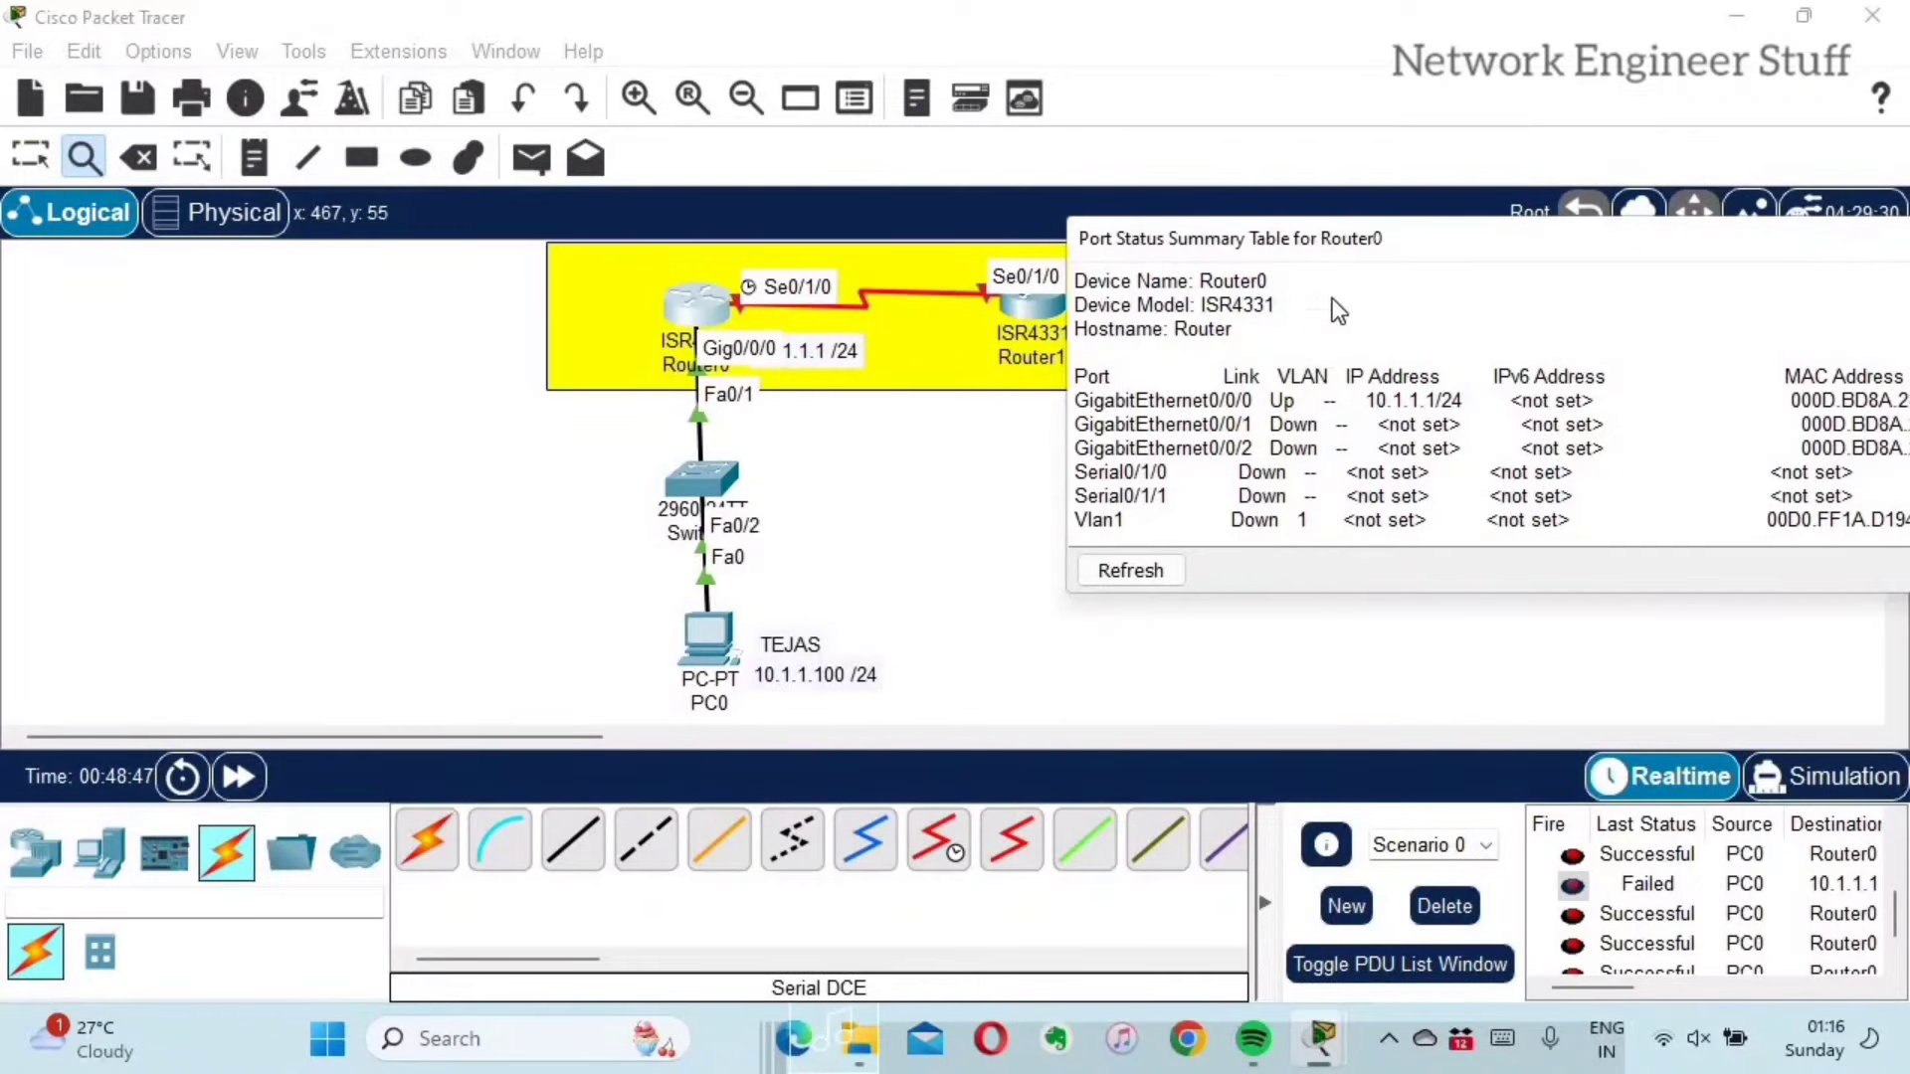
{"action": "left_click_drag", "start_coordinate": [1347, 247], "coordinate": [237, 300]}
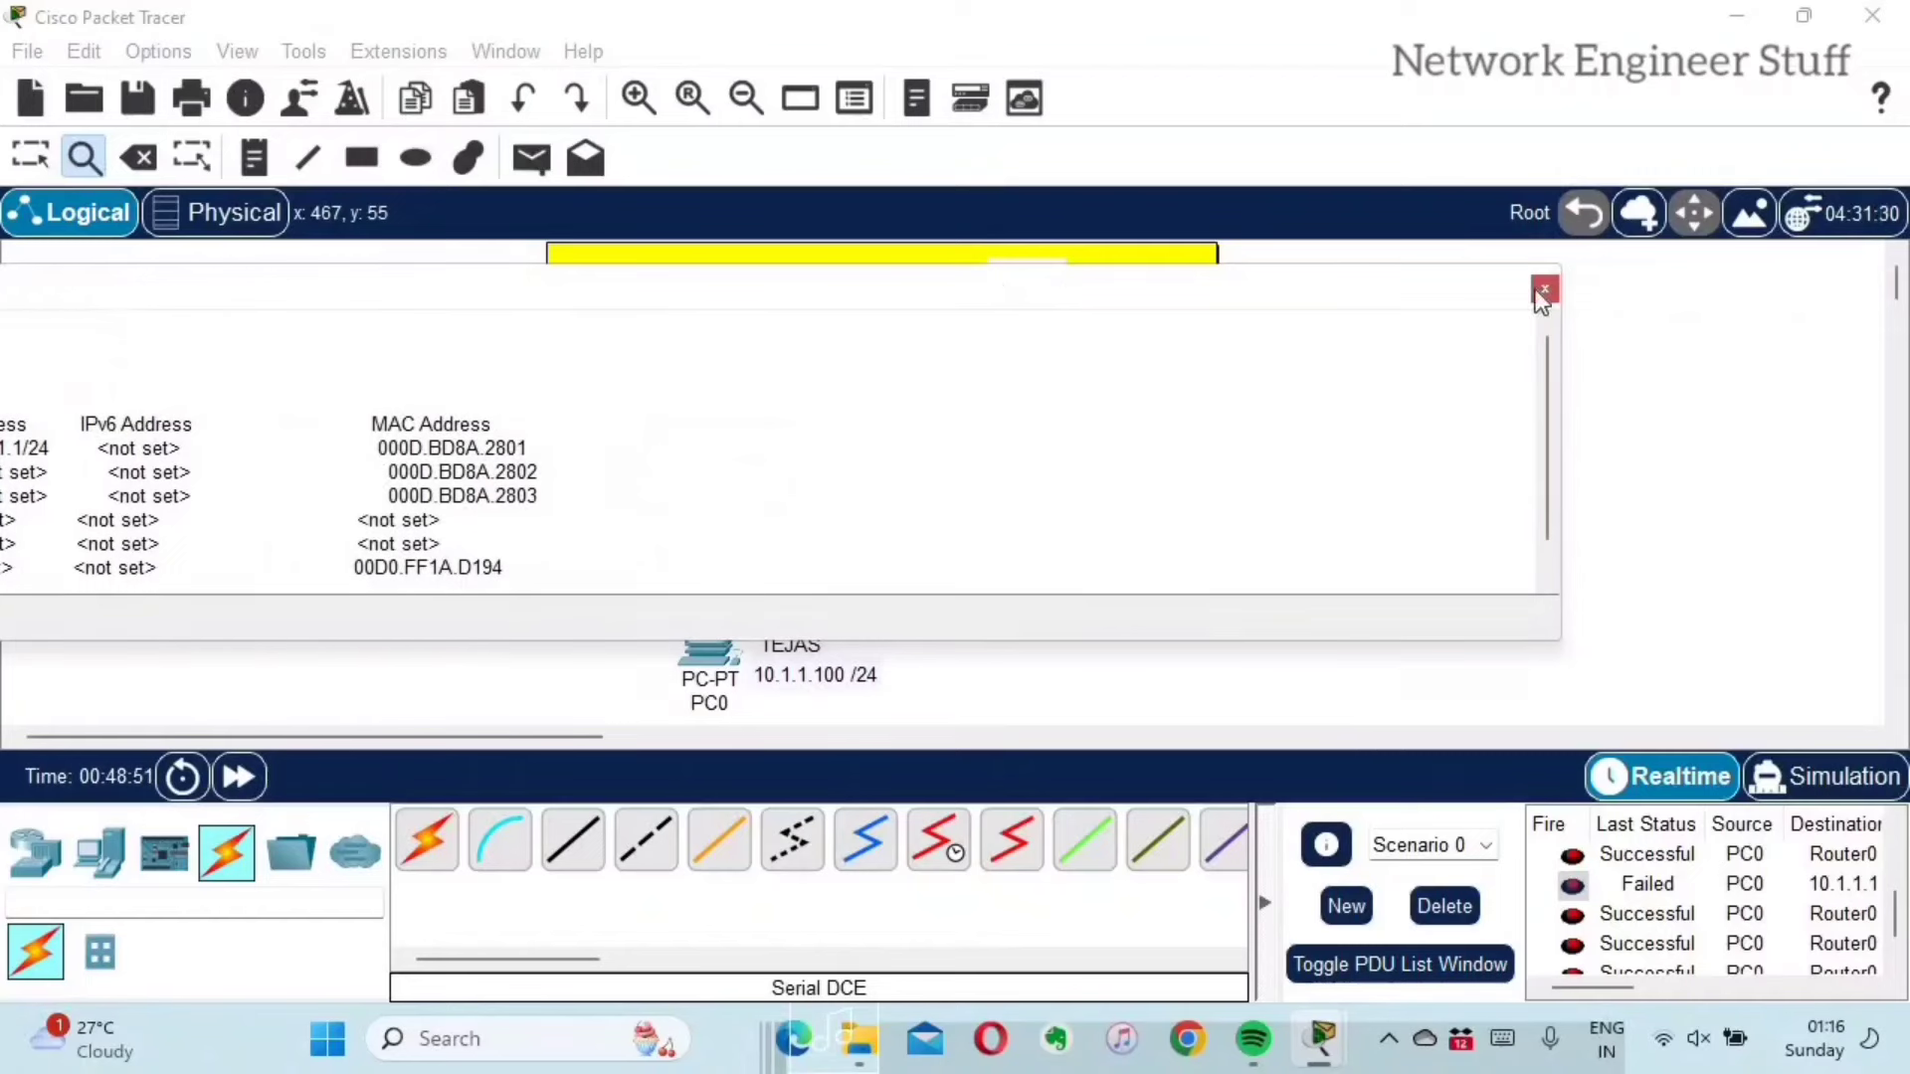
{"action": "left_click", "coordinate": [1544, 289]}
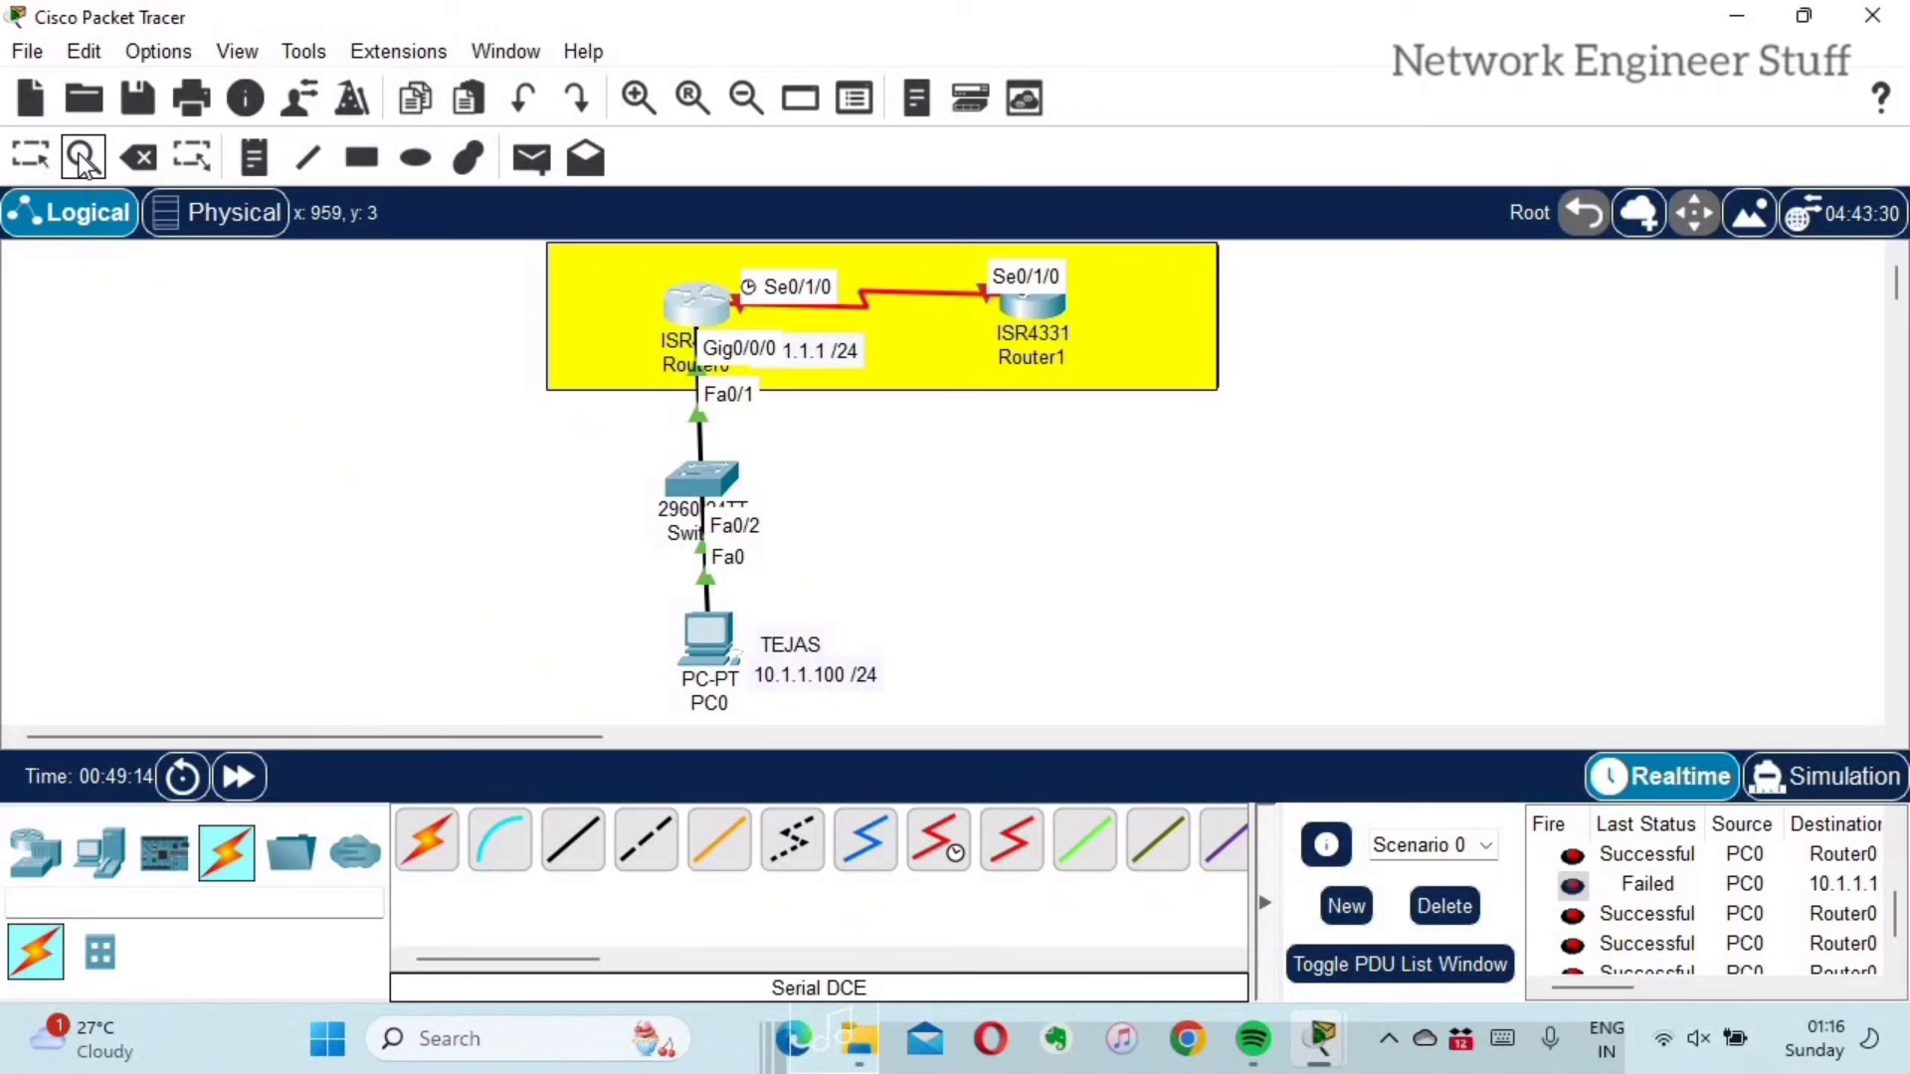
Step: In Preferences, turn off Show Link Lights and close the window
{"action": "left_click", "coordinate": [163, 51]}
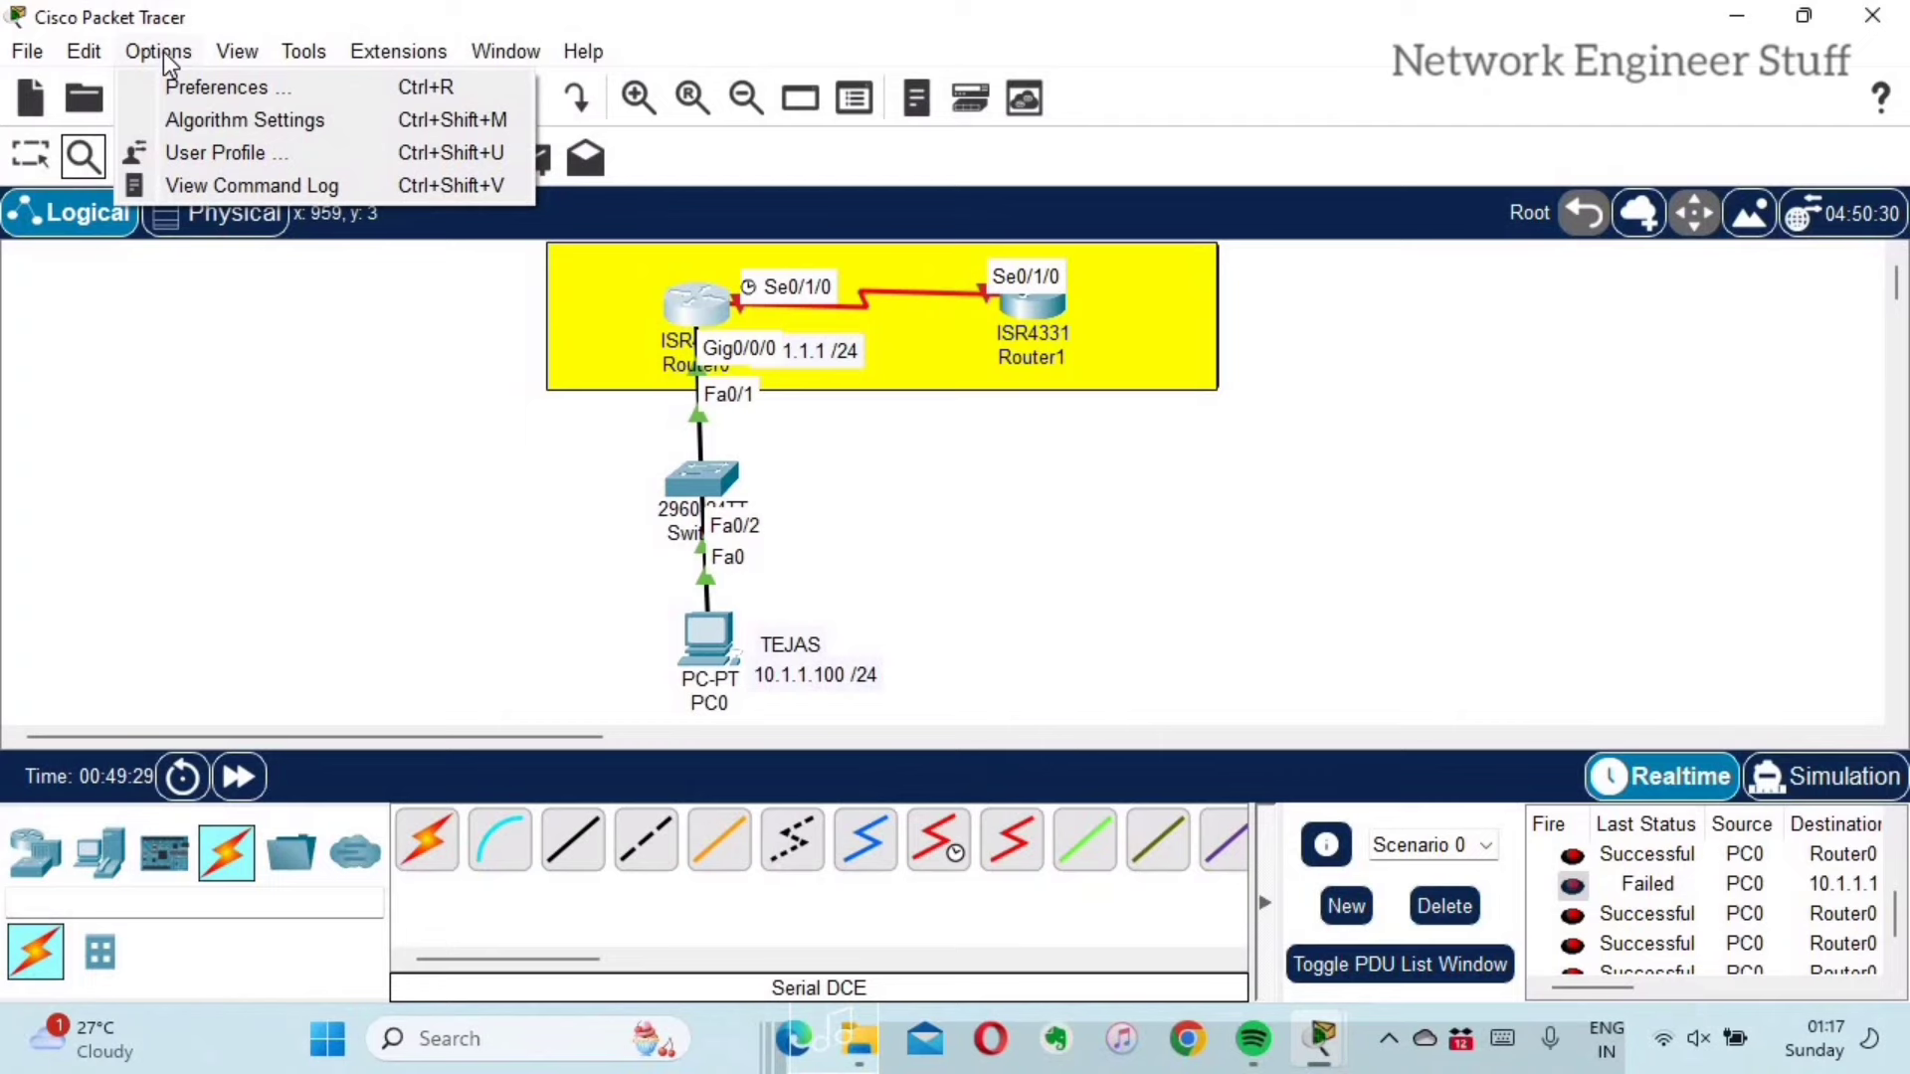
{"action": "left_click", "coordinate": [232, 94]}
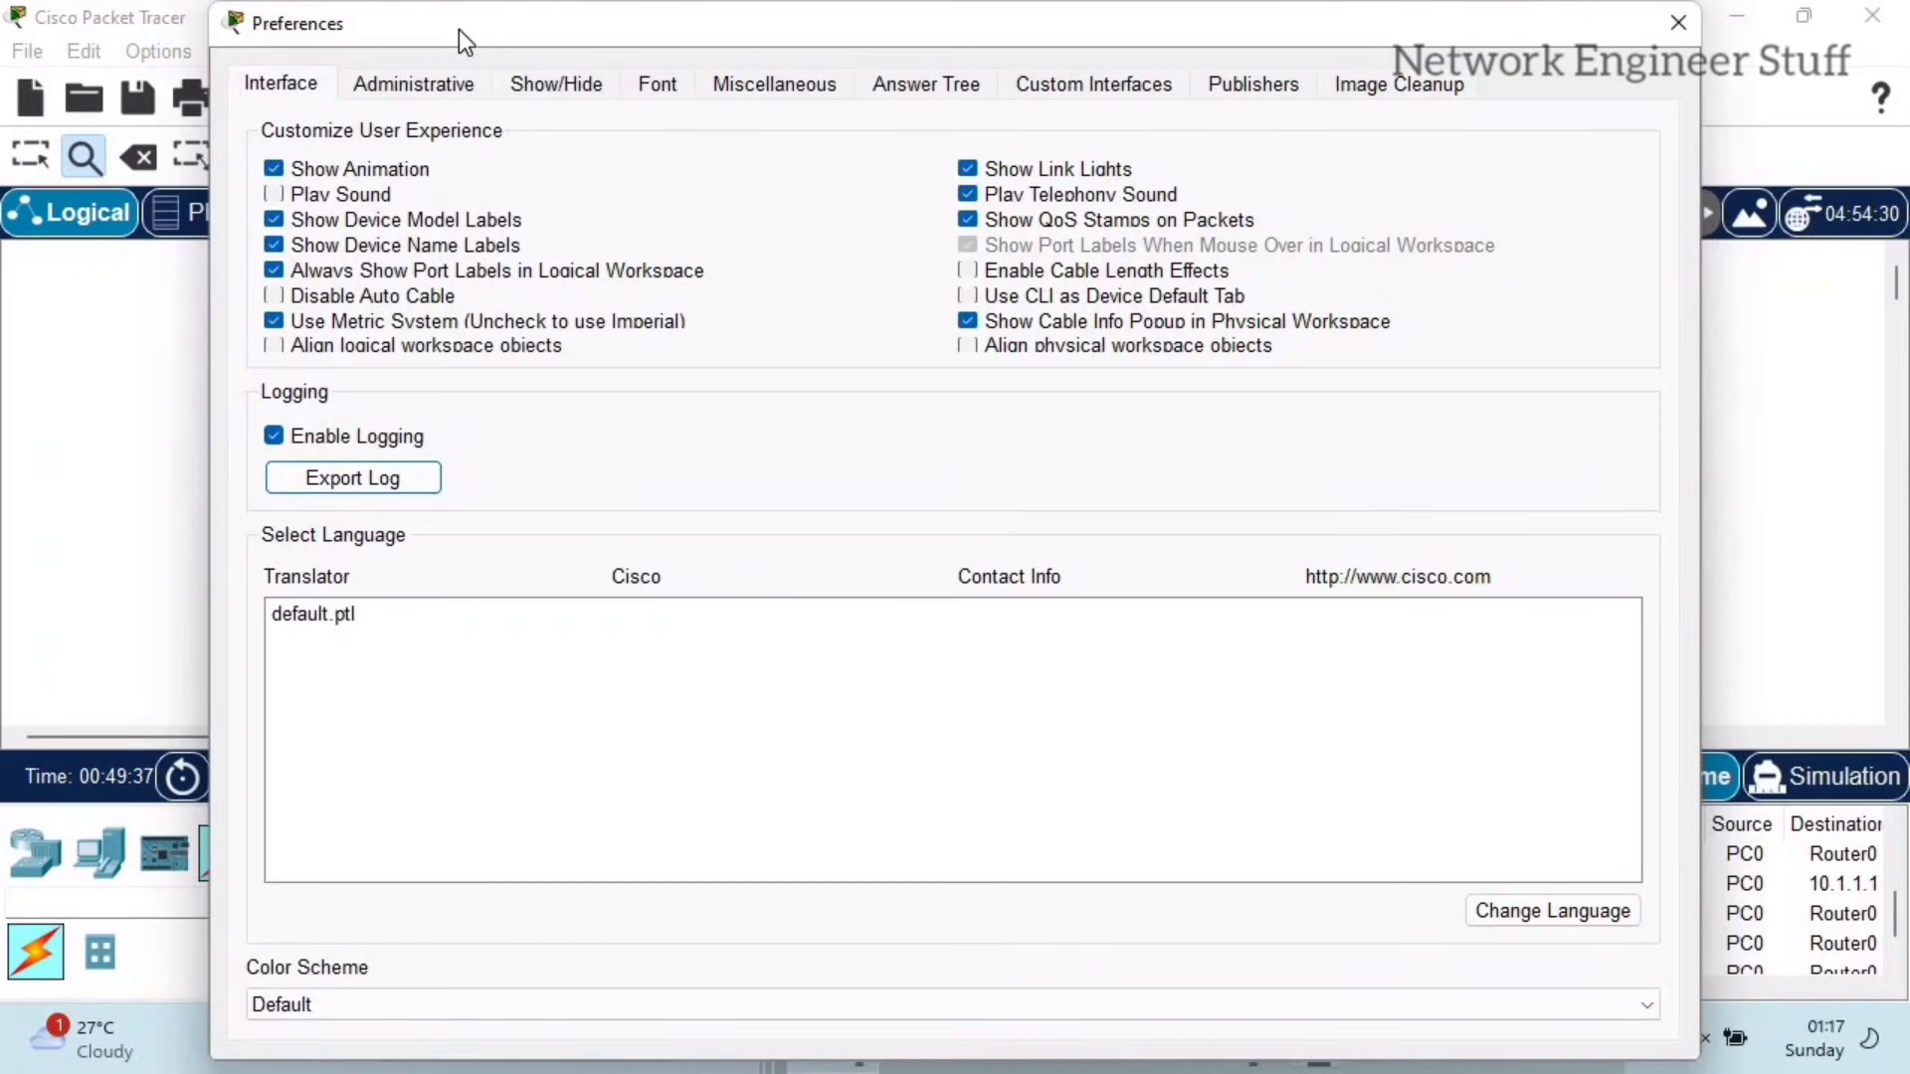
{"action": "left_click_drag", "start_coordinate": [492, 28], "coordinate": [1287, 38]}
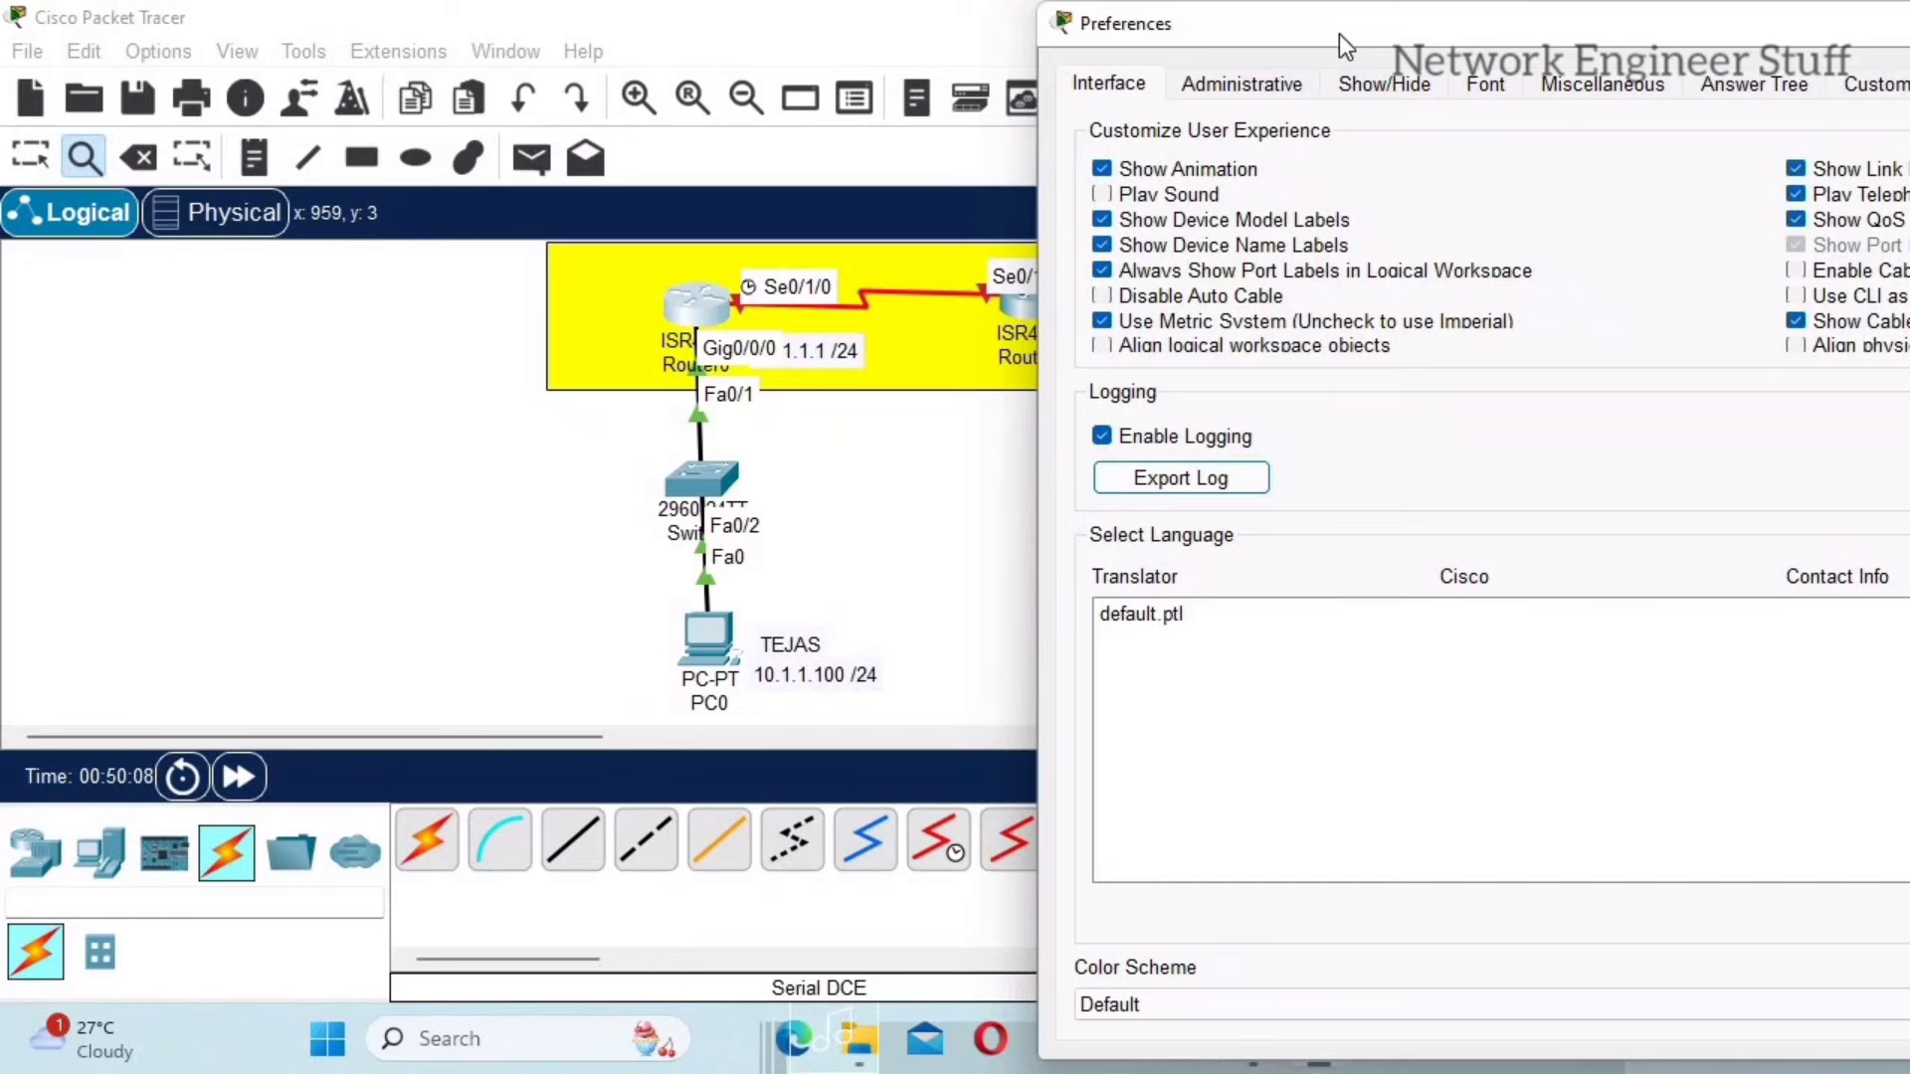
{"action": "left_click_drag", "start_coordinate": [1339, 34], "coordinate": [1269, 21]}
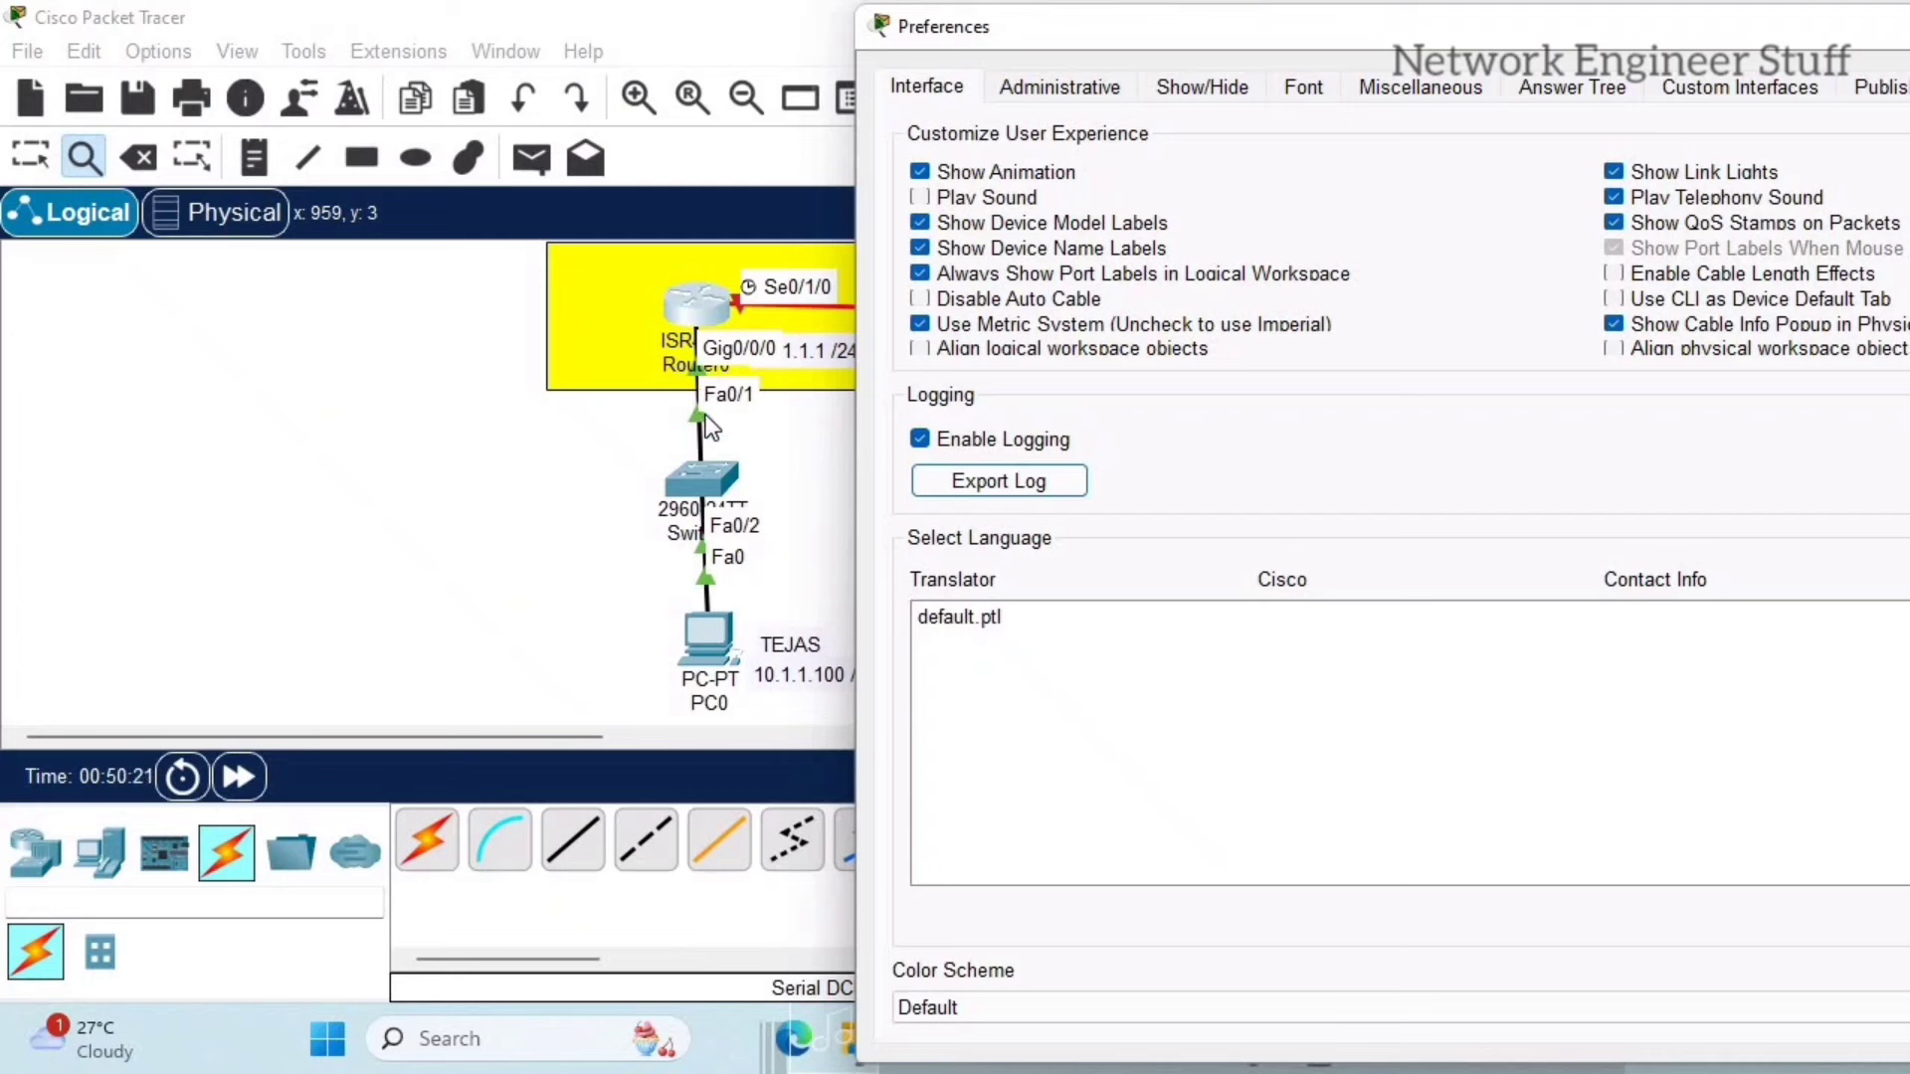
{"action": "left_click", "coordinate": [1613, 173]}
{"action": "left_click_drag", "start_coordinate": [1039, 19], "coordinate": [503, 18]}
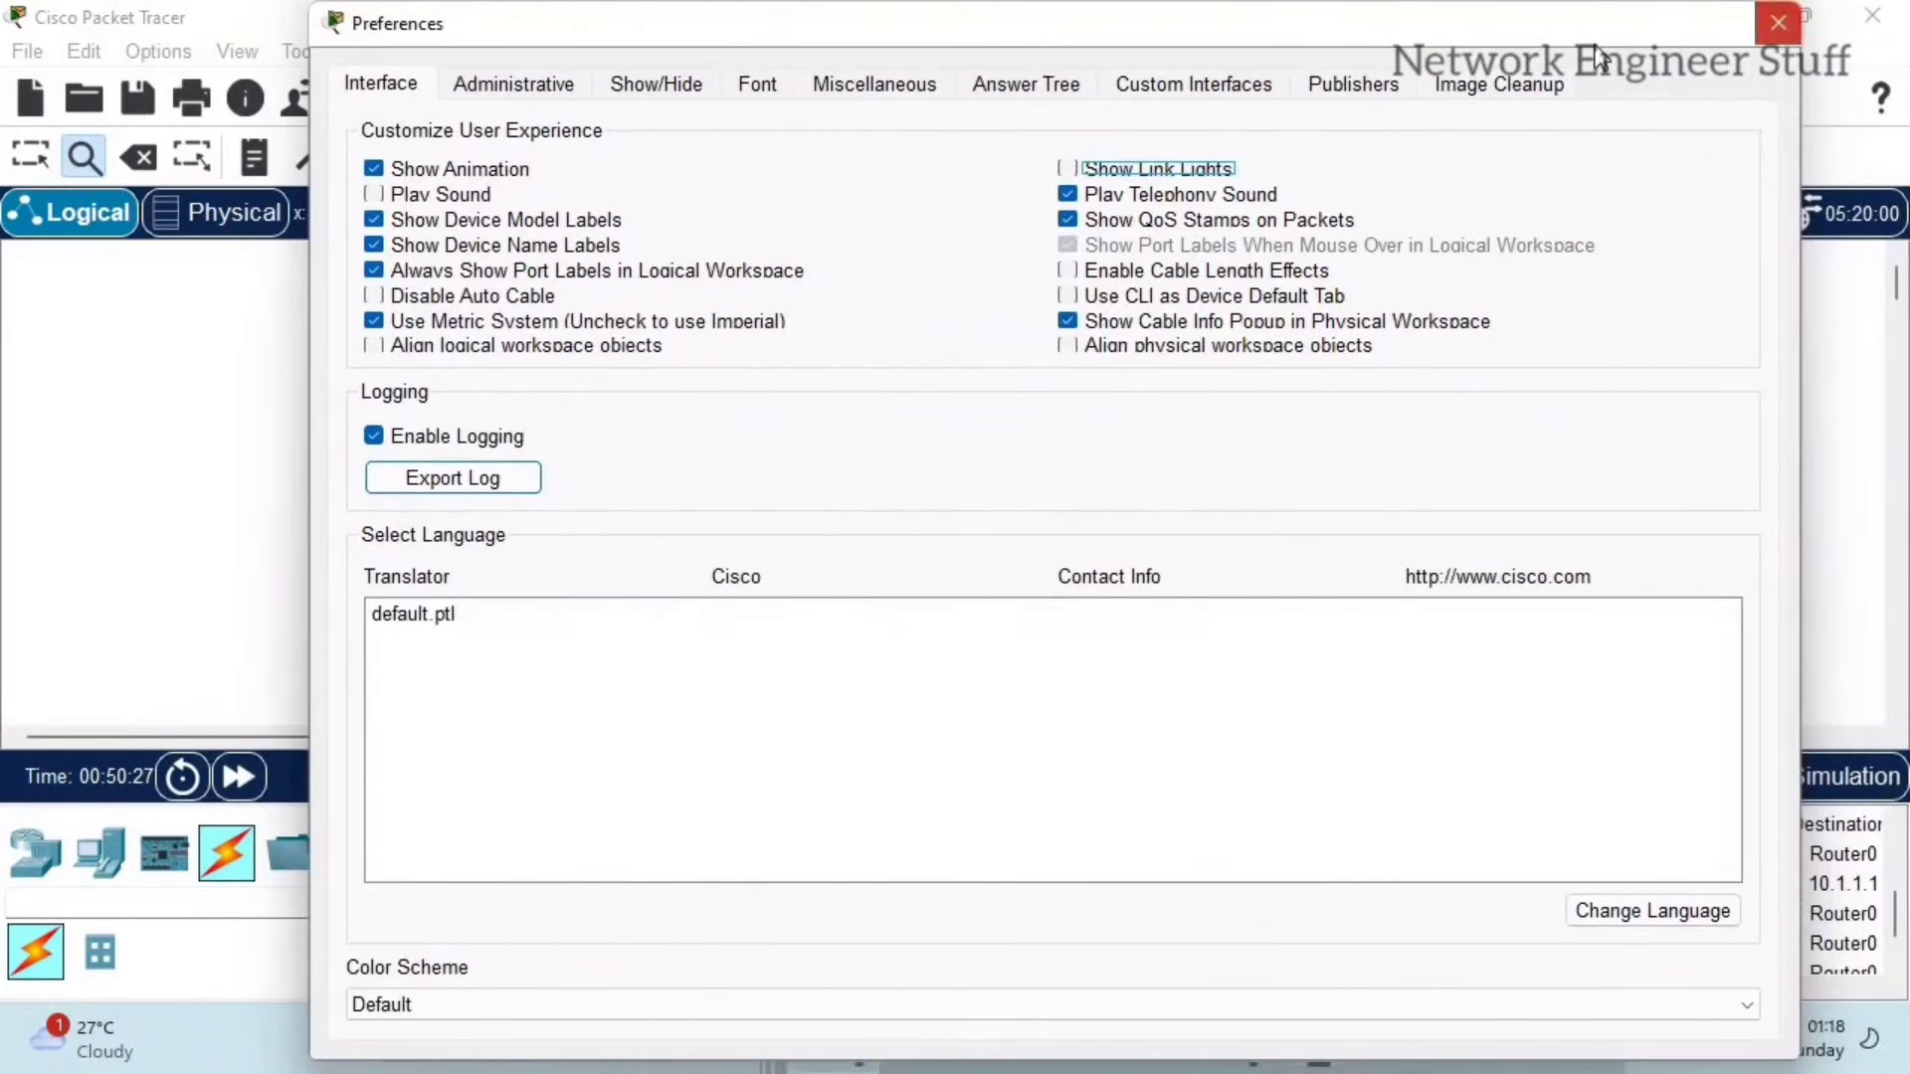
{"action": "left_click", "coordinate": [1779, 22]}
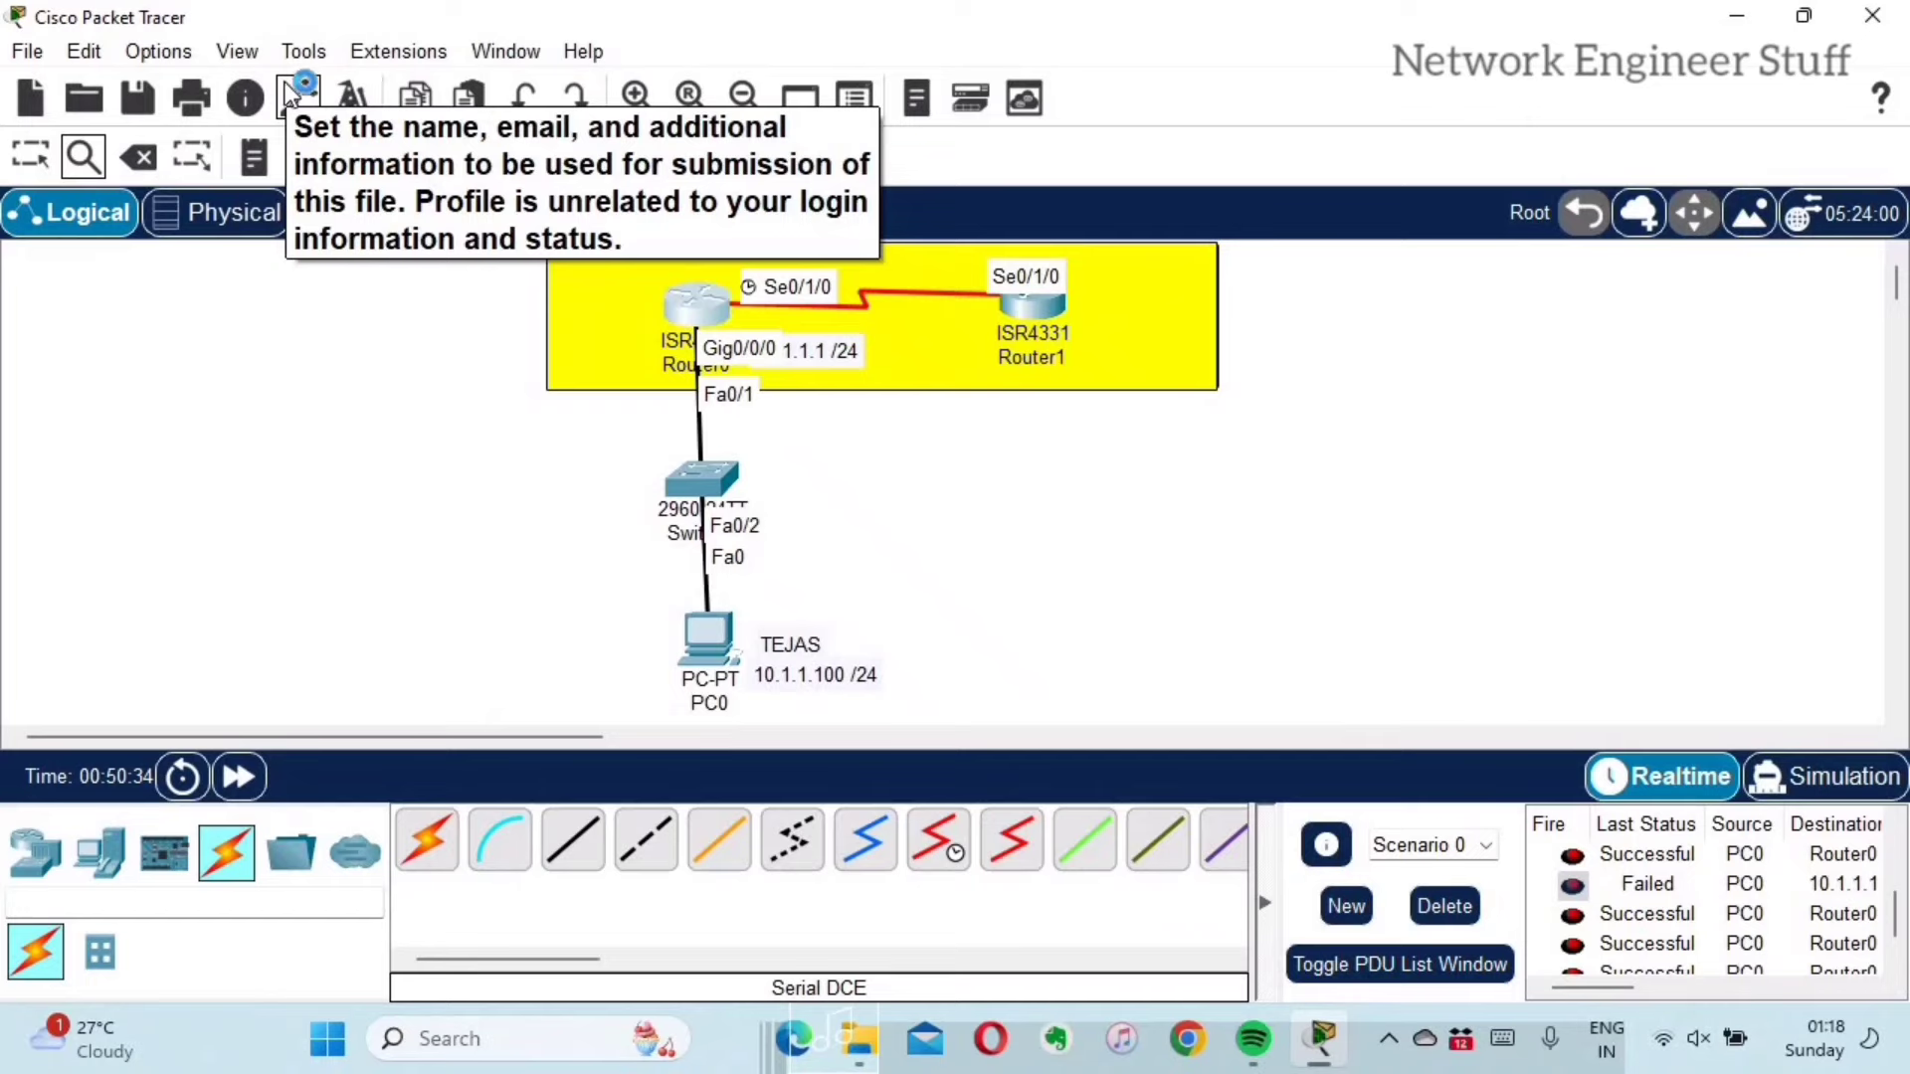
Step: Reopen Preferences, switch Show Link Lights back on, and close it
{"action": "left_click", "coordinate": [141, 49]}
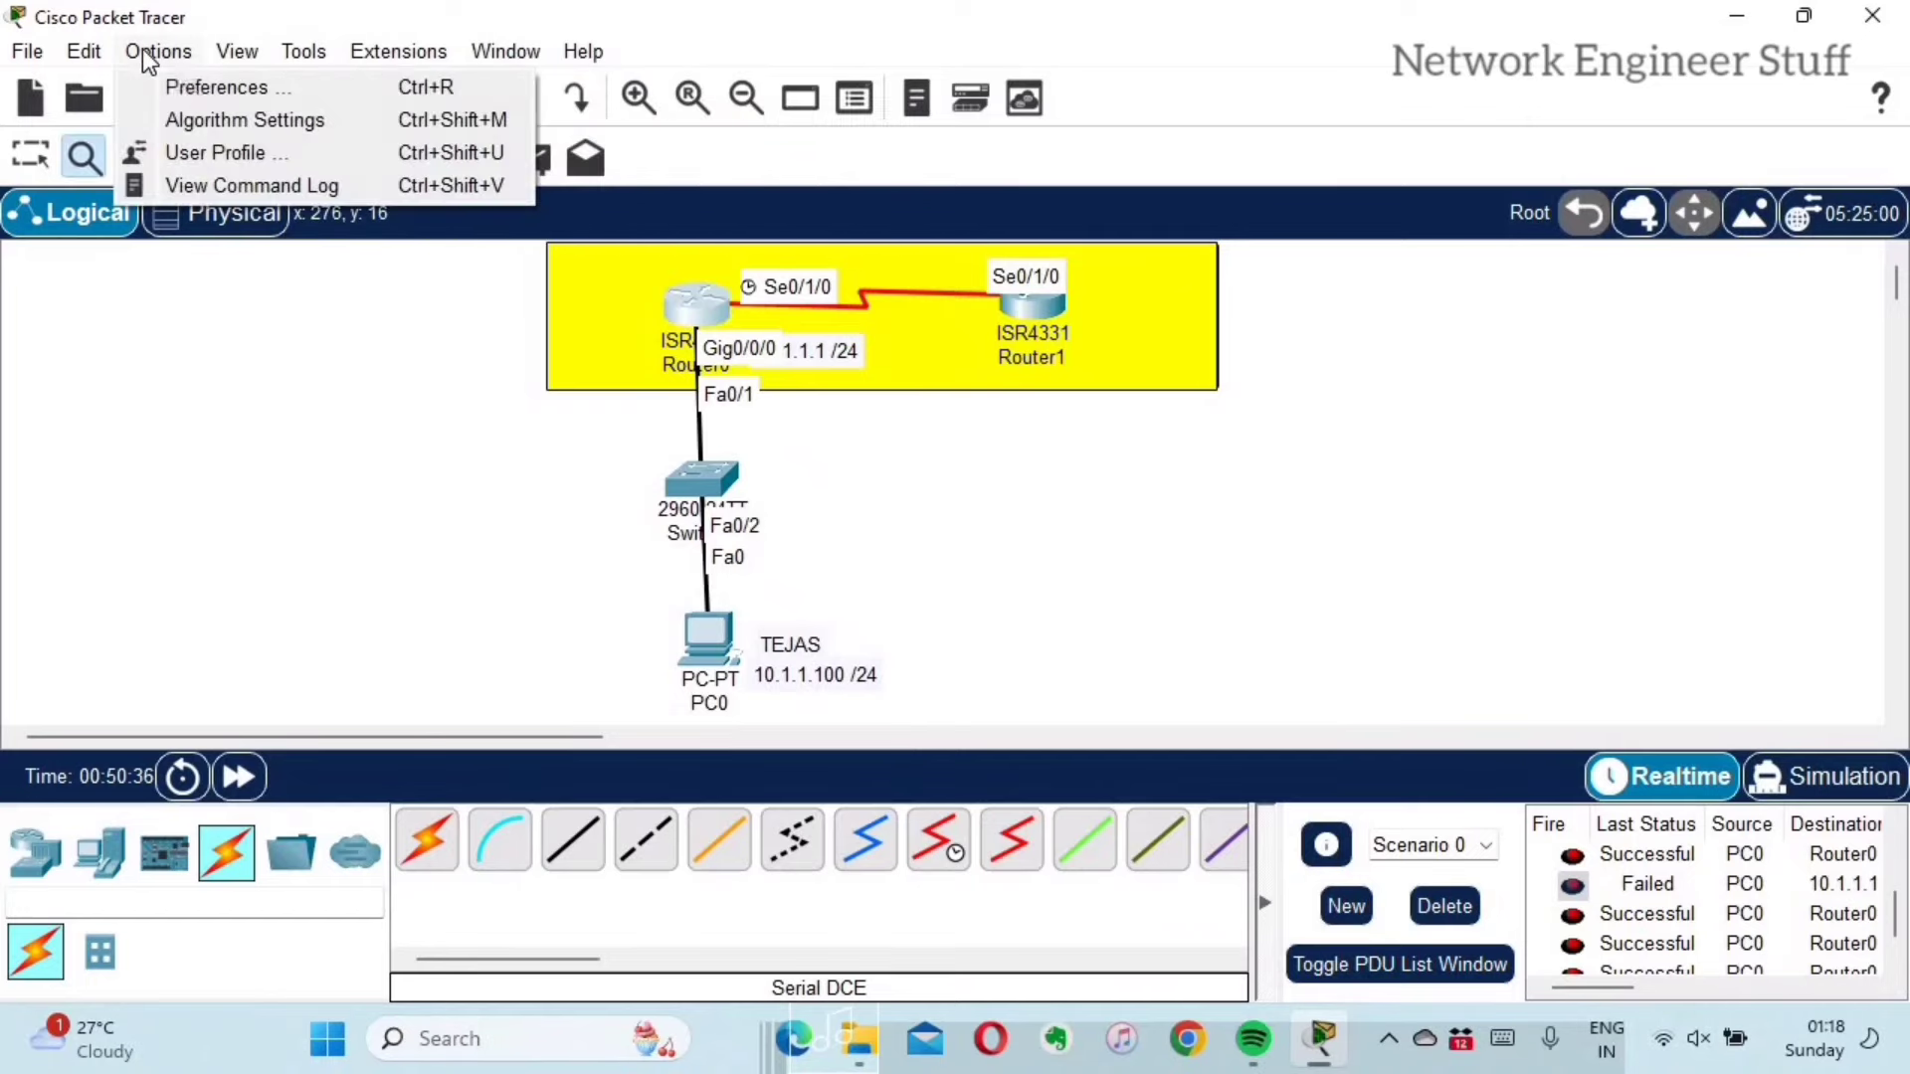
{"action": "left_click", "coordinate": [183, 80]}
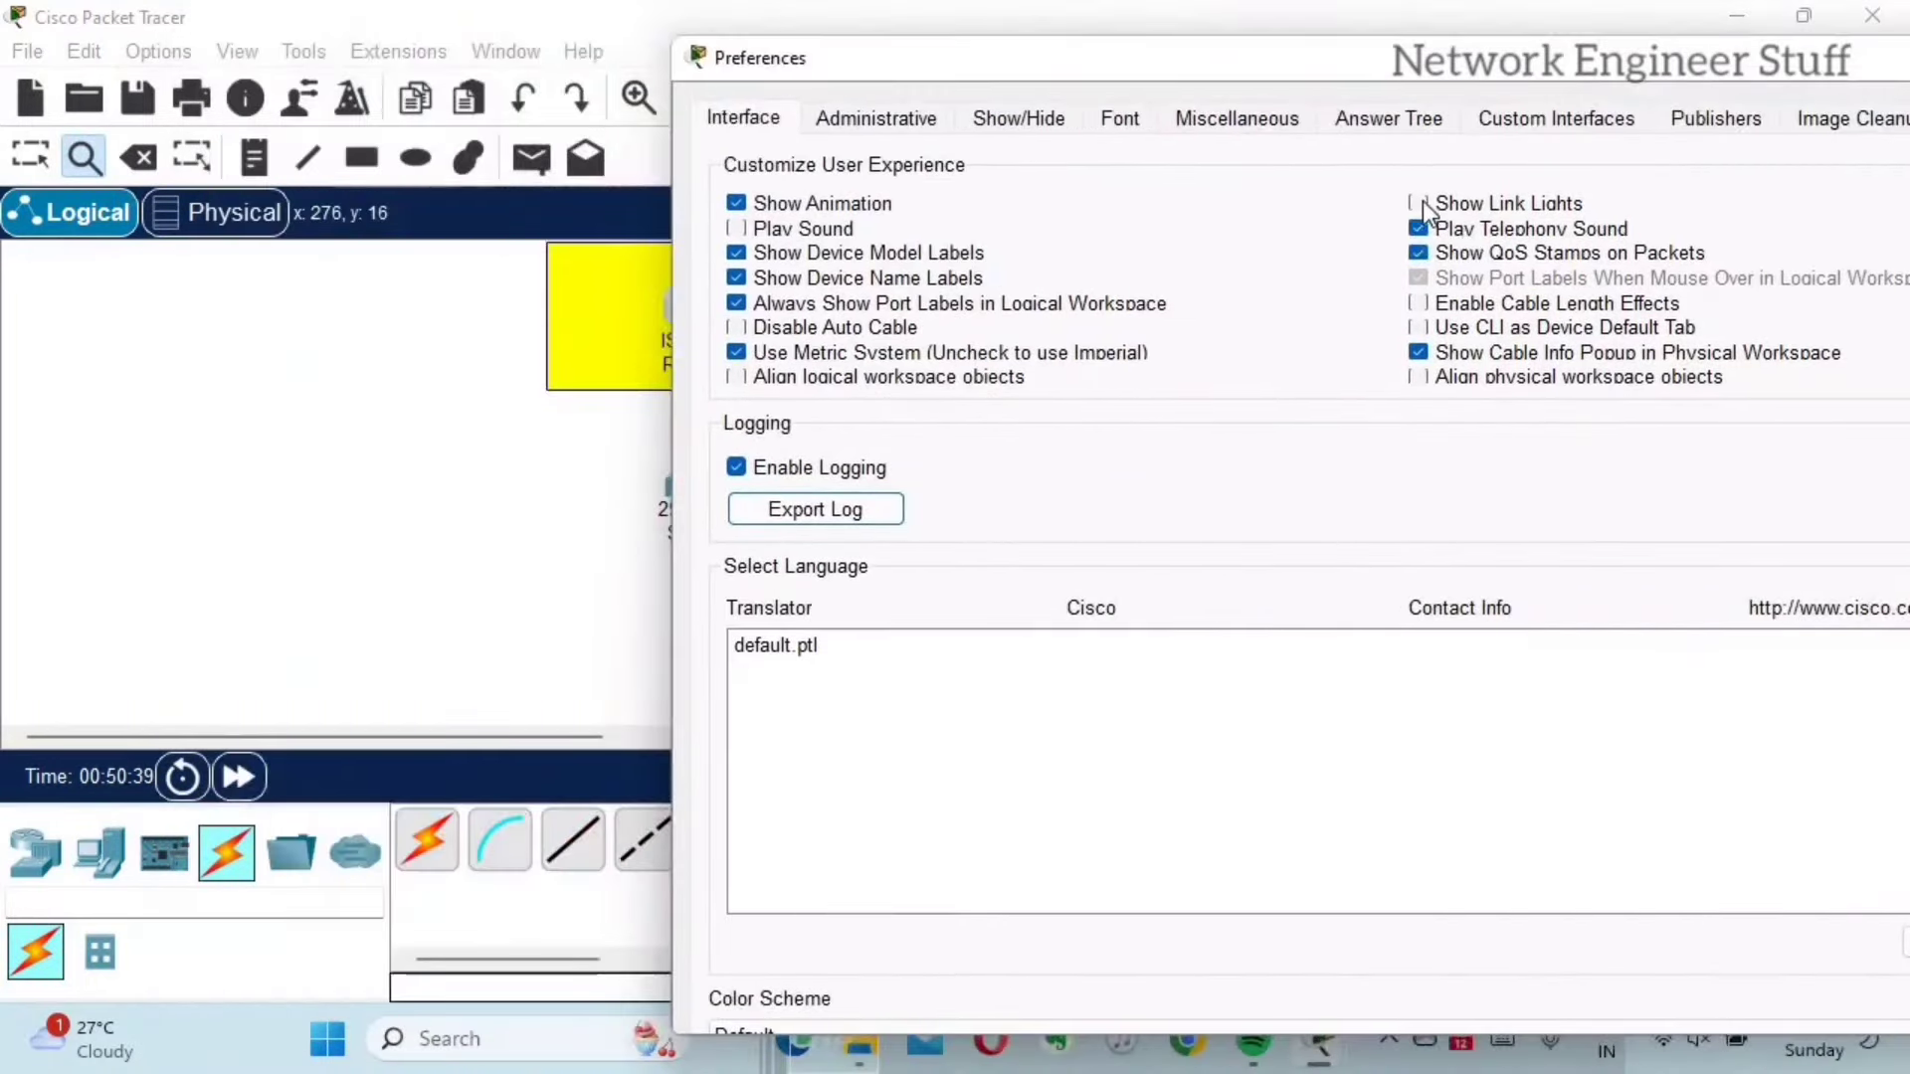
{"action": "left_click", "coordinate": [1419, 203]}
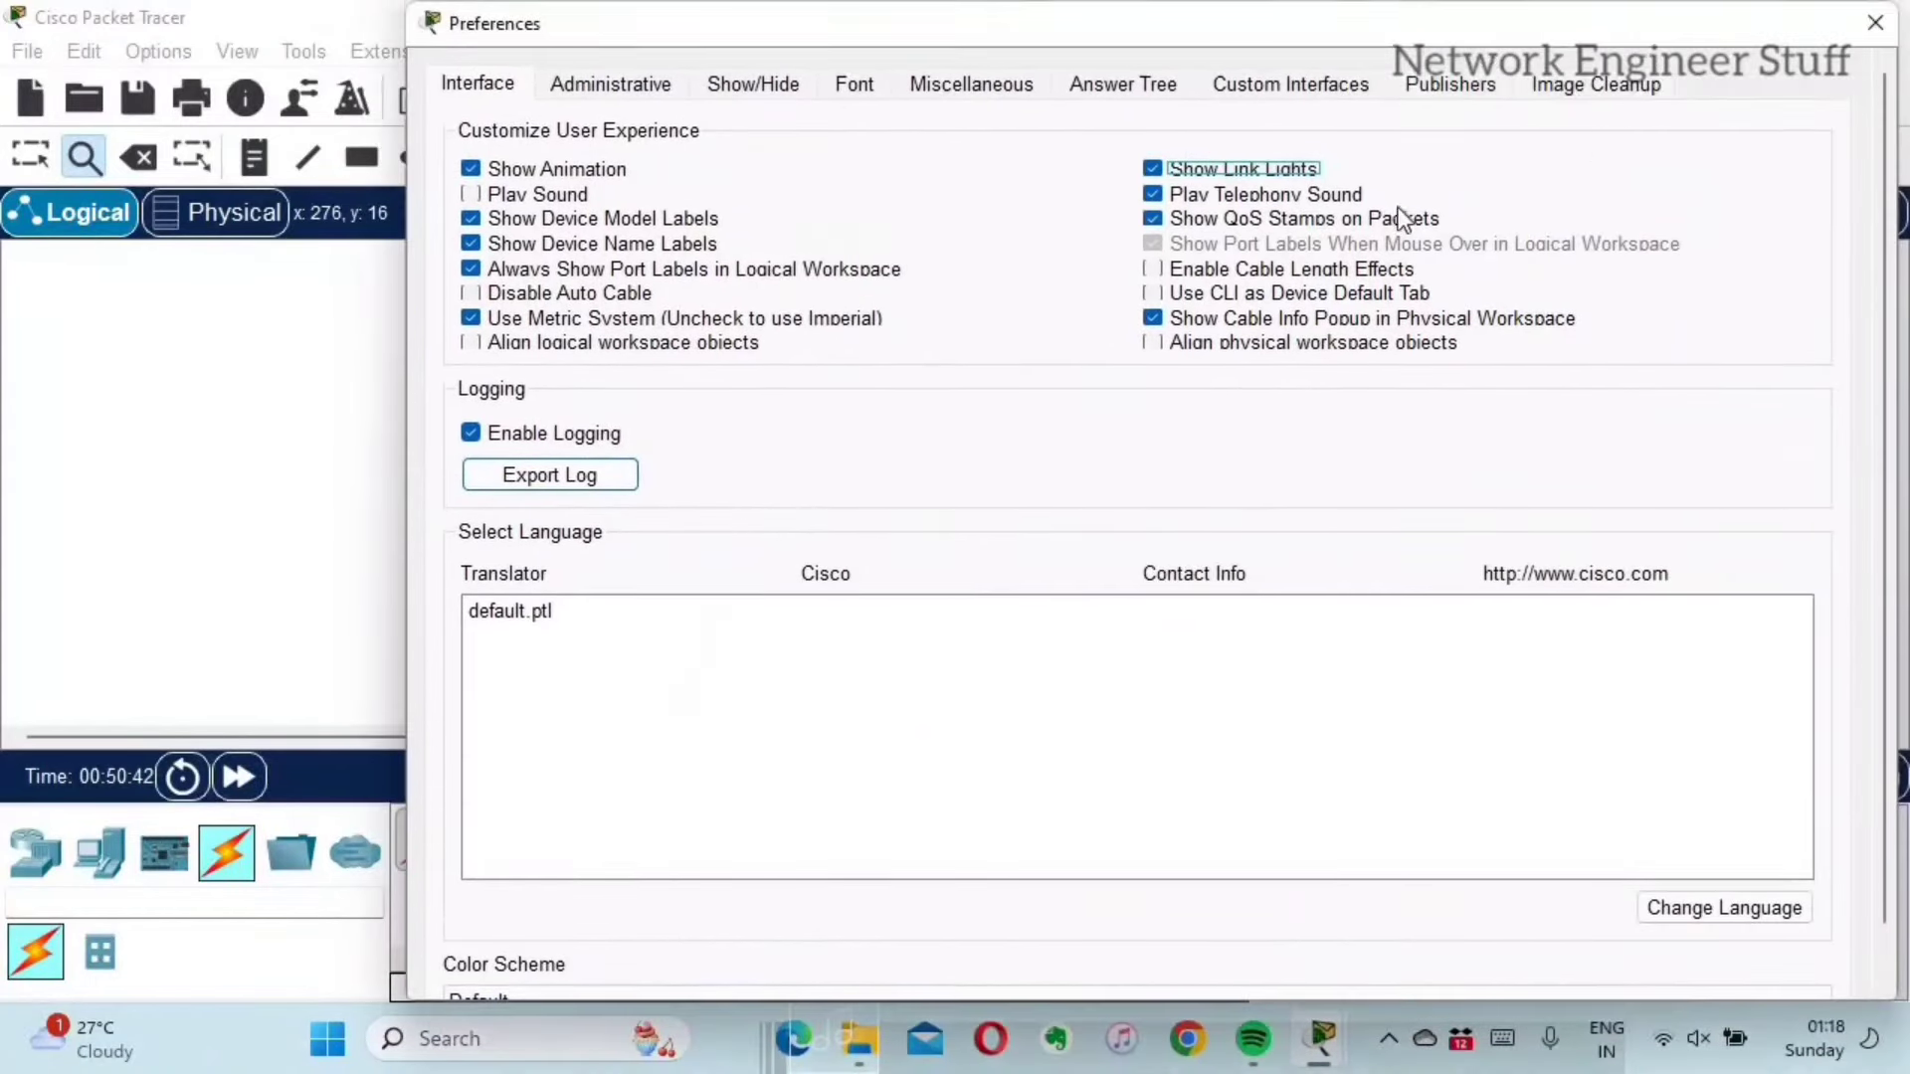
{"action": "left_click", "coordinate": [1875, 22]}
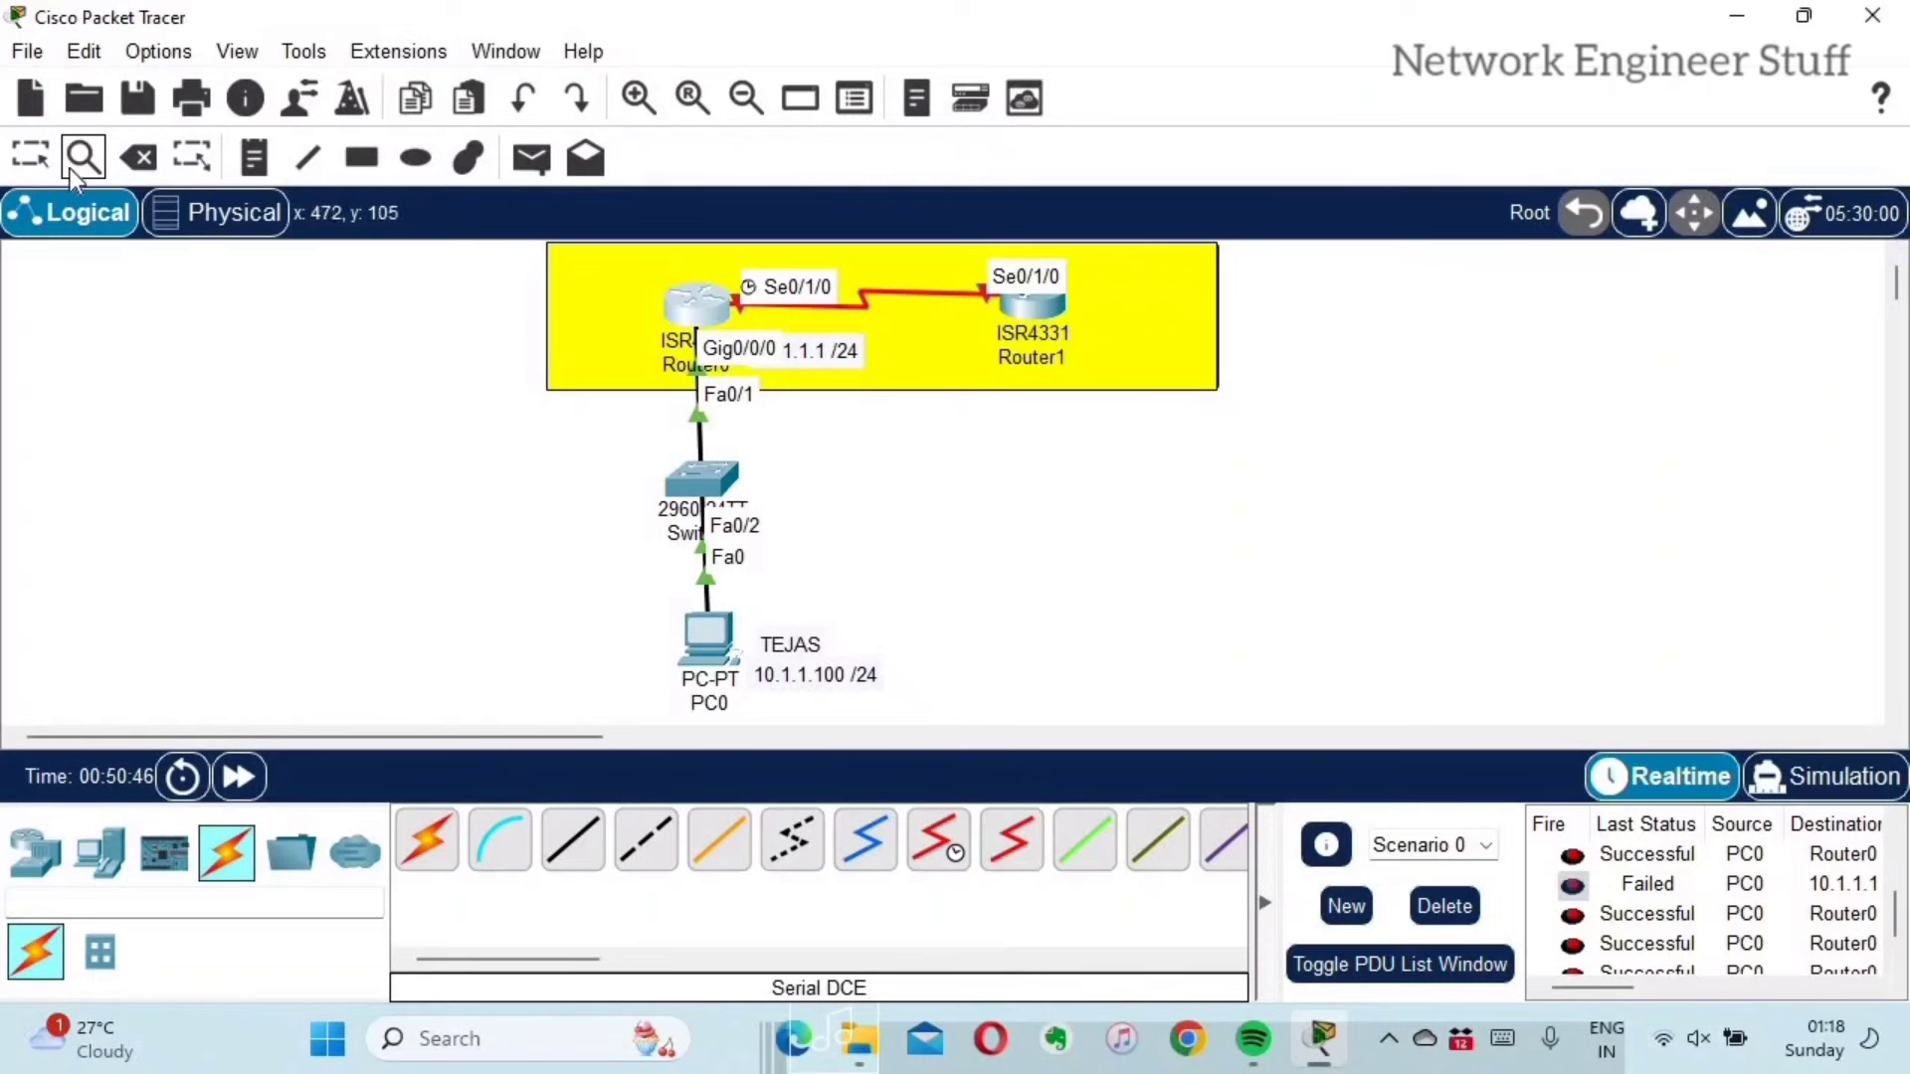
Step: On the Administrative tab, enter and confirm a password, enable it, and close Preferences
{"action": "key", "text": "Escape"}
{"action": "left_click", "coordinate": [159, 51]}
{"action": "left_click", "coordinate": [189, 77]}
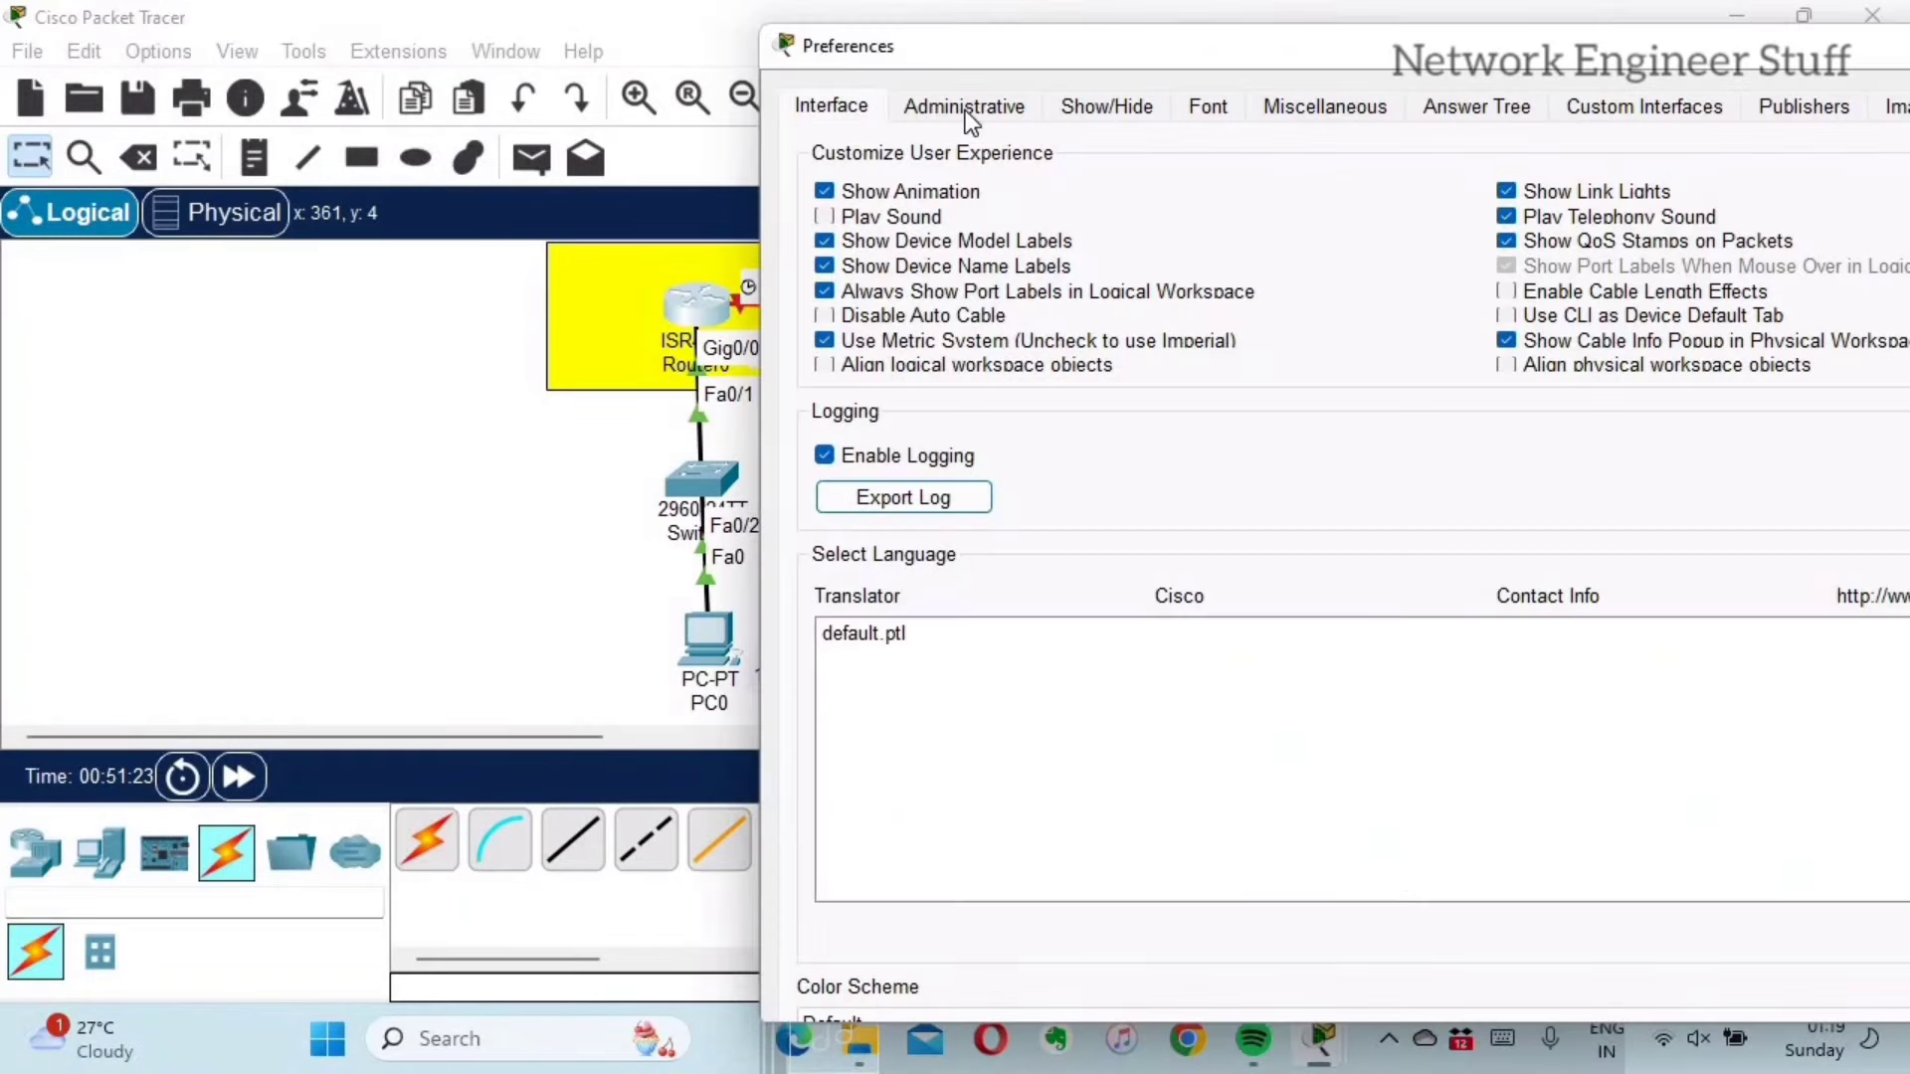
{"action": "left_click", "coordinate": [970, 119]}
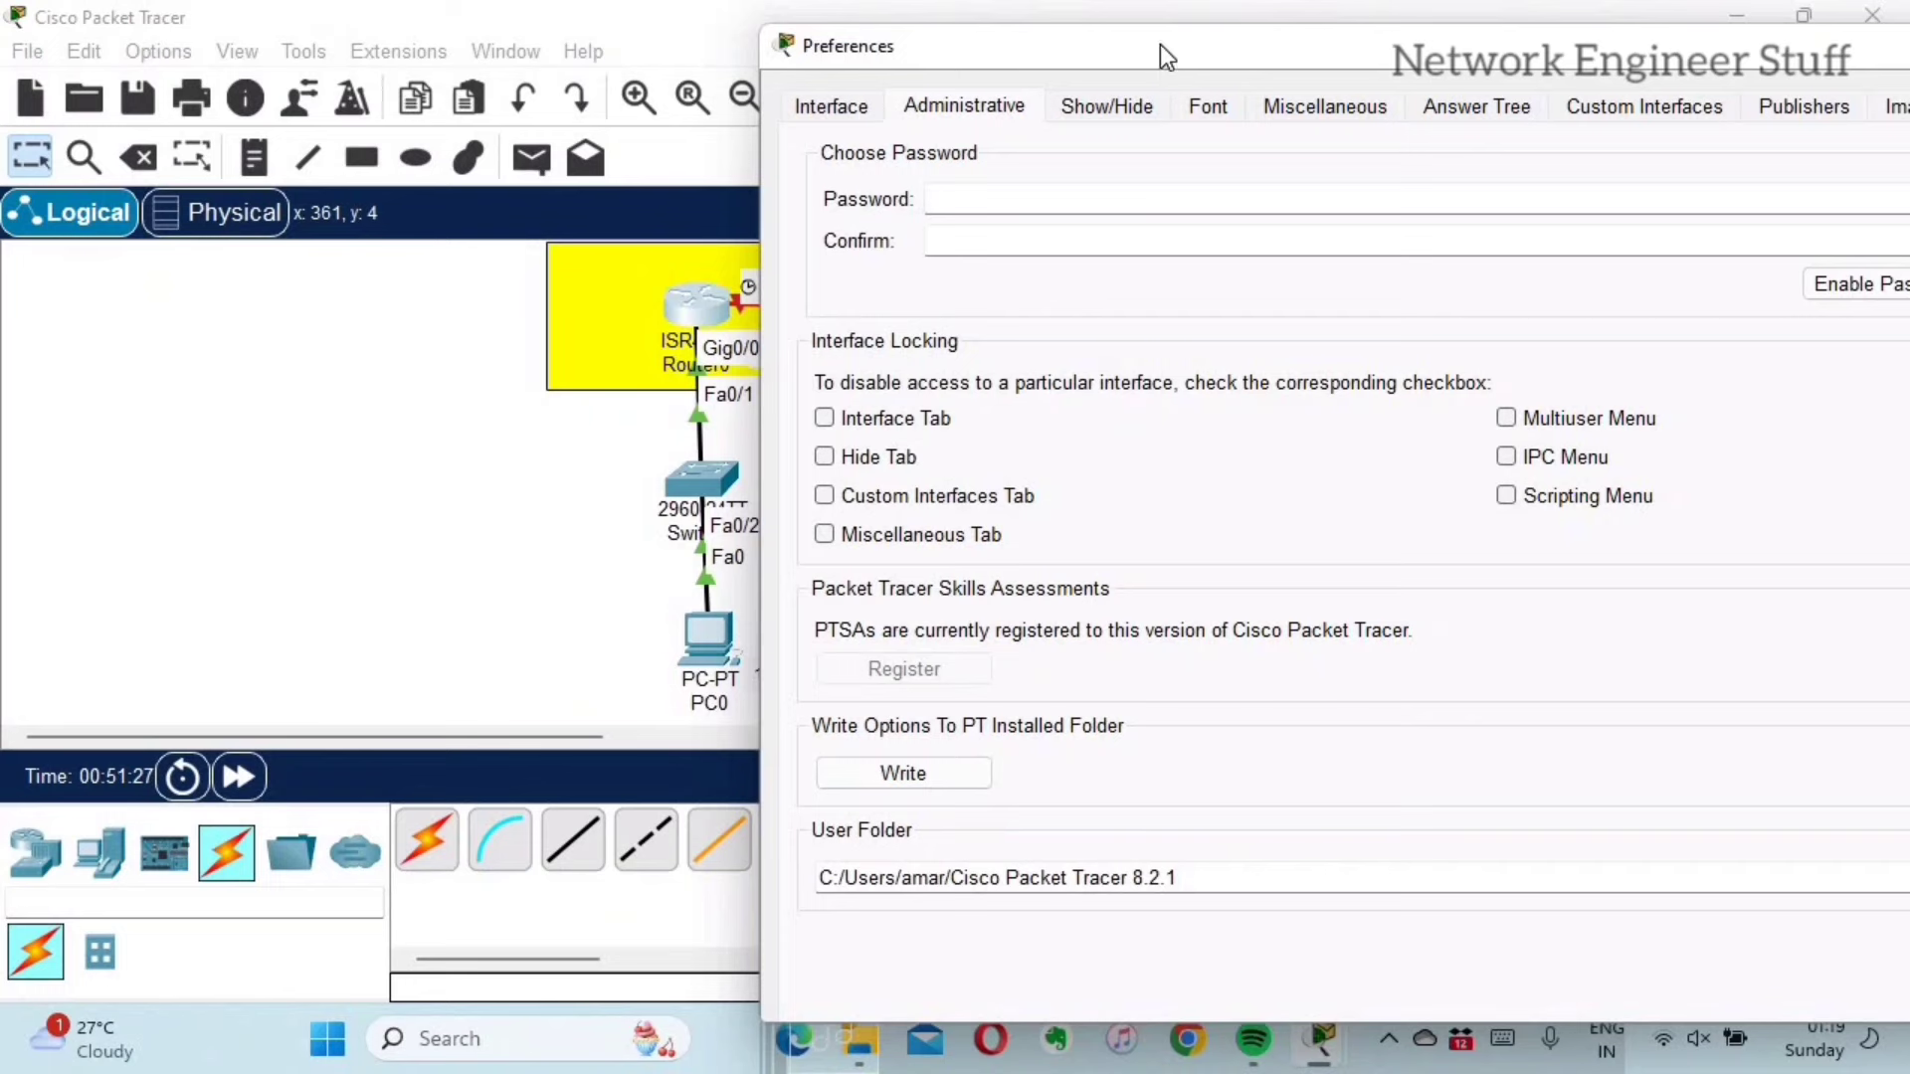
{"action": "left_click_drag", "start_coordinate": [1160, 44], "coordinate": [1030, 38]}
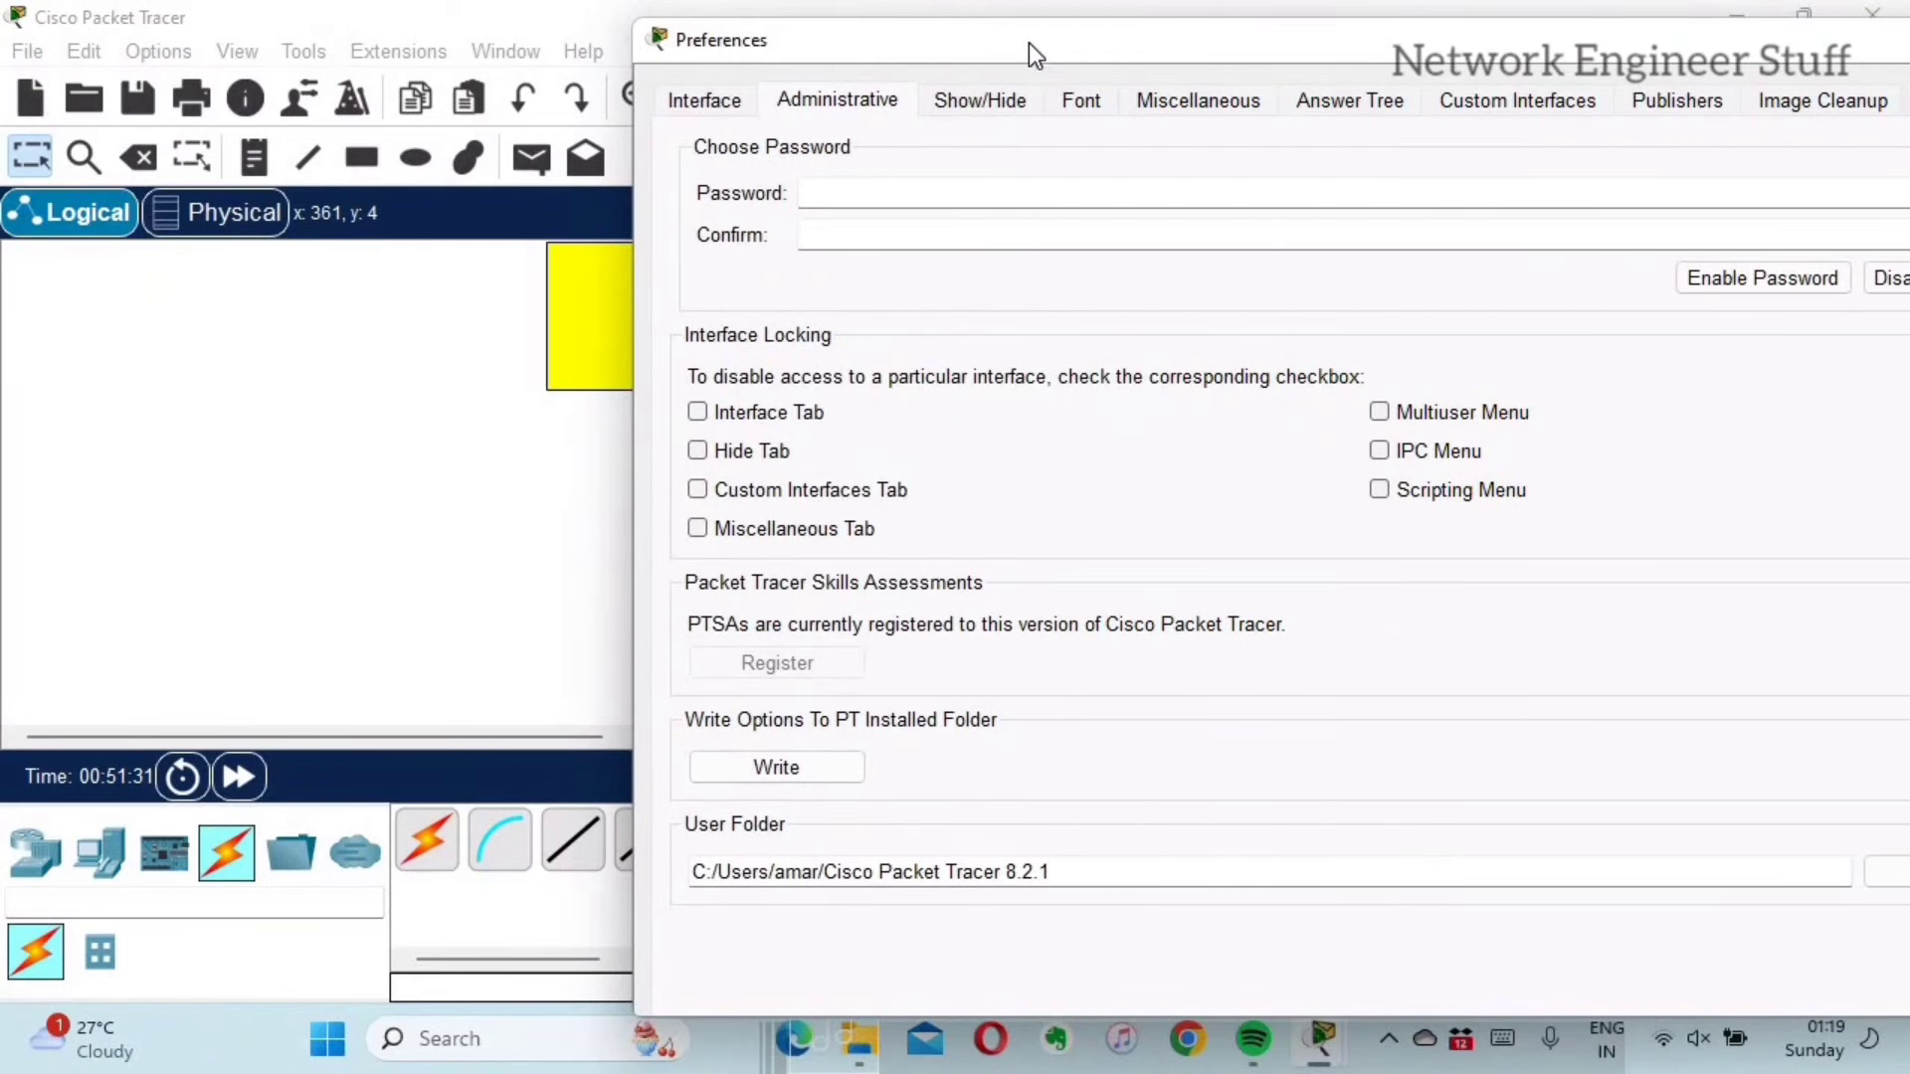
{"action": "left_click", "coordinate": [896, 193]}
{"action": "type", "text": "cisco"}
{"action": "left_click", "coordinate": [913, 233]}
{"action": "type", "text": "cisco"}
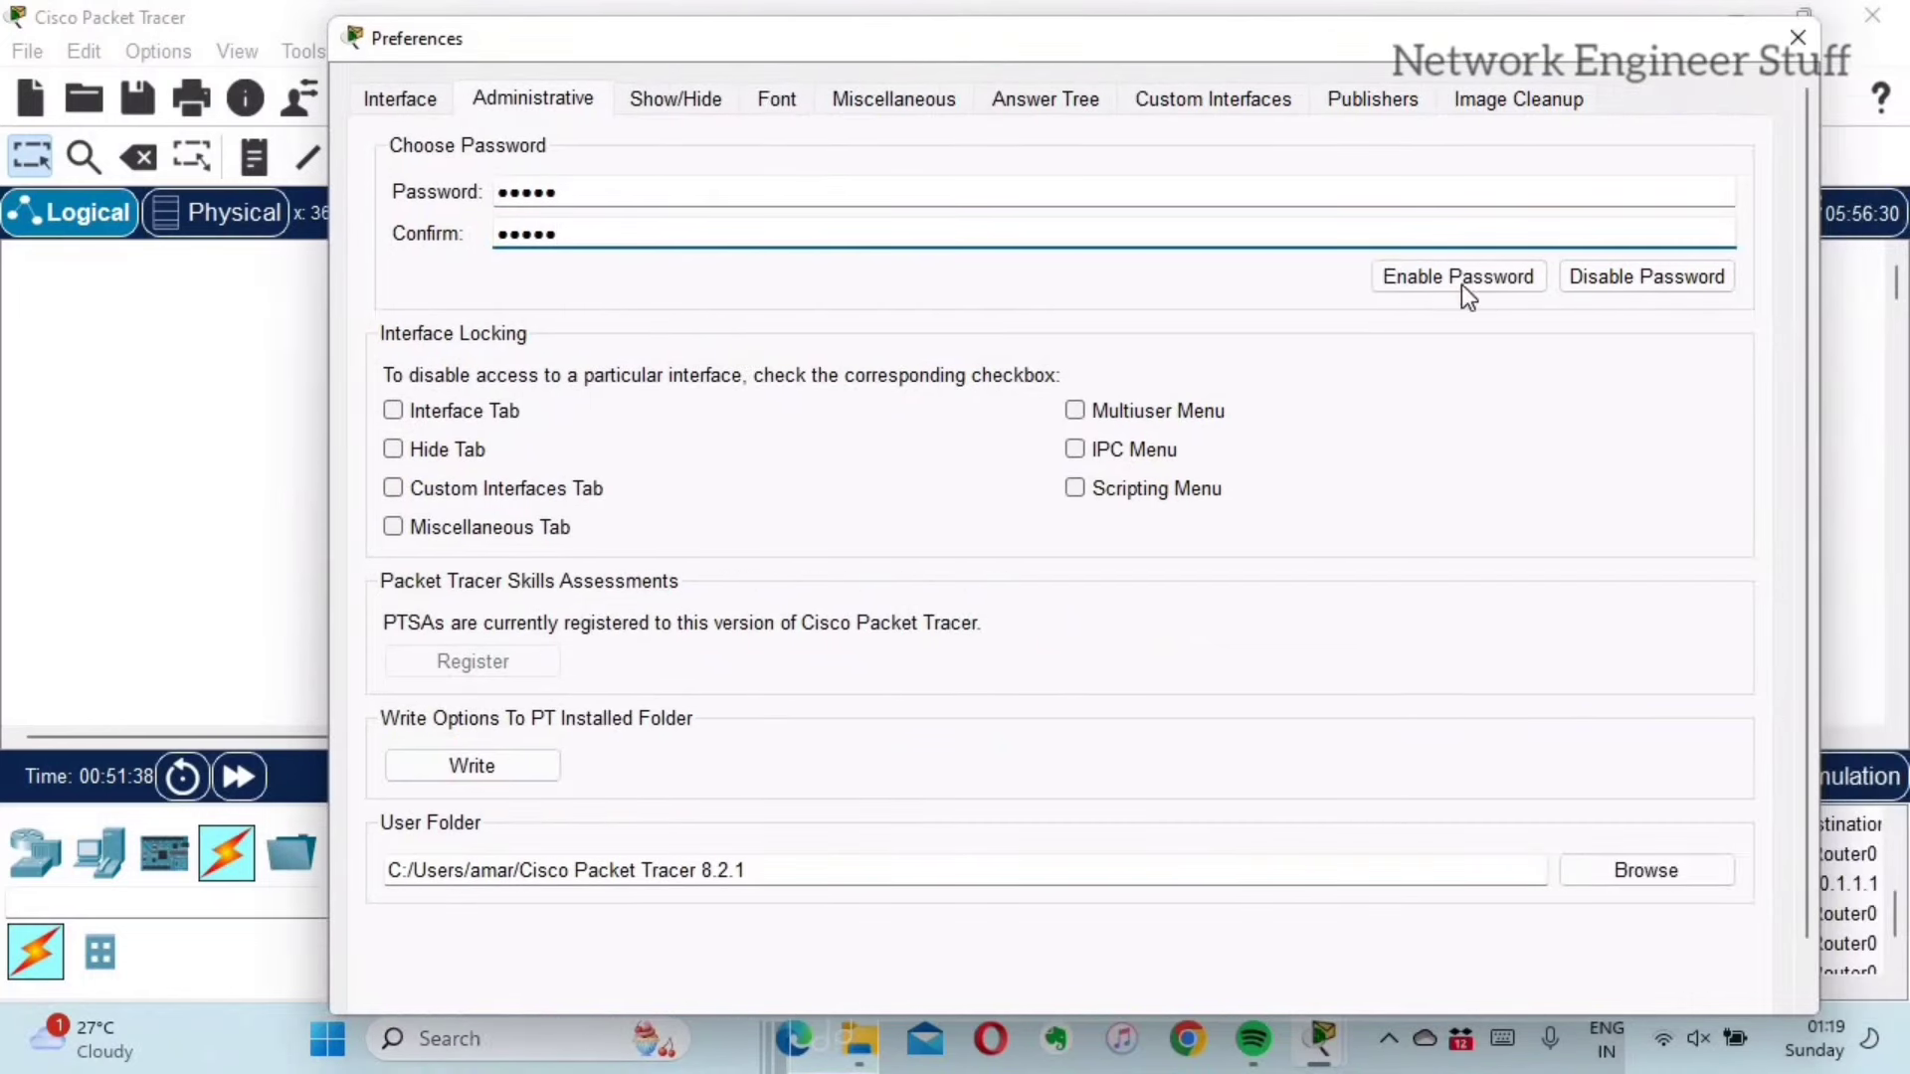
{"action": "left_click", "coordinate": [1461, 280]}
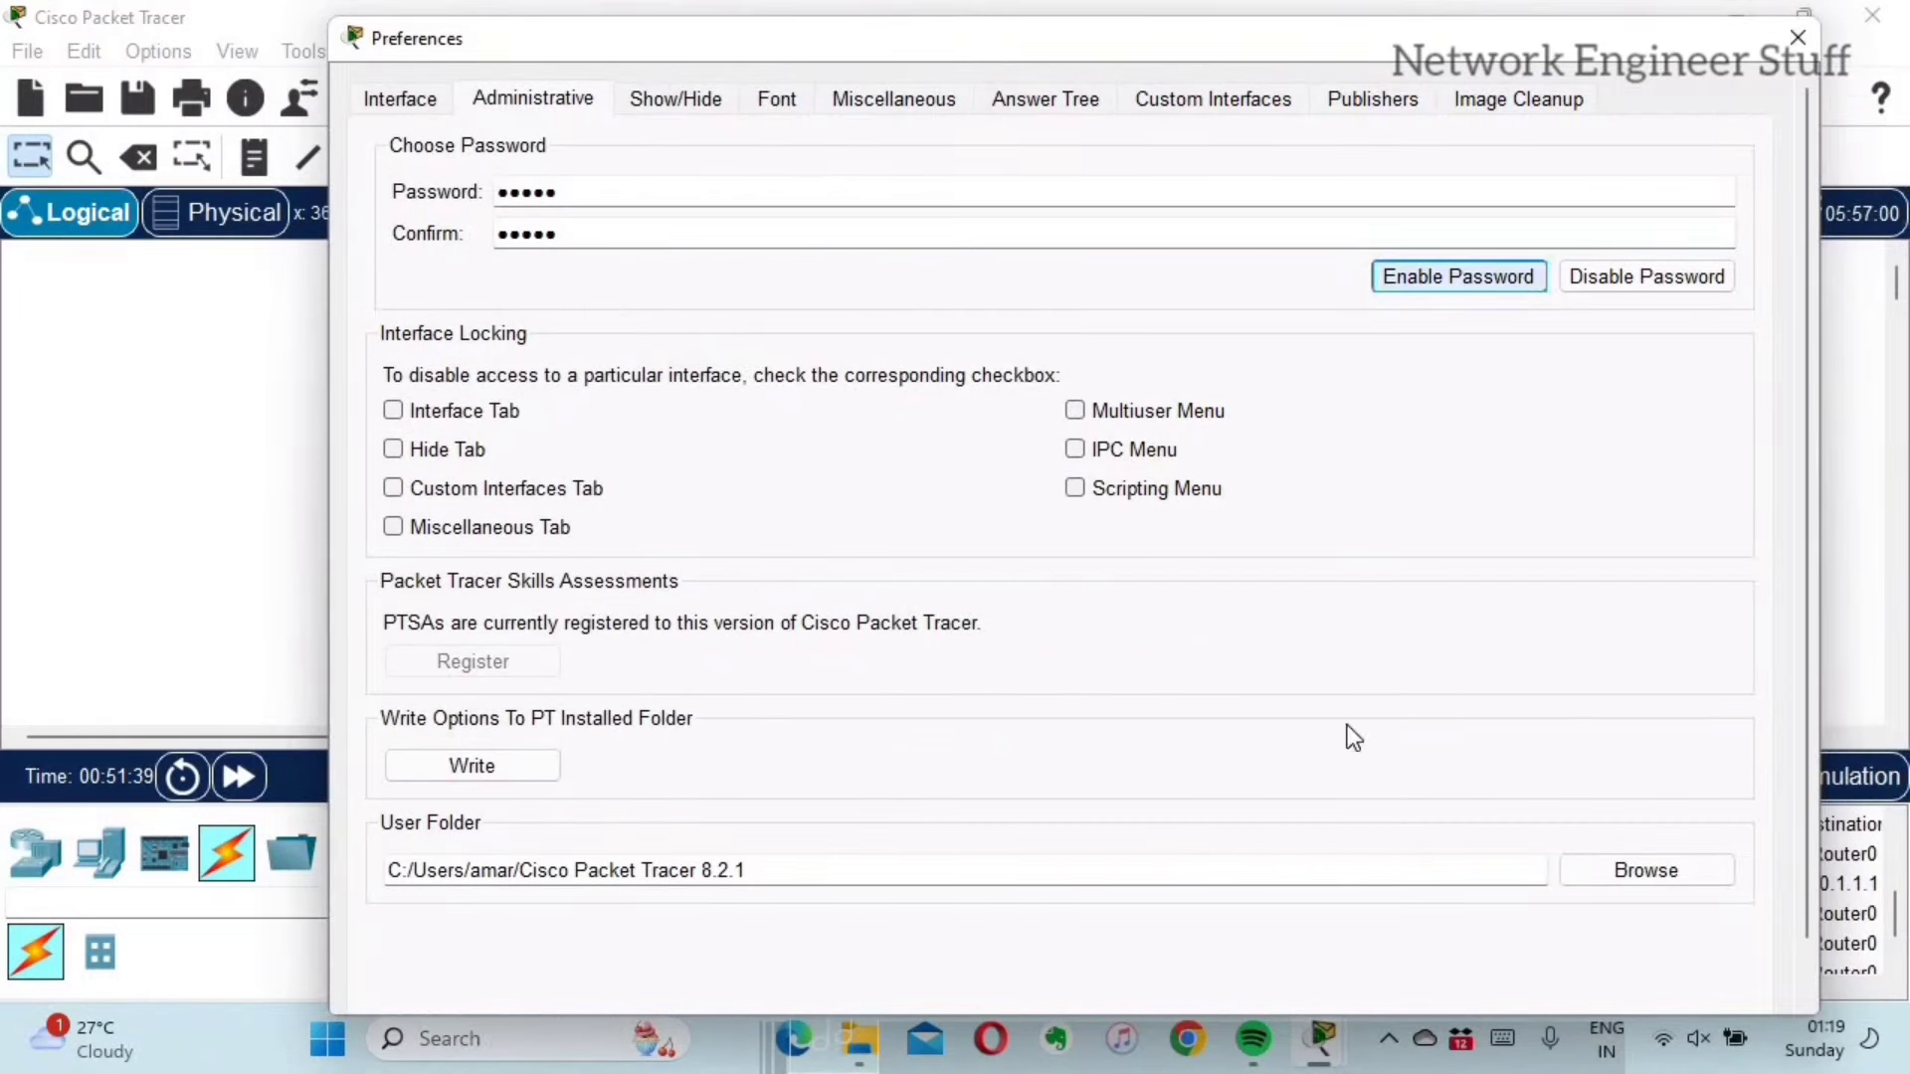
{"action": "left_click", "coordinate": [1798, 40]}
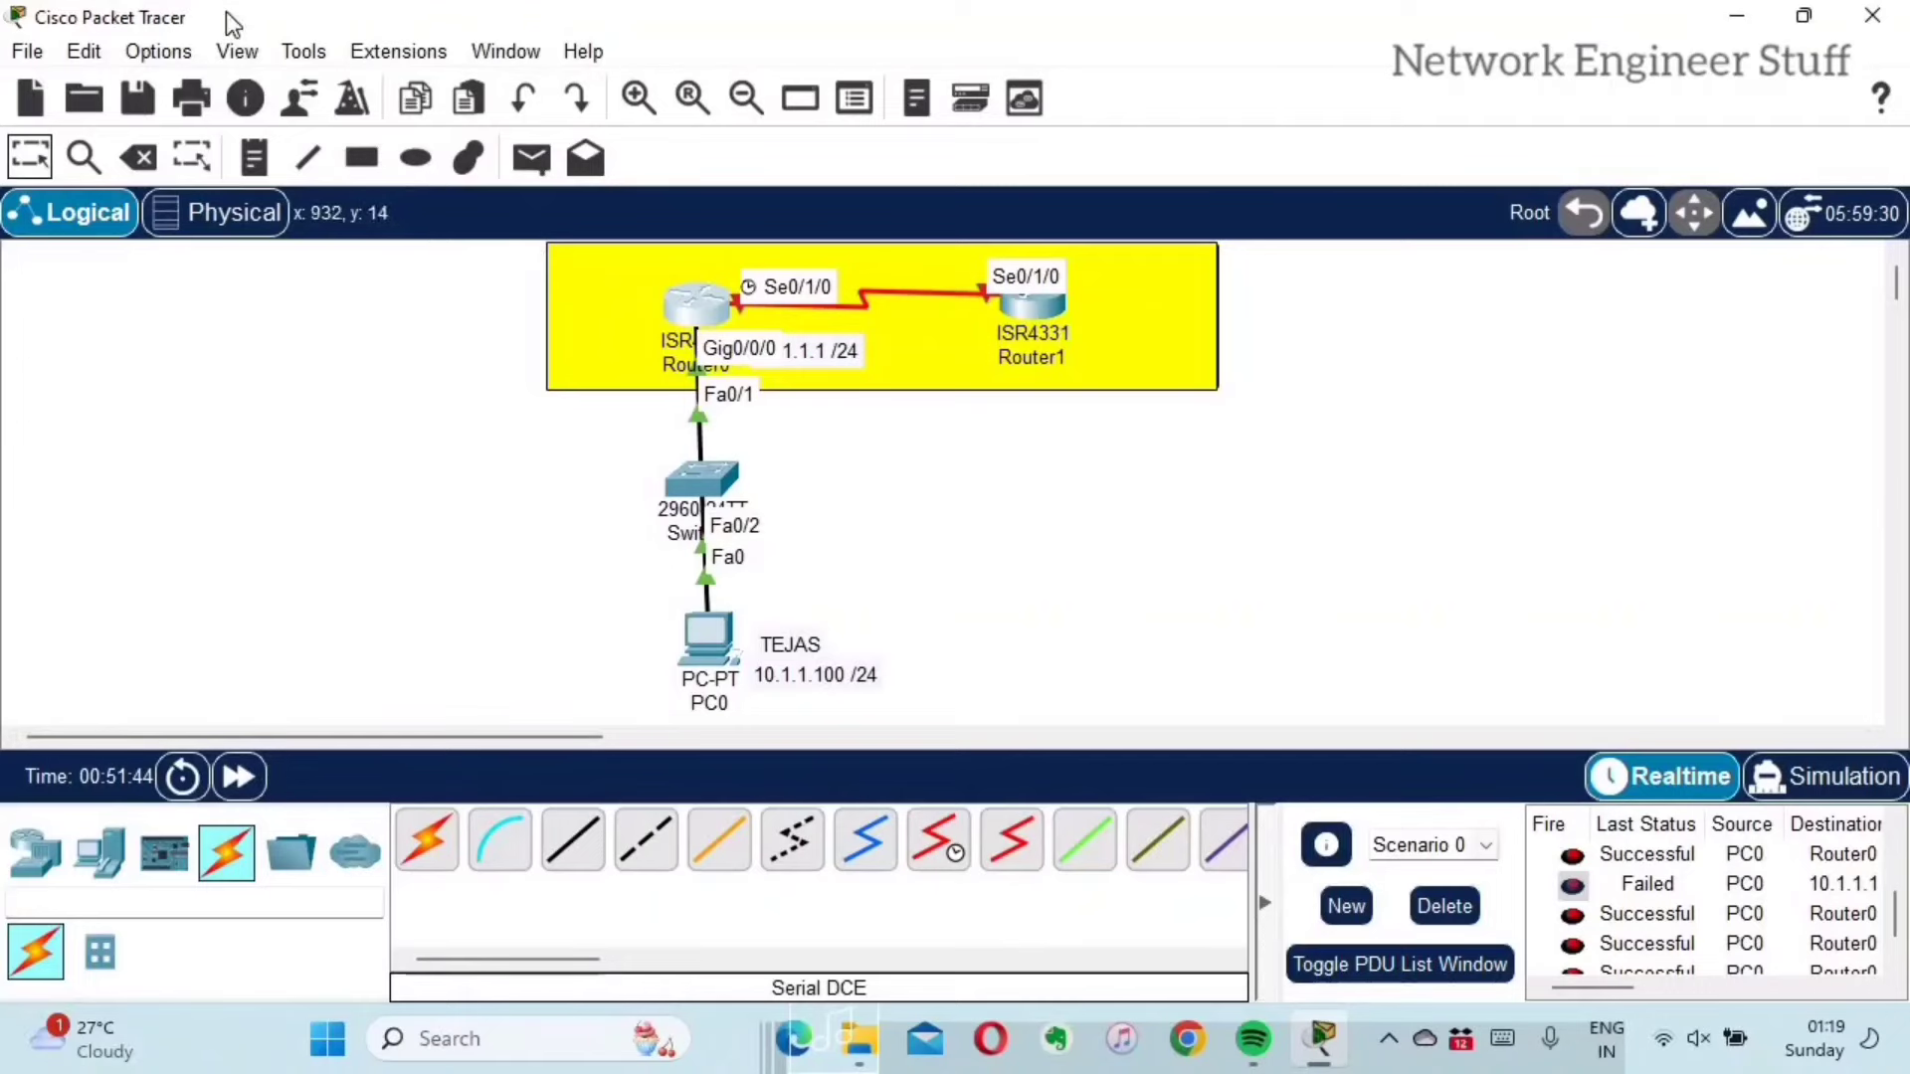
Step: Unlock the Administrative settings with the password, tick Interface Tab locking, and close Preferences
{"action": "left_click", "coordinate": [159, 54]}
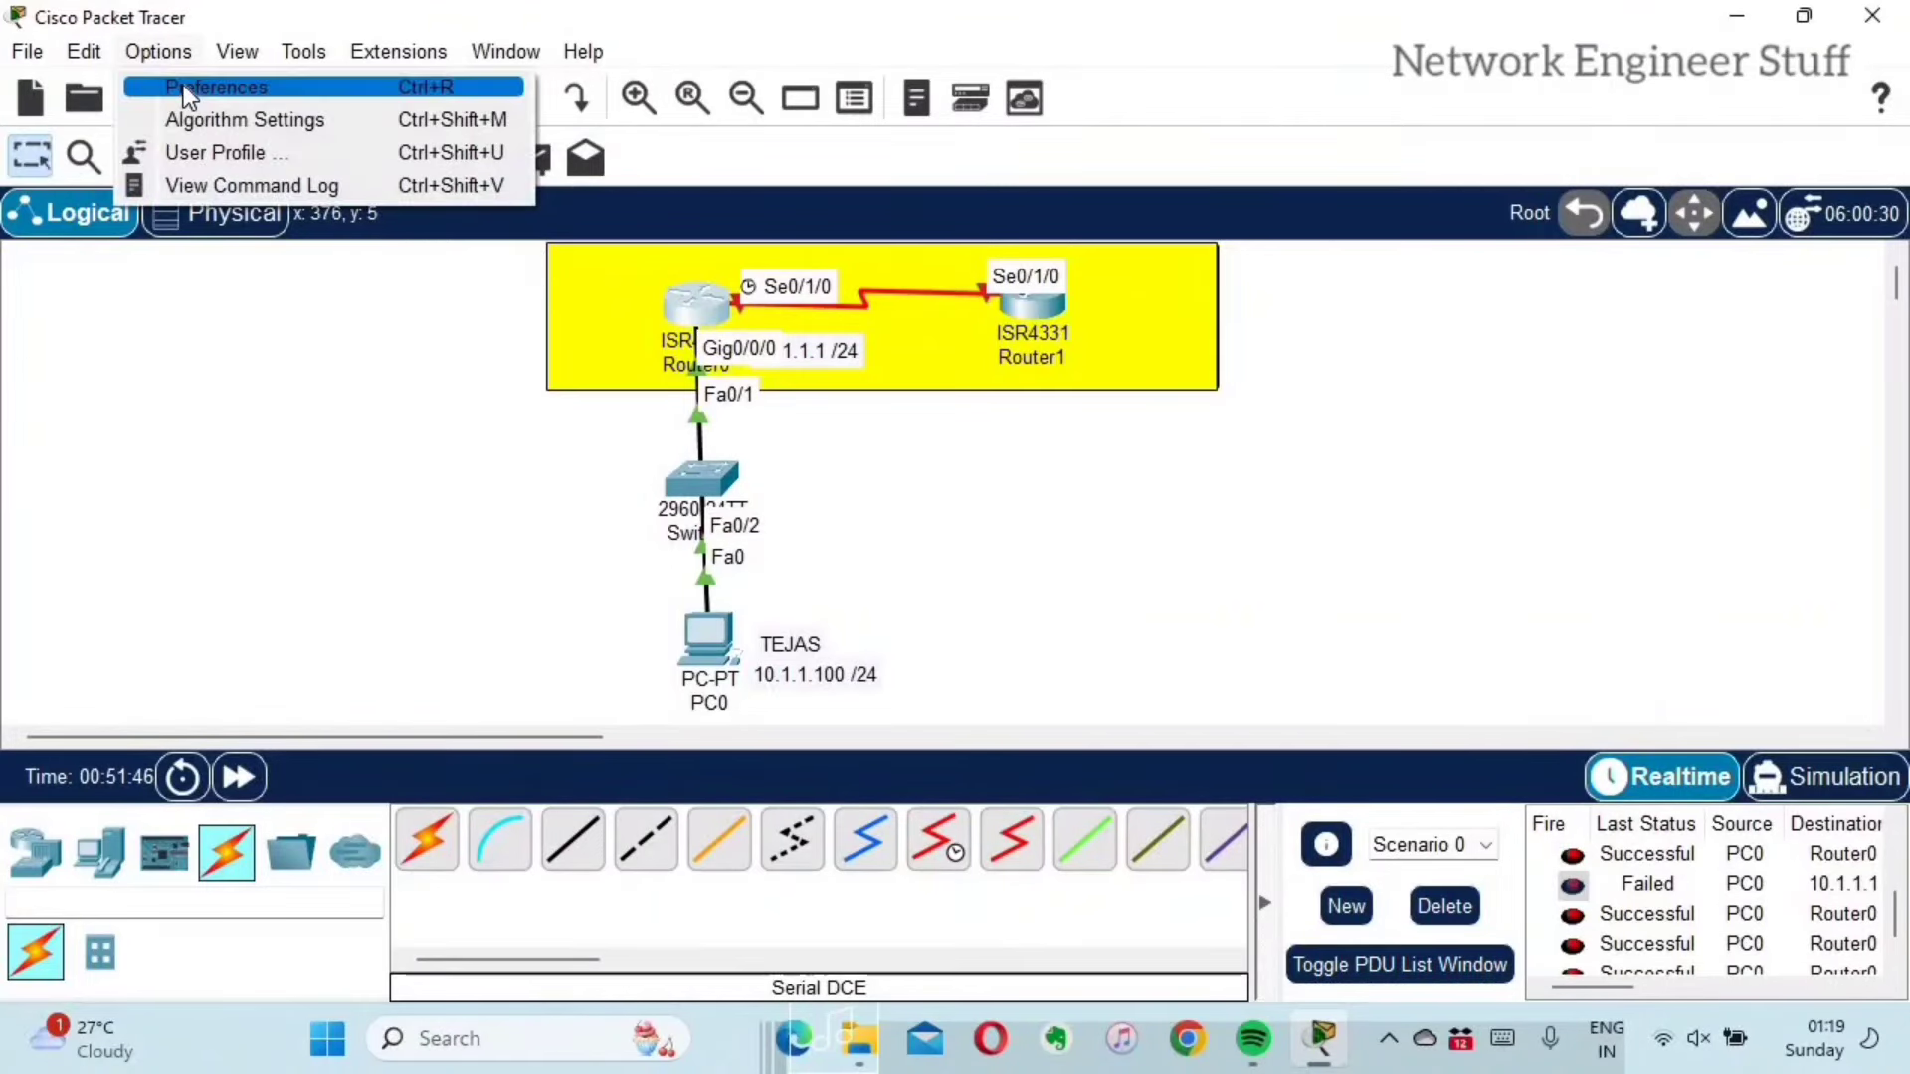
{"action": "left_click", "coordinate": [183, 85]}
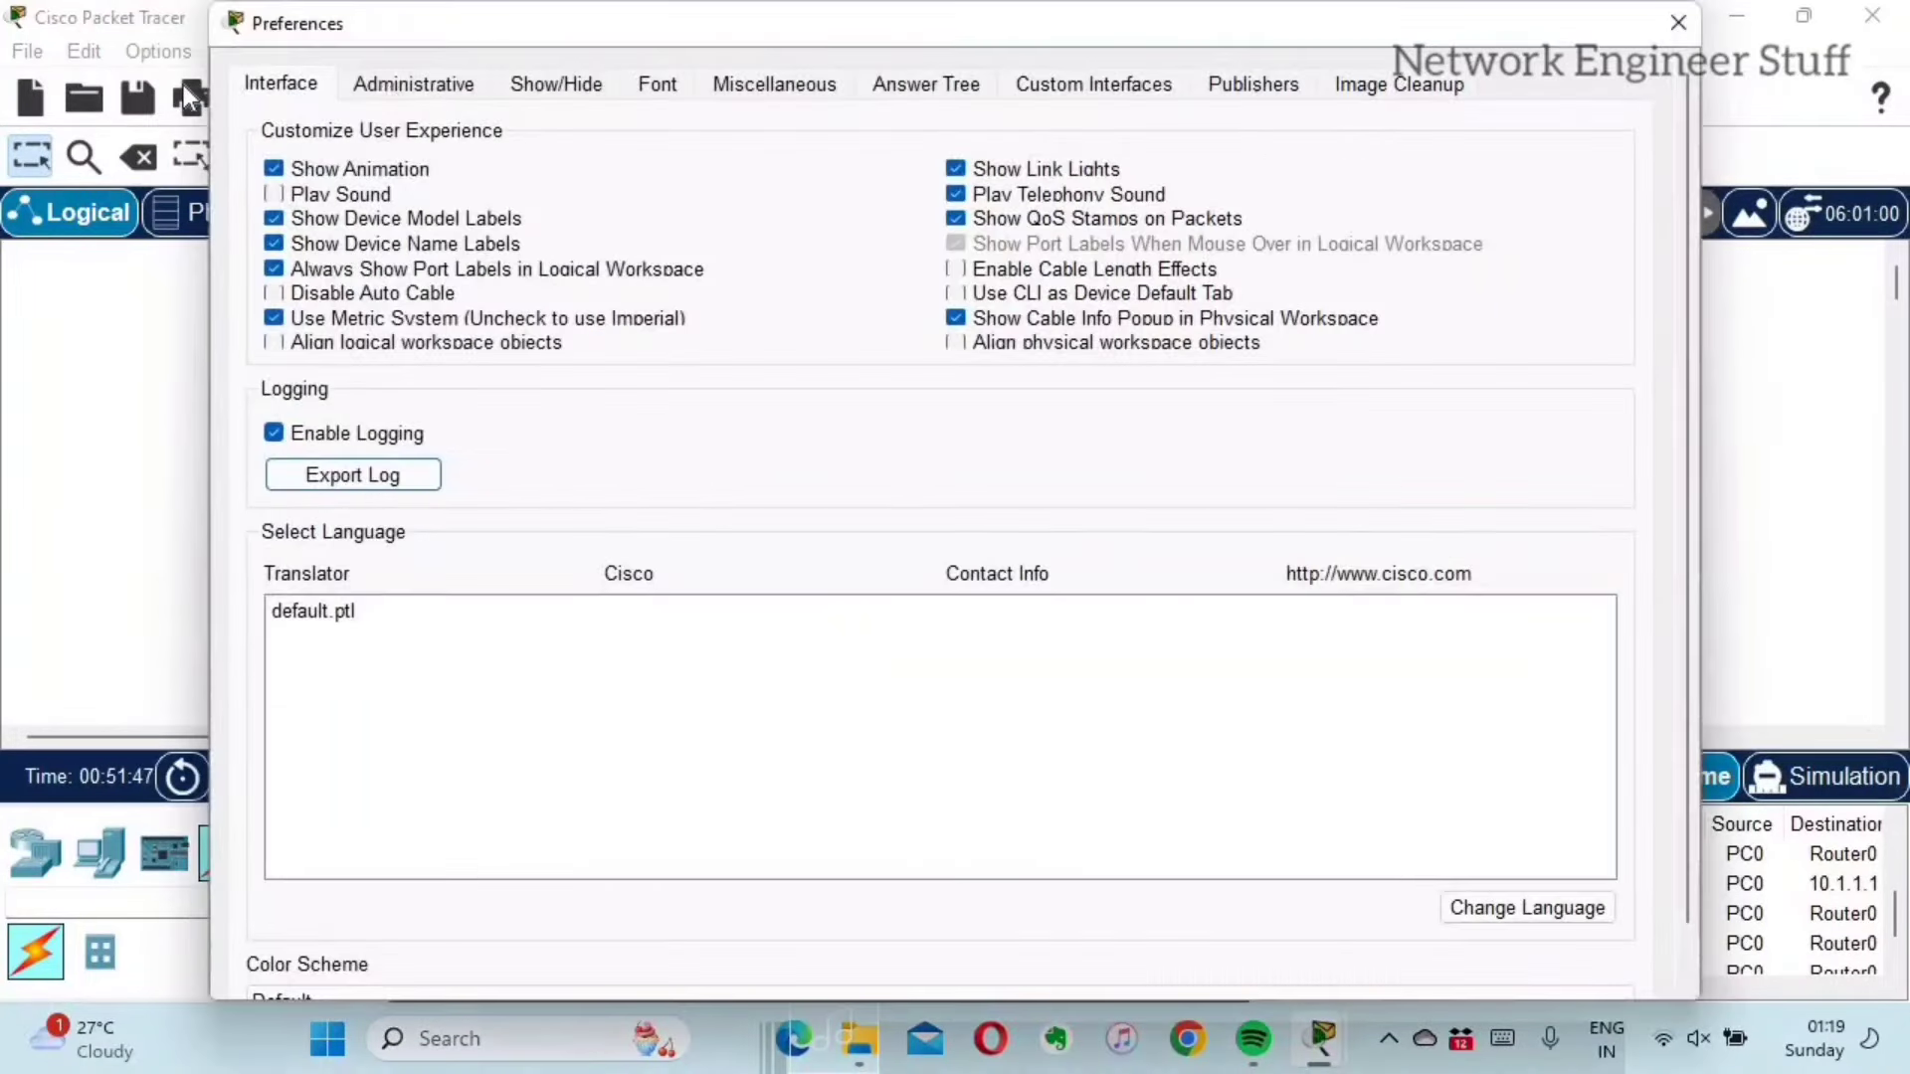
{"action": "left_click", "coordinate": [434, 82]}
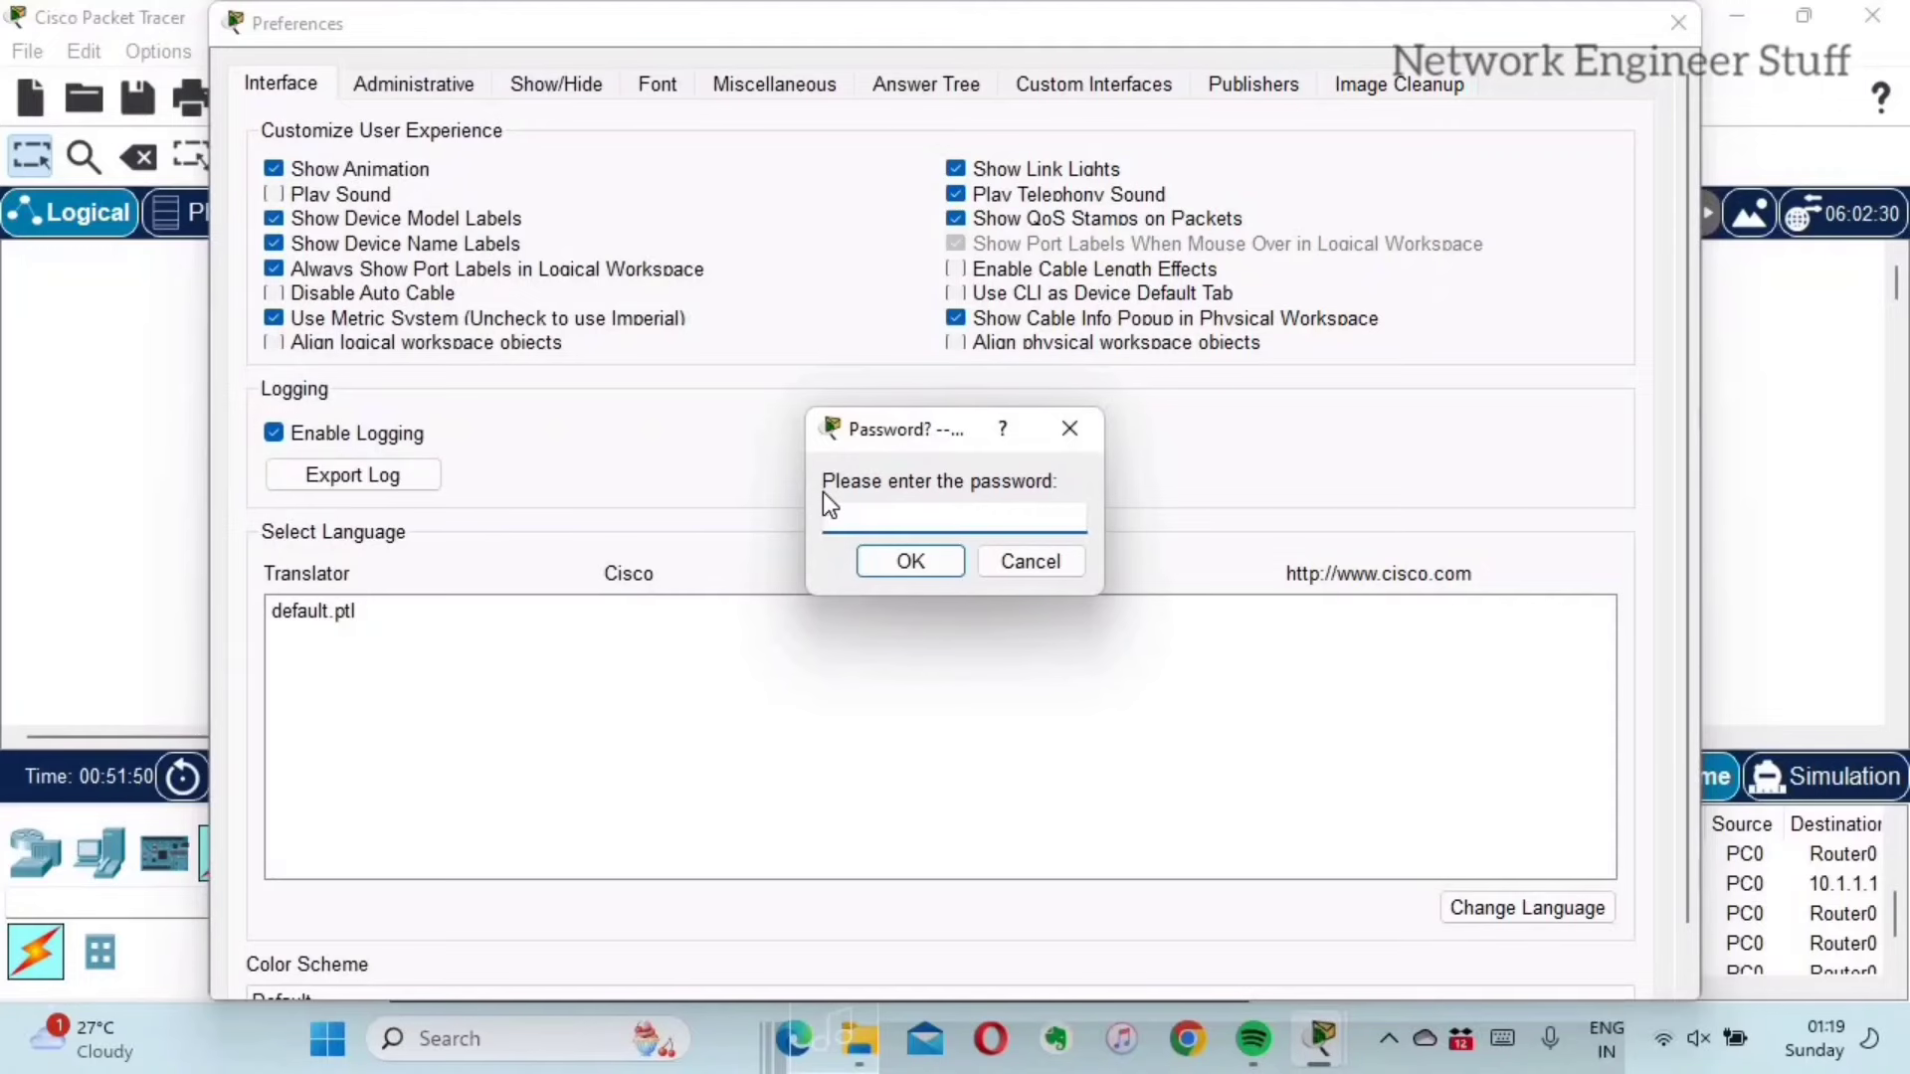
{"action": "type", "text": "cisco"}
{"action": "key", "text": "Return"}
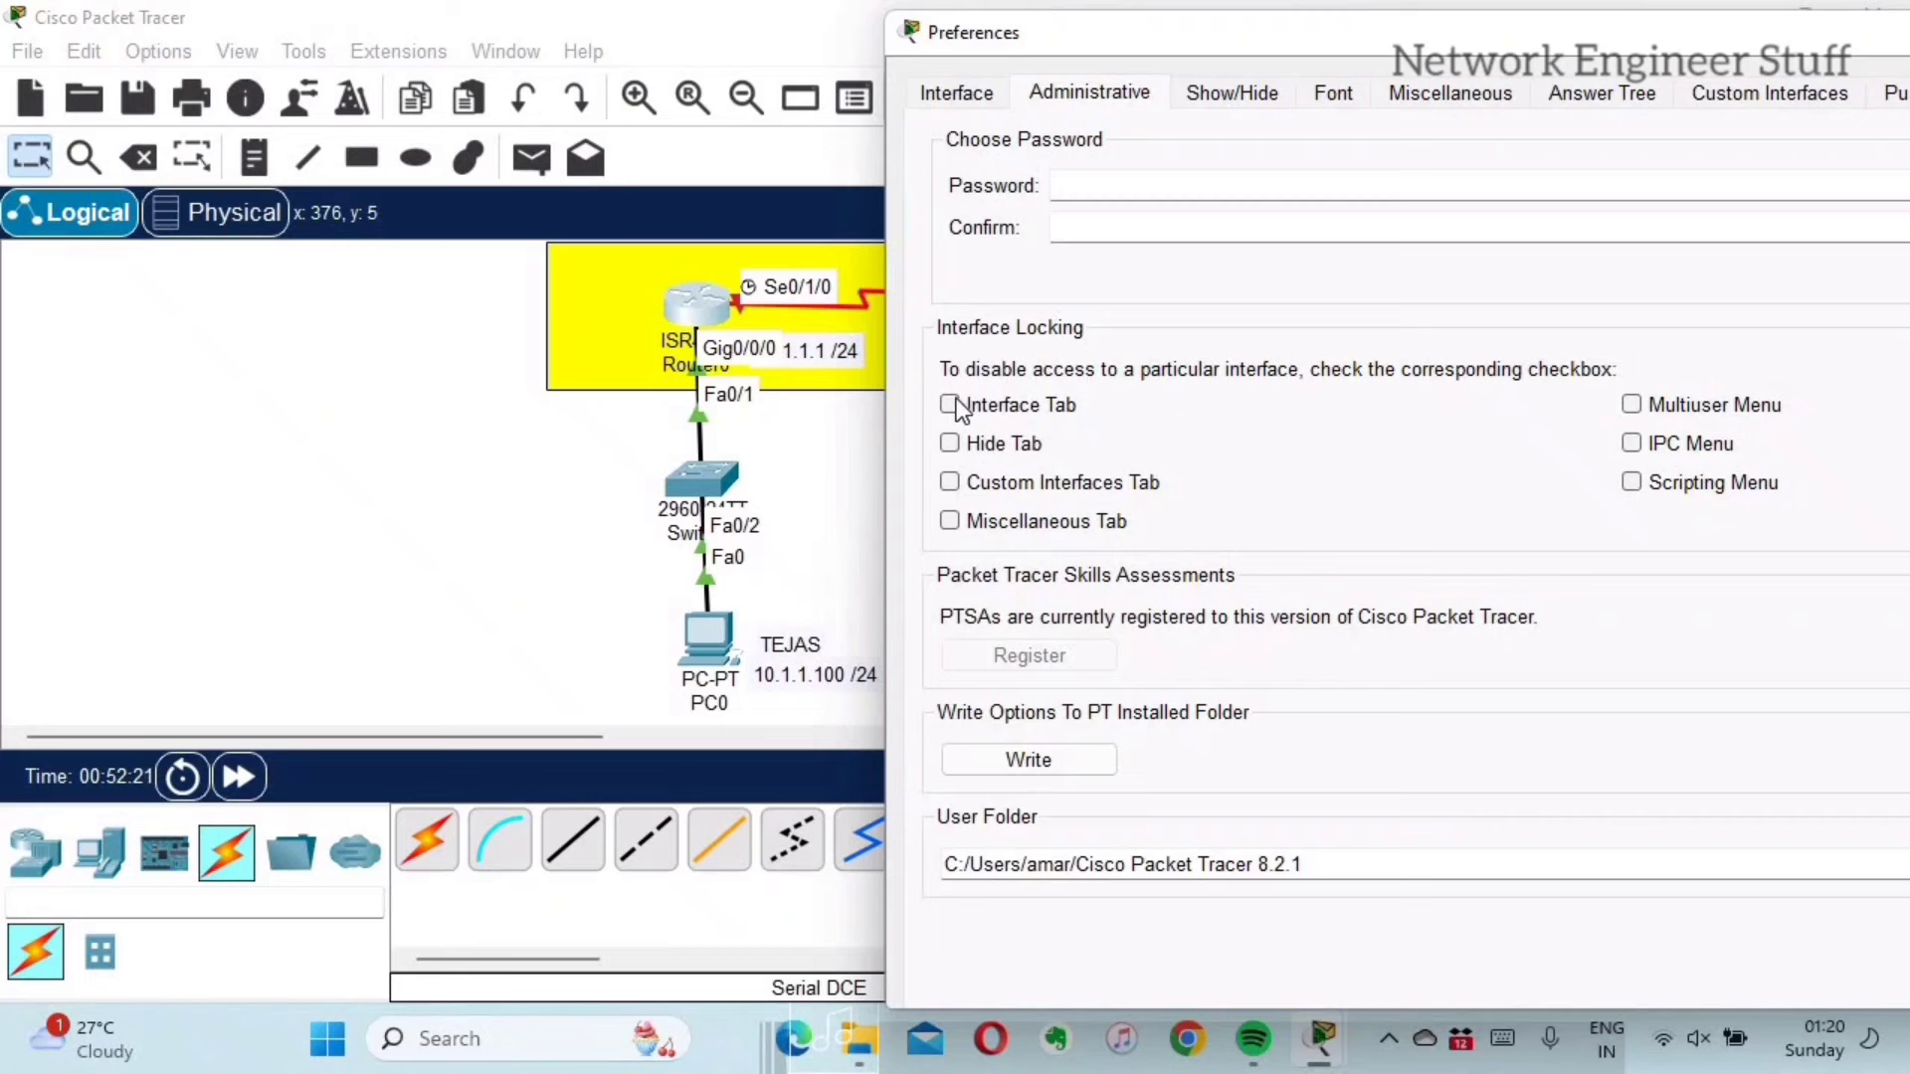
{"action": "left_click", "coordinate": [950, 404]}
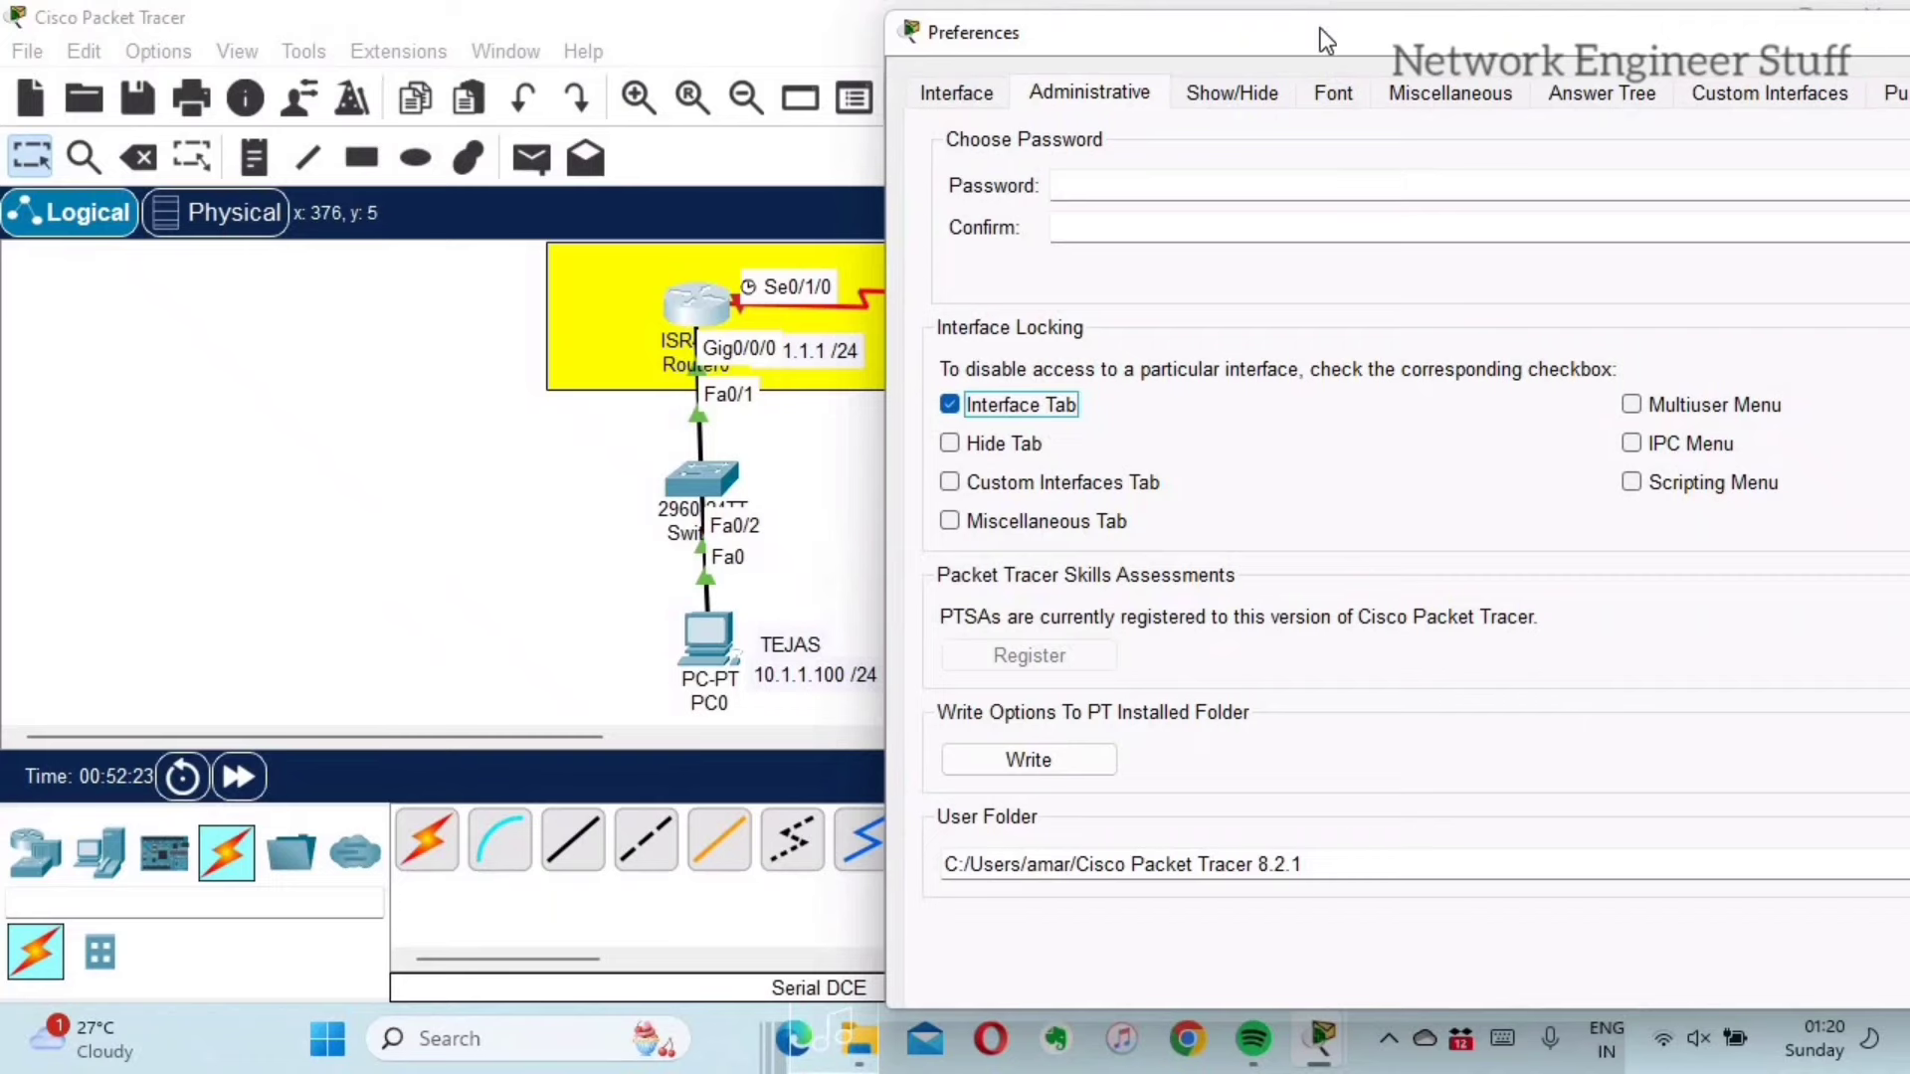
{"action": "left_click_drag", "start_coordinate": [1326, 38], "coordinate": [922, 29]}
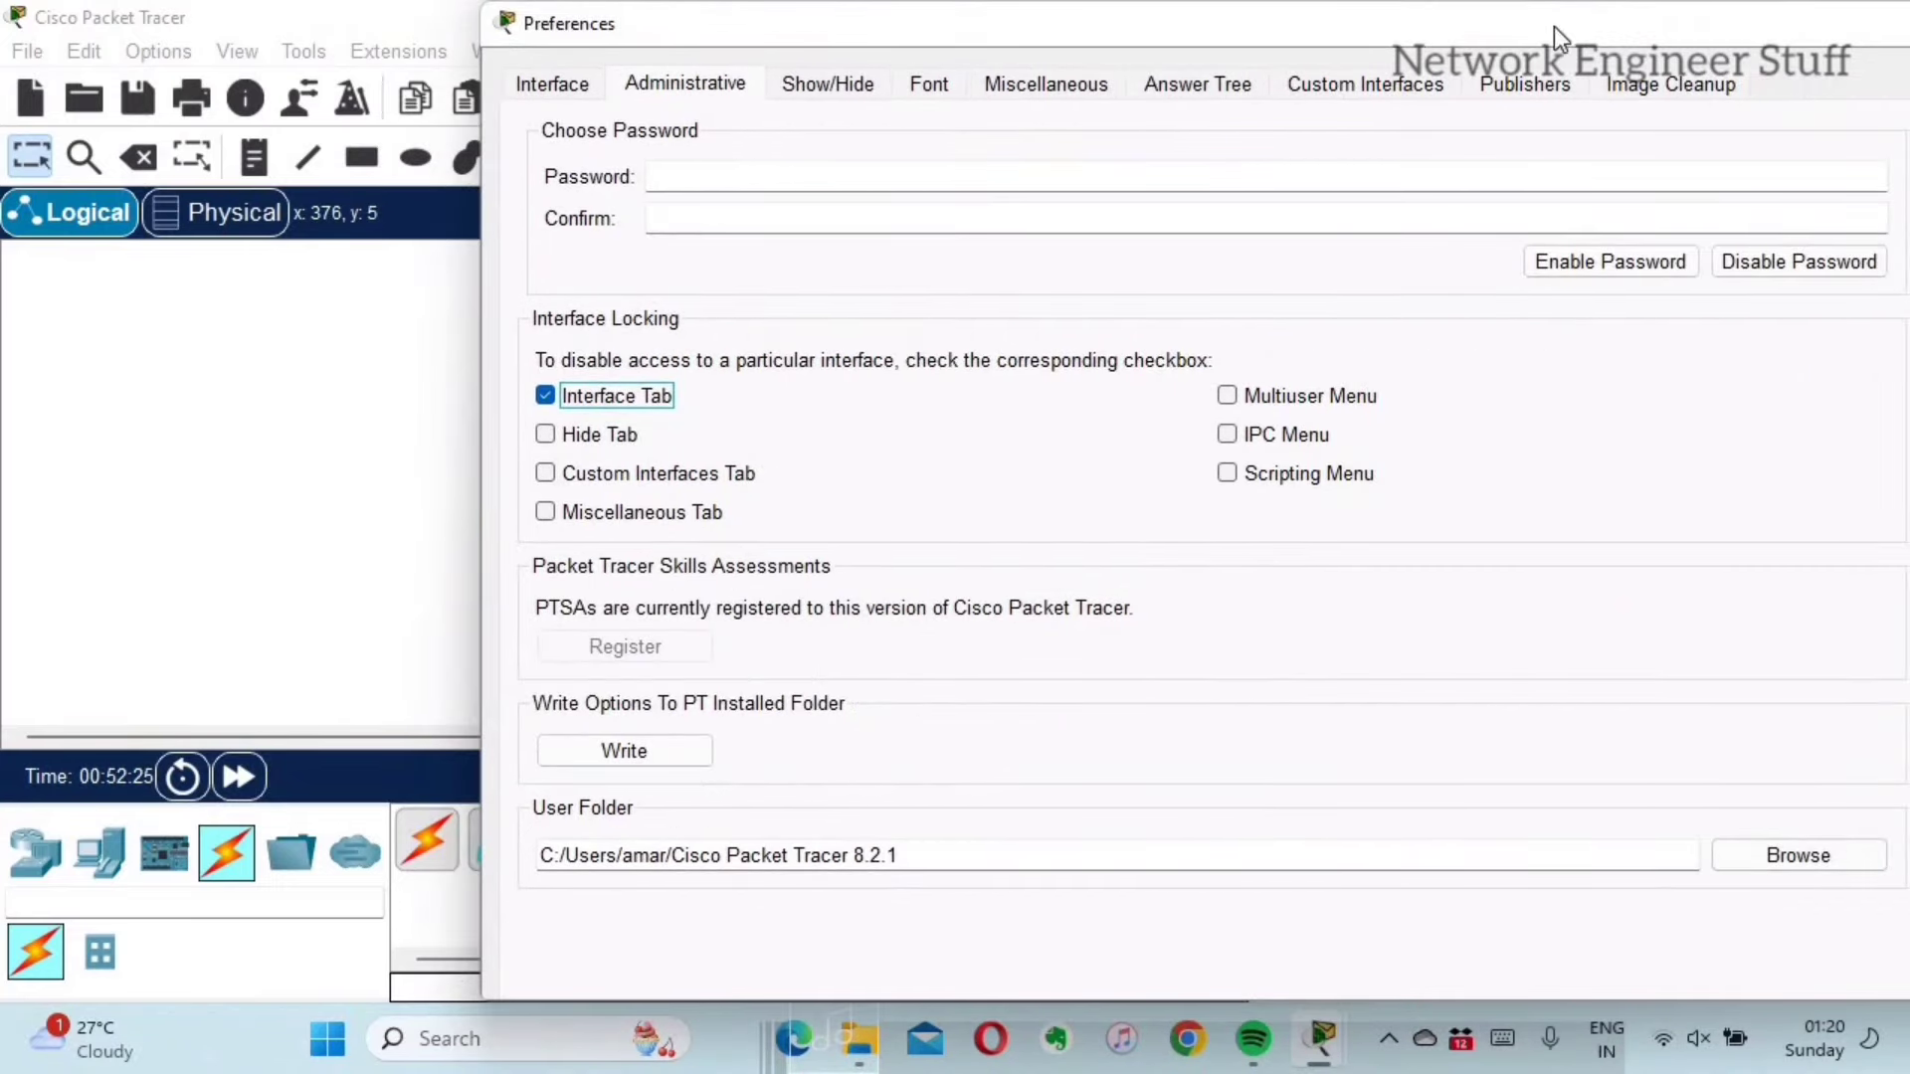
{"action": "left_click_drag", "start_coordinate": [1554, 26], "coordinate": [1349, 24]}
{"action": "left_click", "coordinate": [1733, 36]}
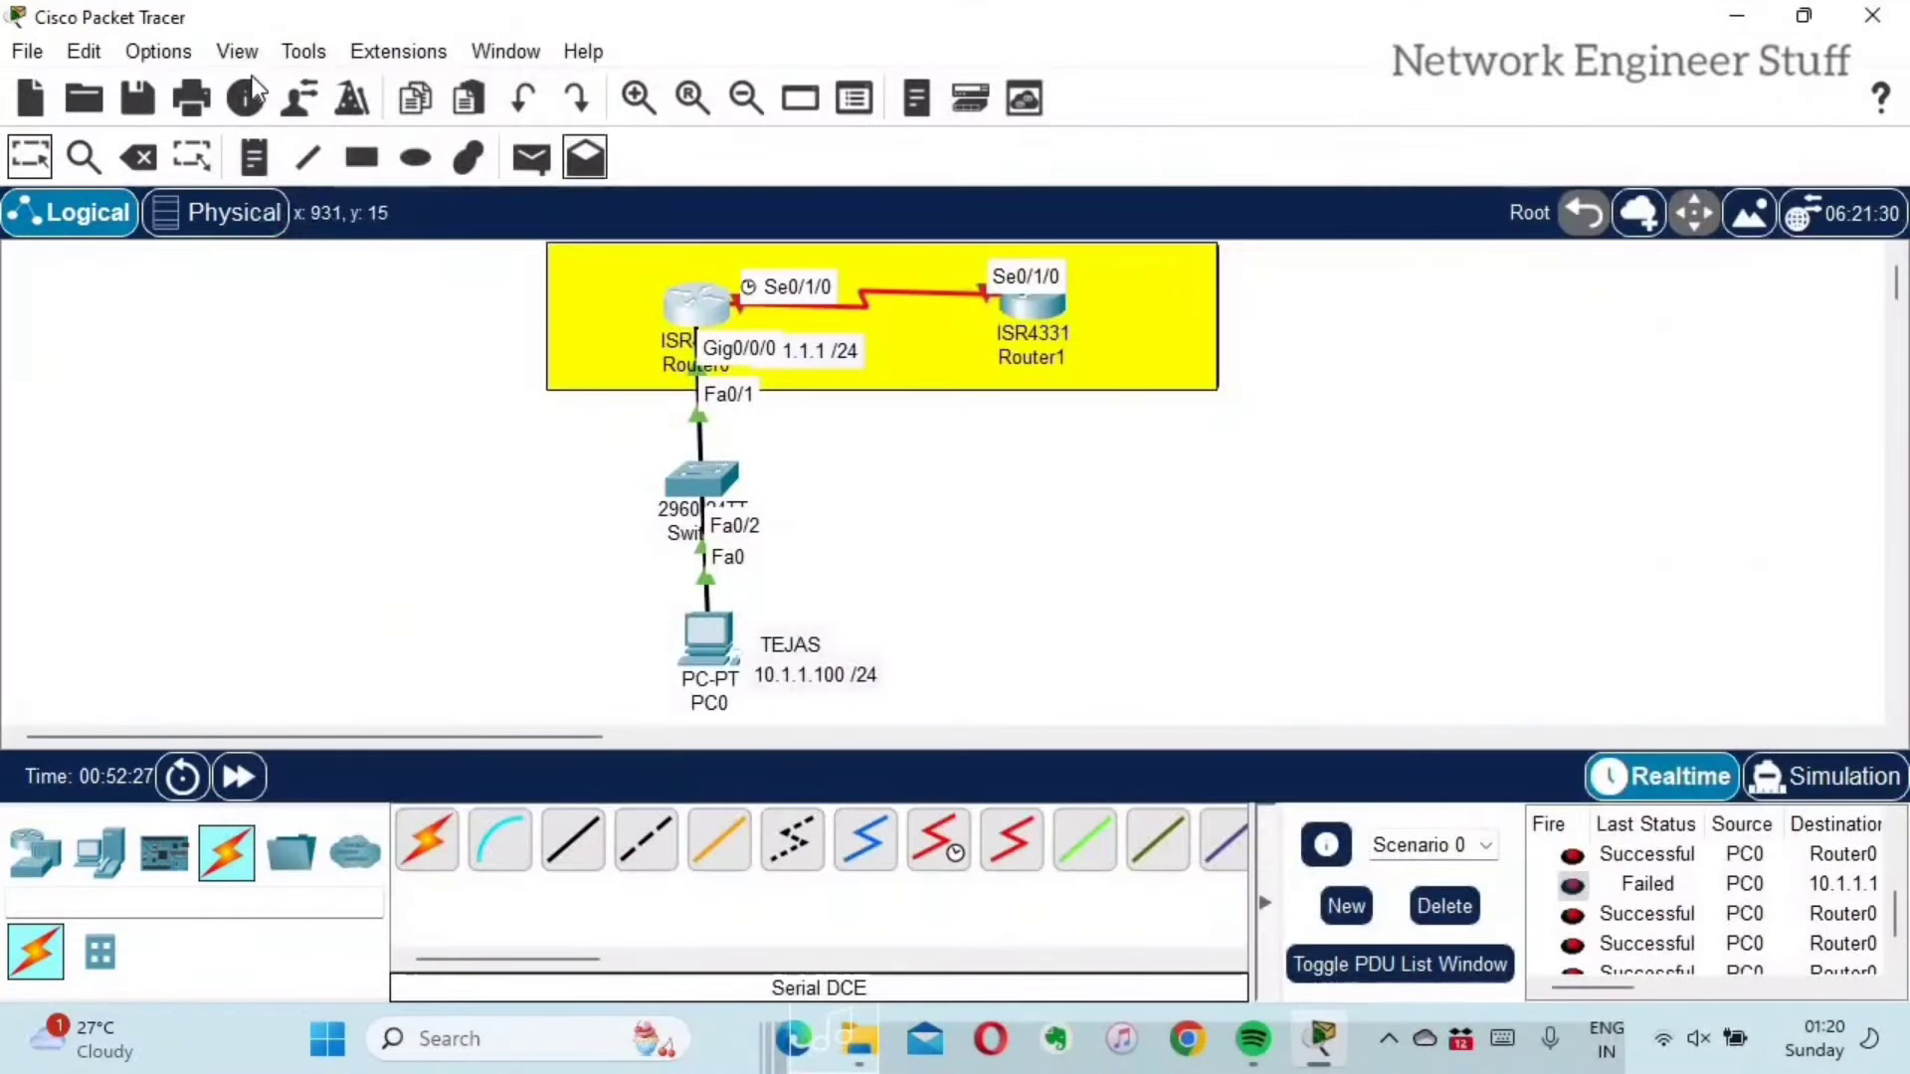
Step: Untick Interface Tab under Interface Locking on the Administrative tab and close Preferences
{"action": "left_click", "coordinate": [173, 54]}
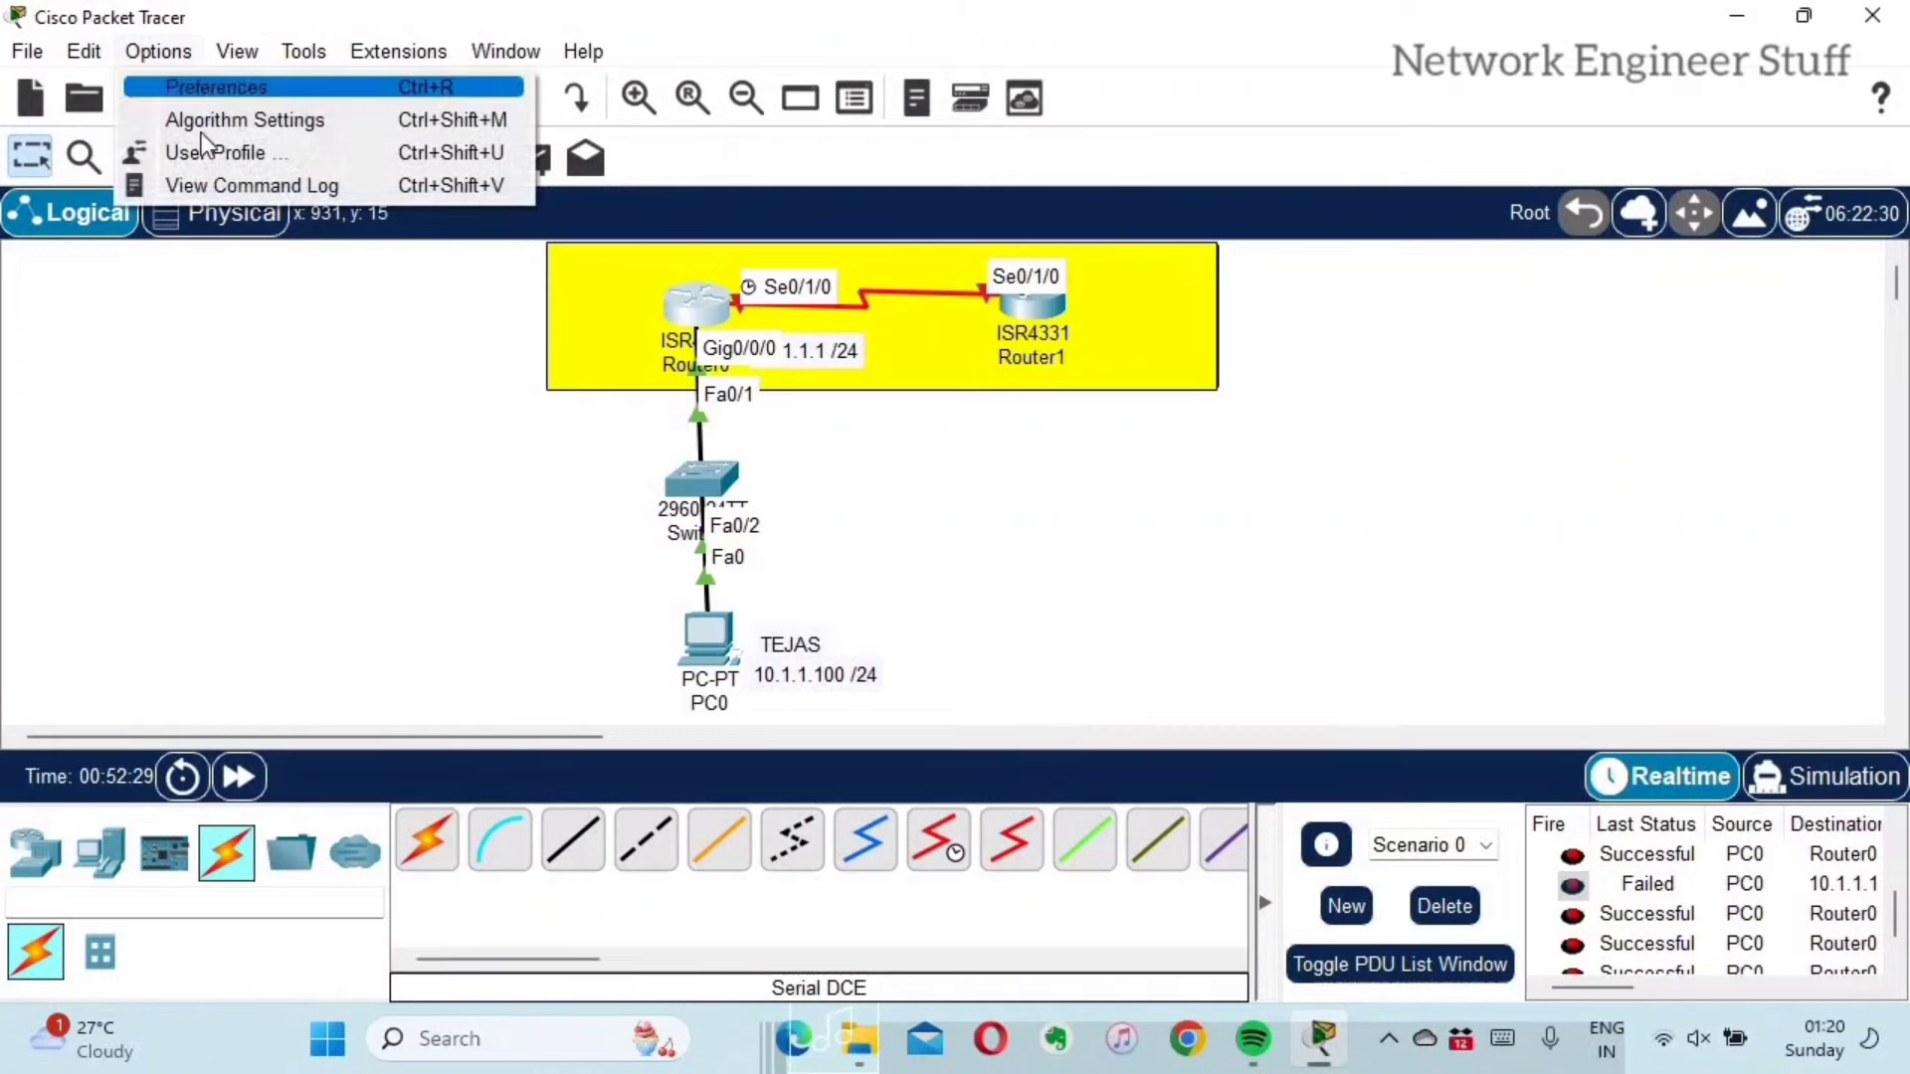
{"action": "left_click", "coordinate": [210, 87]}
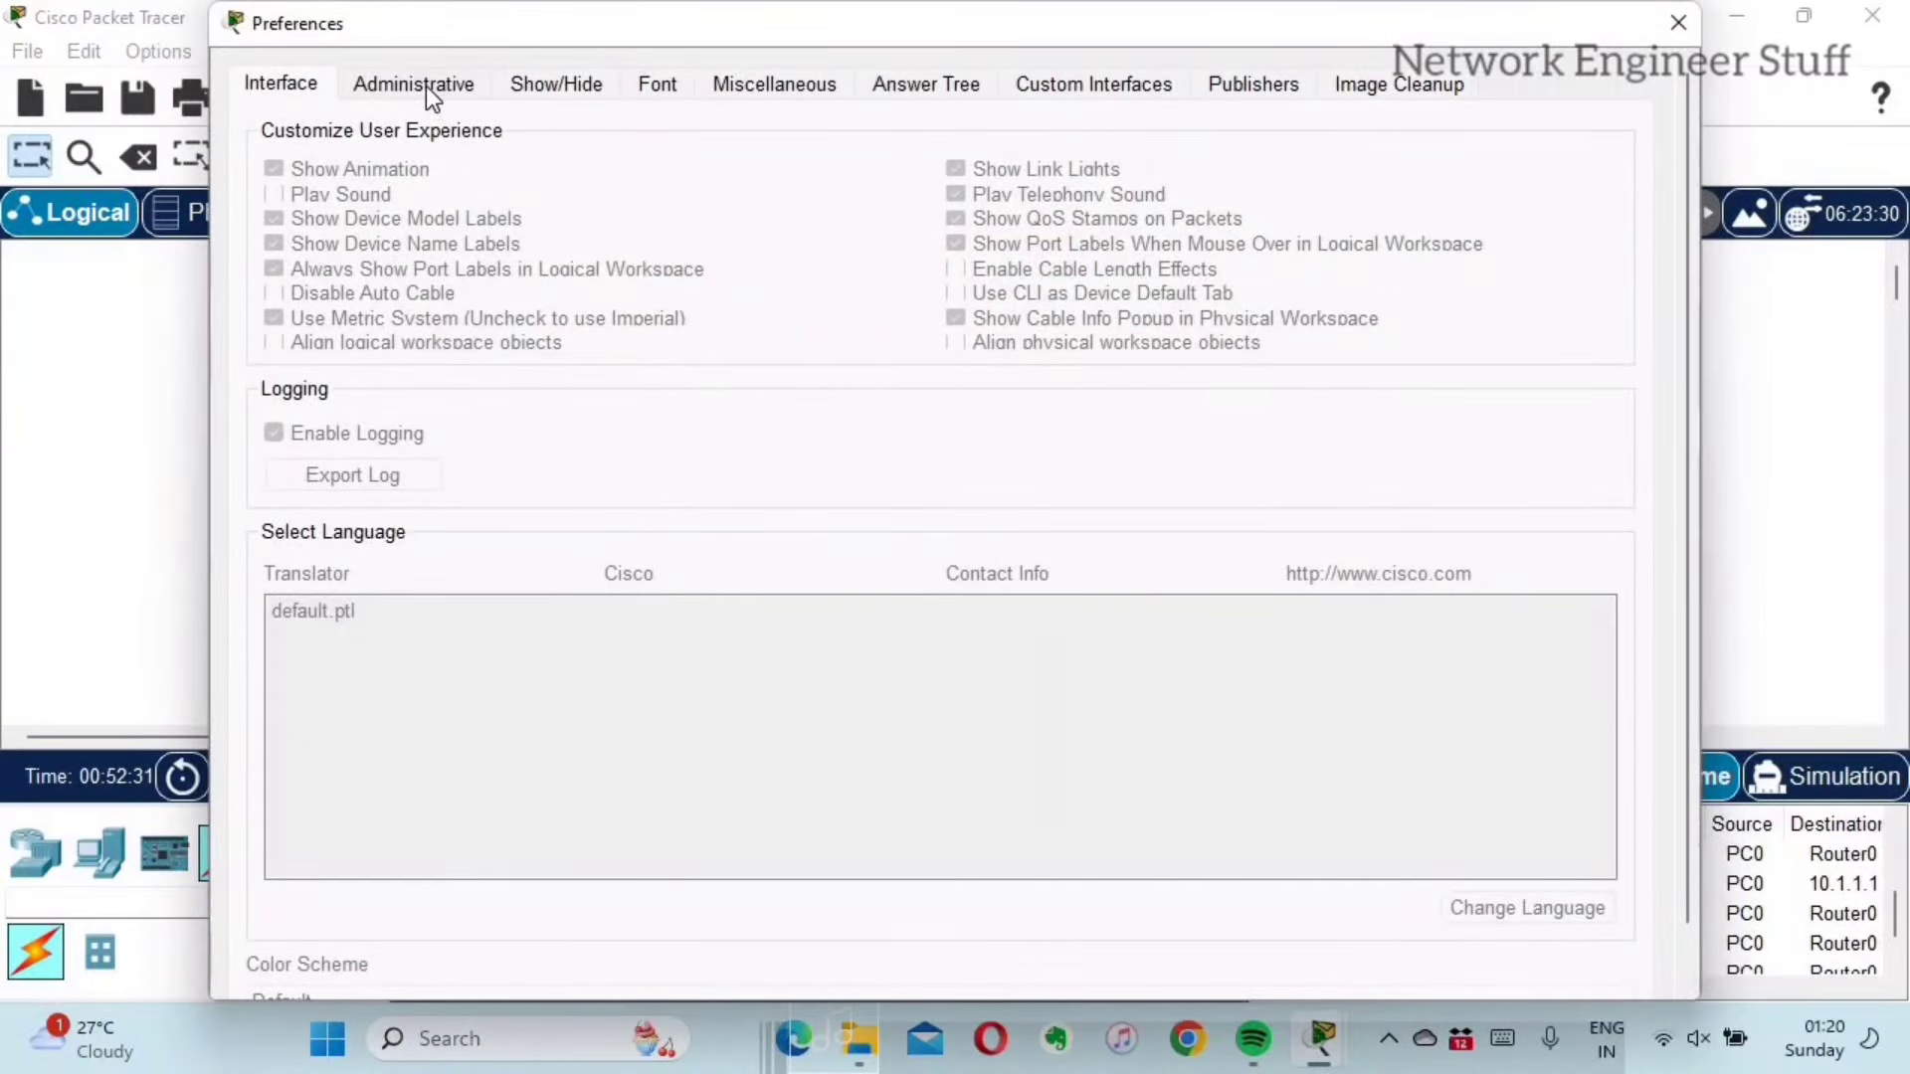
{"action": "left_click", "coordinate": [426, 86]}
{"action": "key", "text": "ctrl+shift+Tab"}
{"action": "left_click", "coordinate": [441, 80]}
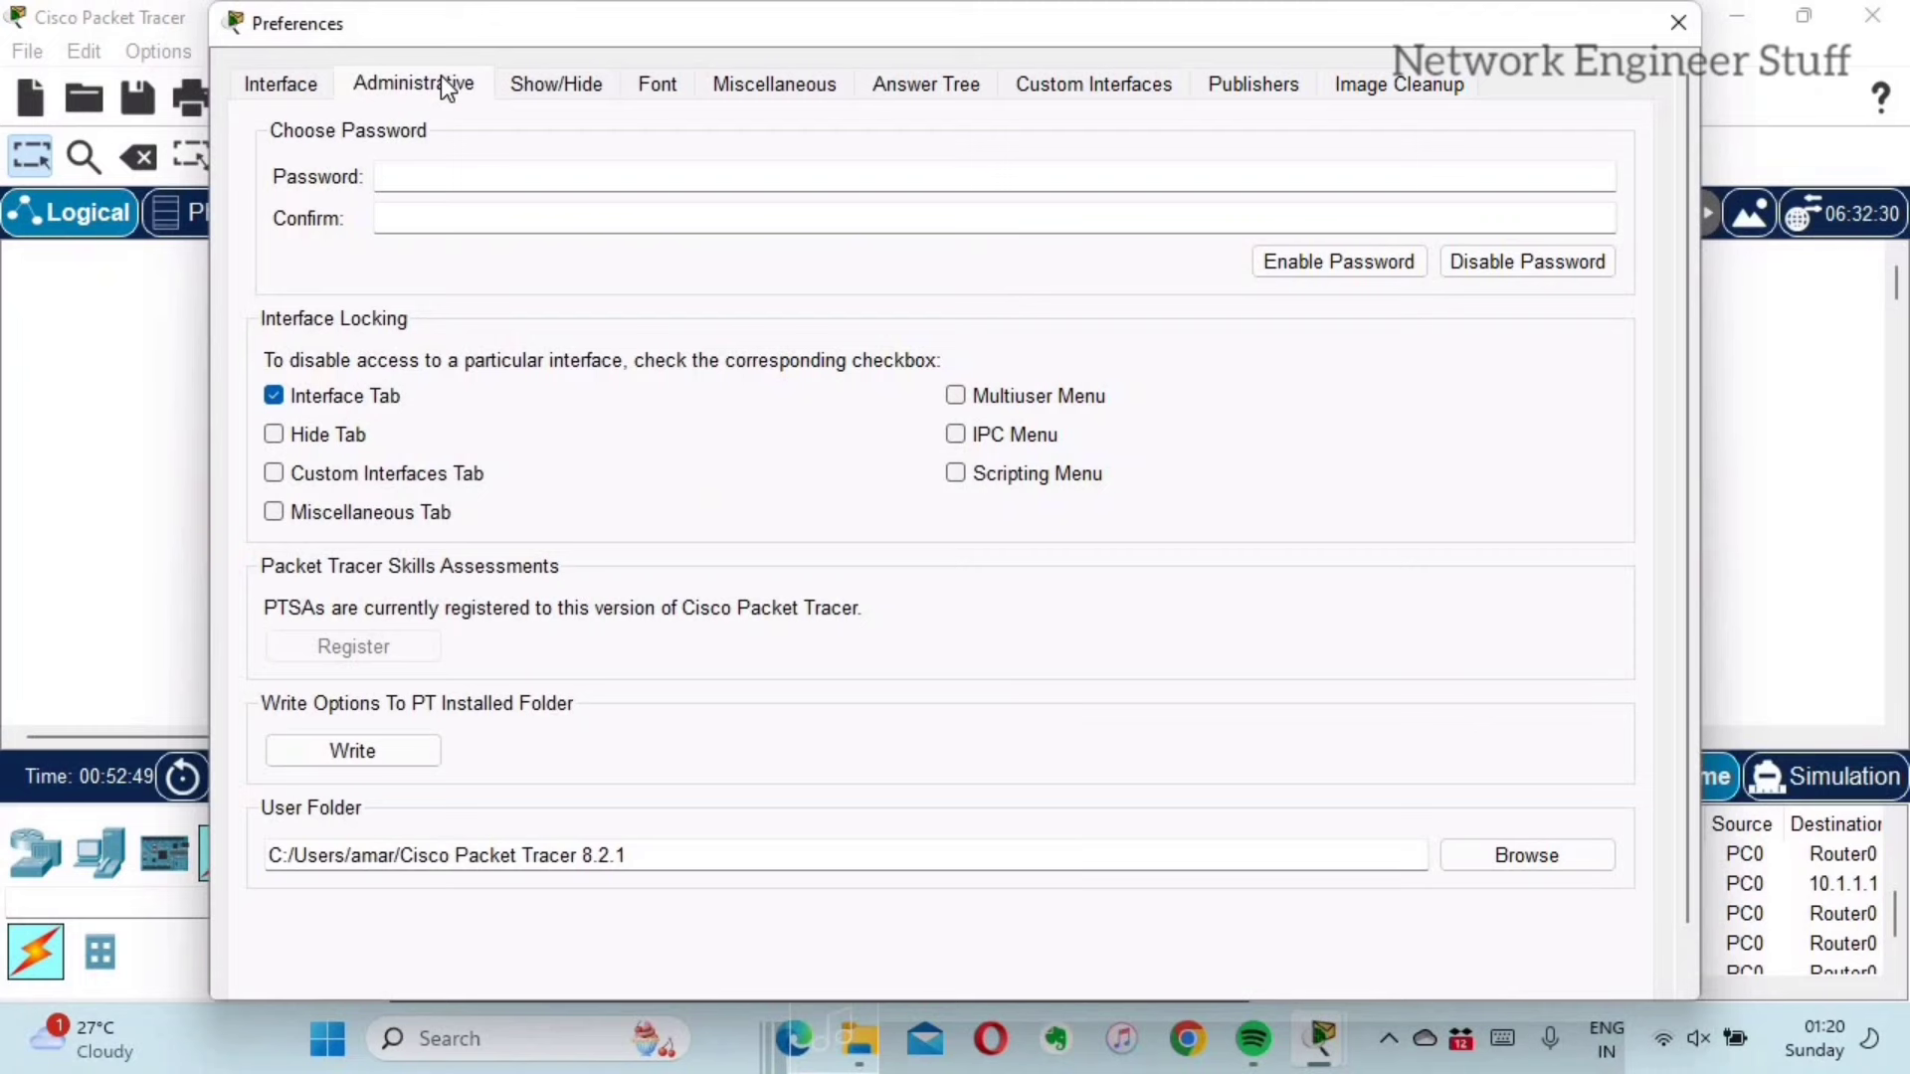
{"action": "left_click", "coordinate": [283, 397]}
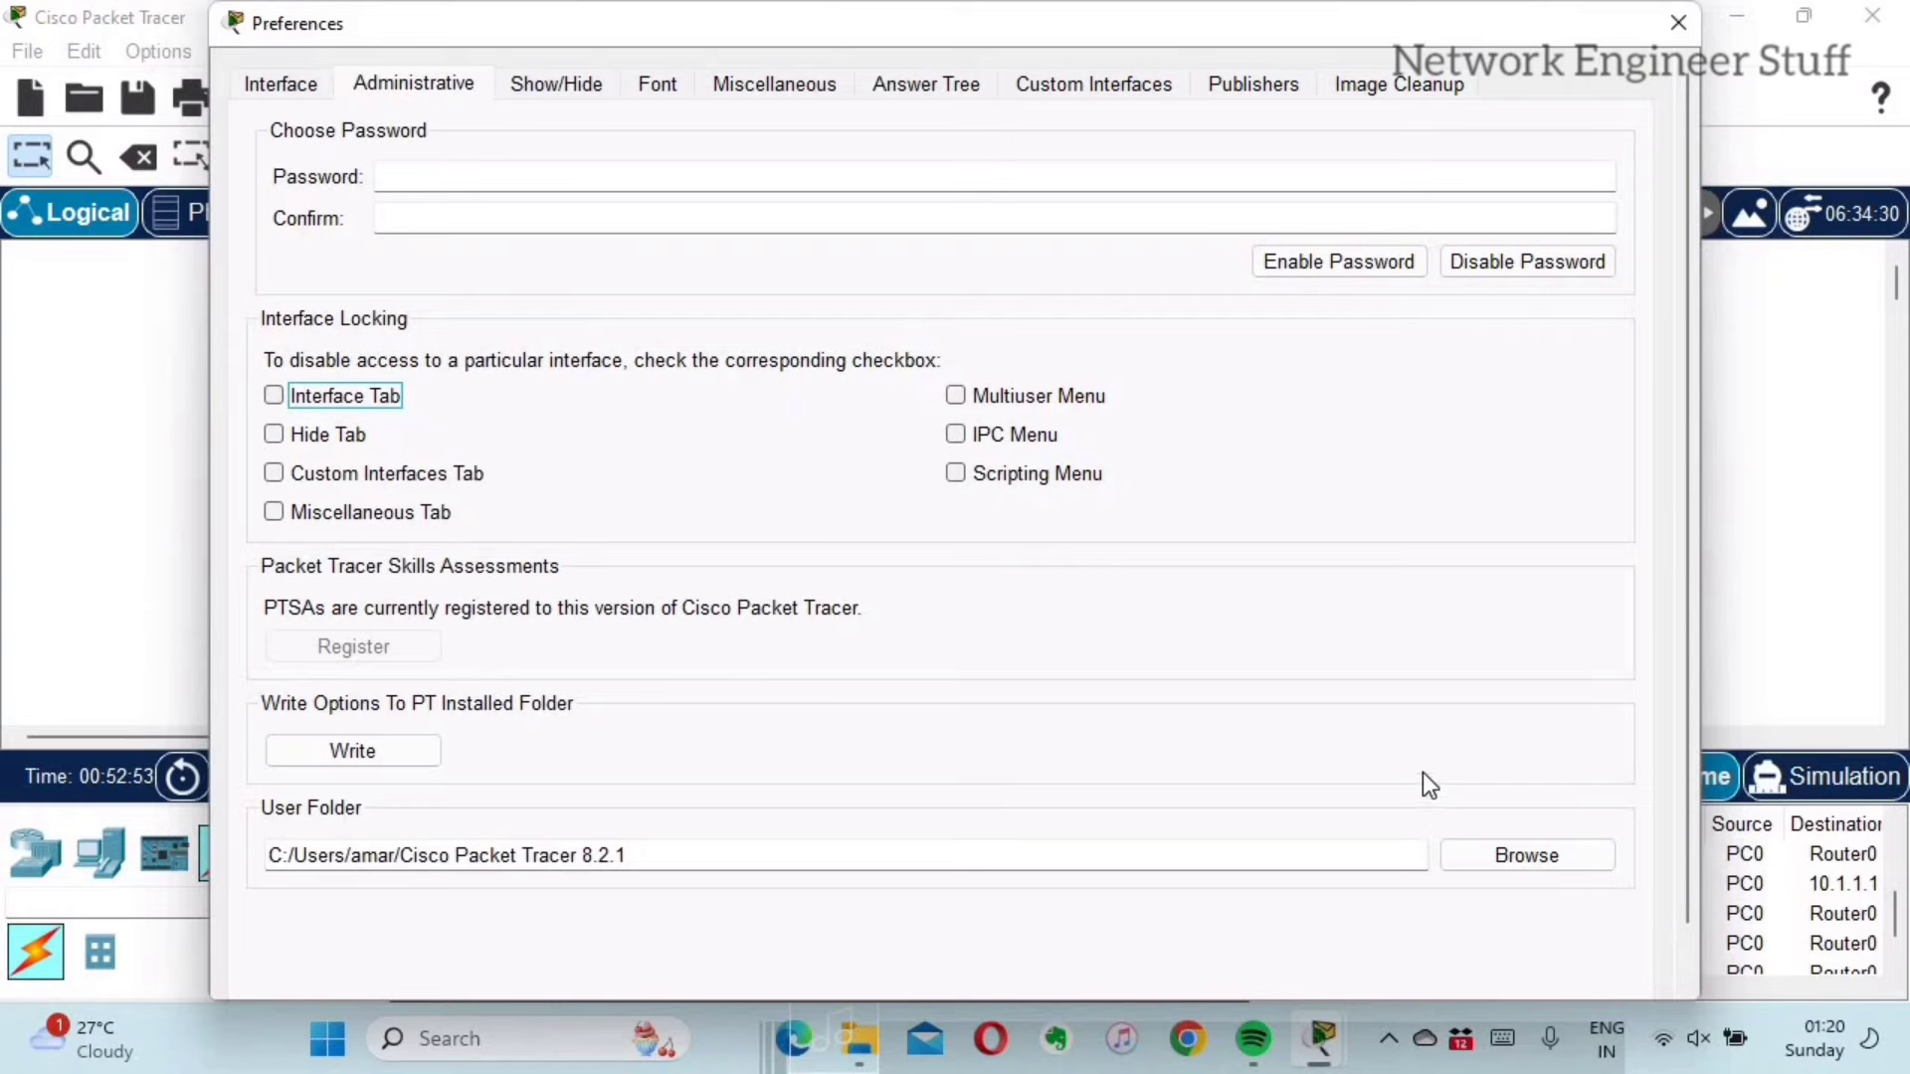
{"action": "left_click", "coordinate": [1679, 22]}
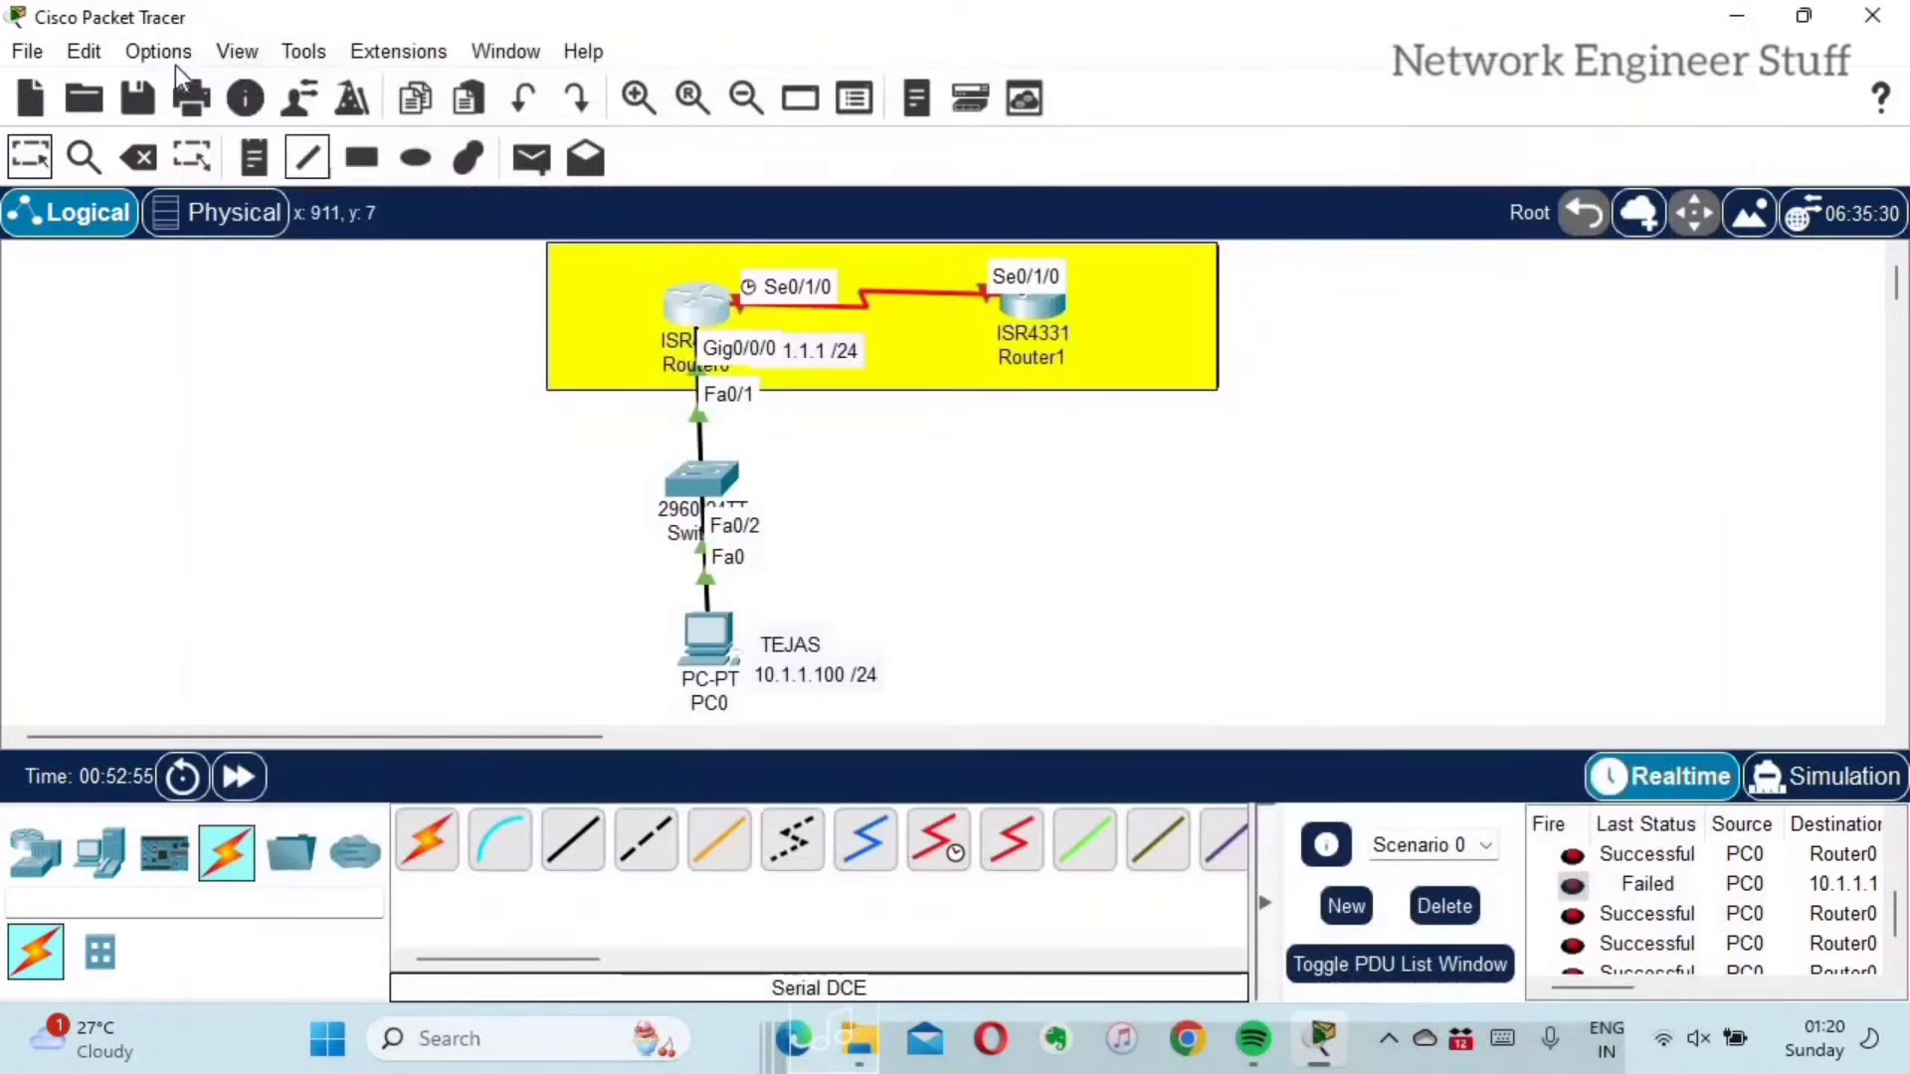
Step: In Preferences' Show/Hide settings, turn on Hide All Devices CLI Tab
{"action": "left_click", "coordinate": [169, 63]}
{"action": "left_click", "coordinate": [298, 87]}
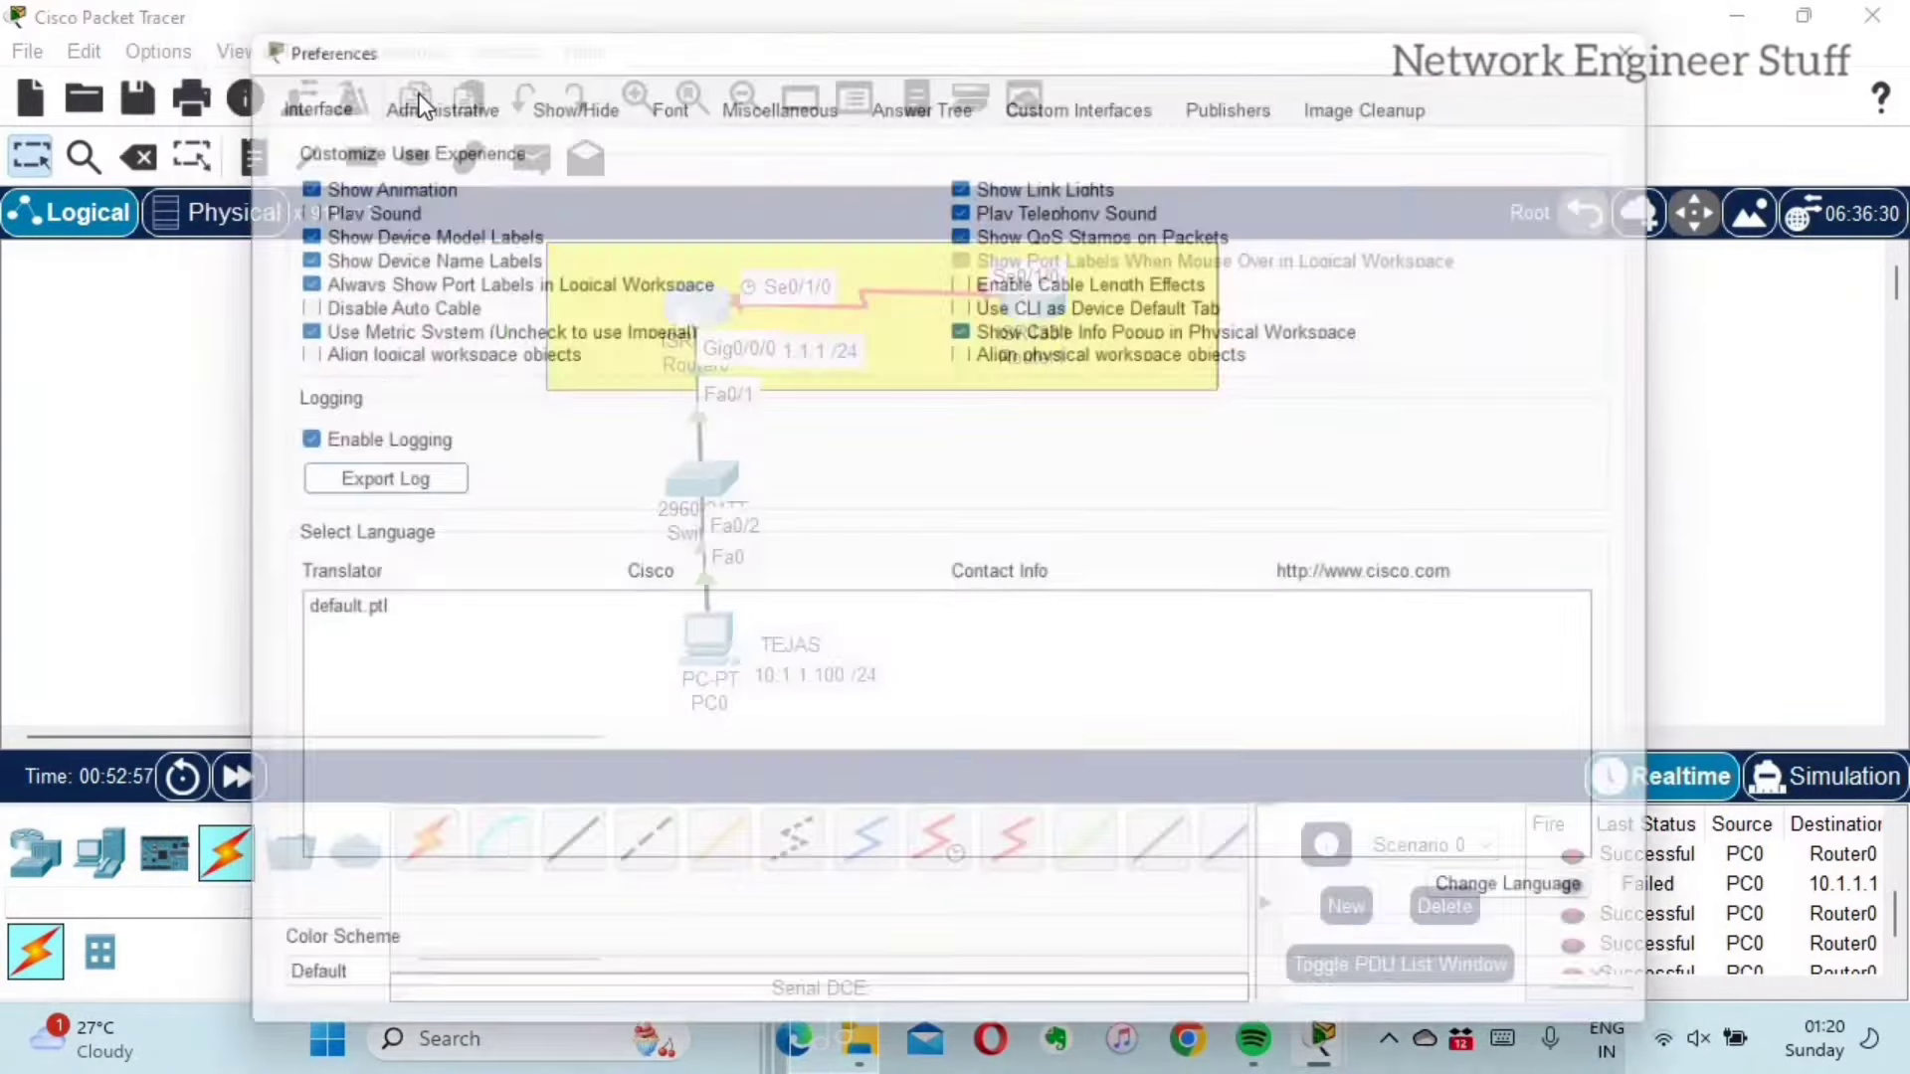
{"action": "left_click", "coordinate": [419, 85]}
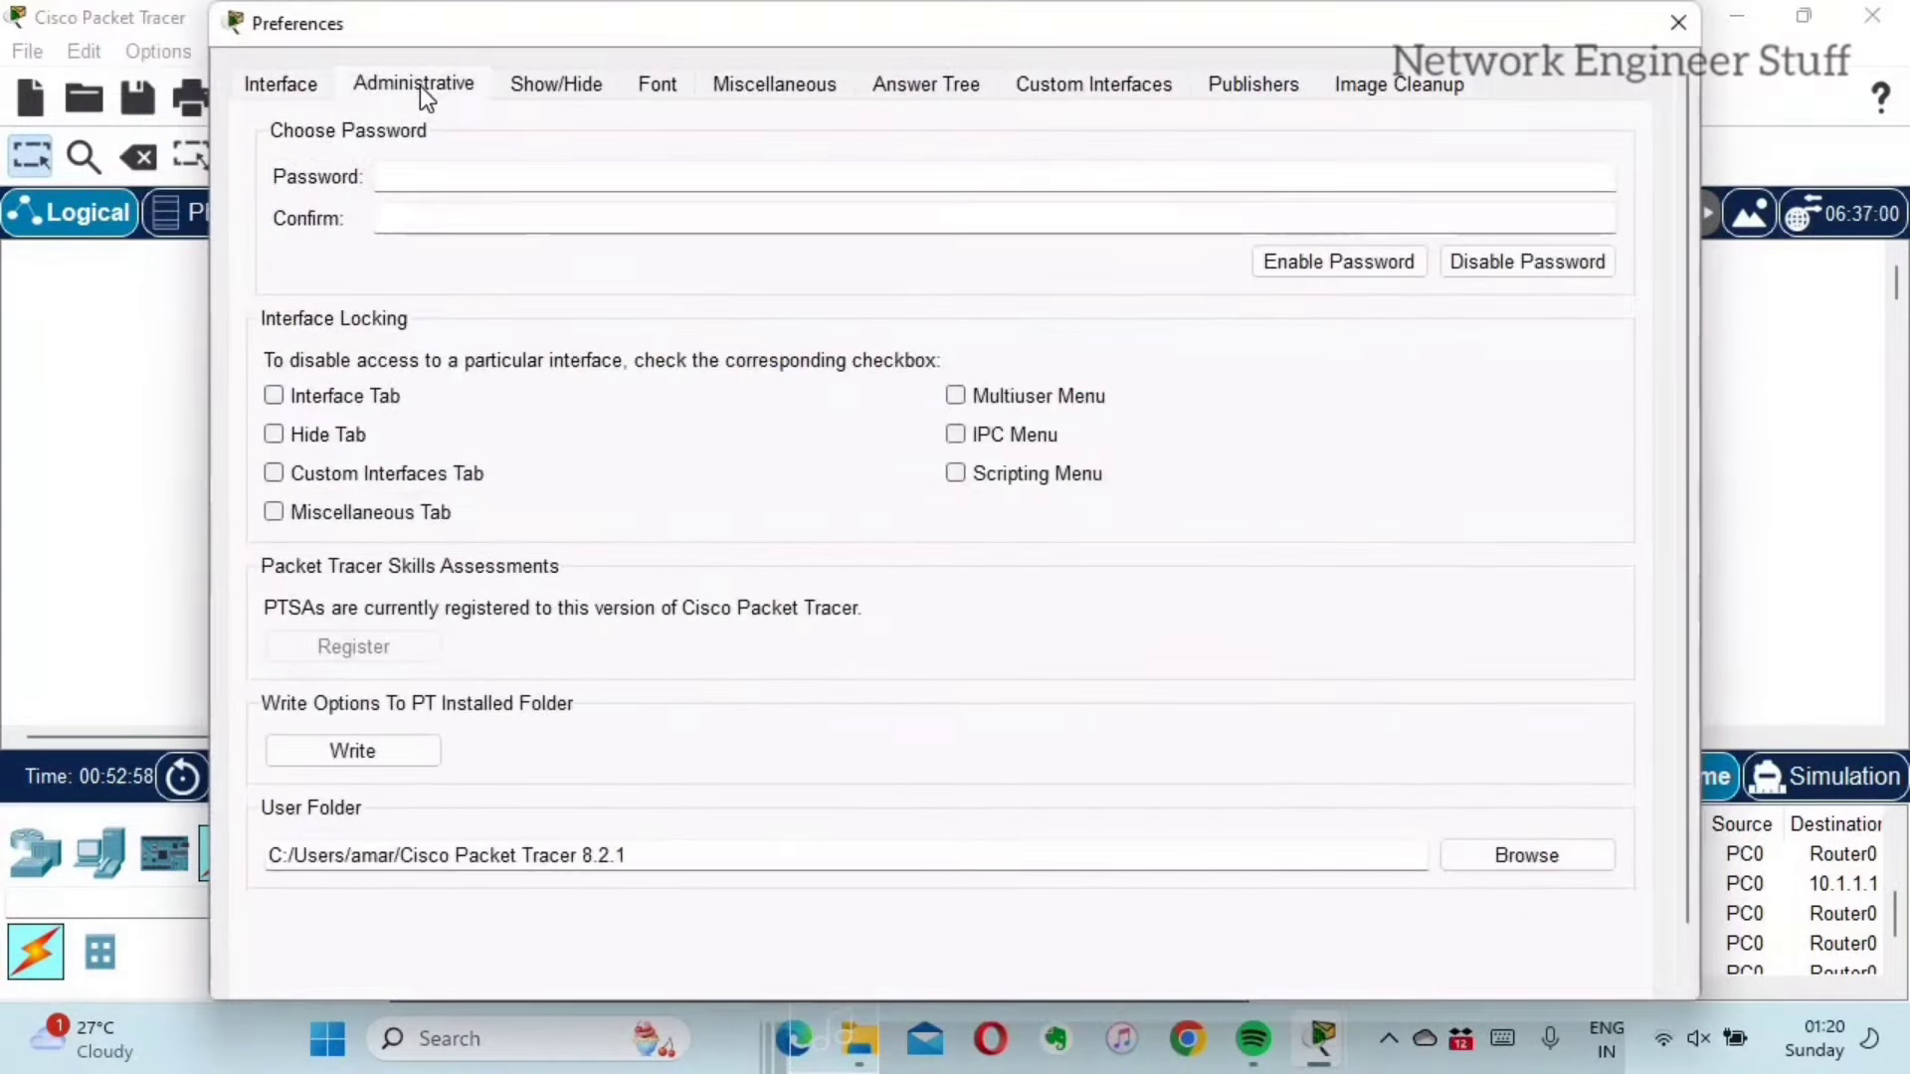
{"action": "left_click", "coordinate": [575, 81]}
{"action": "left_click_drag", "start_coordinate": [667, 25], "coordinate": [1369, 33]}
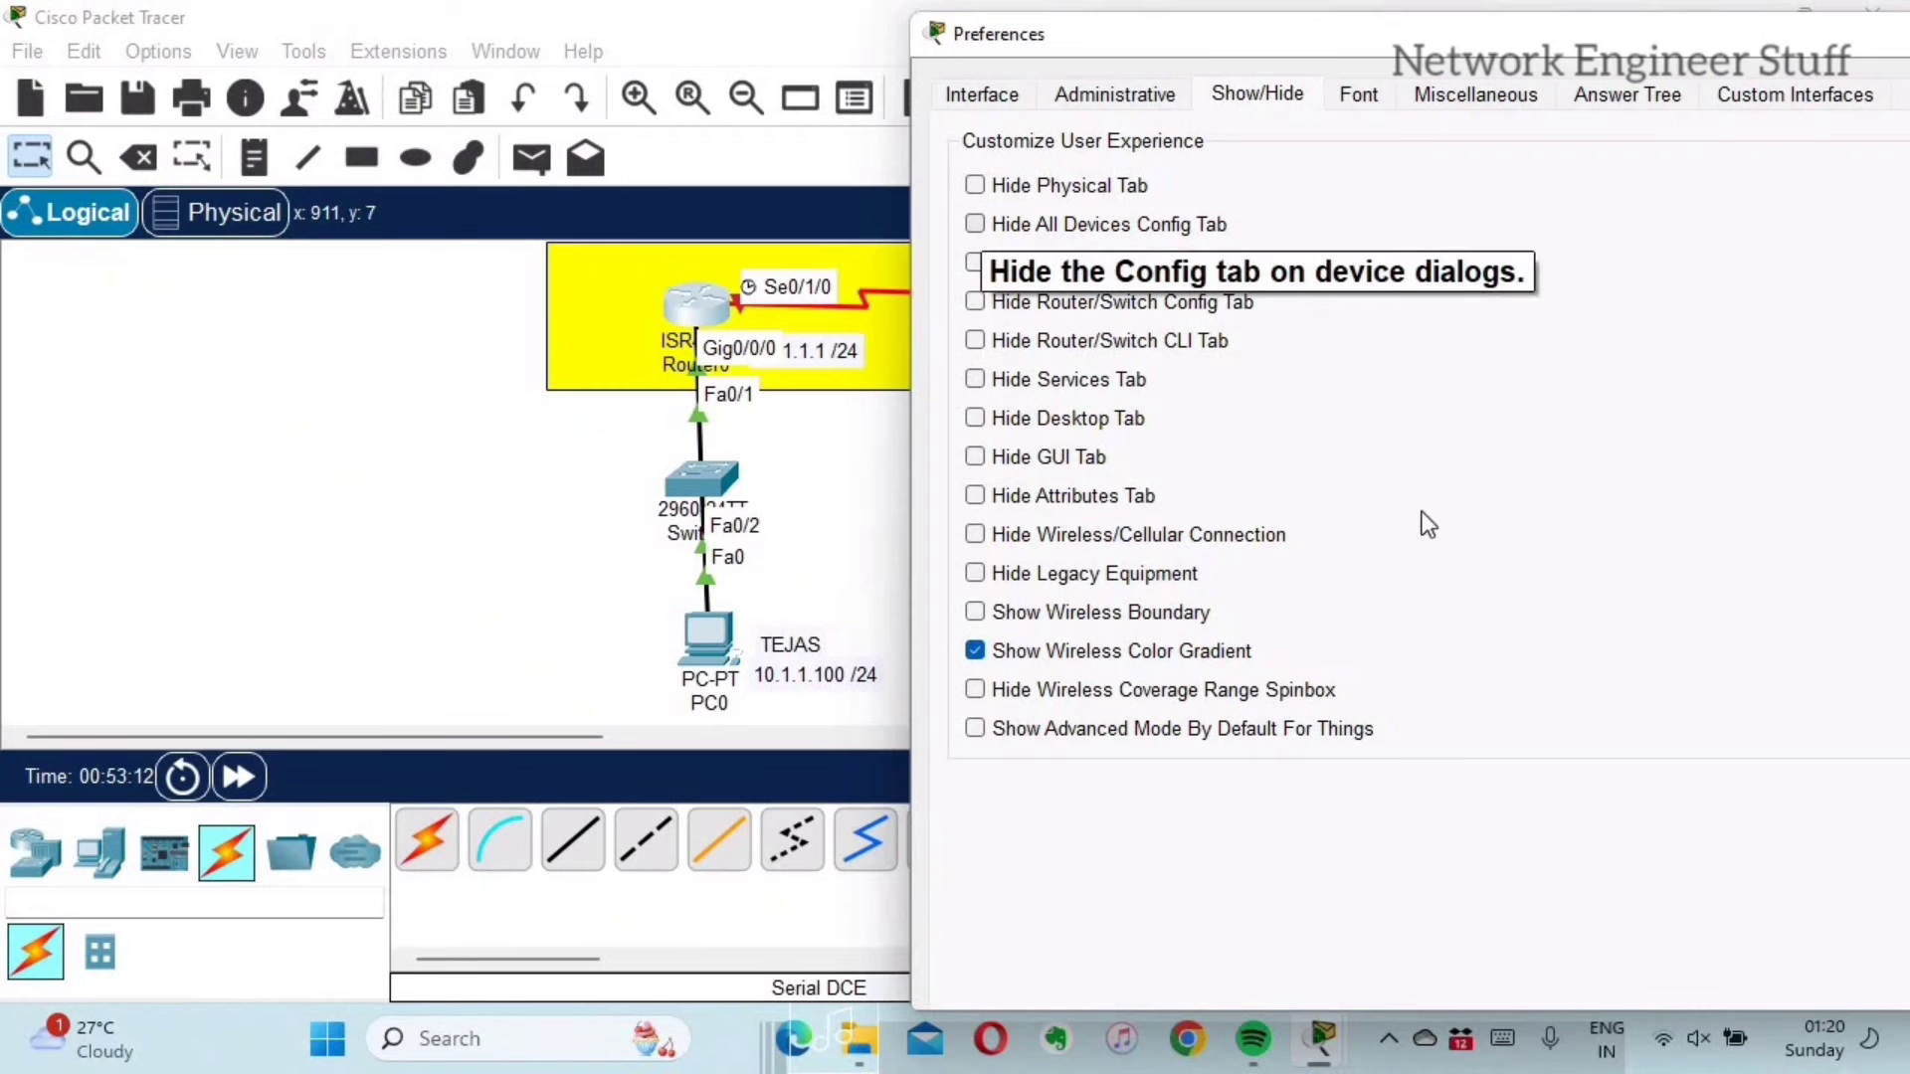
{"action": "left_click", "coordinate": [975, 263]}
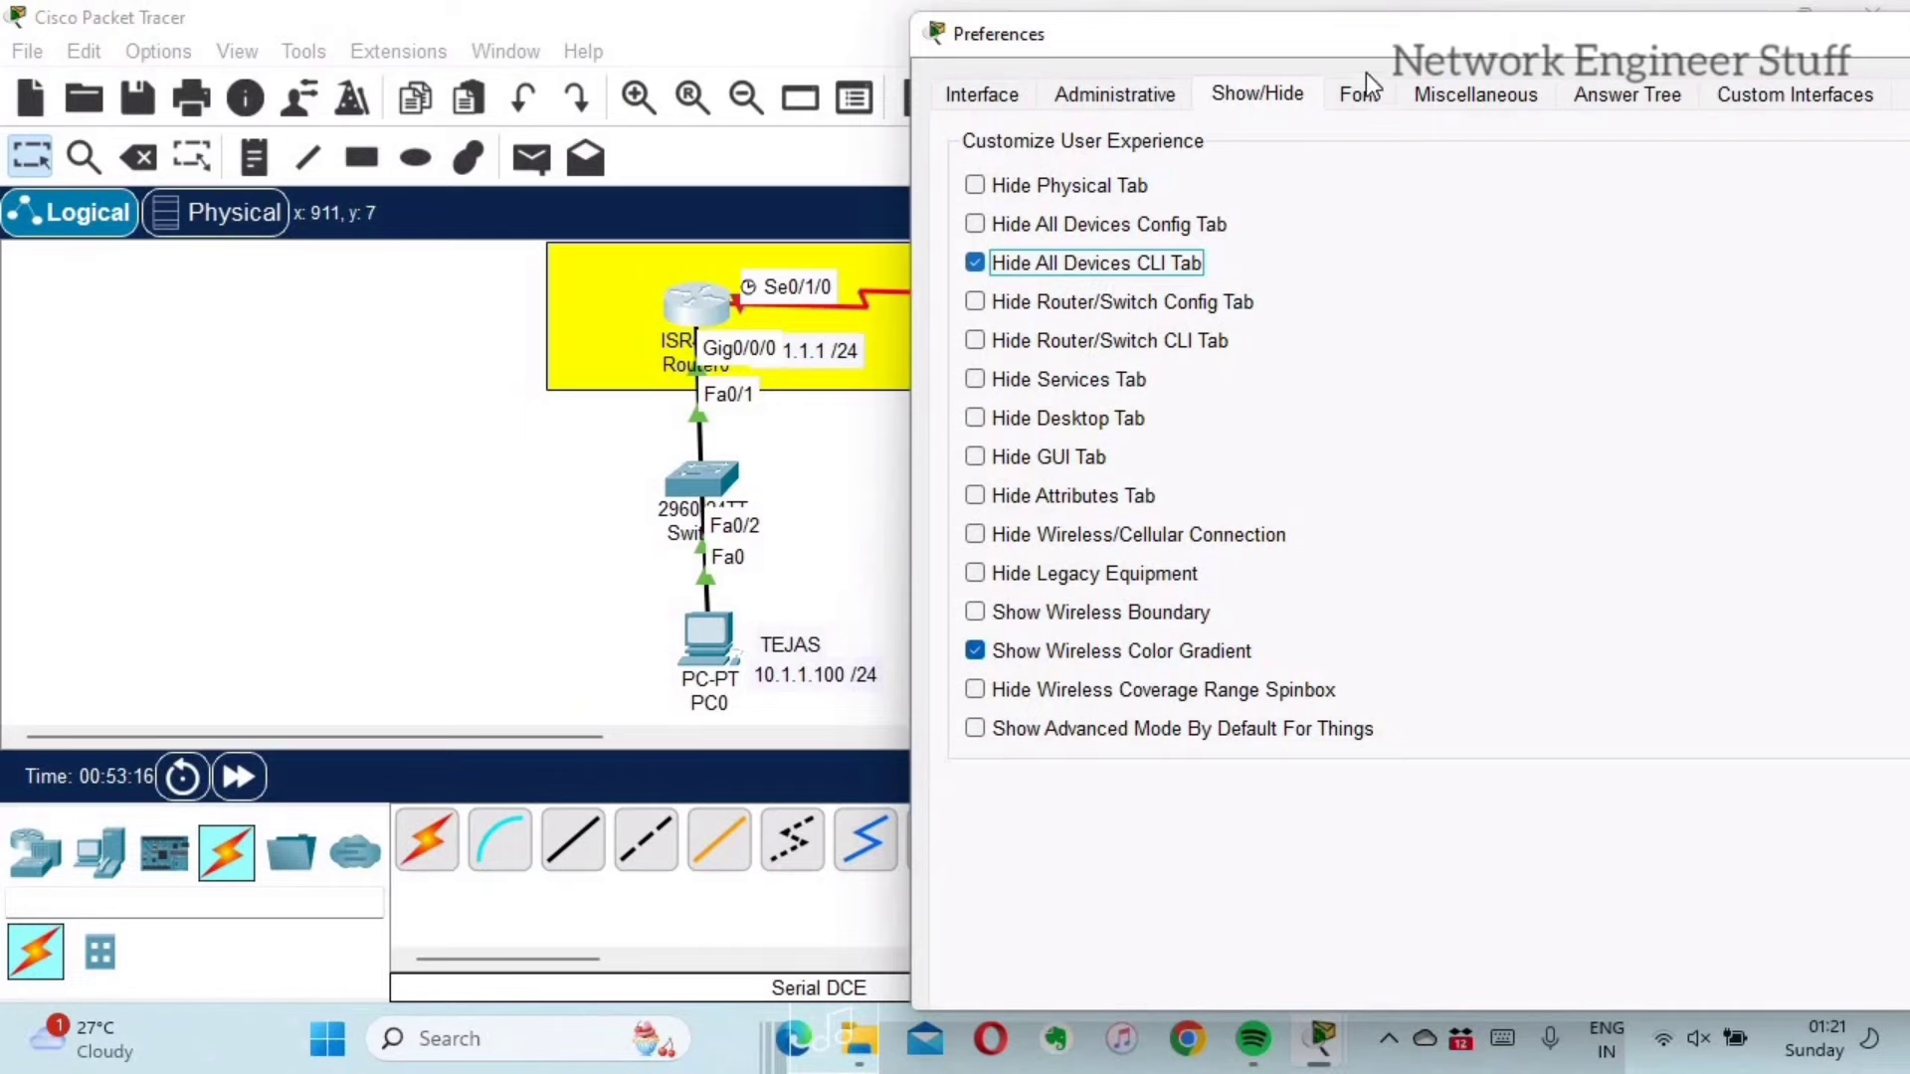
Step: Close Preferences and confirm Router0's device window no longer has a CLI tab
{"action": "left_click_drag", "start_coordinate": [1072, 44], "coordinate": [376, 56]}
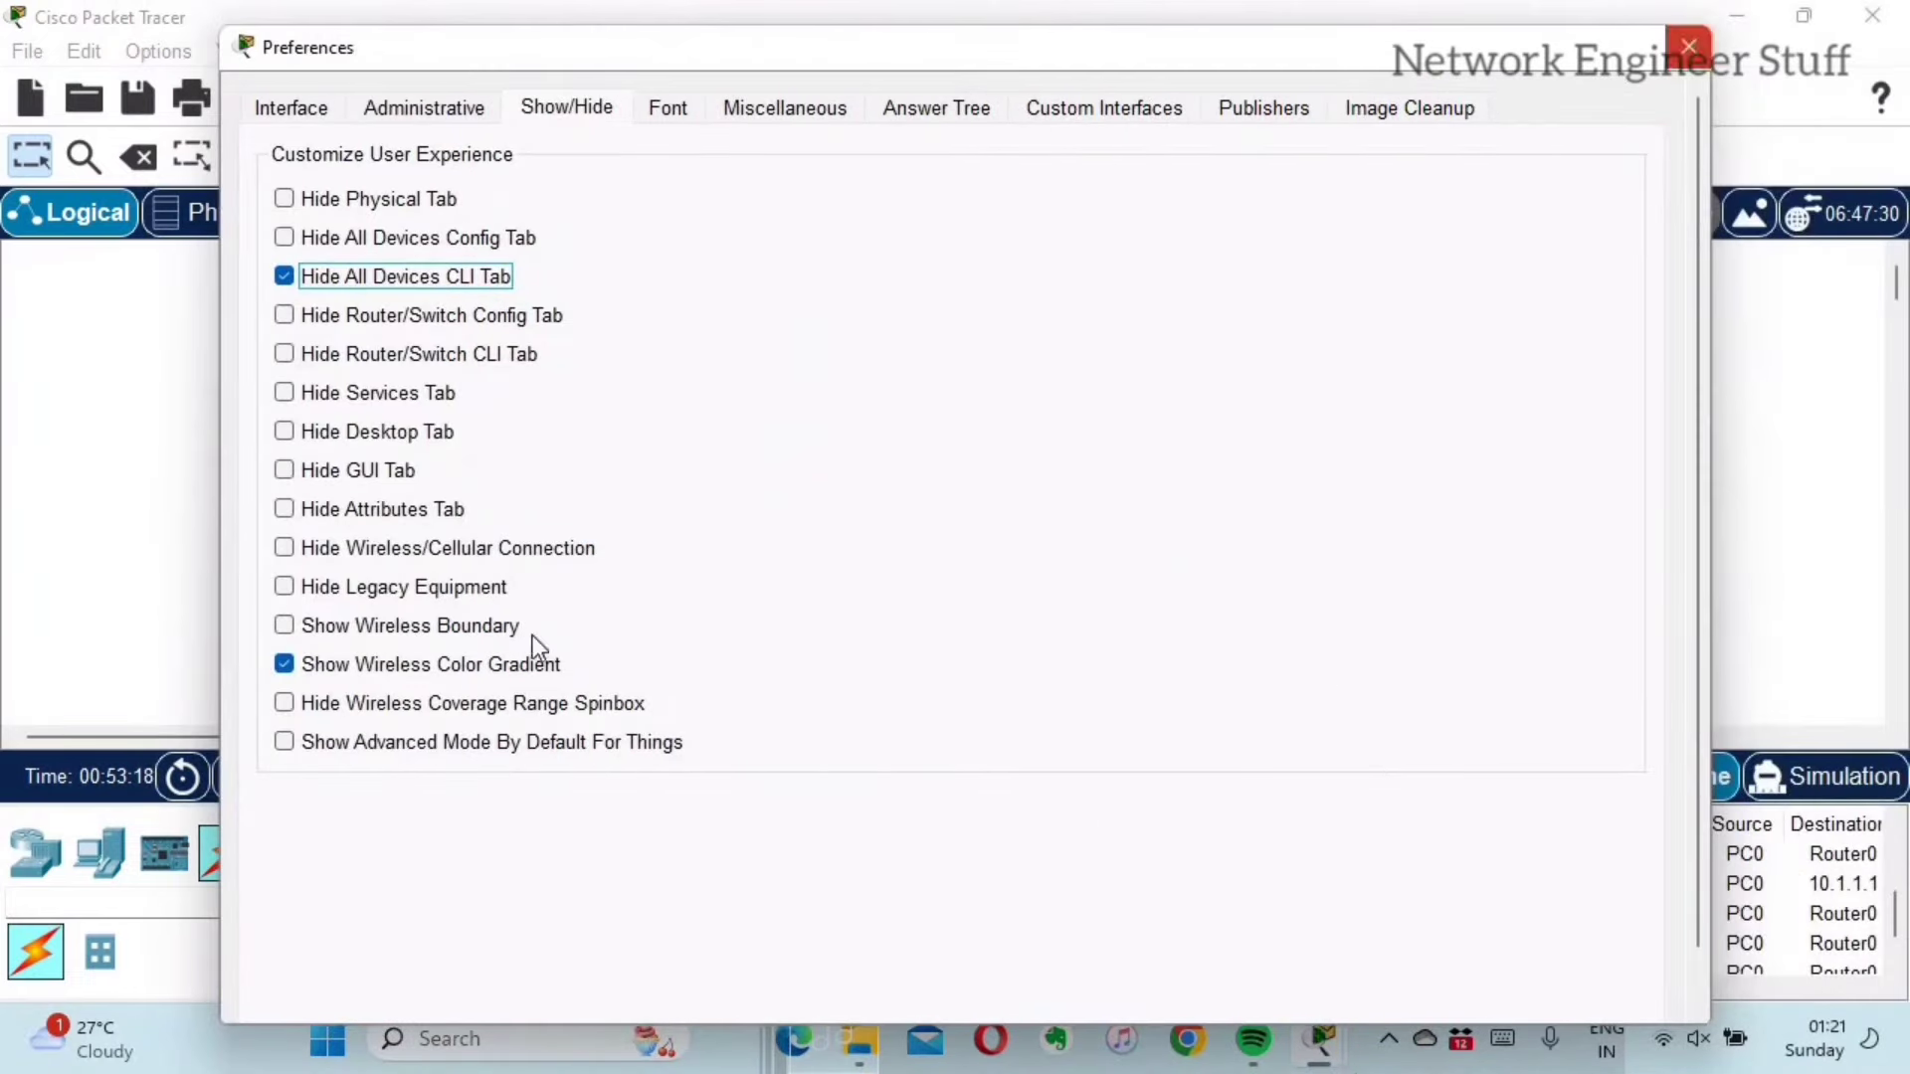
{"action": "left_click", "coordinate": [1683, 48]}
{"action": "left_click", "coordinate": [703, 308]}
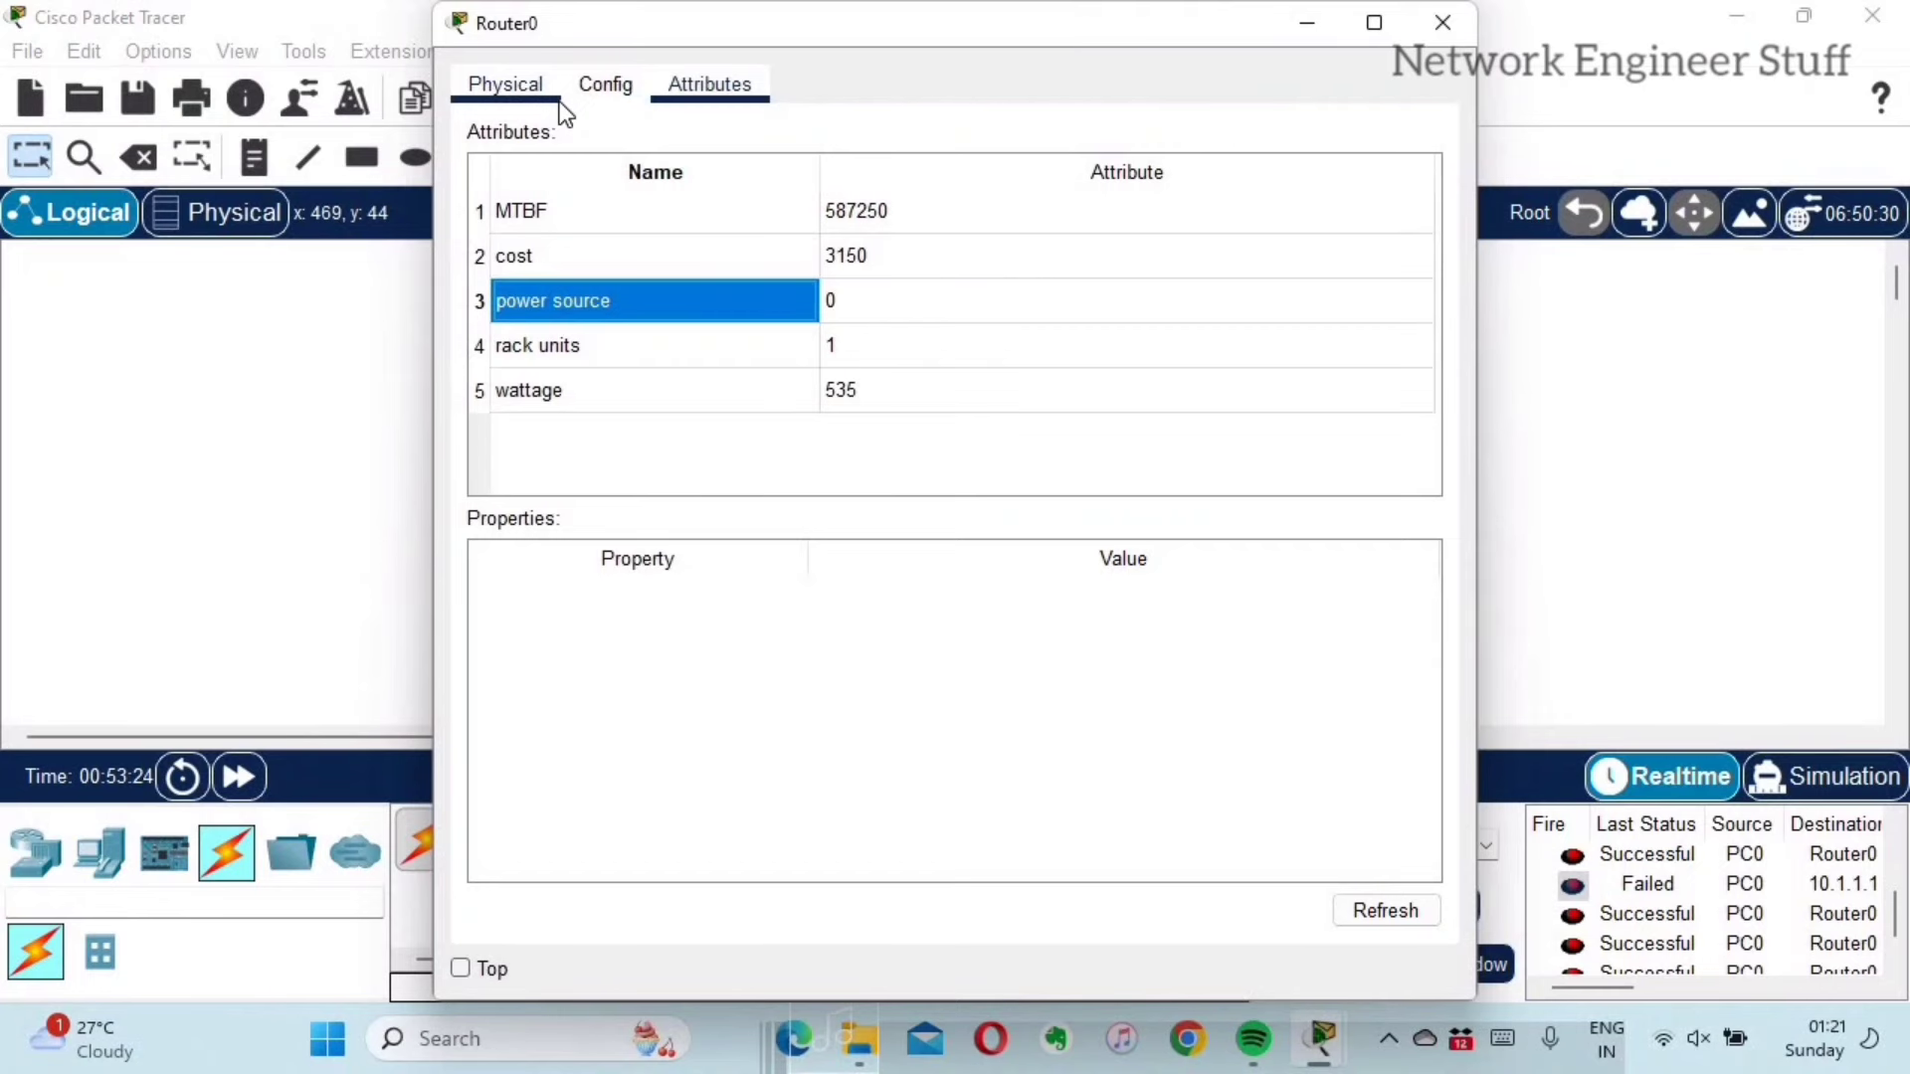
{"action": "left_click", "coordinate": [1432, 18]}
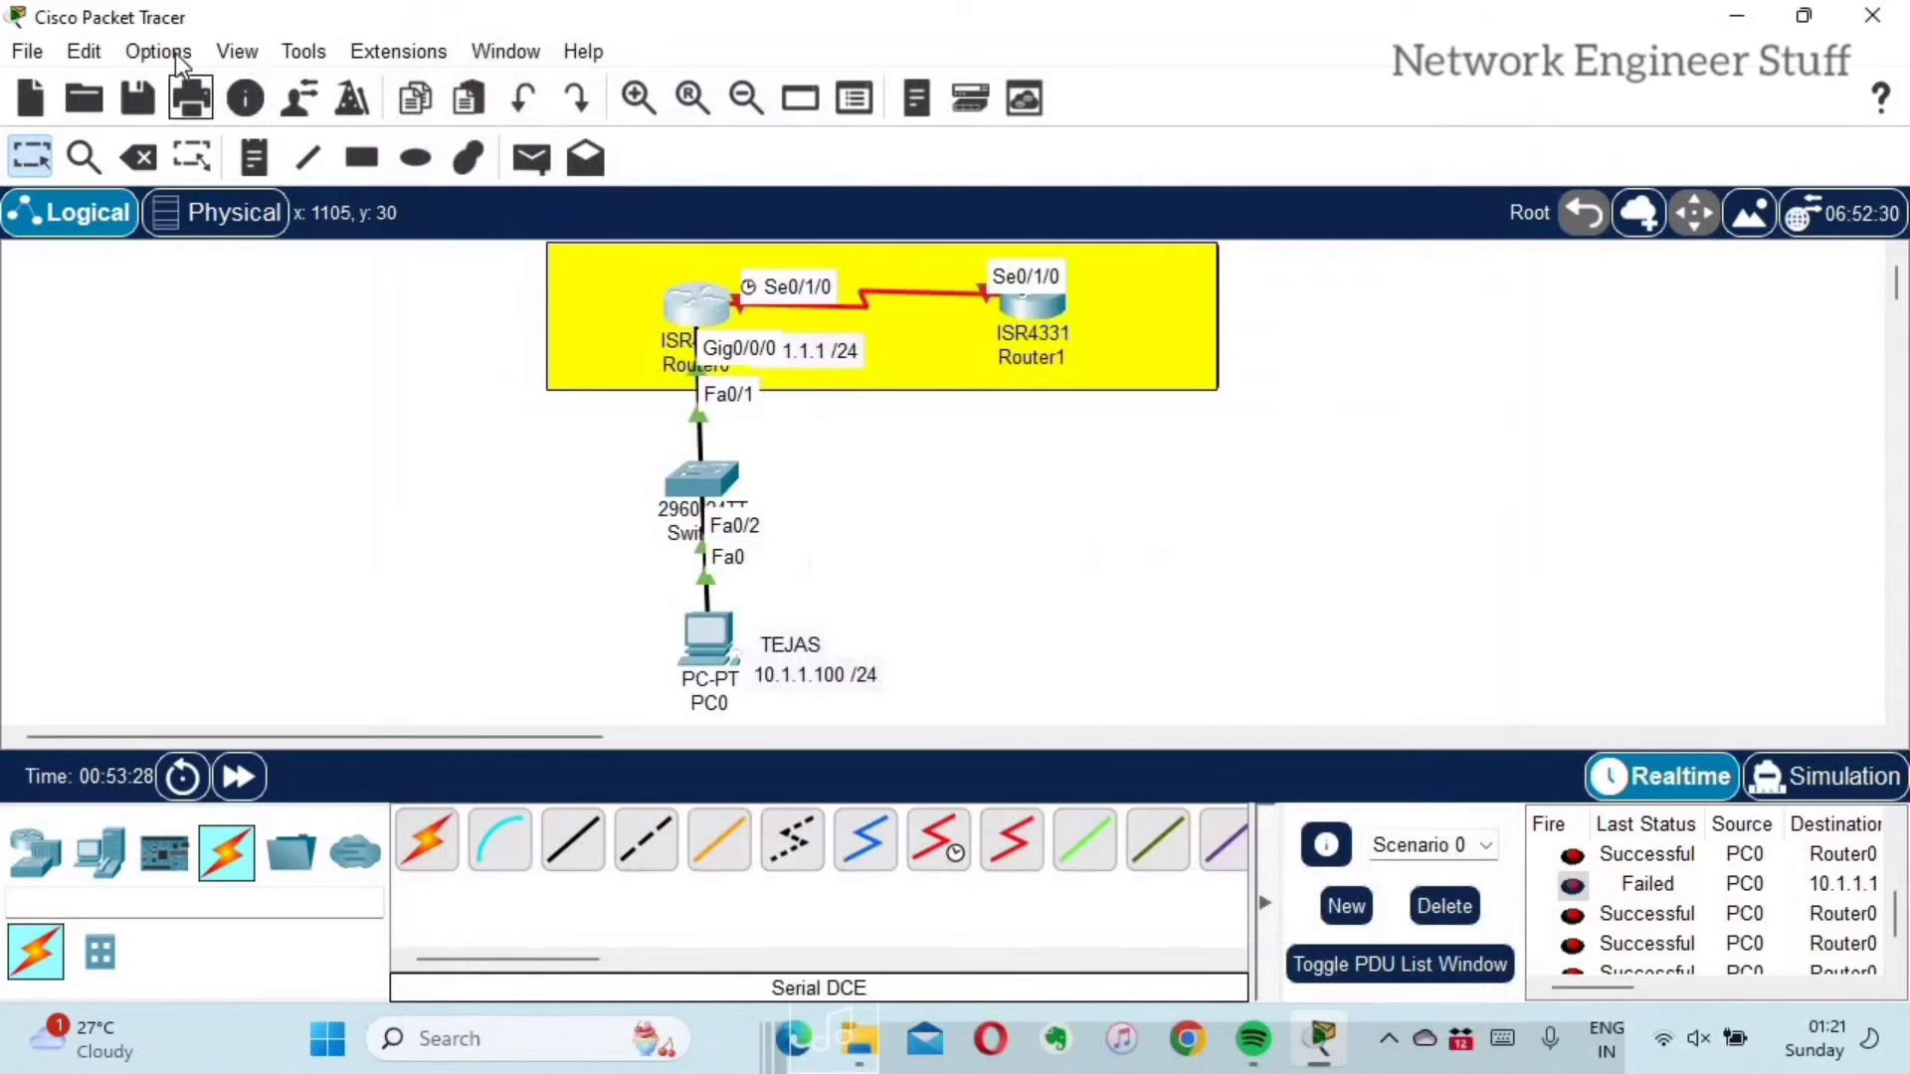
Step: Uncheck Hide All Devices CLI Tab in Preferences so CLI tabs show again
{"action": "left_click", "coordinate": [173, 51]}
{"action": "left_click", "coordinate": [209, 89]}
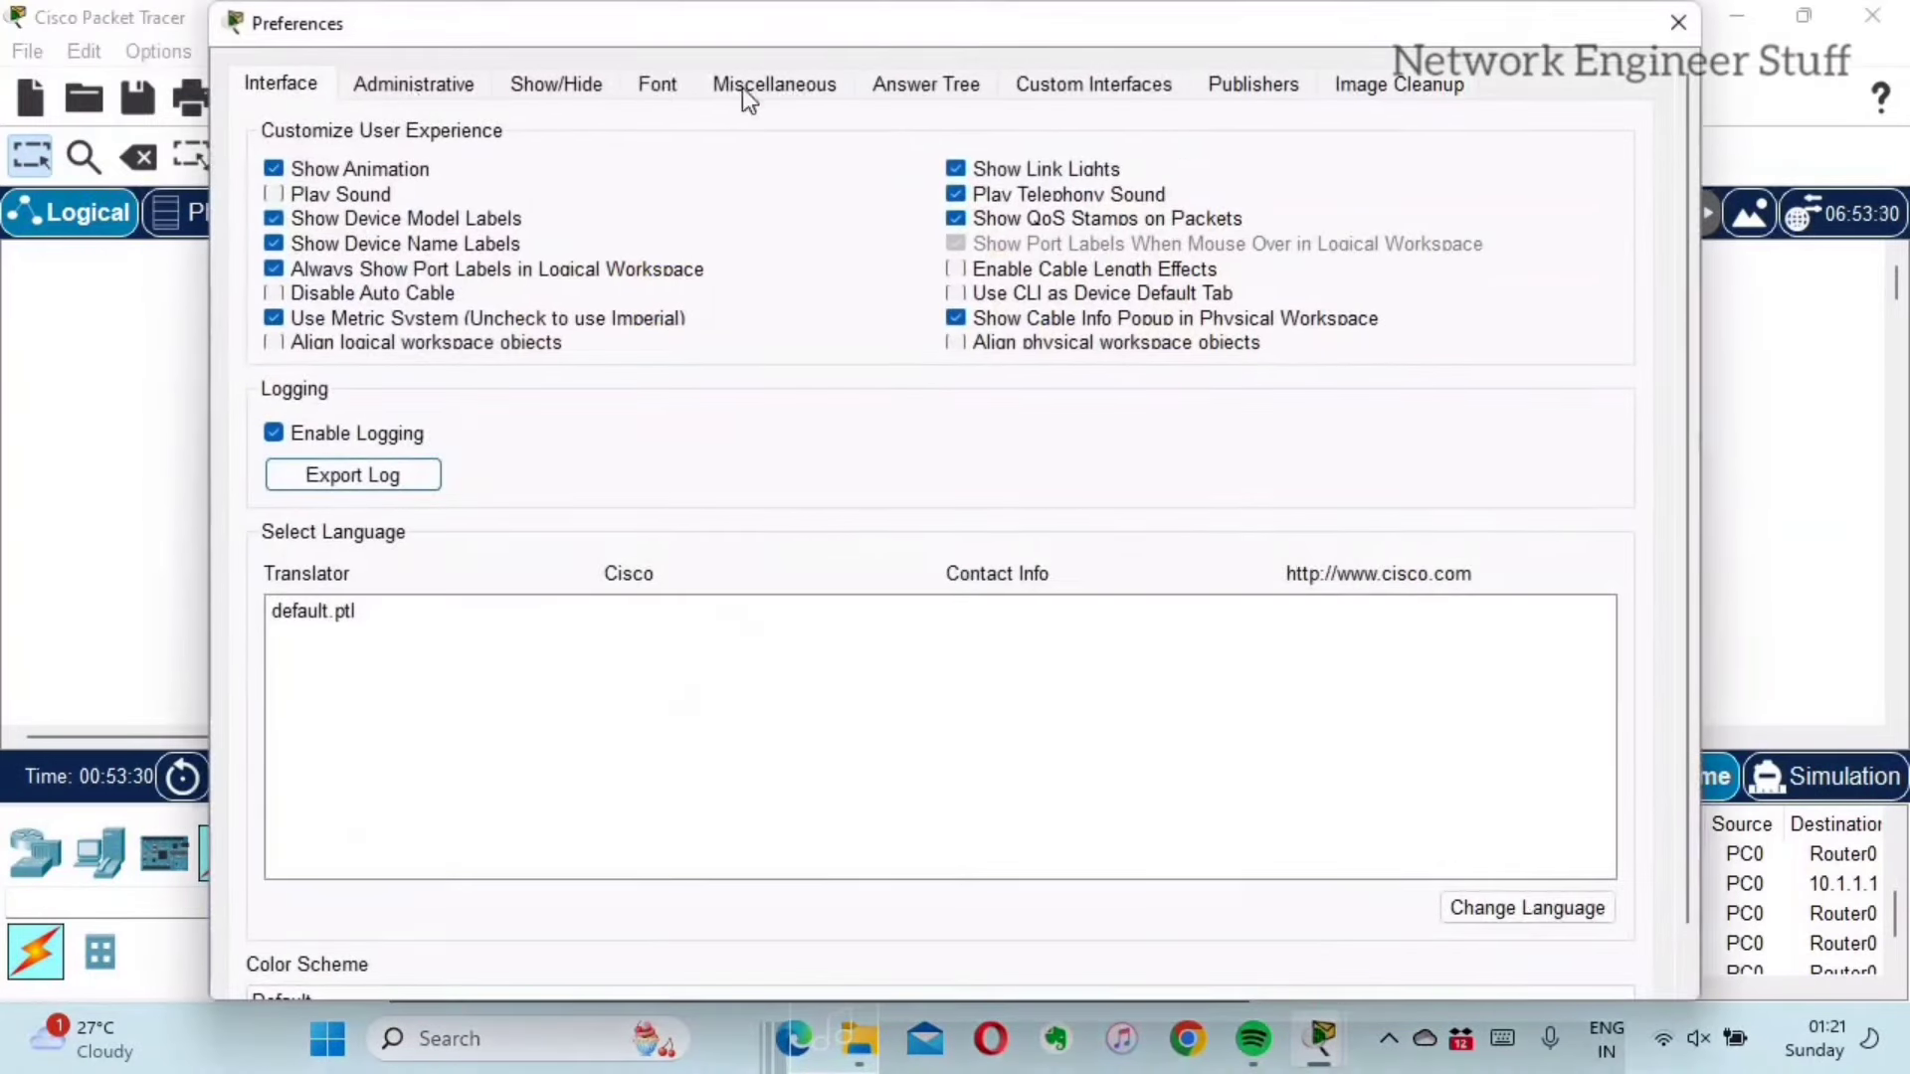
{"action": "left_click", "coordinate": [535, 86]}
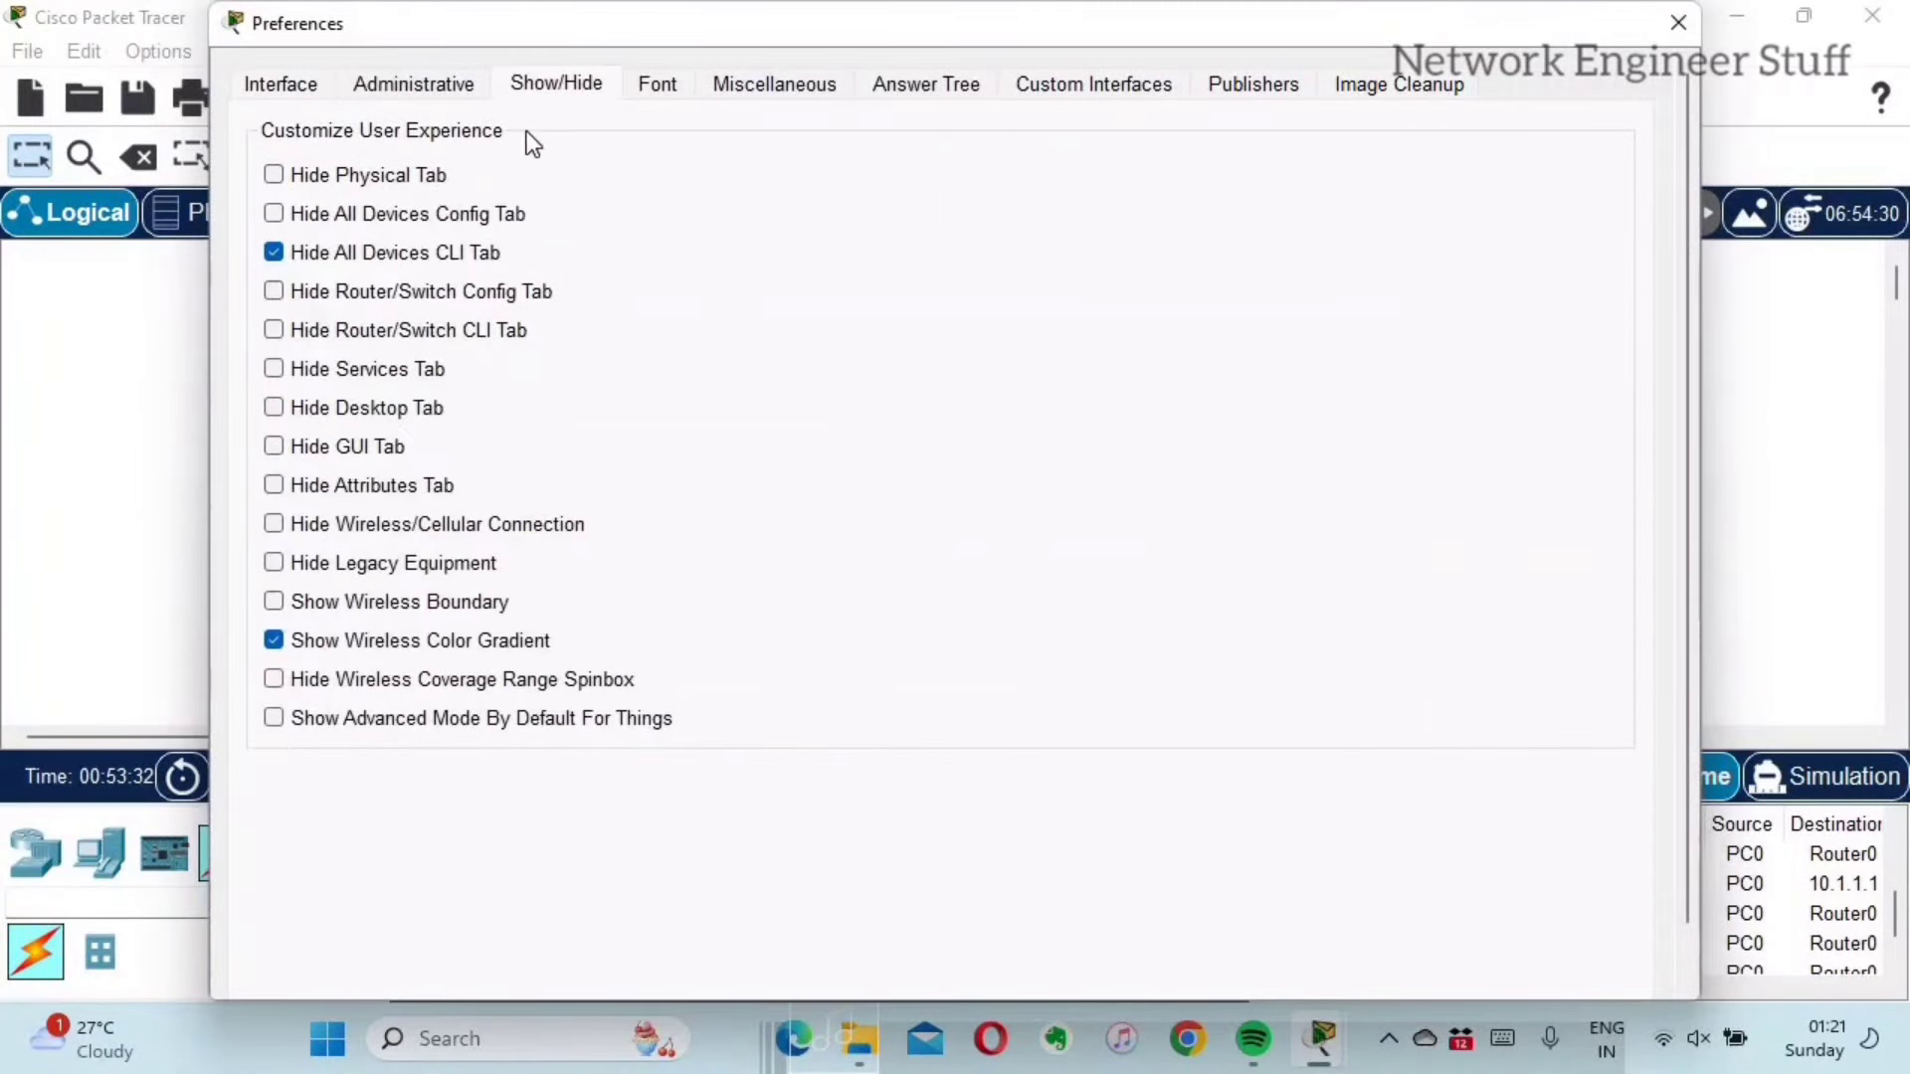
{"action": "left_click", "coordinate": [272, 252]}
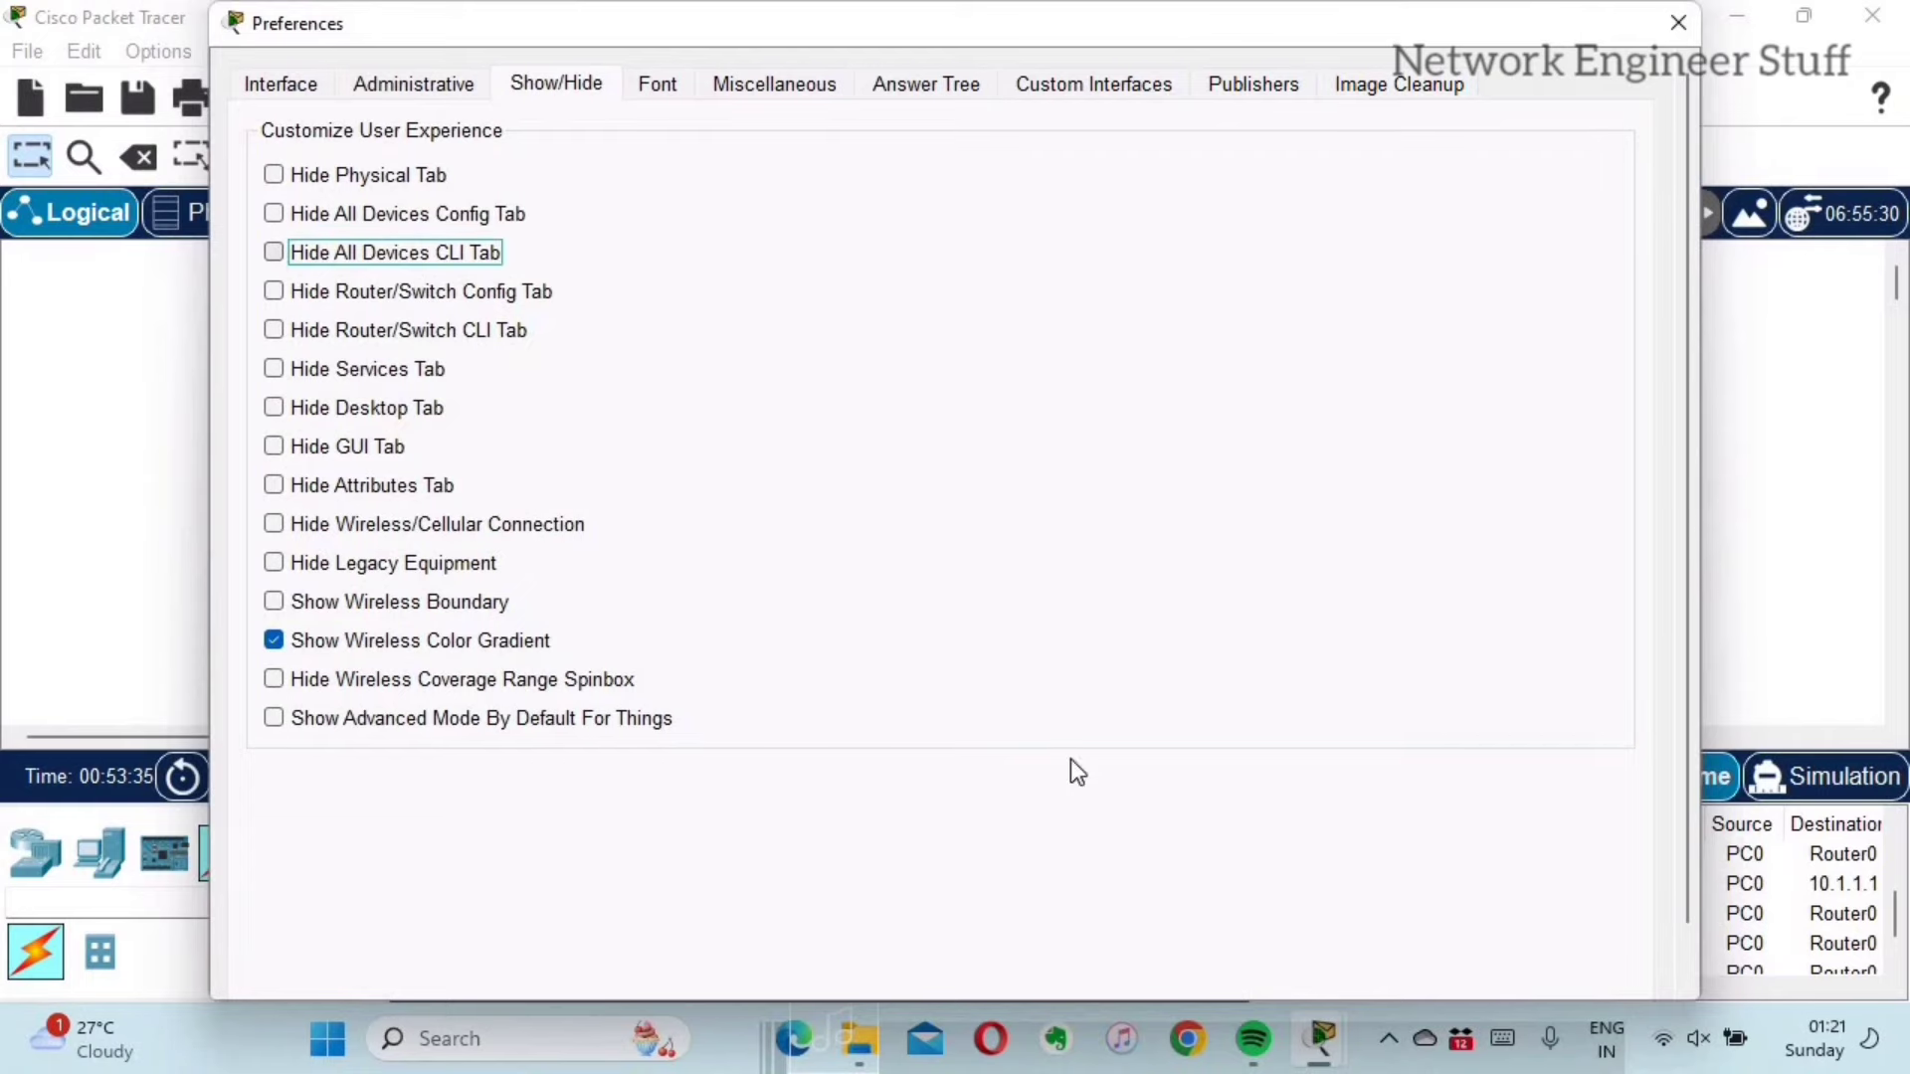
{"action": "left_click", "coordinate": [1679, 32]}
Step: Reopen Preferences and set the CLI font size to 14 on the Font tab
{"action": "key", "text": "alt+o"}
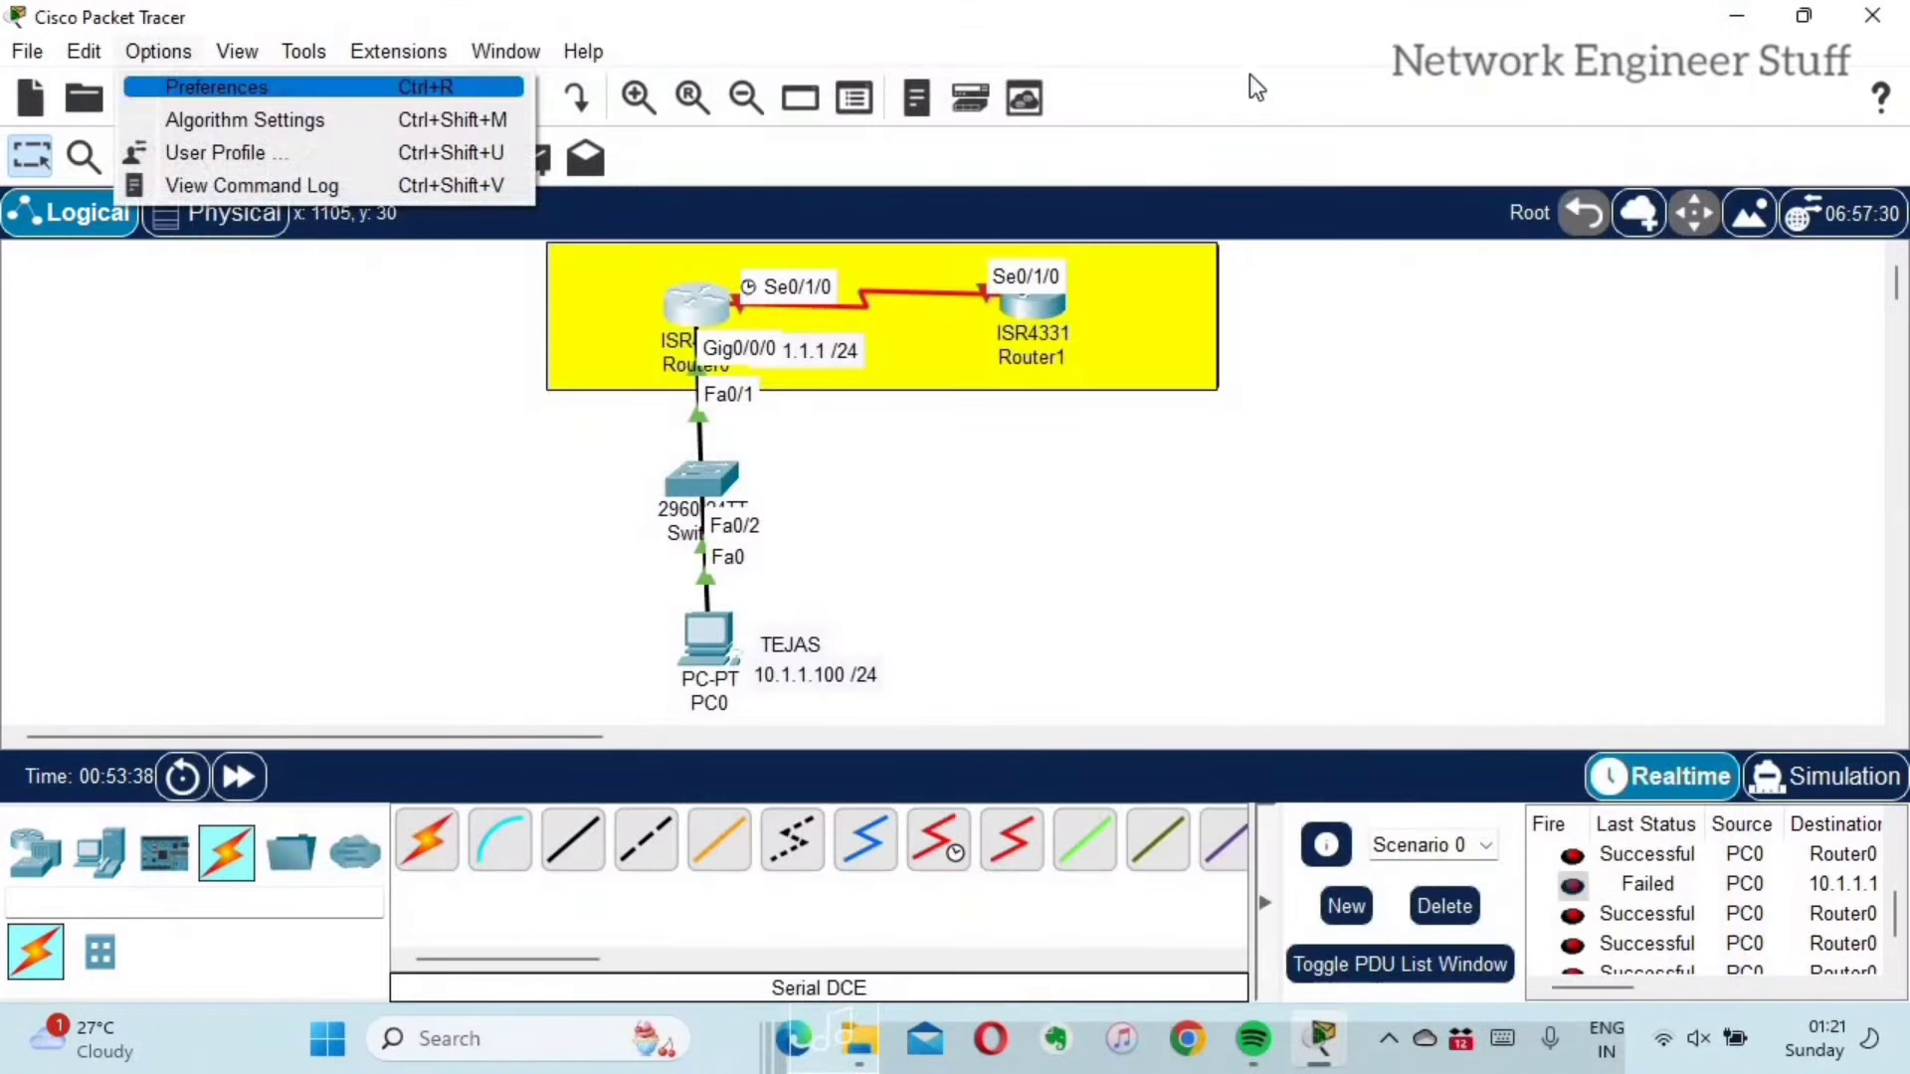
{"action": "key", "text": "Return"}
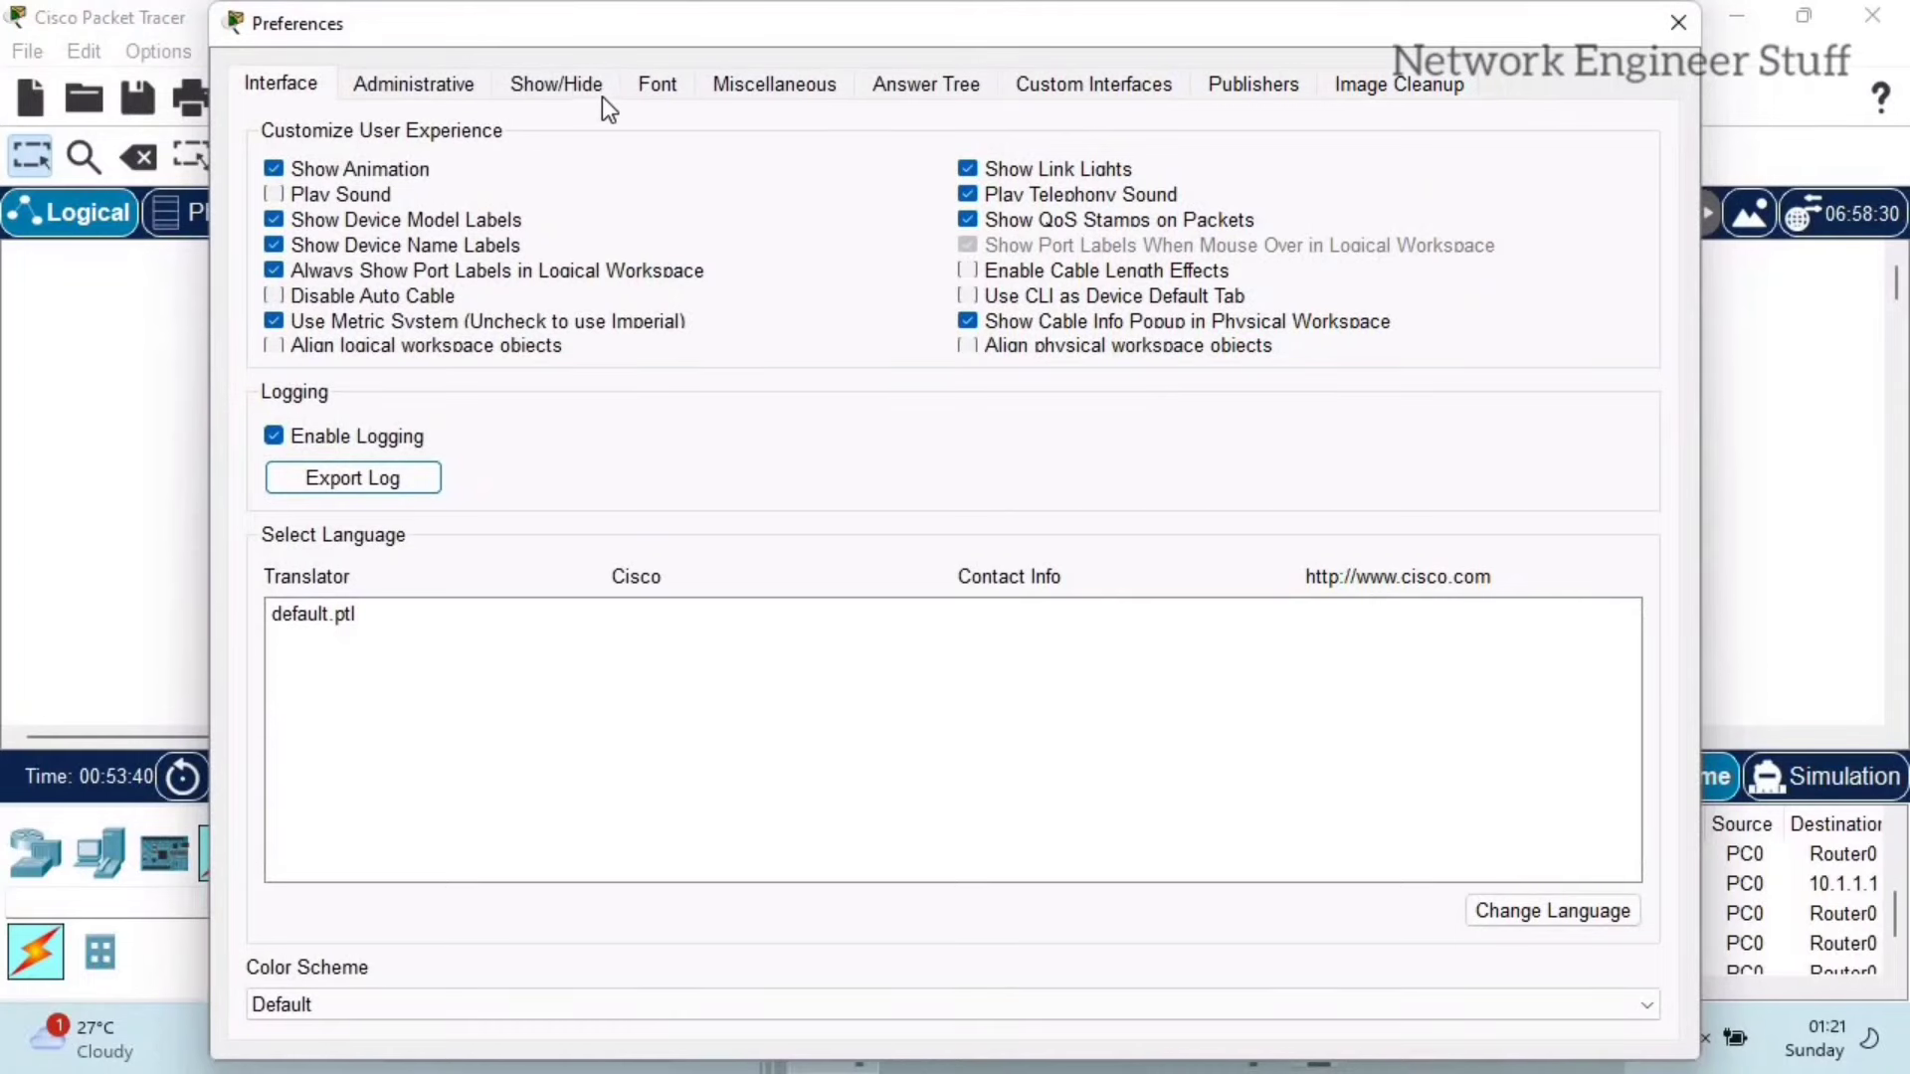
{"action": "left_click", "coordinate": [575, 88]}
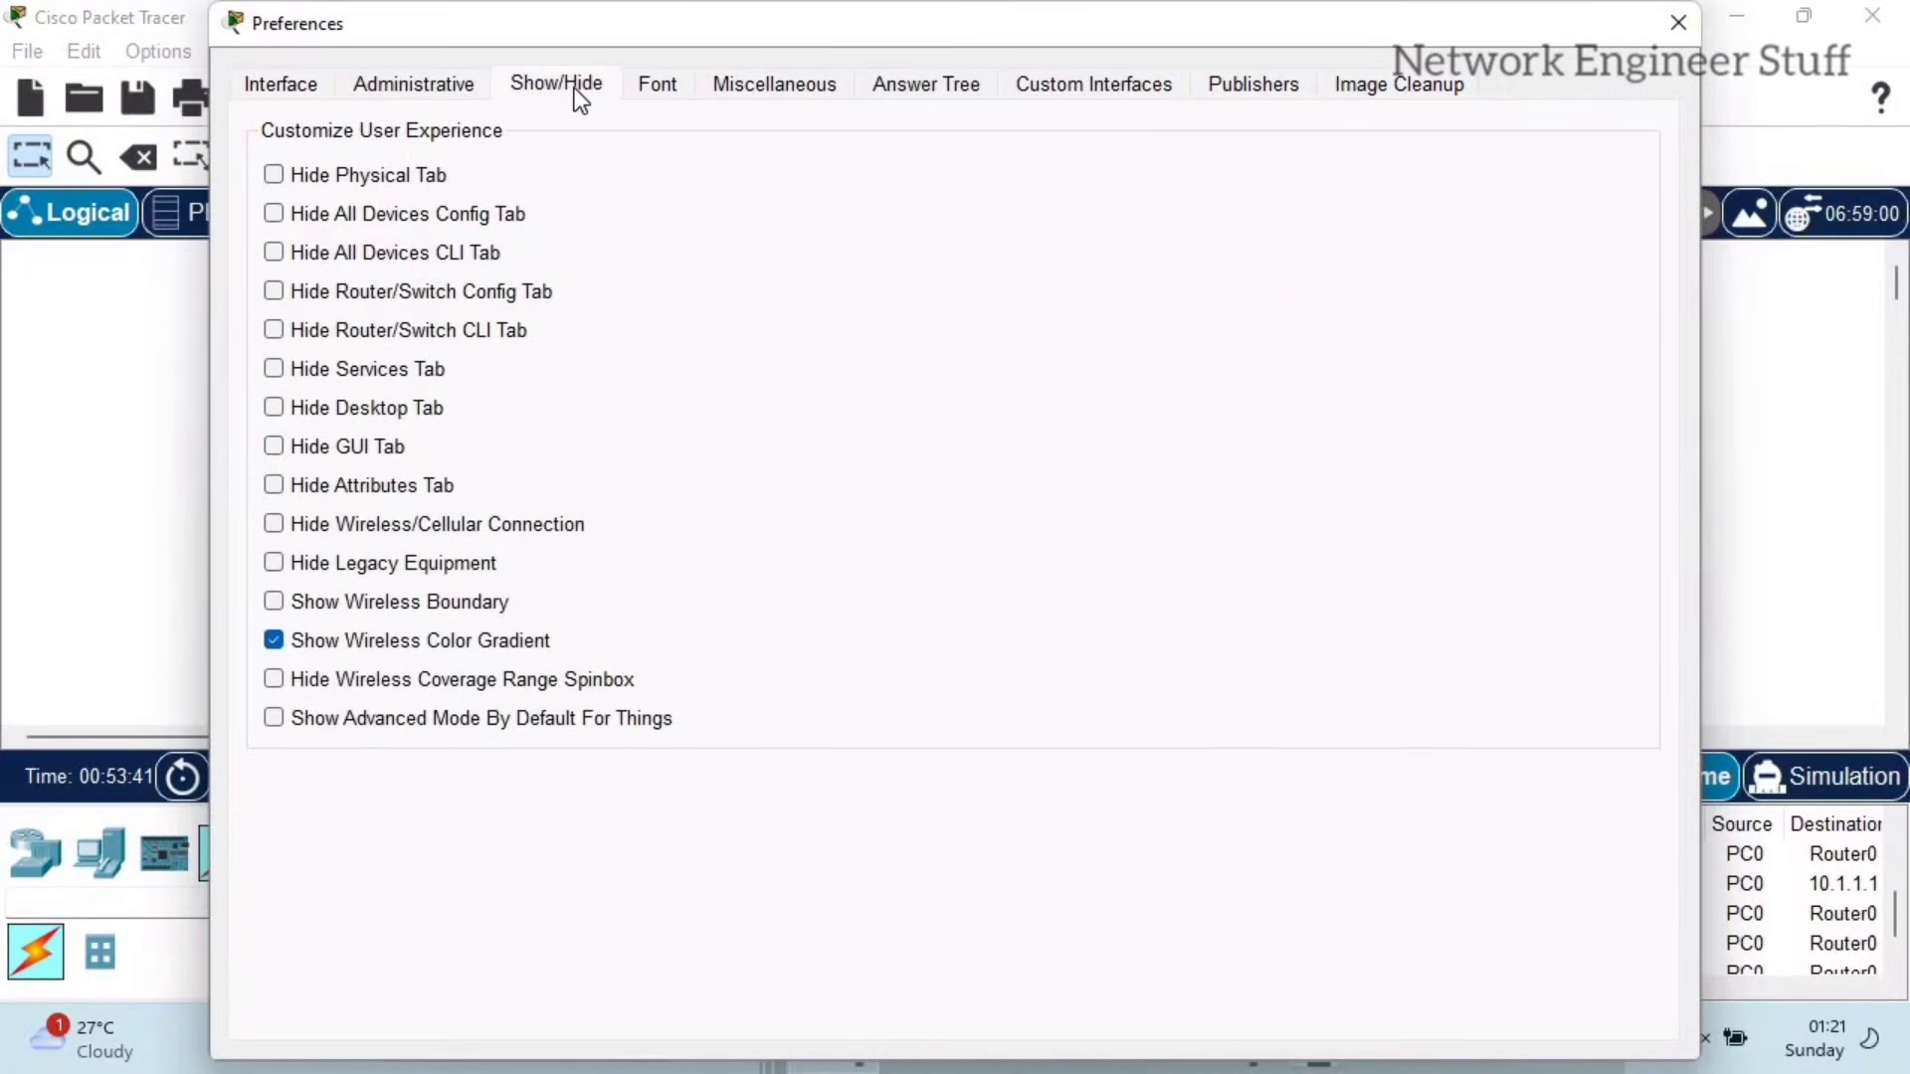
{"action": "left_click", "coordinate": [664, 88]}
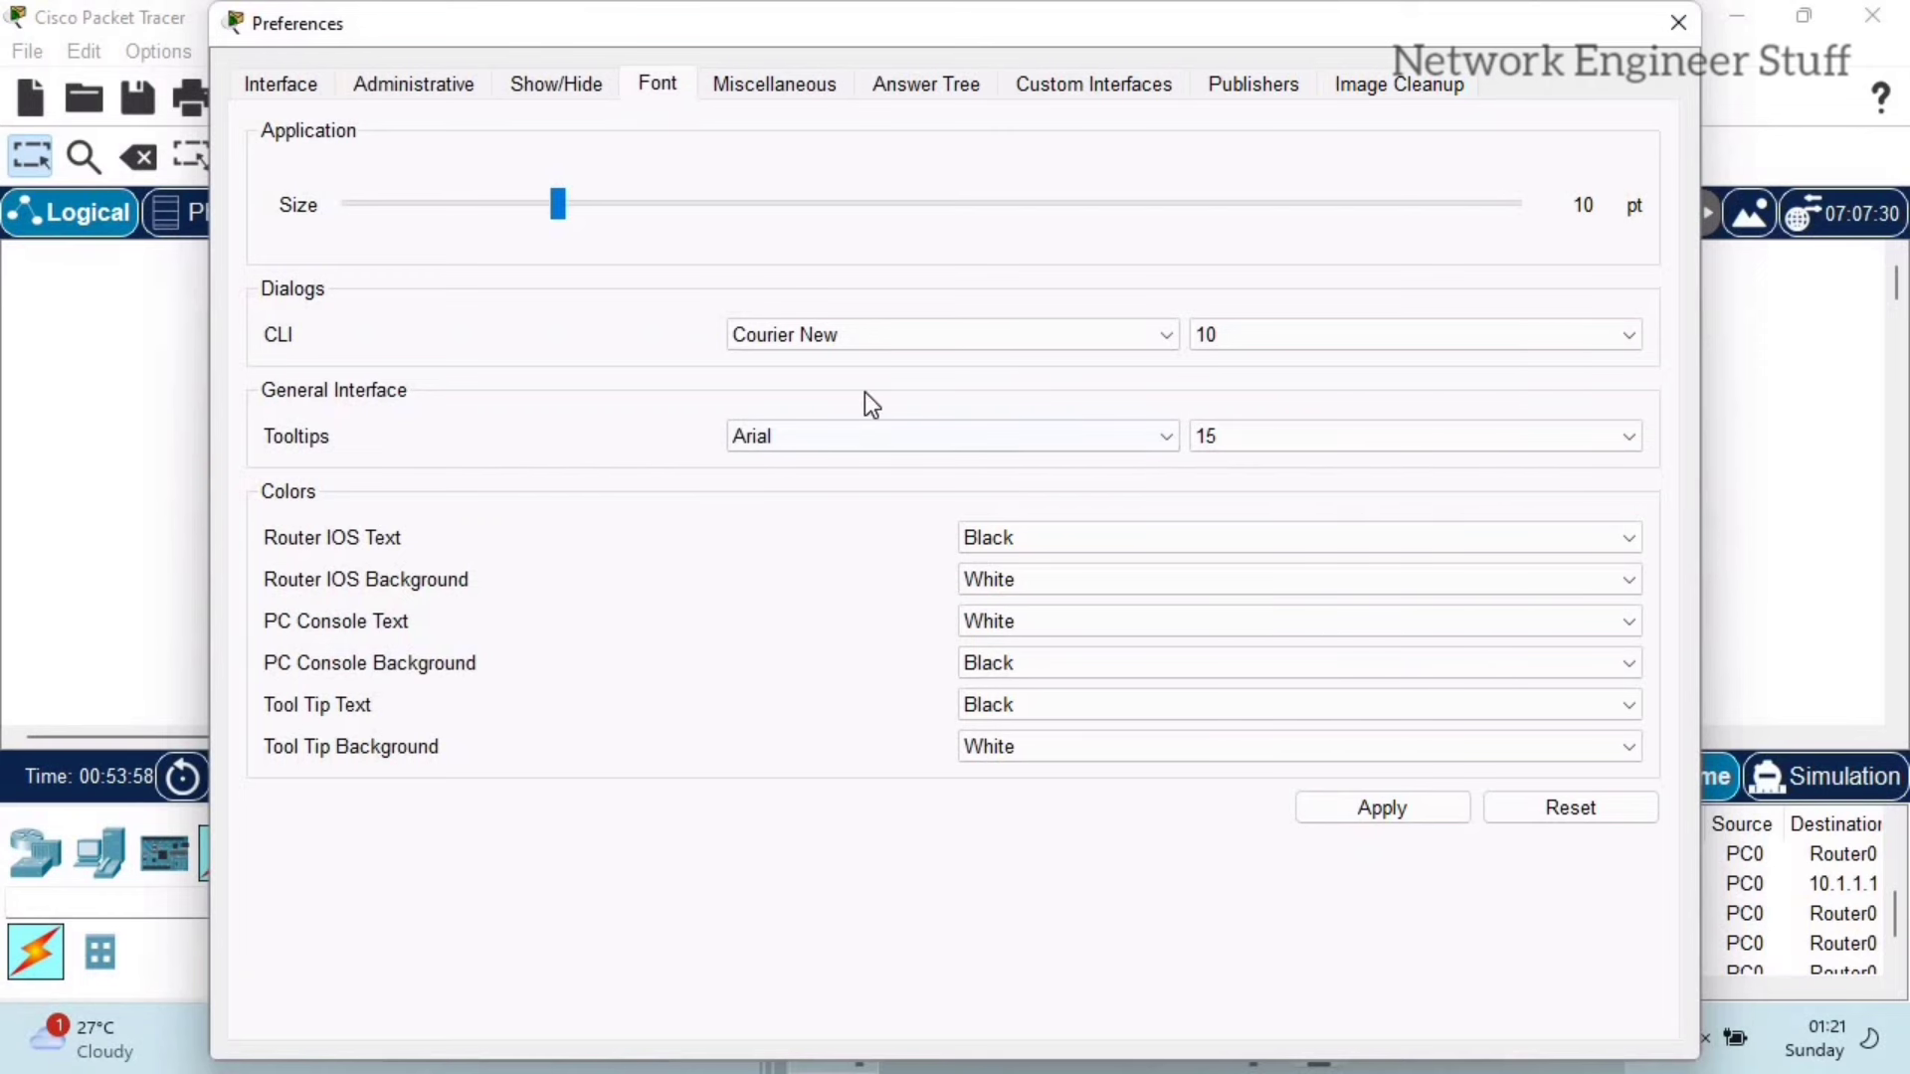
{"action": "left_click", "coordinate": [1224, 335]}
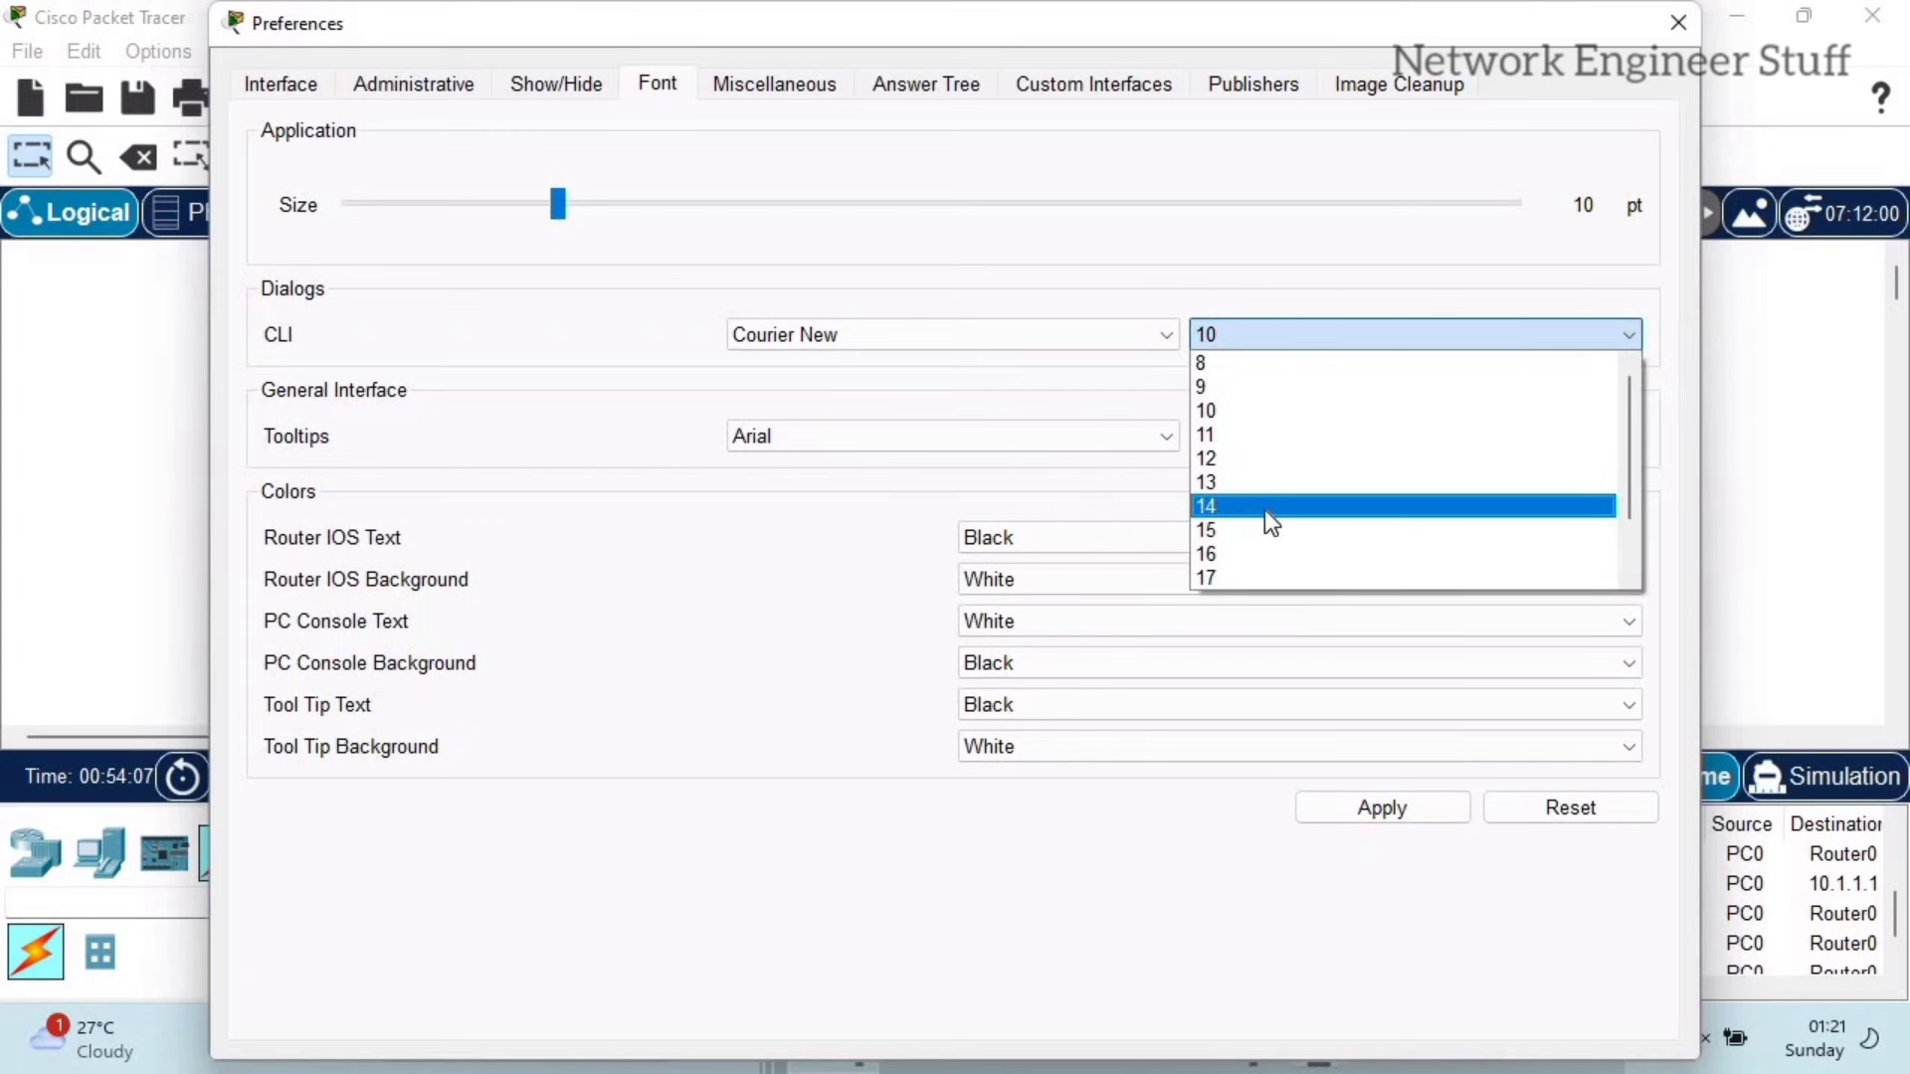
{"action": "left_click", "coordinate": [1263, 507]}
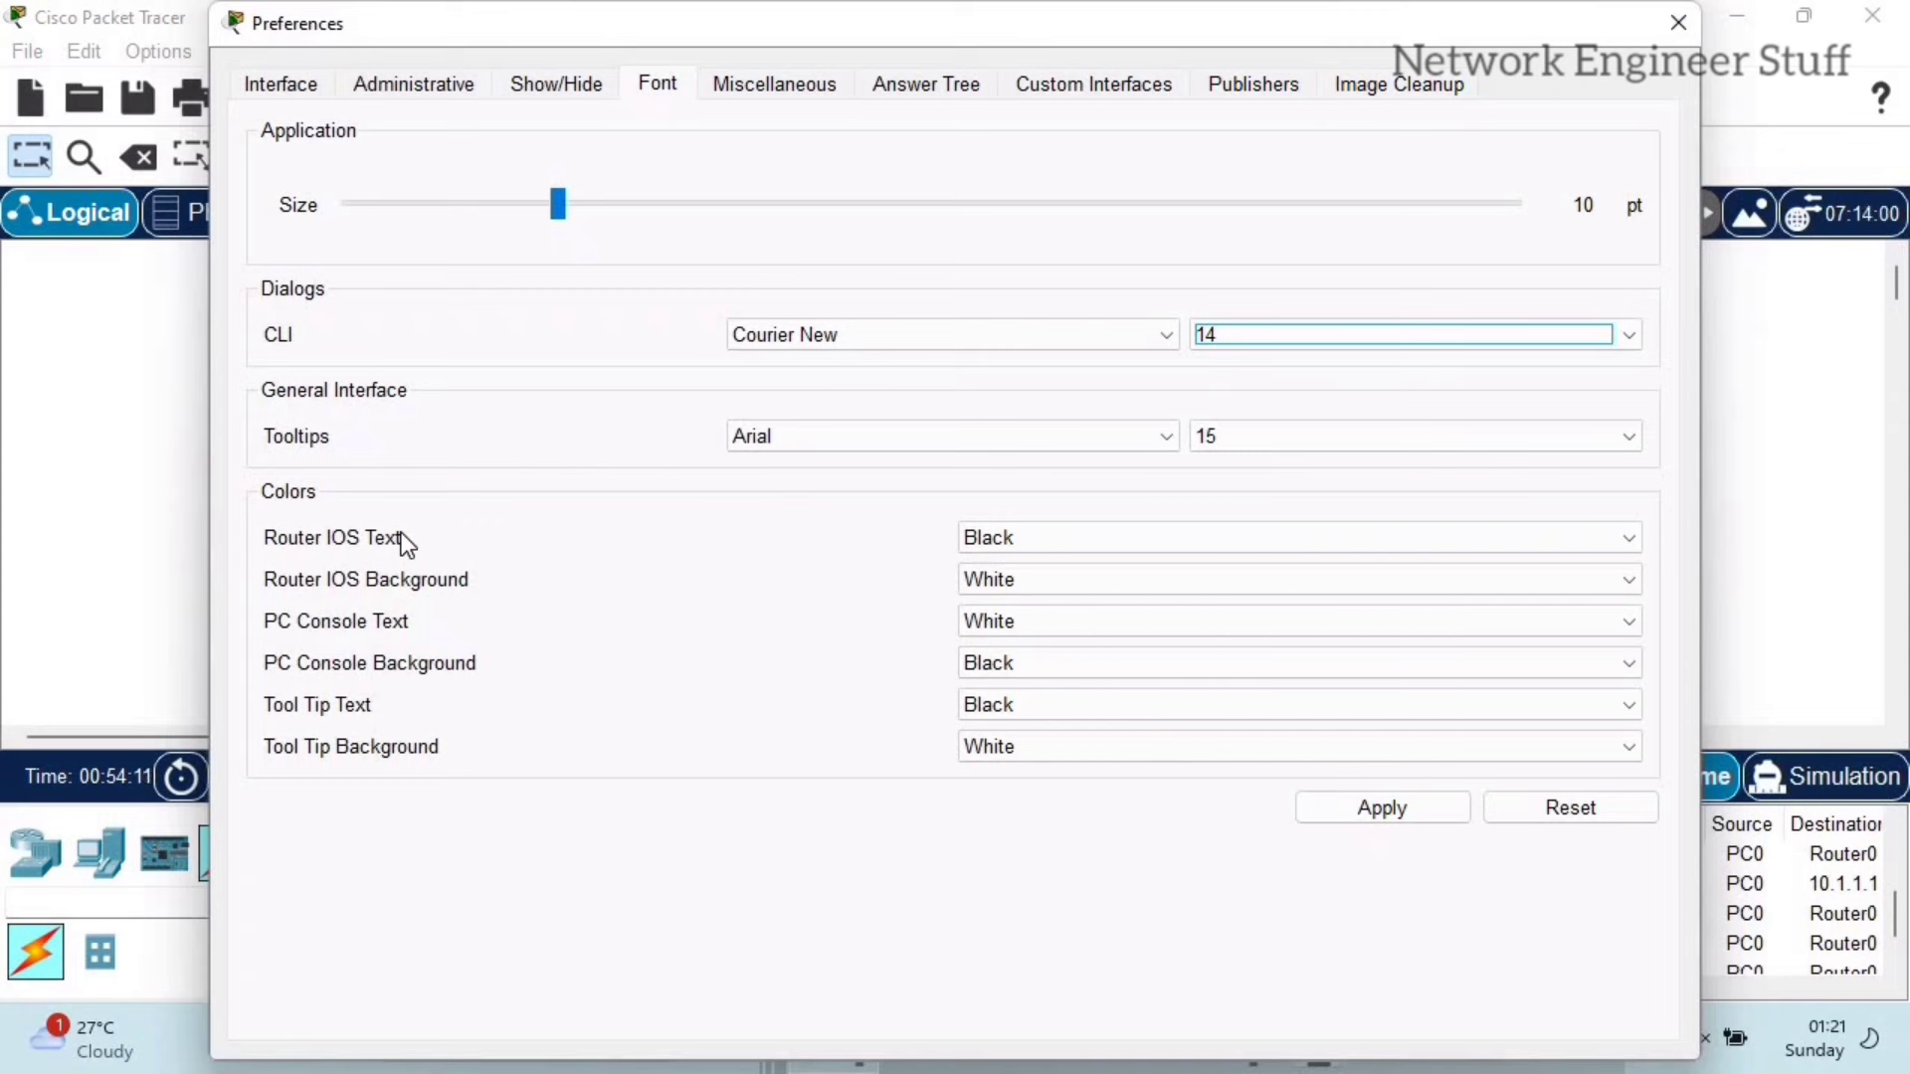
Step: Make Router IOS text green on a black background, then apply the settings
{"action": "left_click", "coordinate": [1016, 540]}
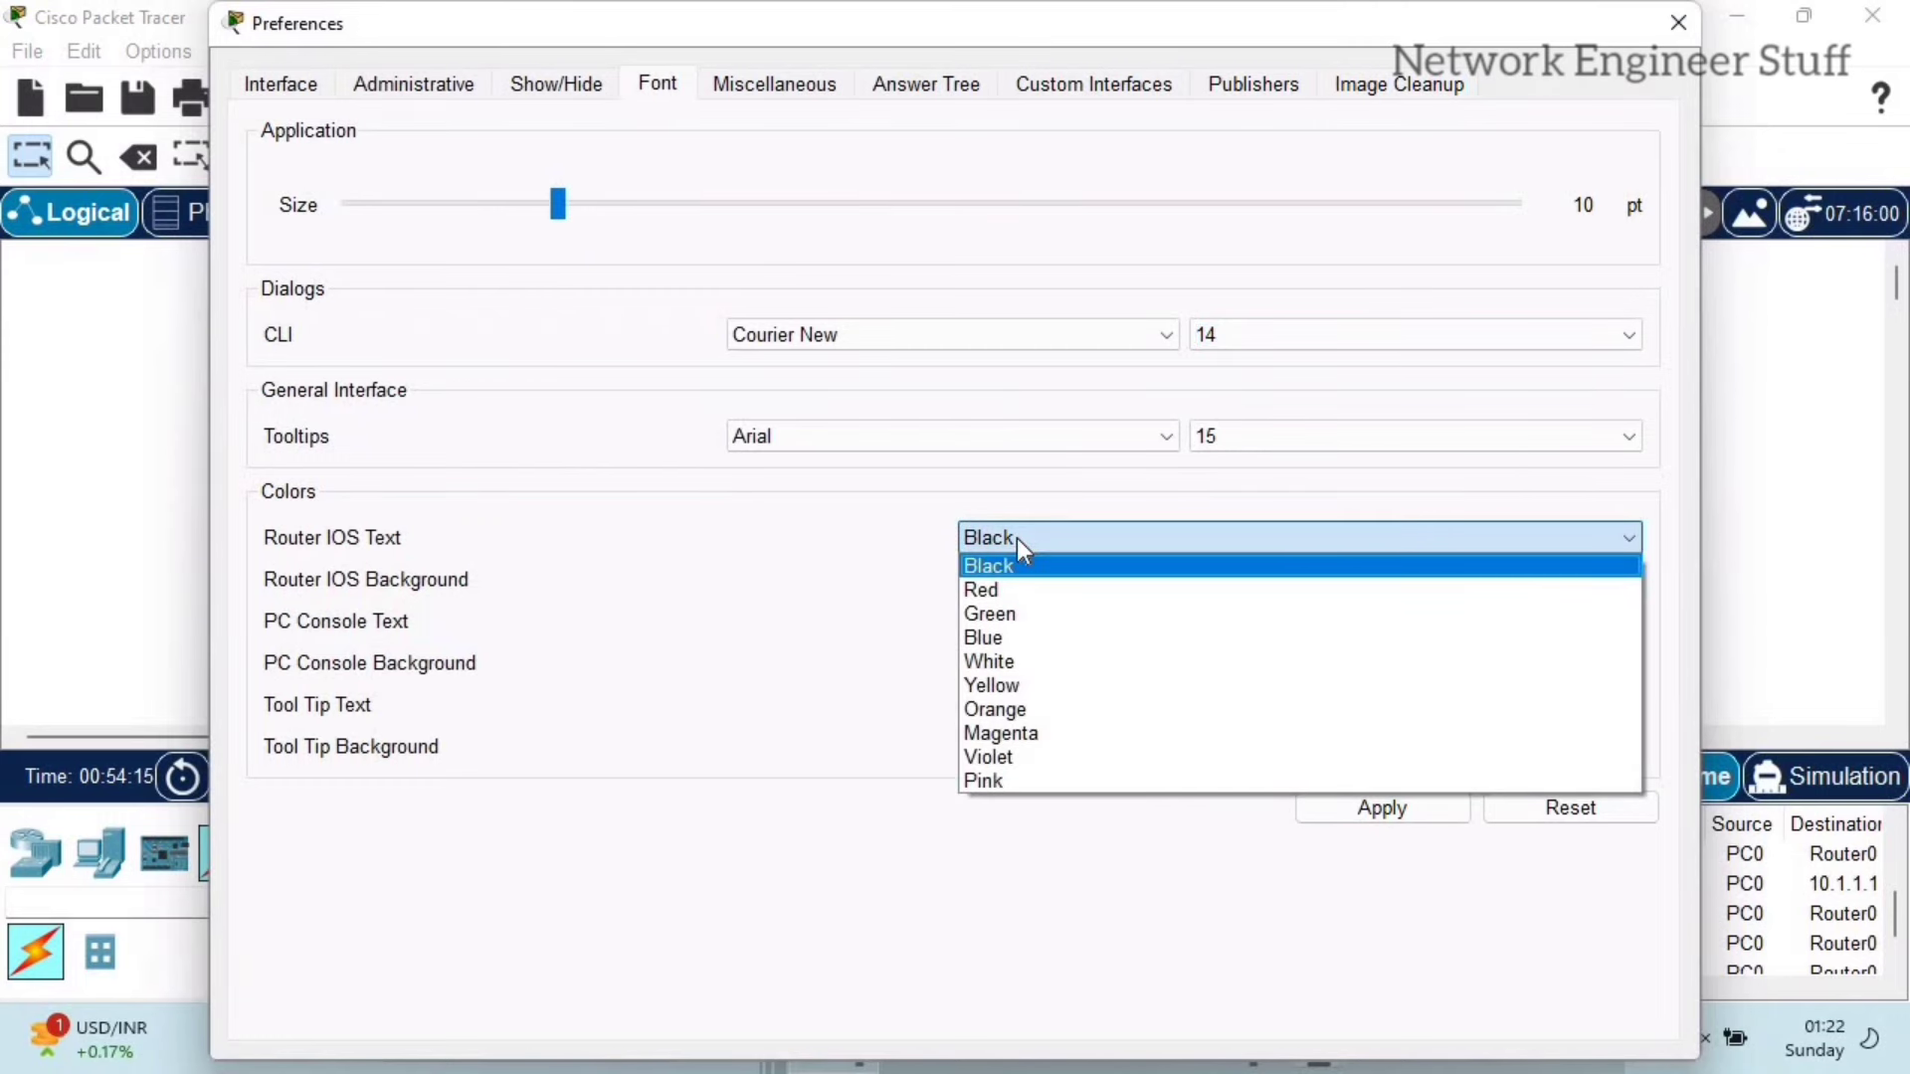
{"action": "left_click", "coordinate": [1017, 539]}
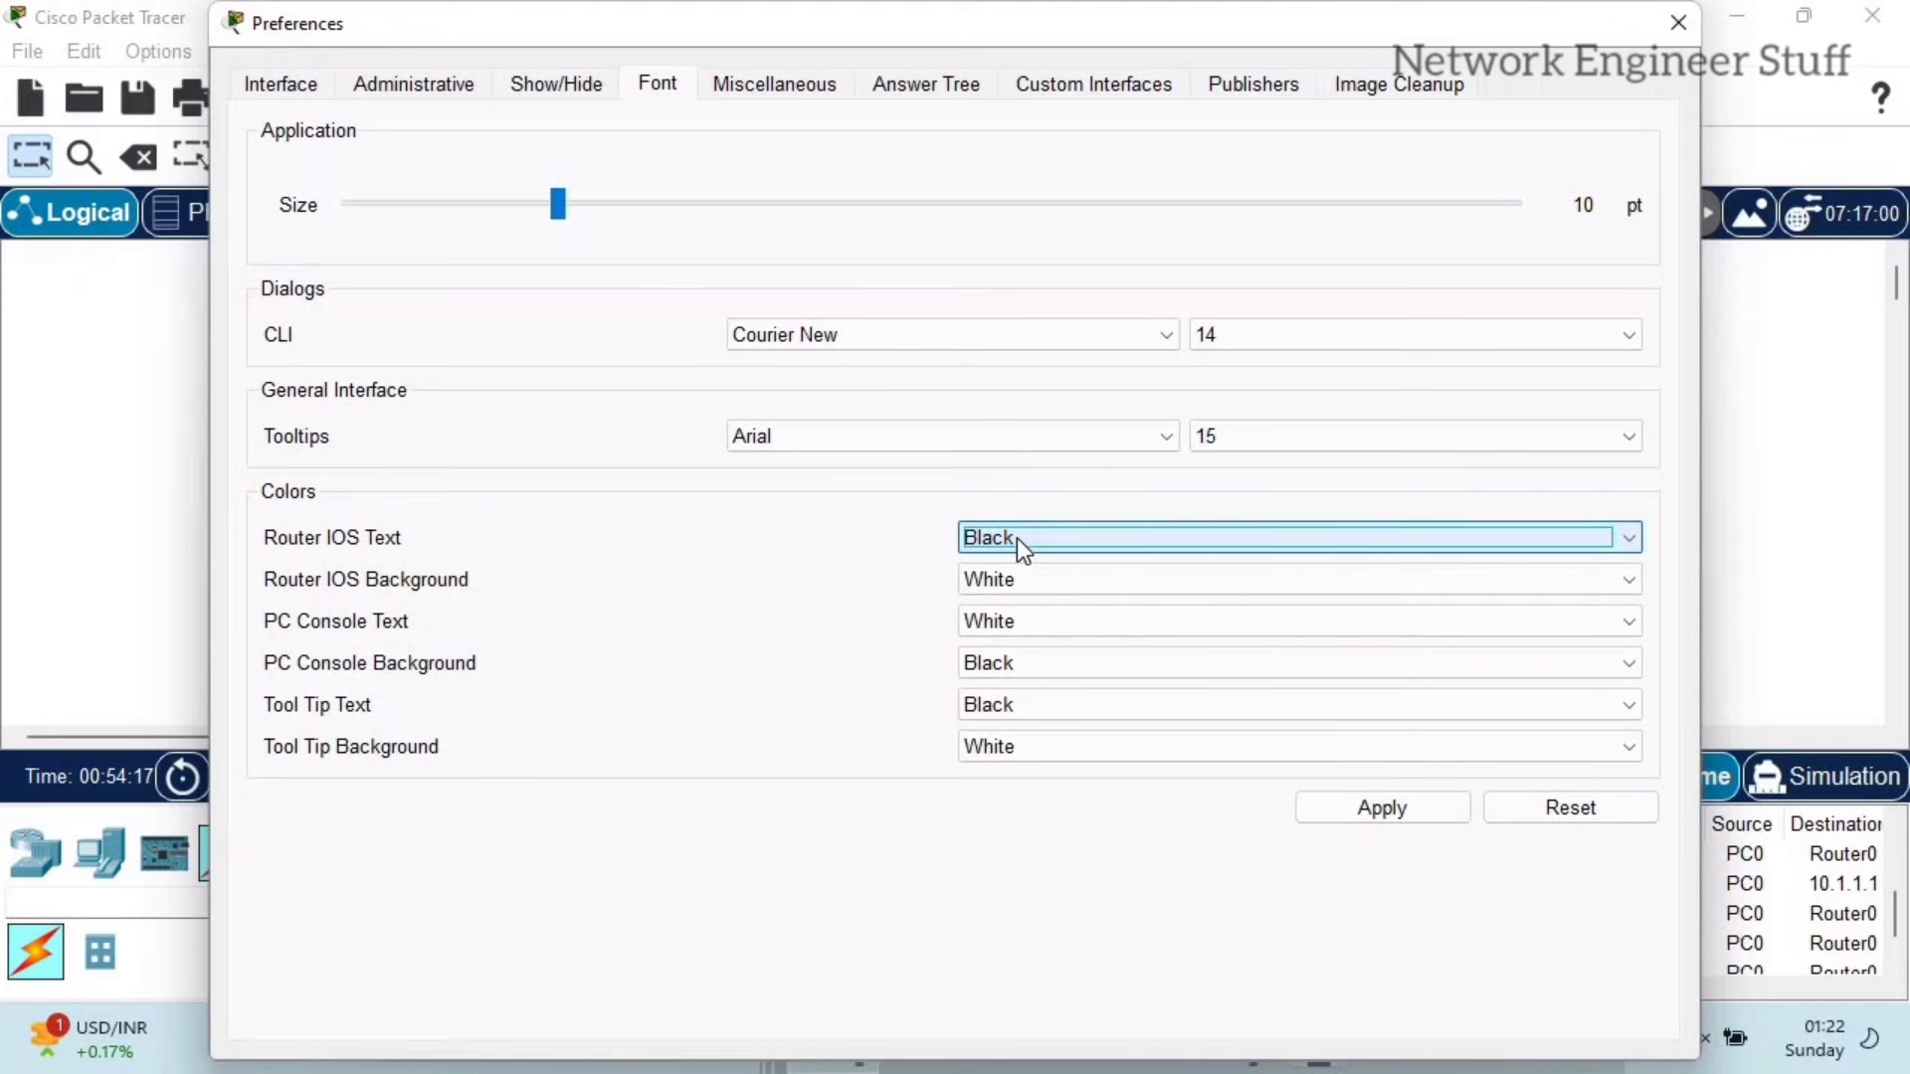
{"action": "left_click", "coordinate": [995, 577]}
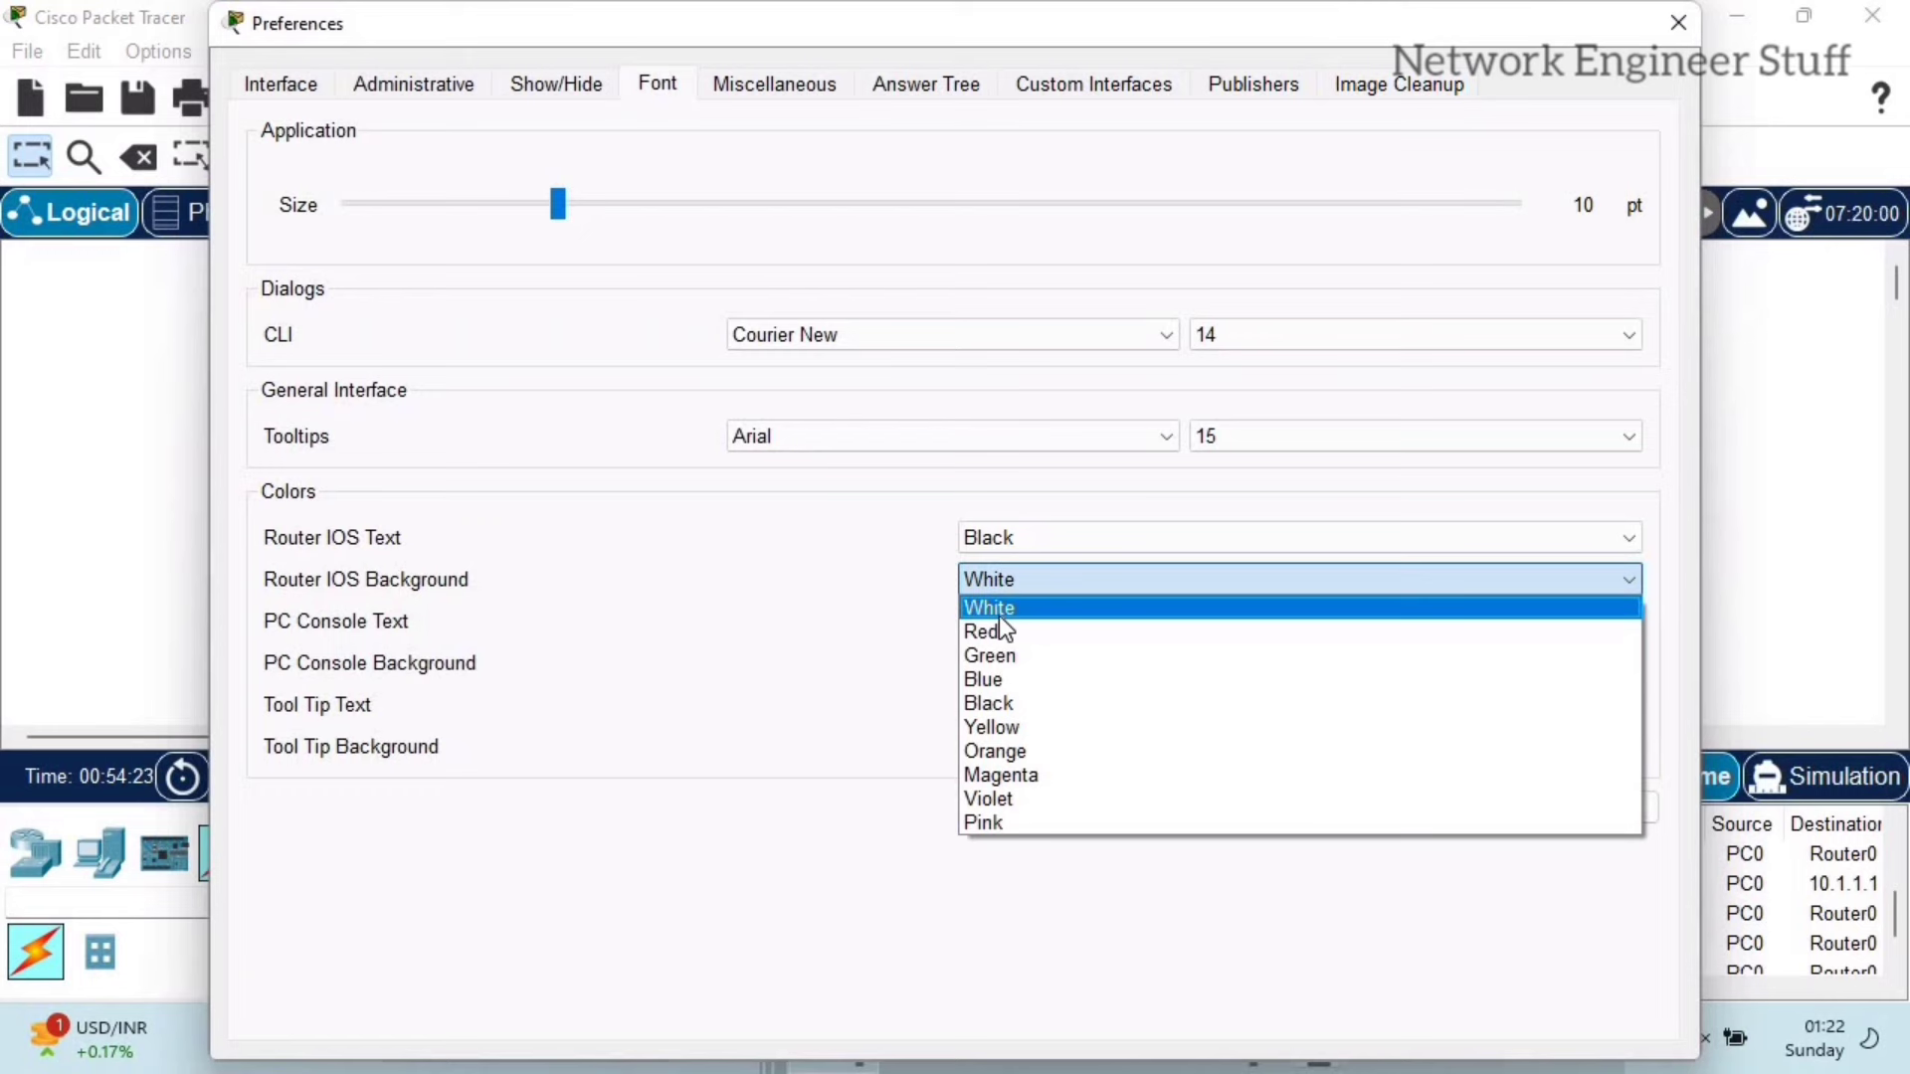
{"action": "left_click", "coordinate": [1037, 701]}
{"action": "left_click", "coordinate": [1108, 535]}
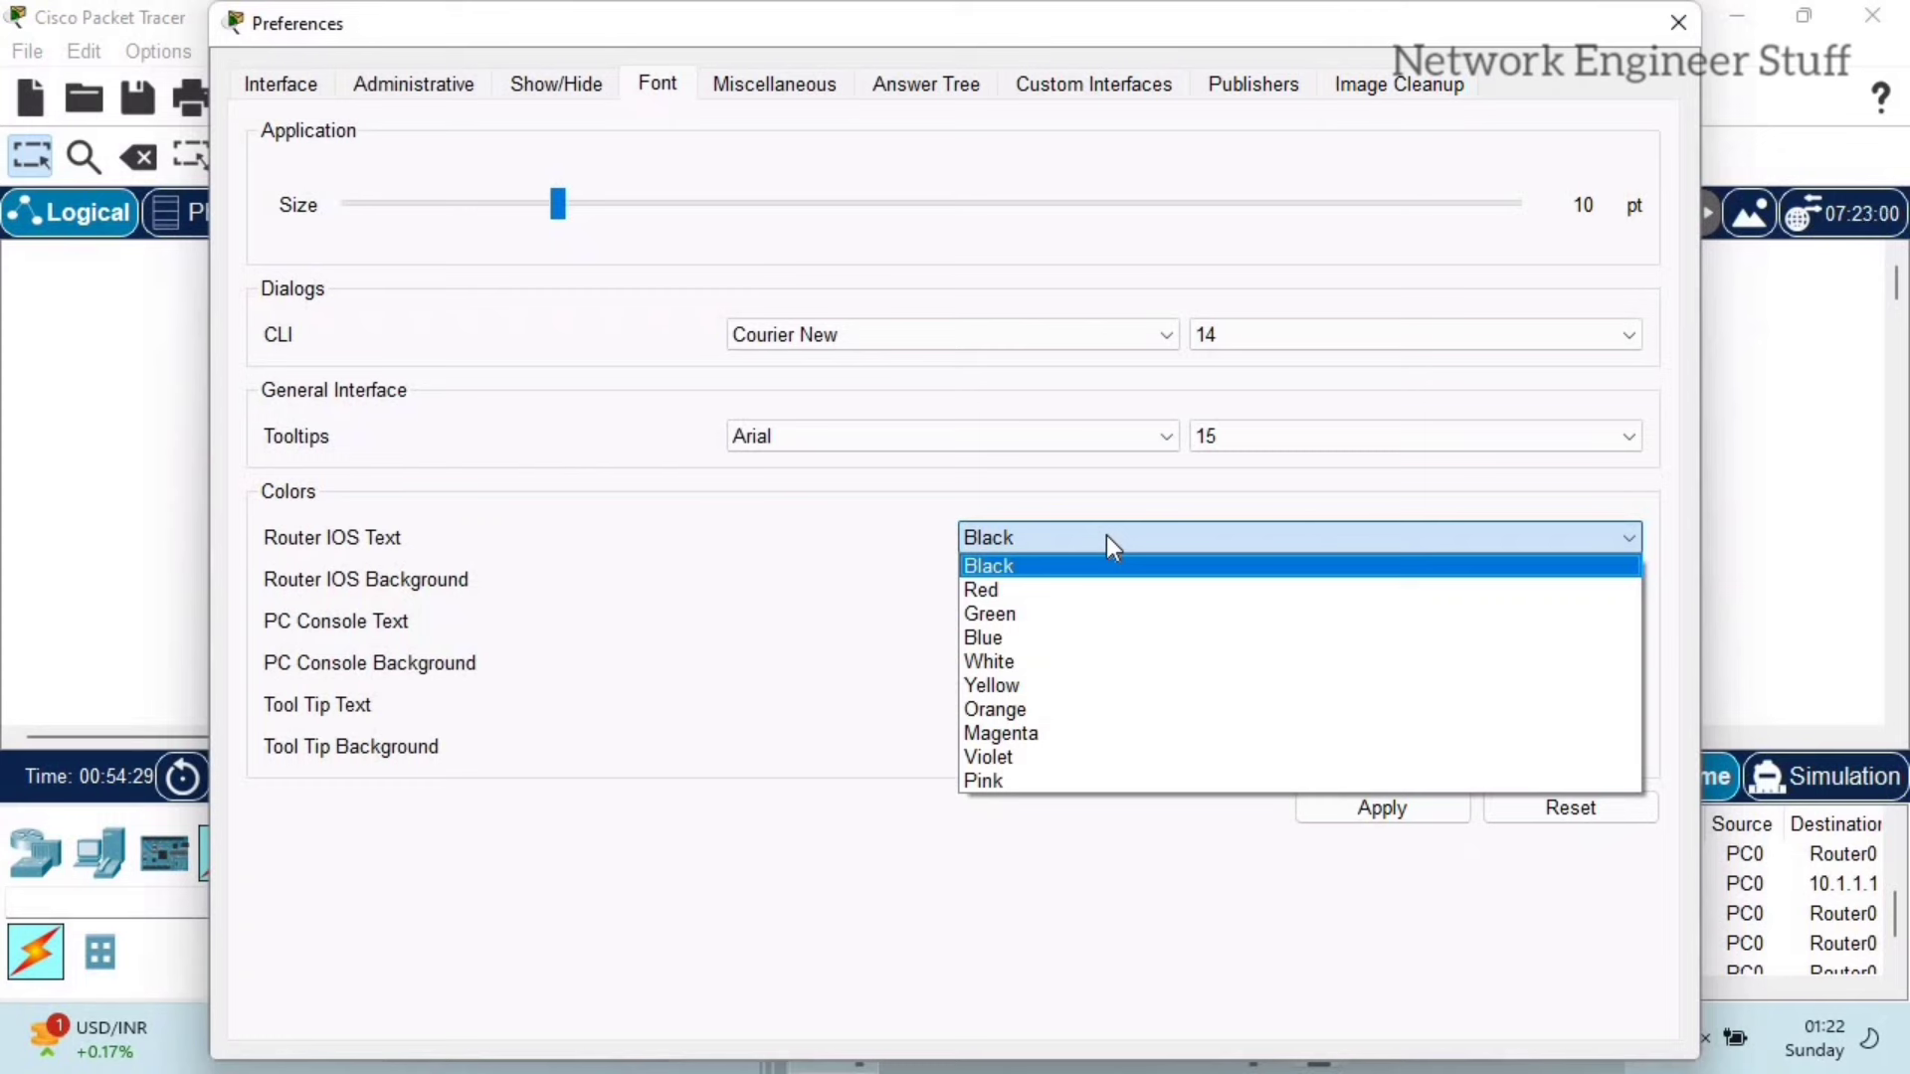
{"action": "left_click", "coordinate": [1075, 613]}
{"action": "left_click", "coordinate": [1393, 810]}
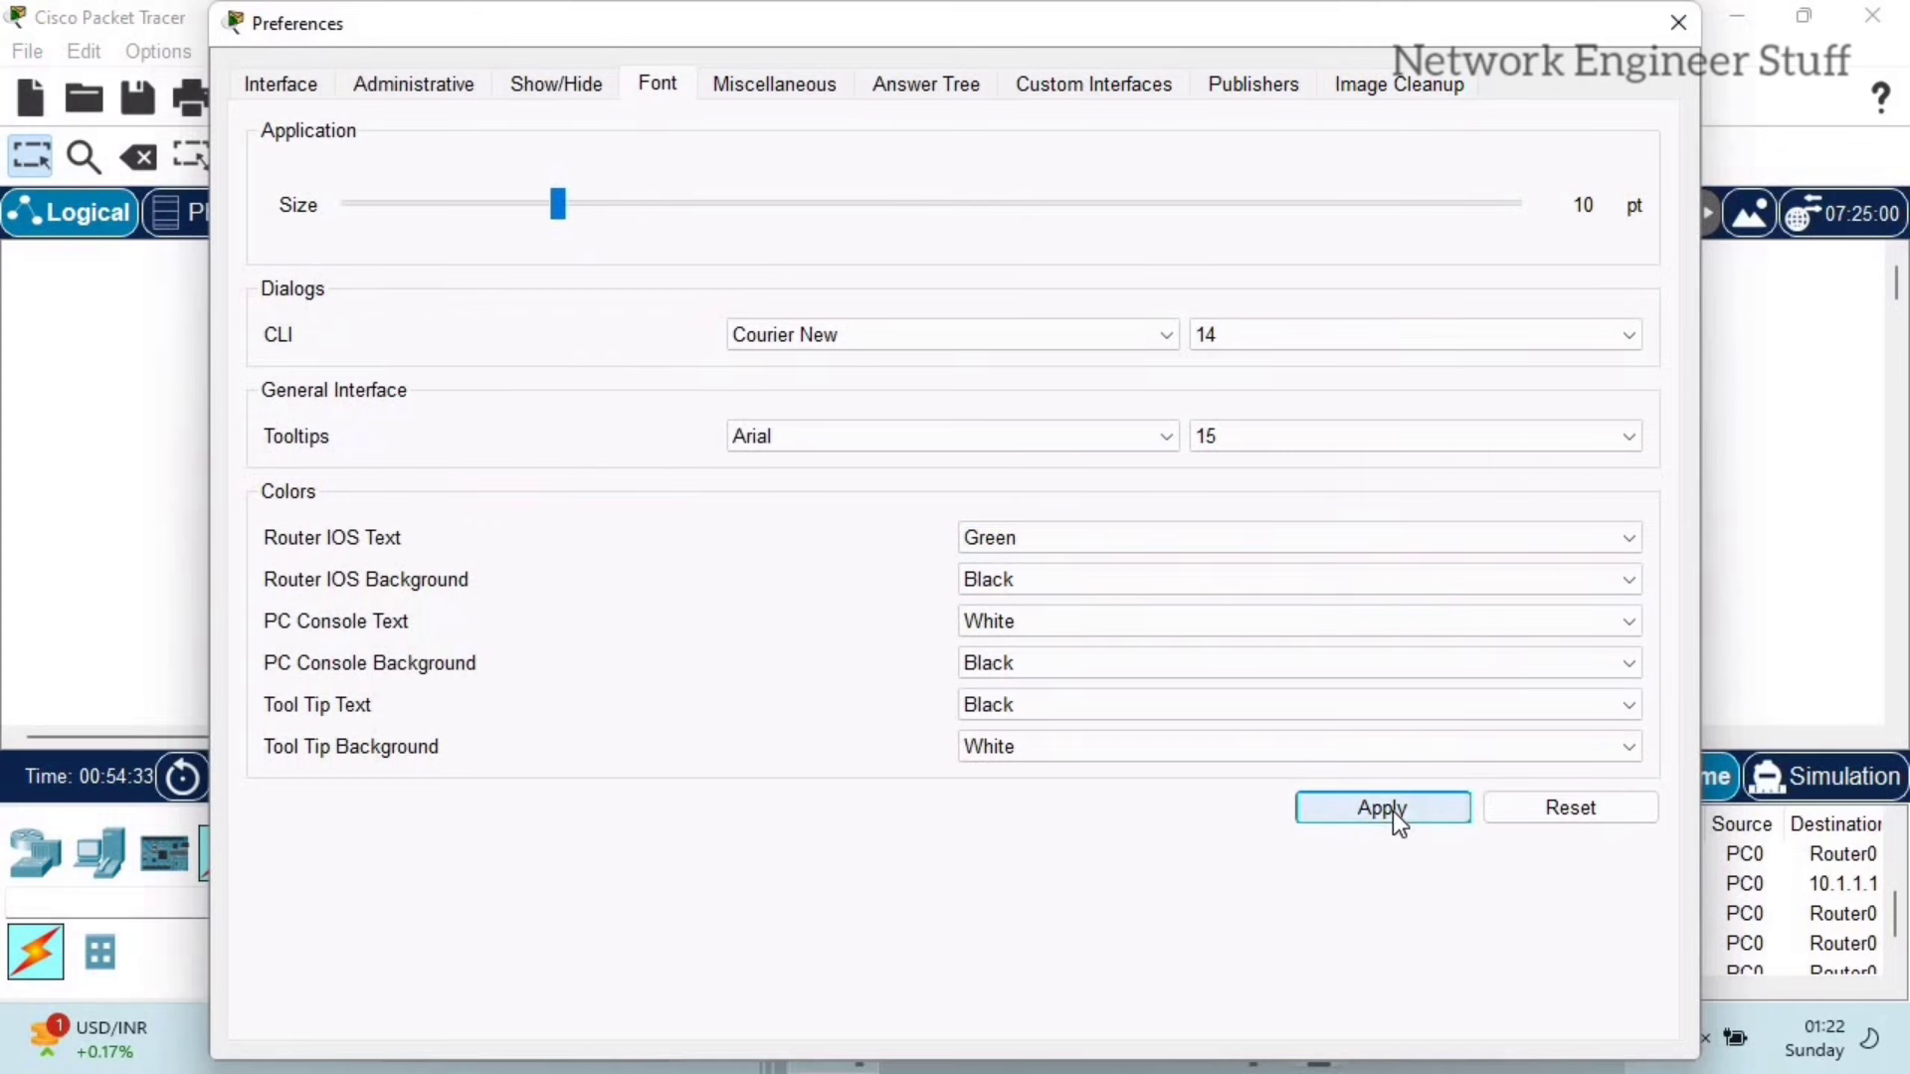
{"action": "left_click", "coordinate": [1676, 32]}
{"action": "left_click", "coordinate": [665, 312]}
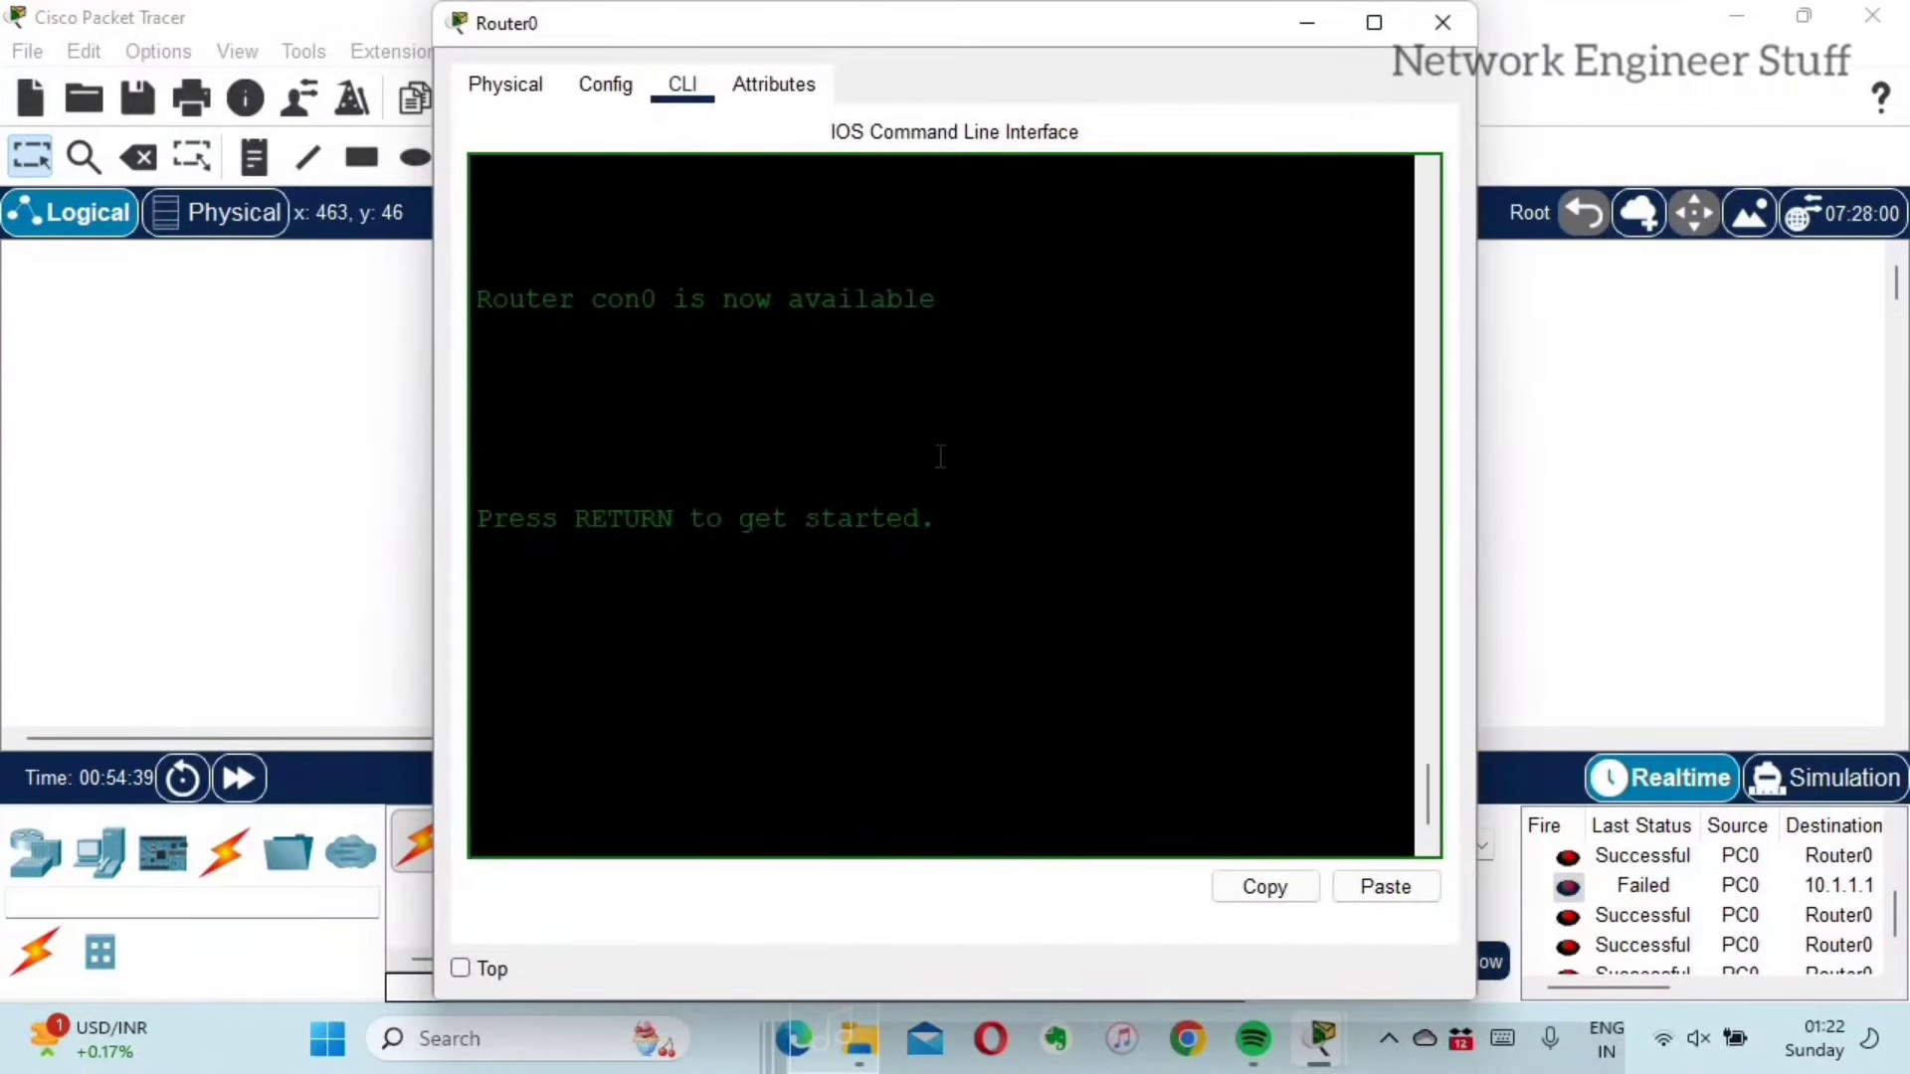
{"action": "key", "text": "Return"}
{"action": "key", "text": "Return"}
{"action": "key", "text": "Return"}
{"action": "key", "text": "Return"}
{"action": "key", "text": "Return"}
{"action": "key", "text": "Return"}
{"action": "key", "text": "Return"}
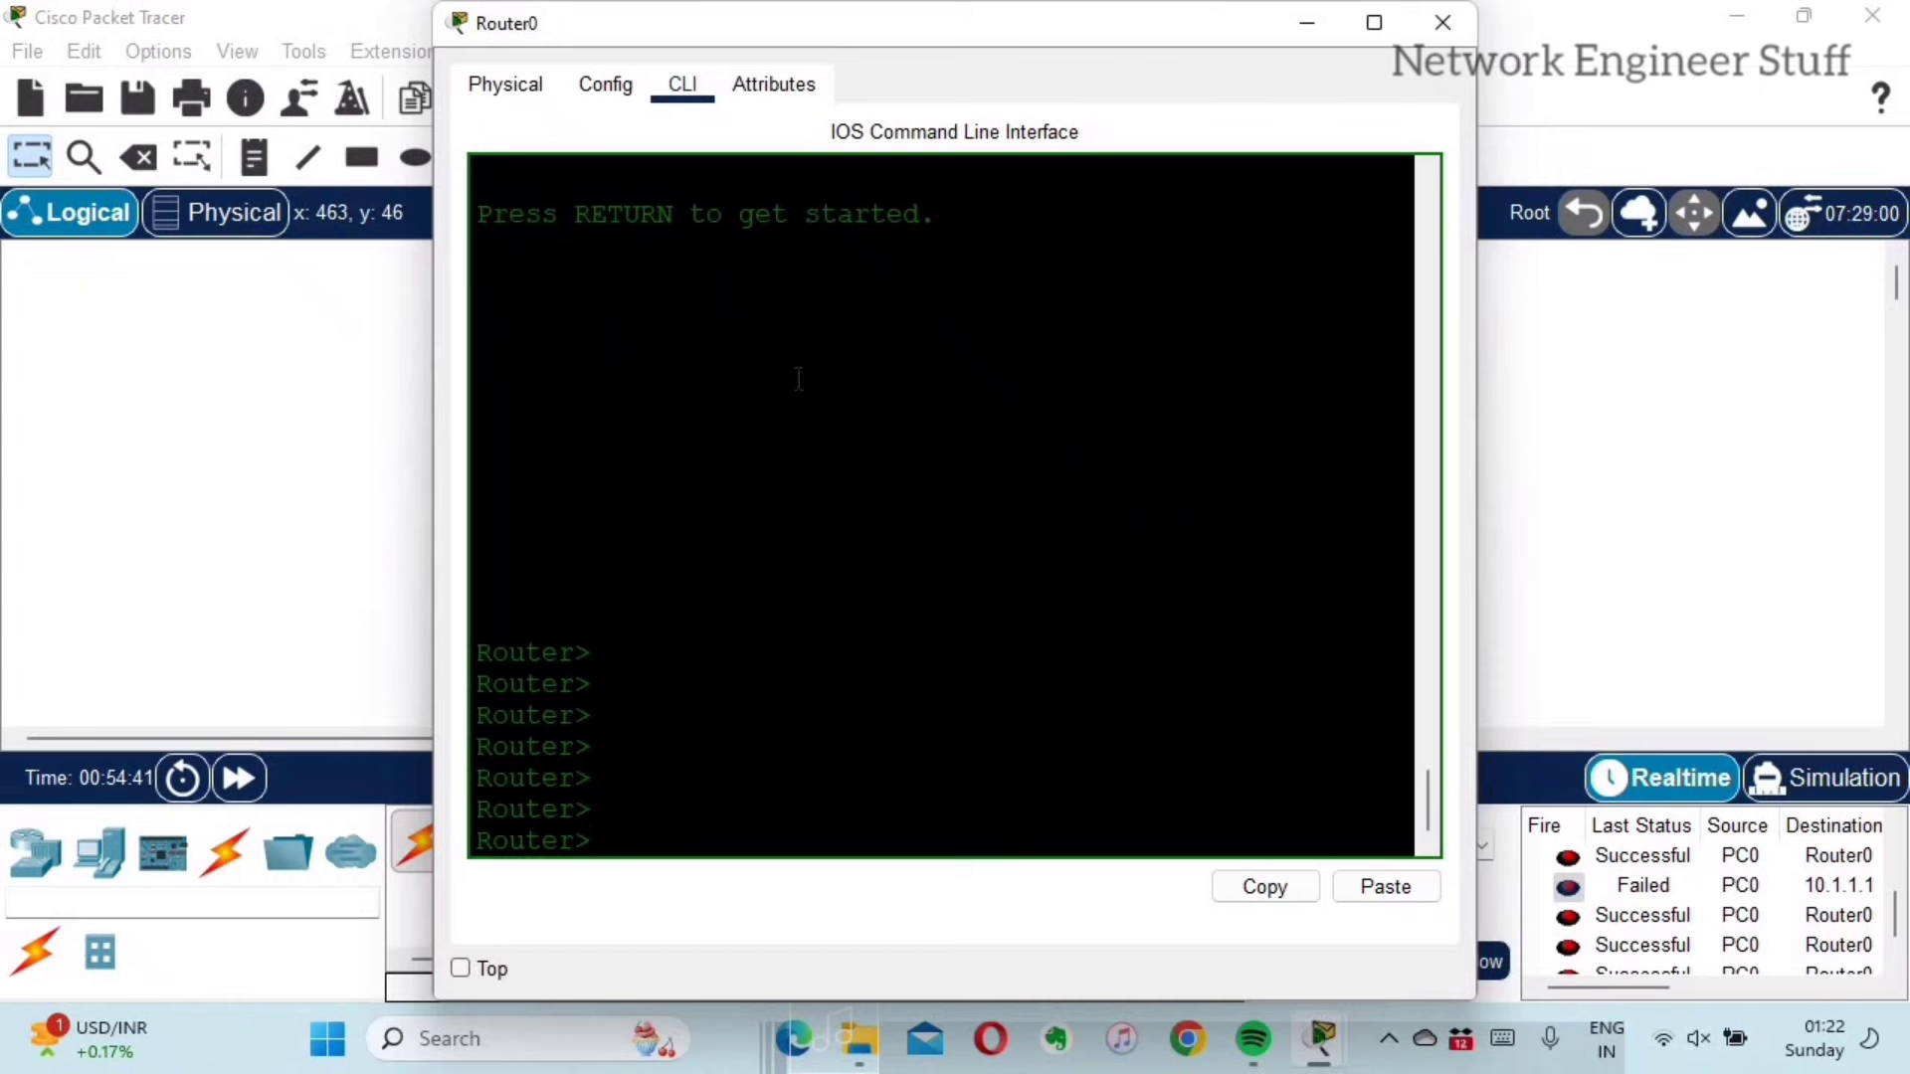
{"action": "left_click_drag", "start_coordinate": [796, 263], "coordinate": [840, 557]}
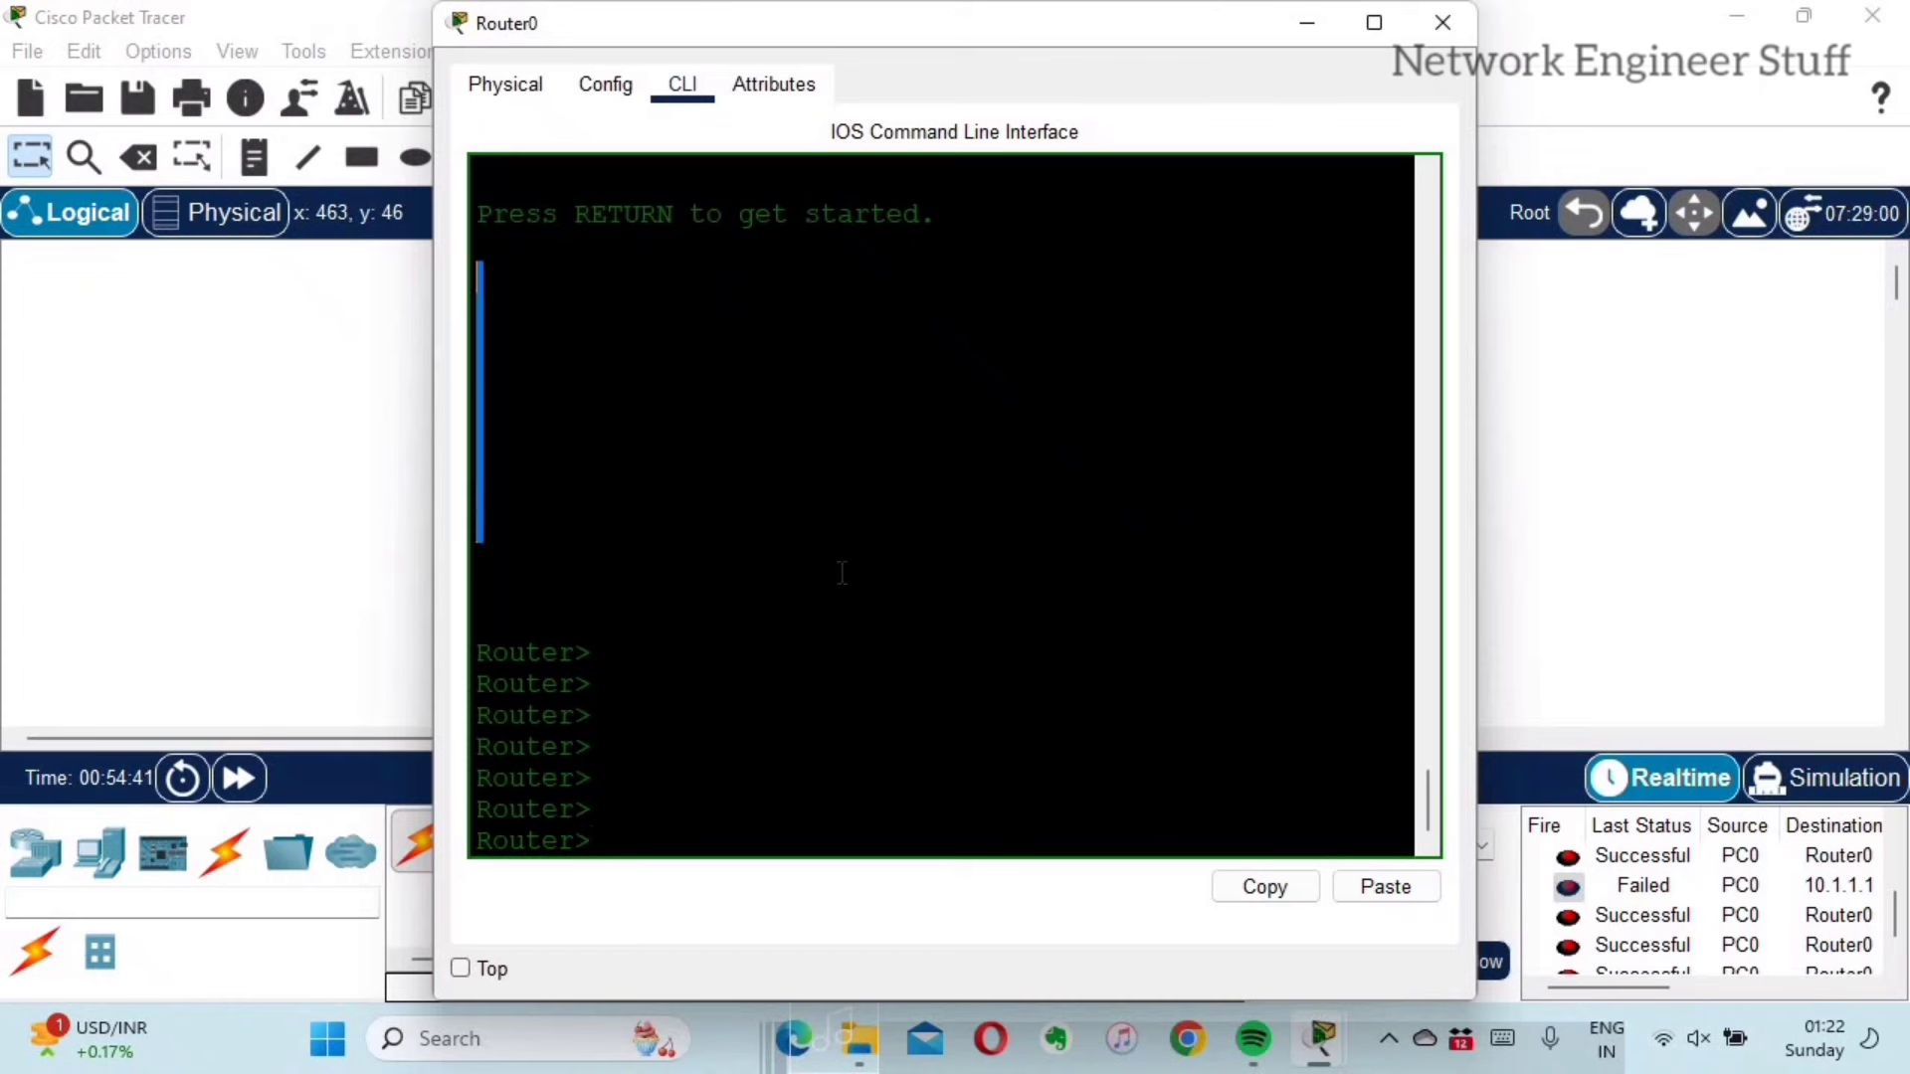
{"action": "double_click", "coordinate": [573, 653]}
{"action": "left_click", "coordinate": [778, 690]}
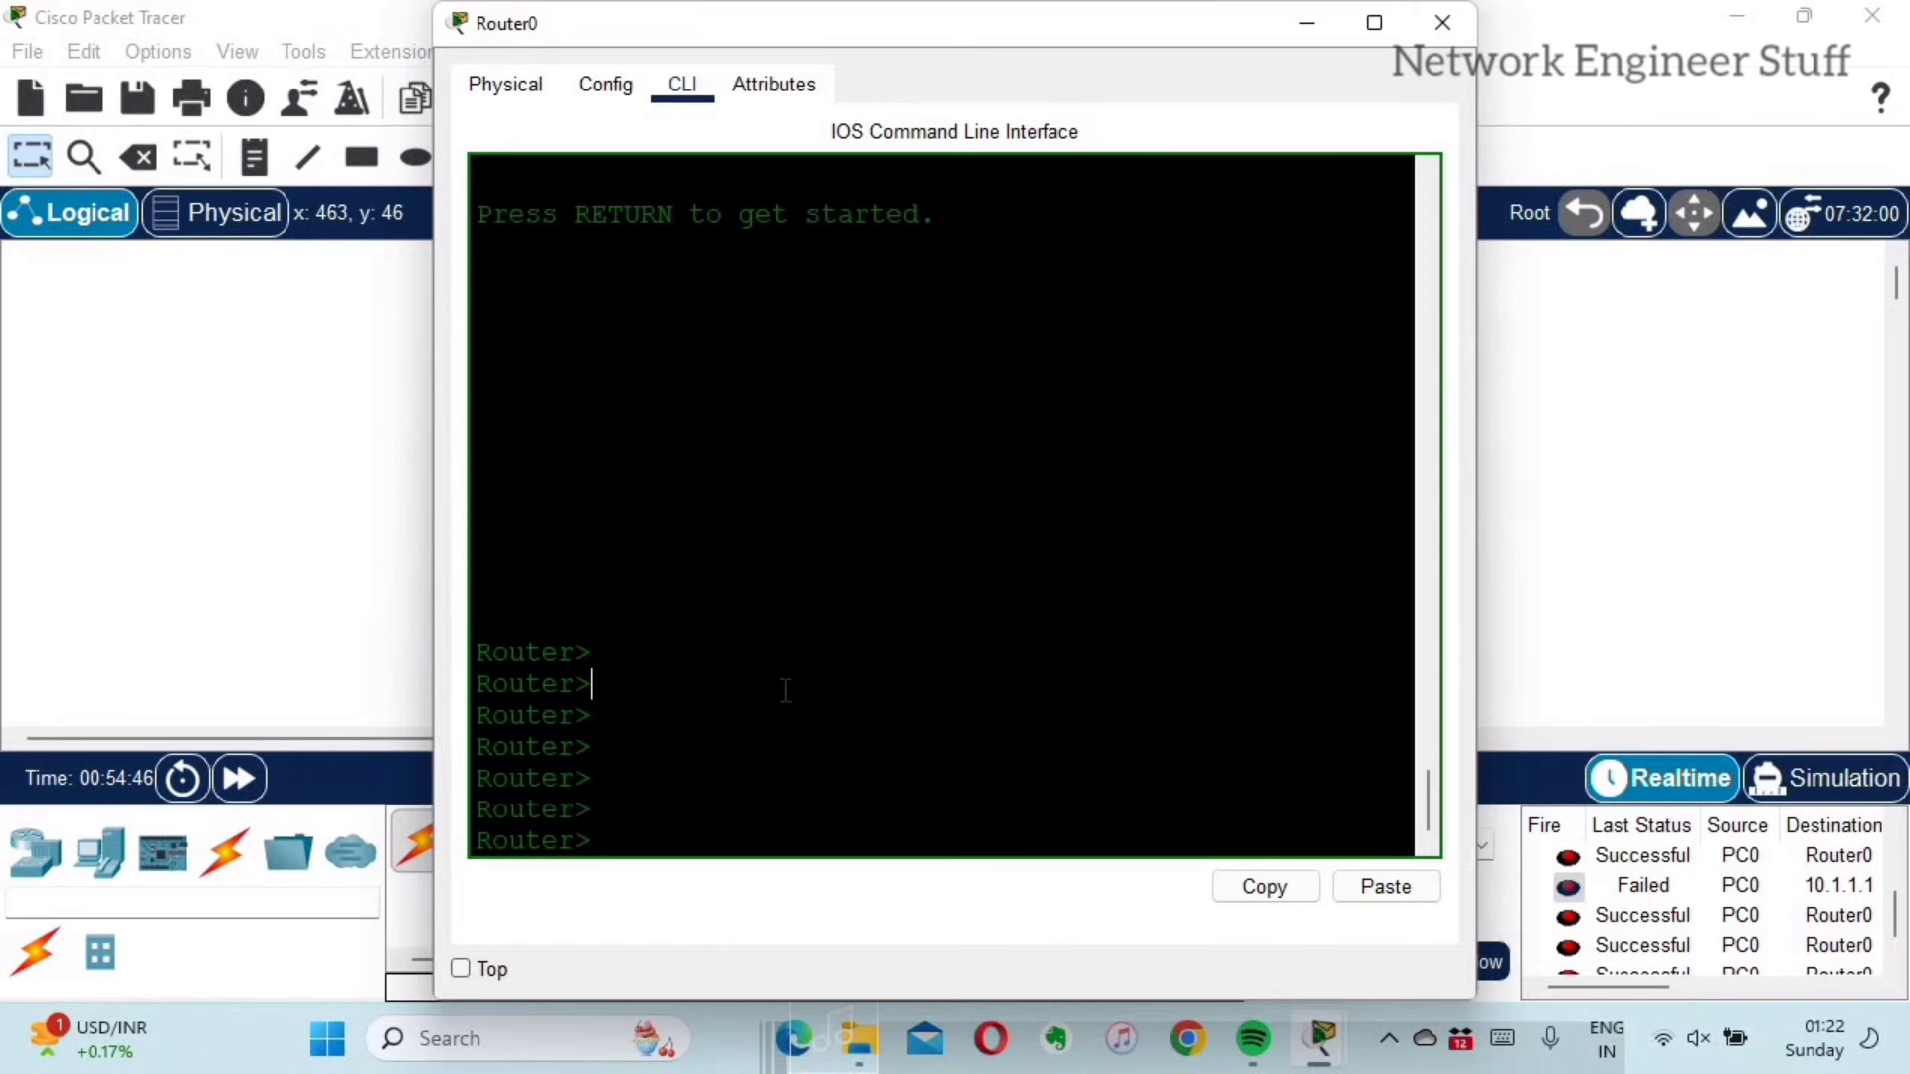
{"action": "left_click", "coordinate": [1442, 22]}
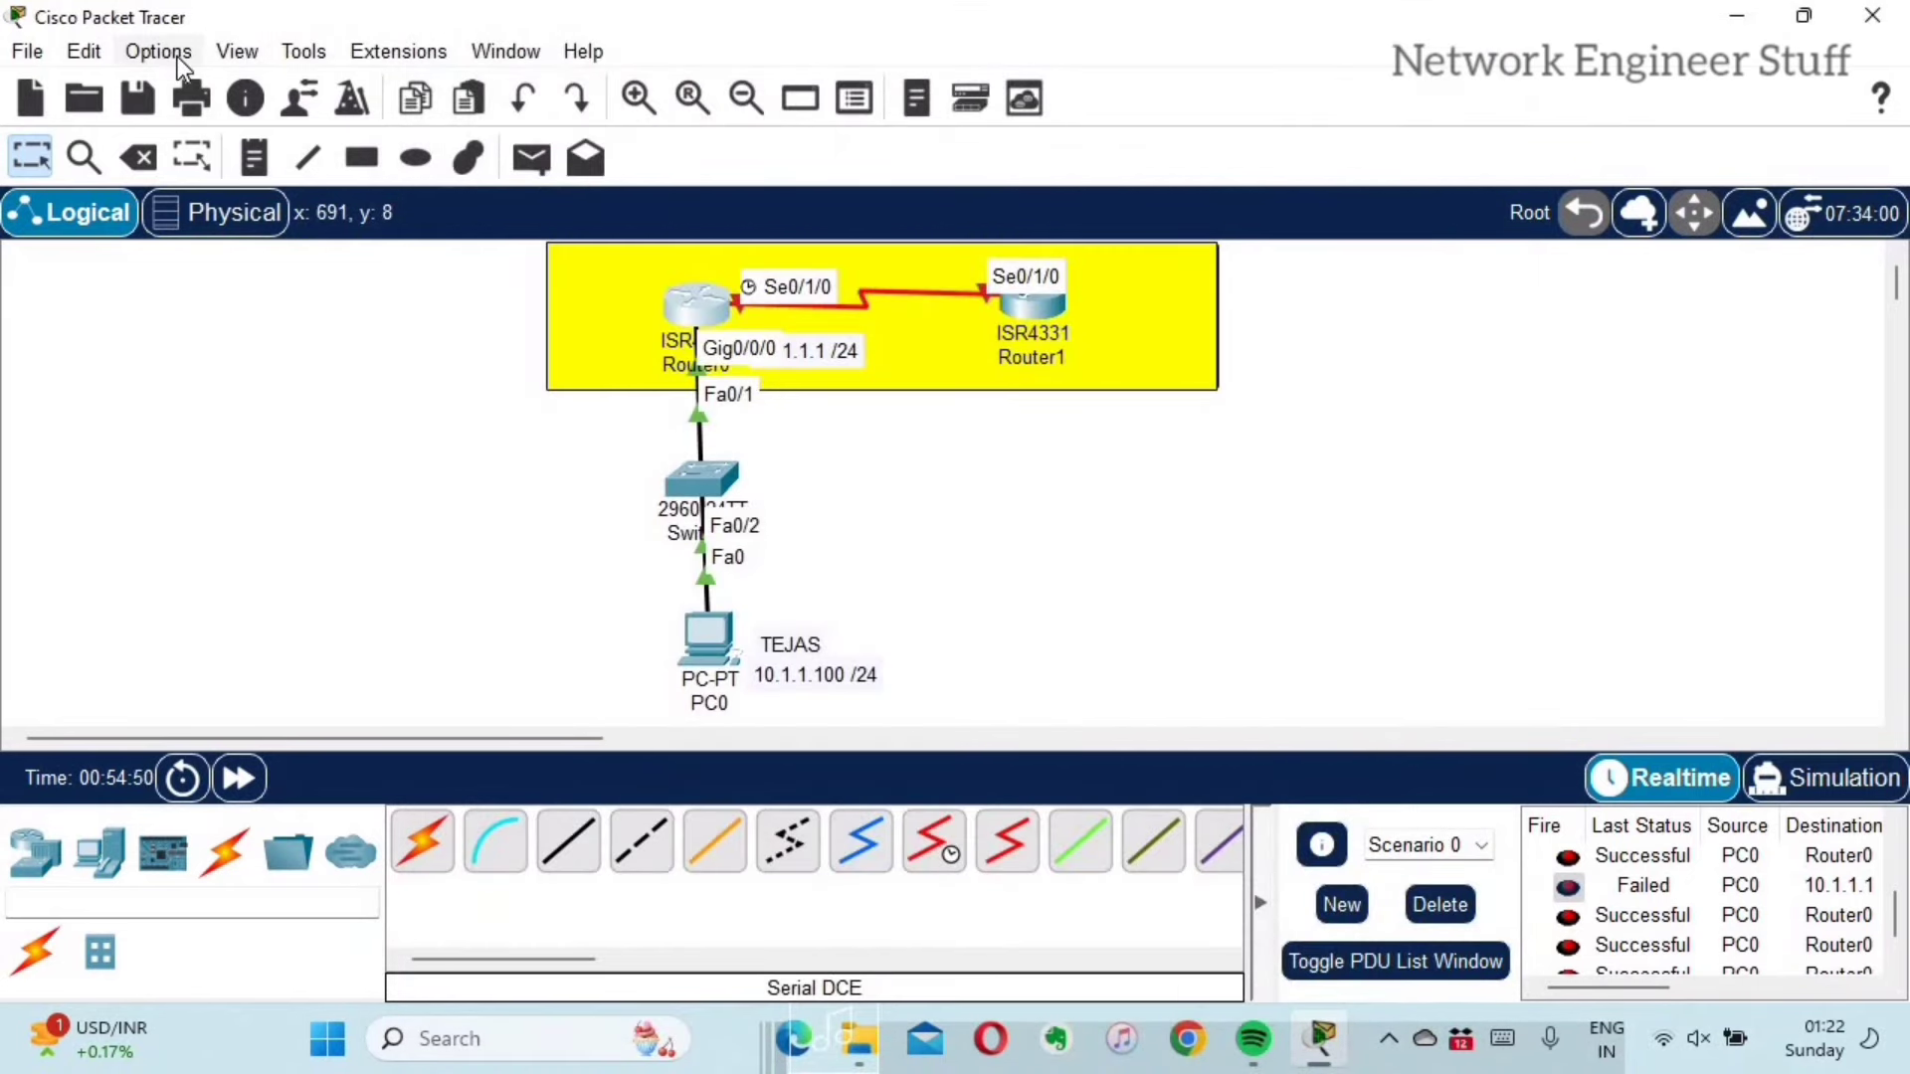
Step: Open Preferences, view the Miscellaneous and Font tabs, and nudge the font Size slider, leaving it at 10
{"action": "left_click", "coordinate": [177, 56]}
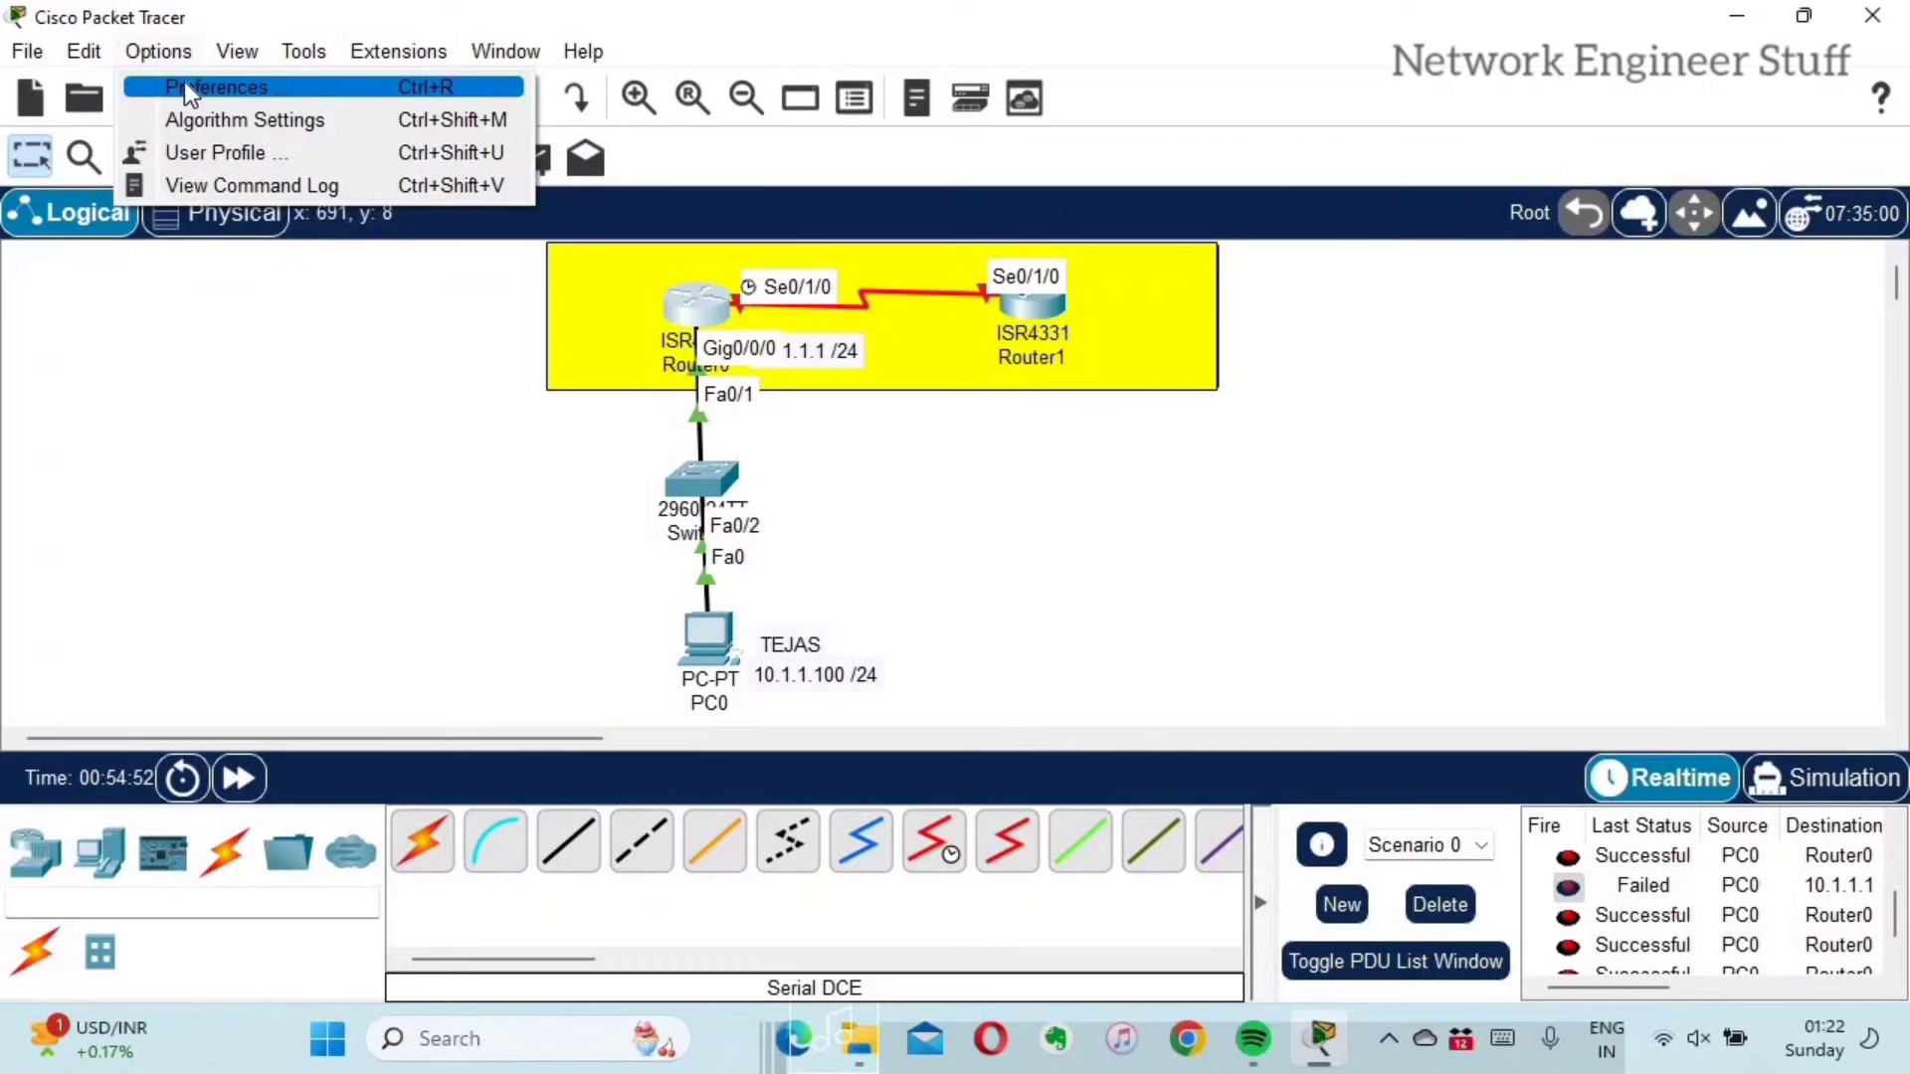
{"action": "left_click", "coordinate": [183, 84]}
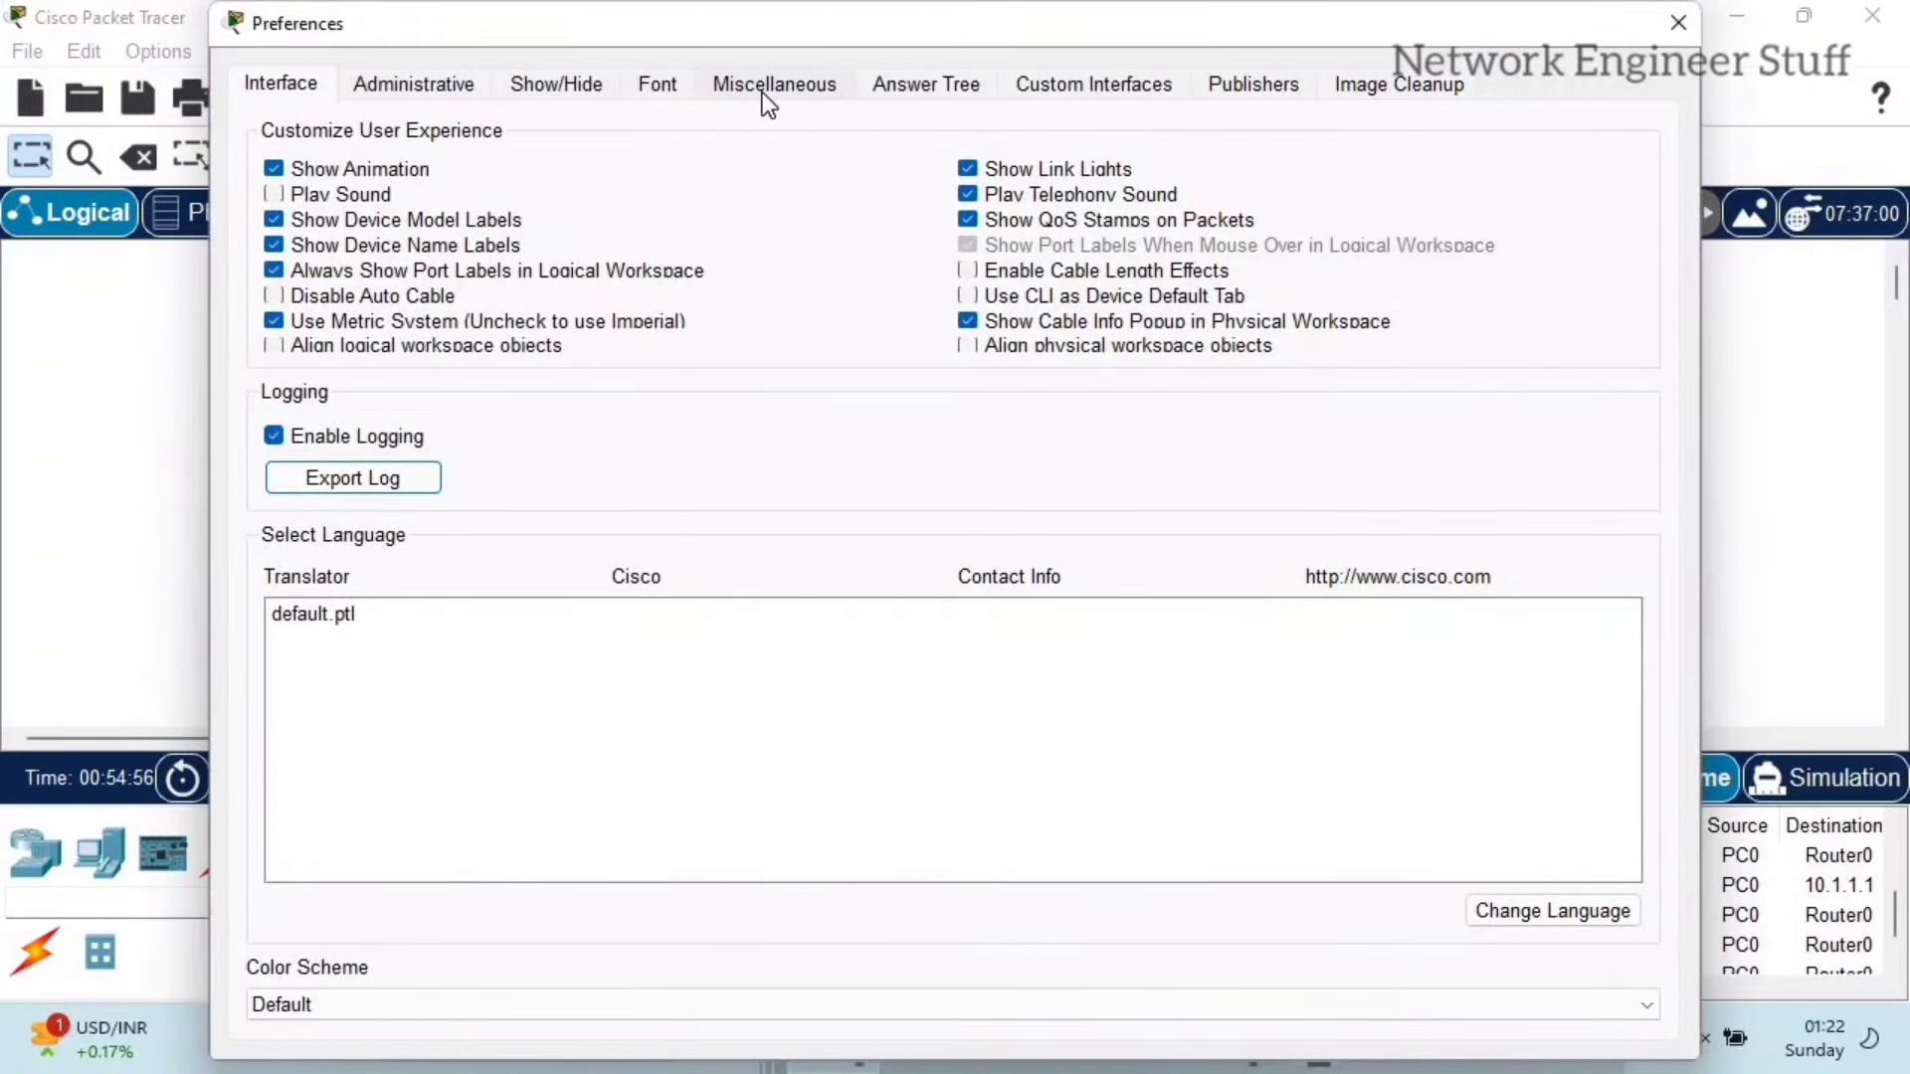
{"action": "left_click", "coordinate": [769, 94]}
{"action": "left_click", "coordinate": [667, 82]}
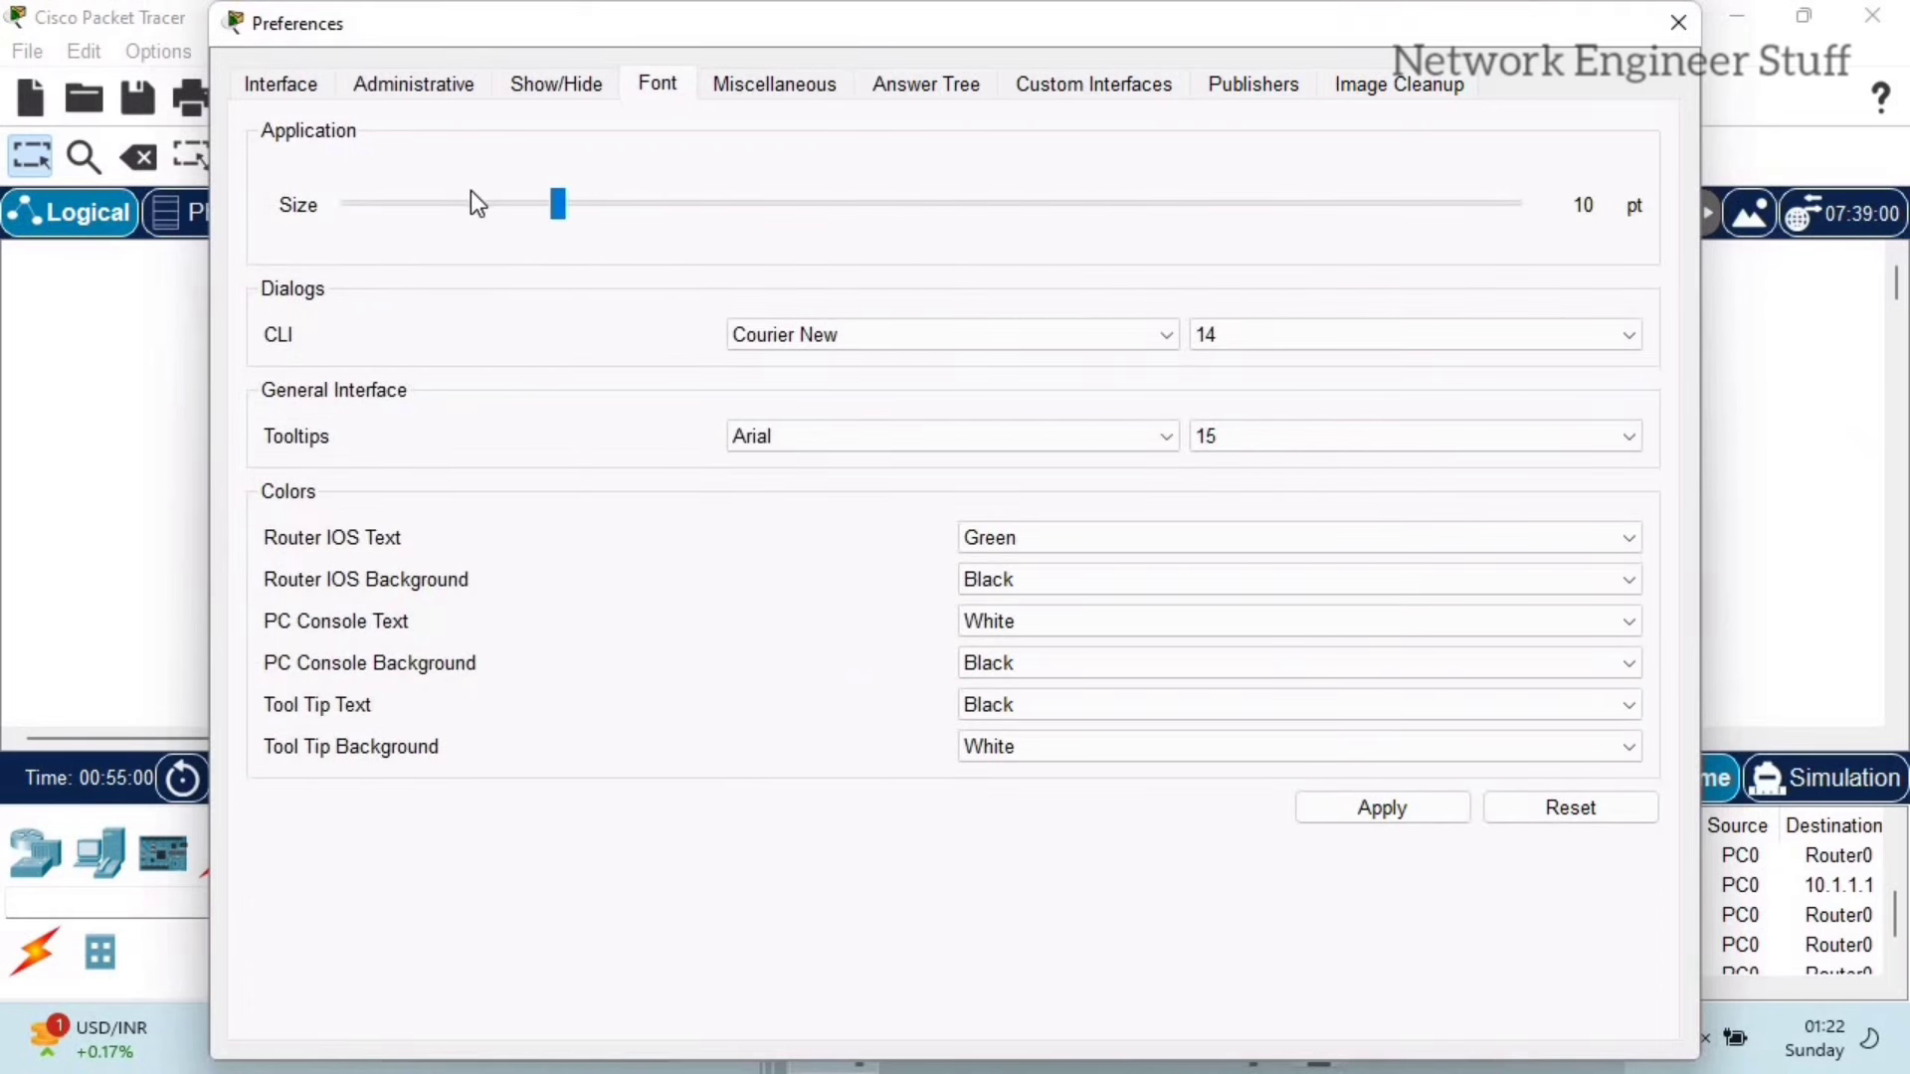
{"action": "left_click_drag", "start_coordinate": [648, 201], "coordinate": [589, 201]}
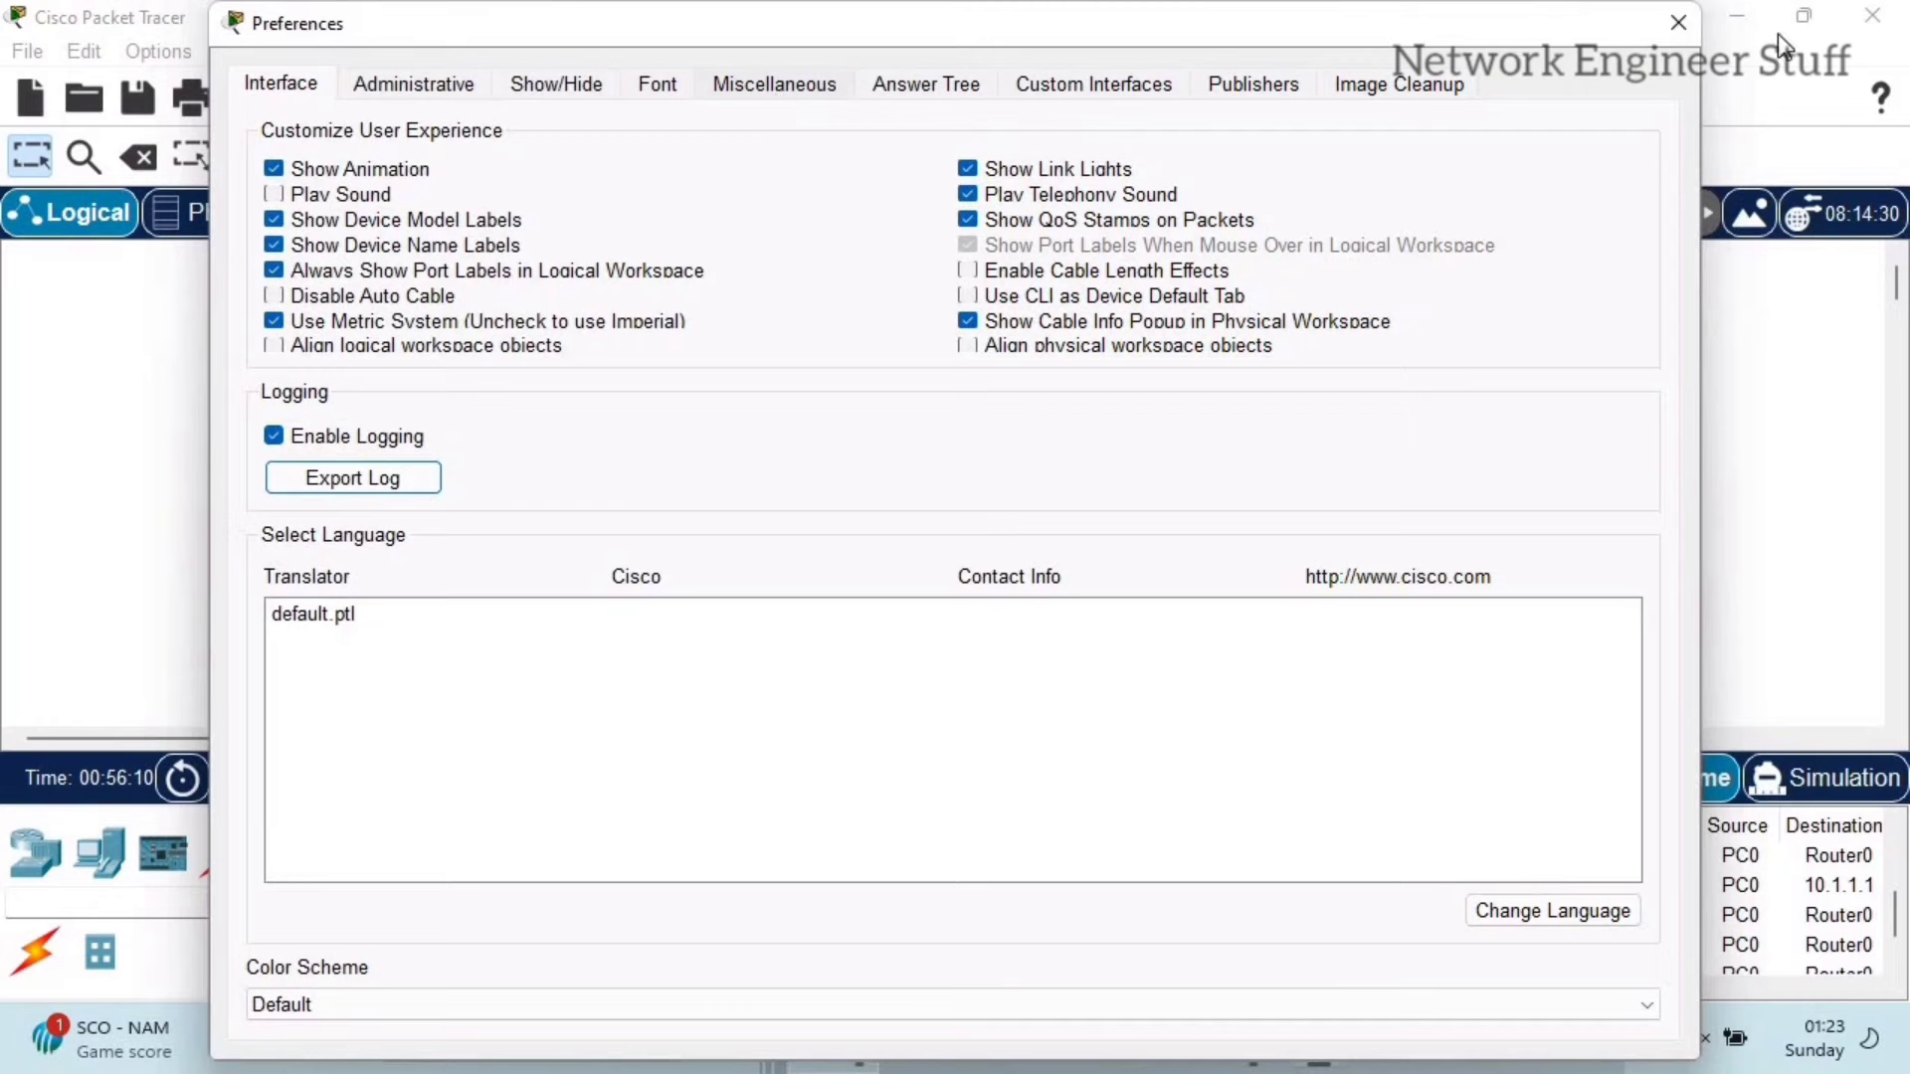
Step: Close Preferences and zoom in on the topology with View > Zoom > Zoom In
{"action": "left_click", "coordinate": [1679, 20]}
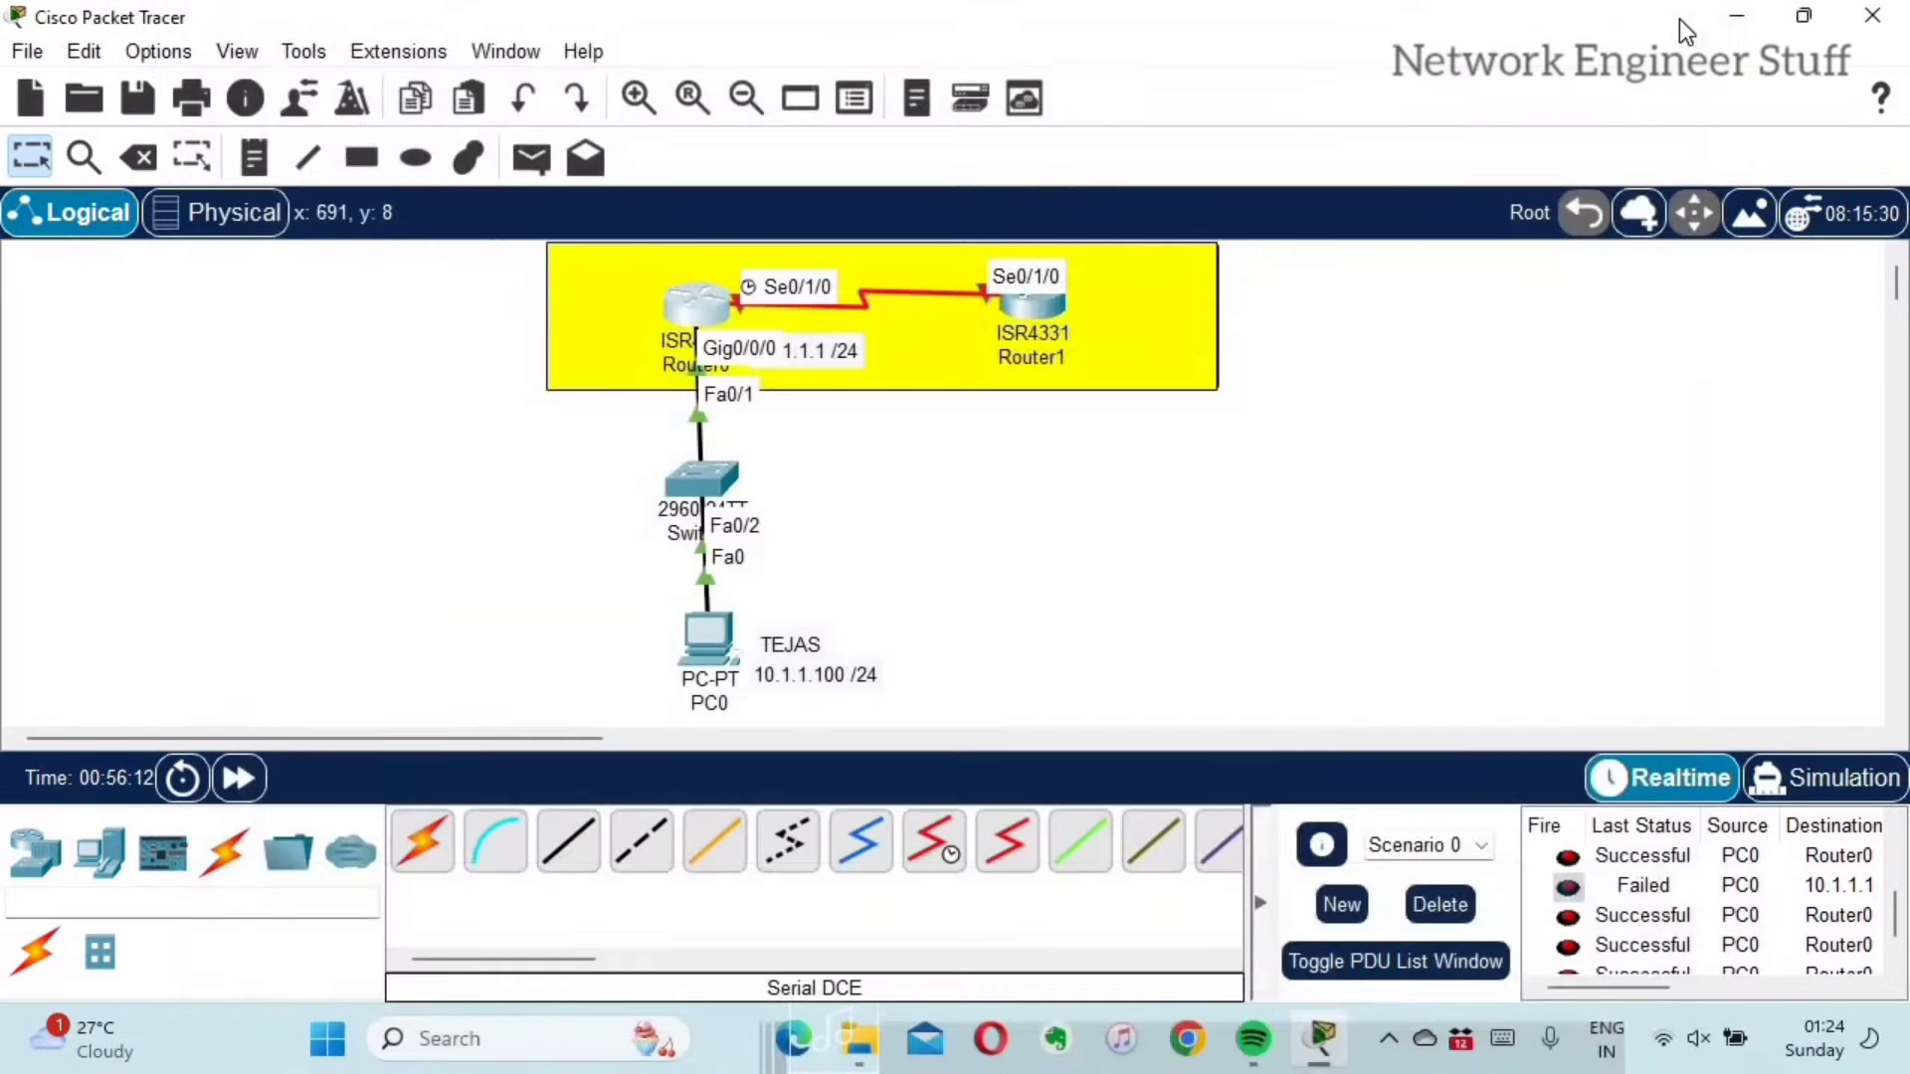
{"action": "left_click", "coordinate": [235, 56]}
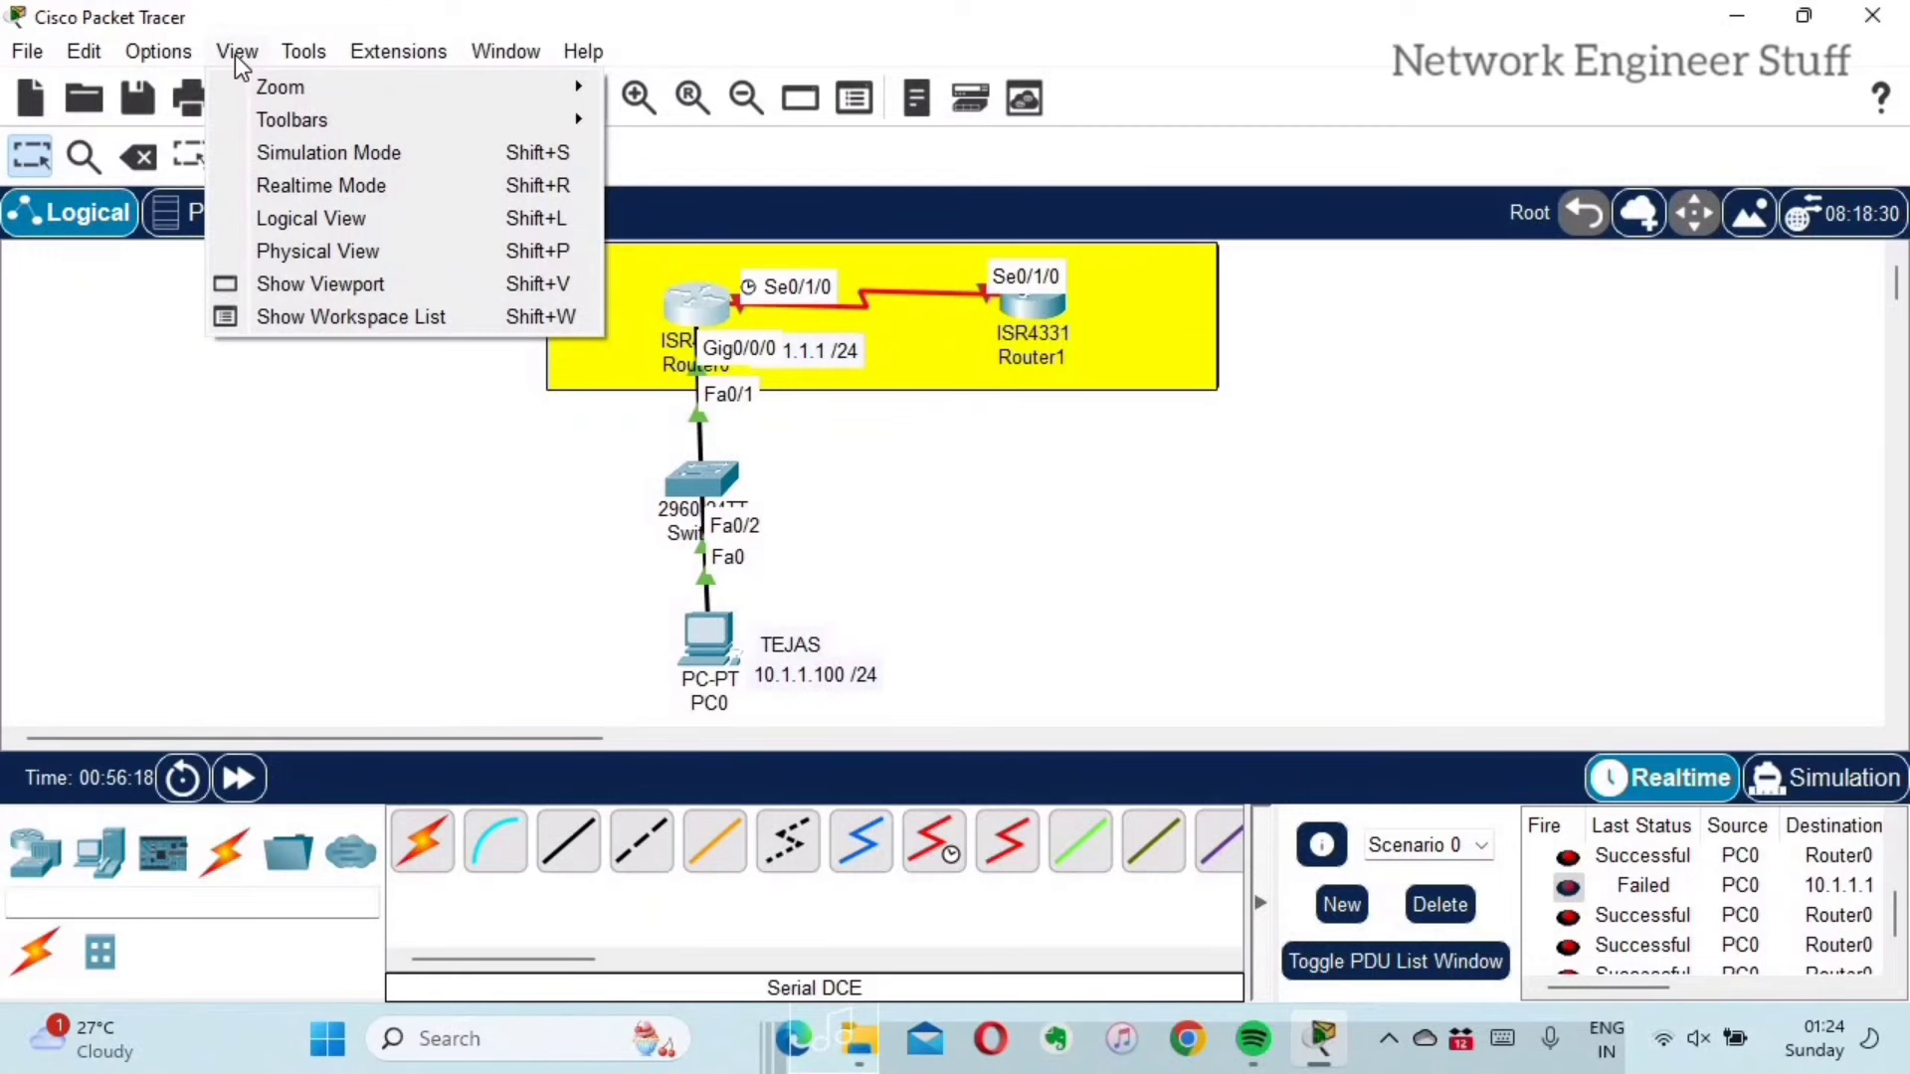
{"action": "mouse_move", "coordinate": [299, 88]}
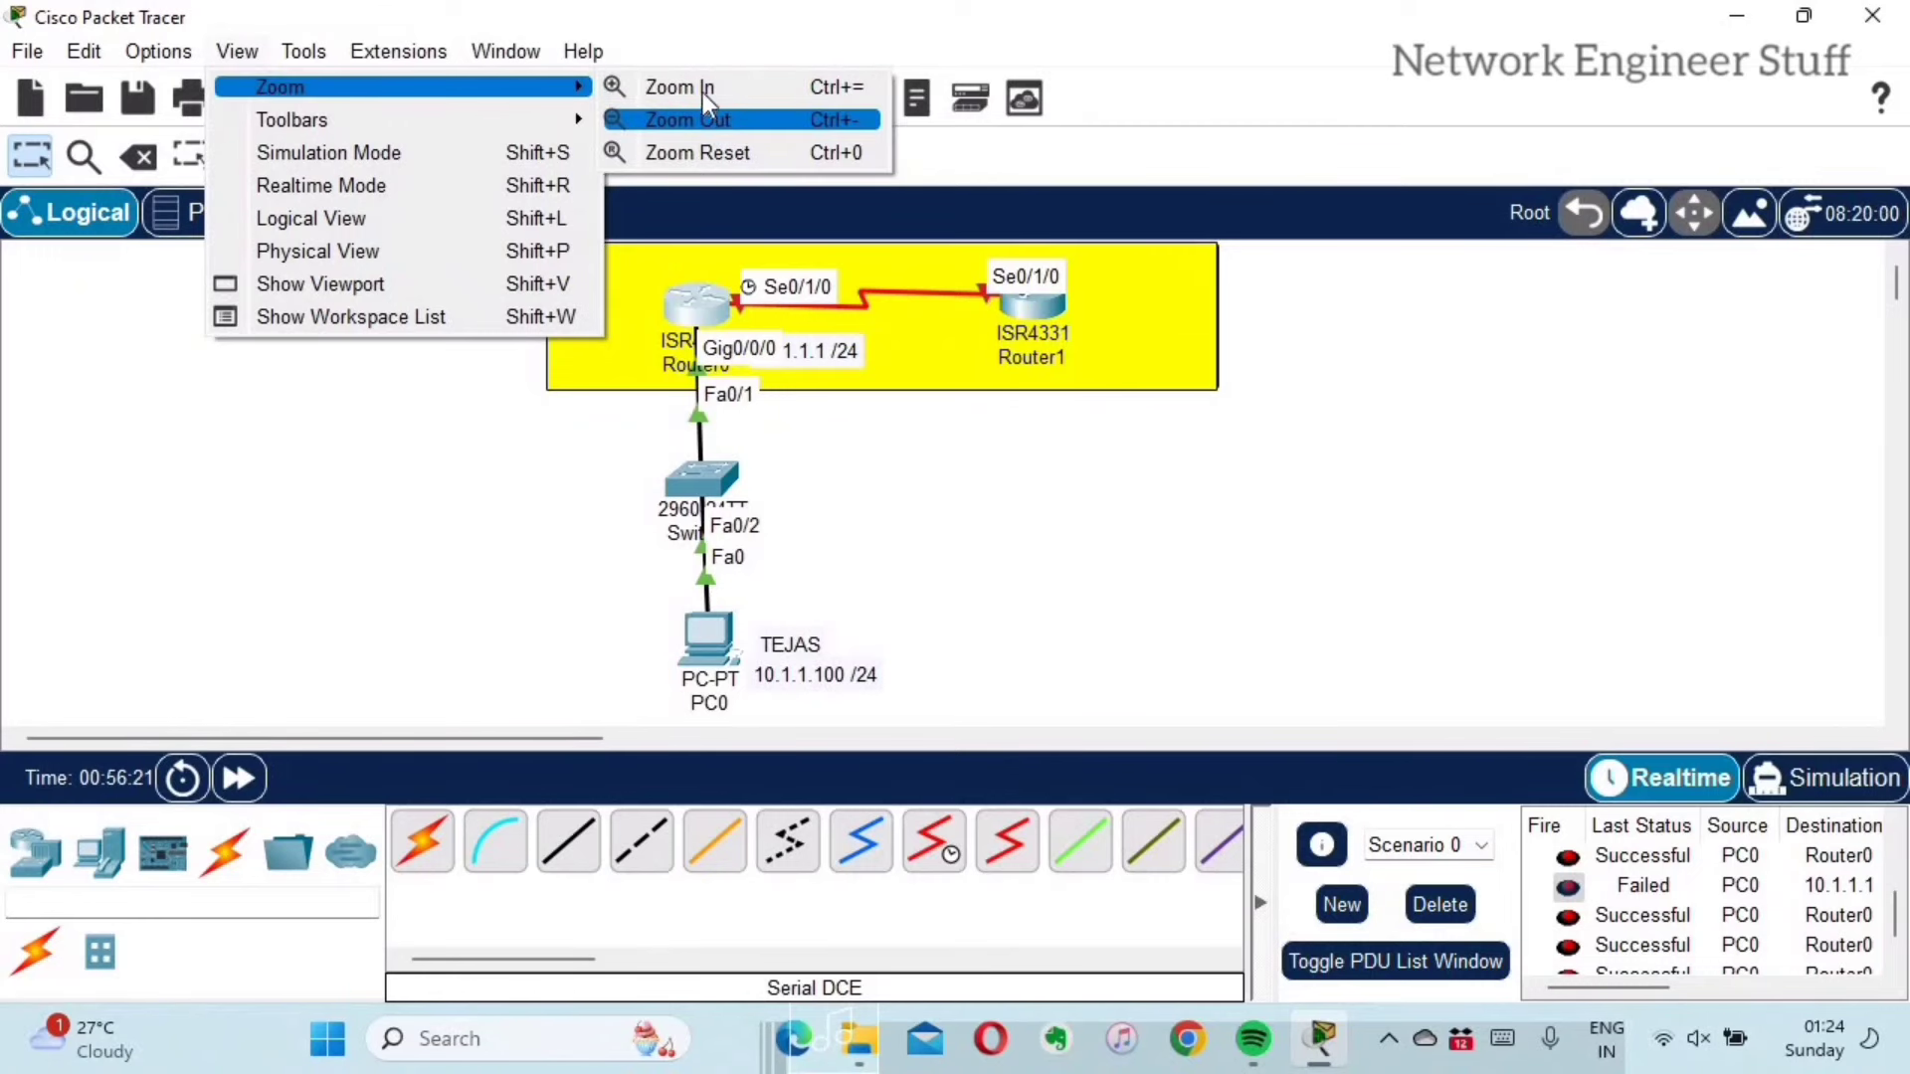
{"action": "left_click", "coordinate": [703, 88]}
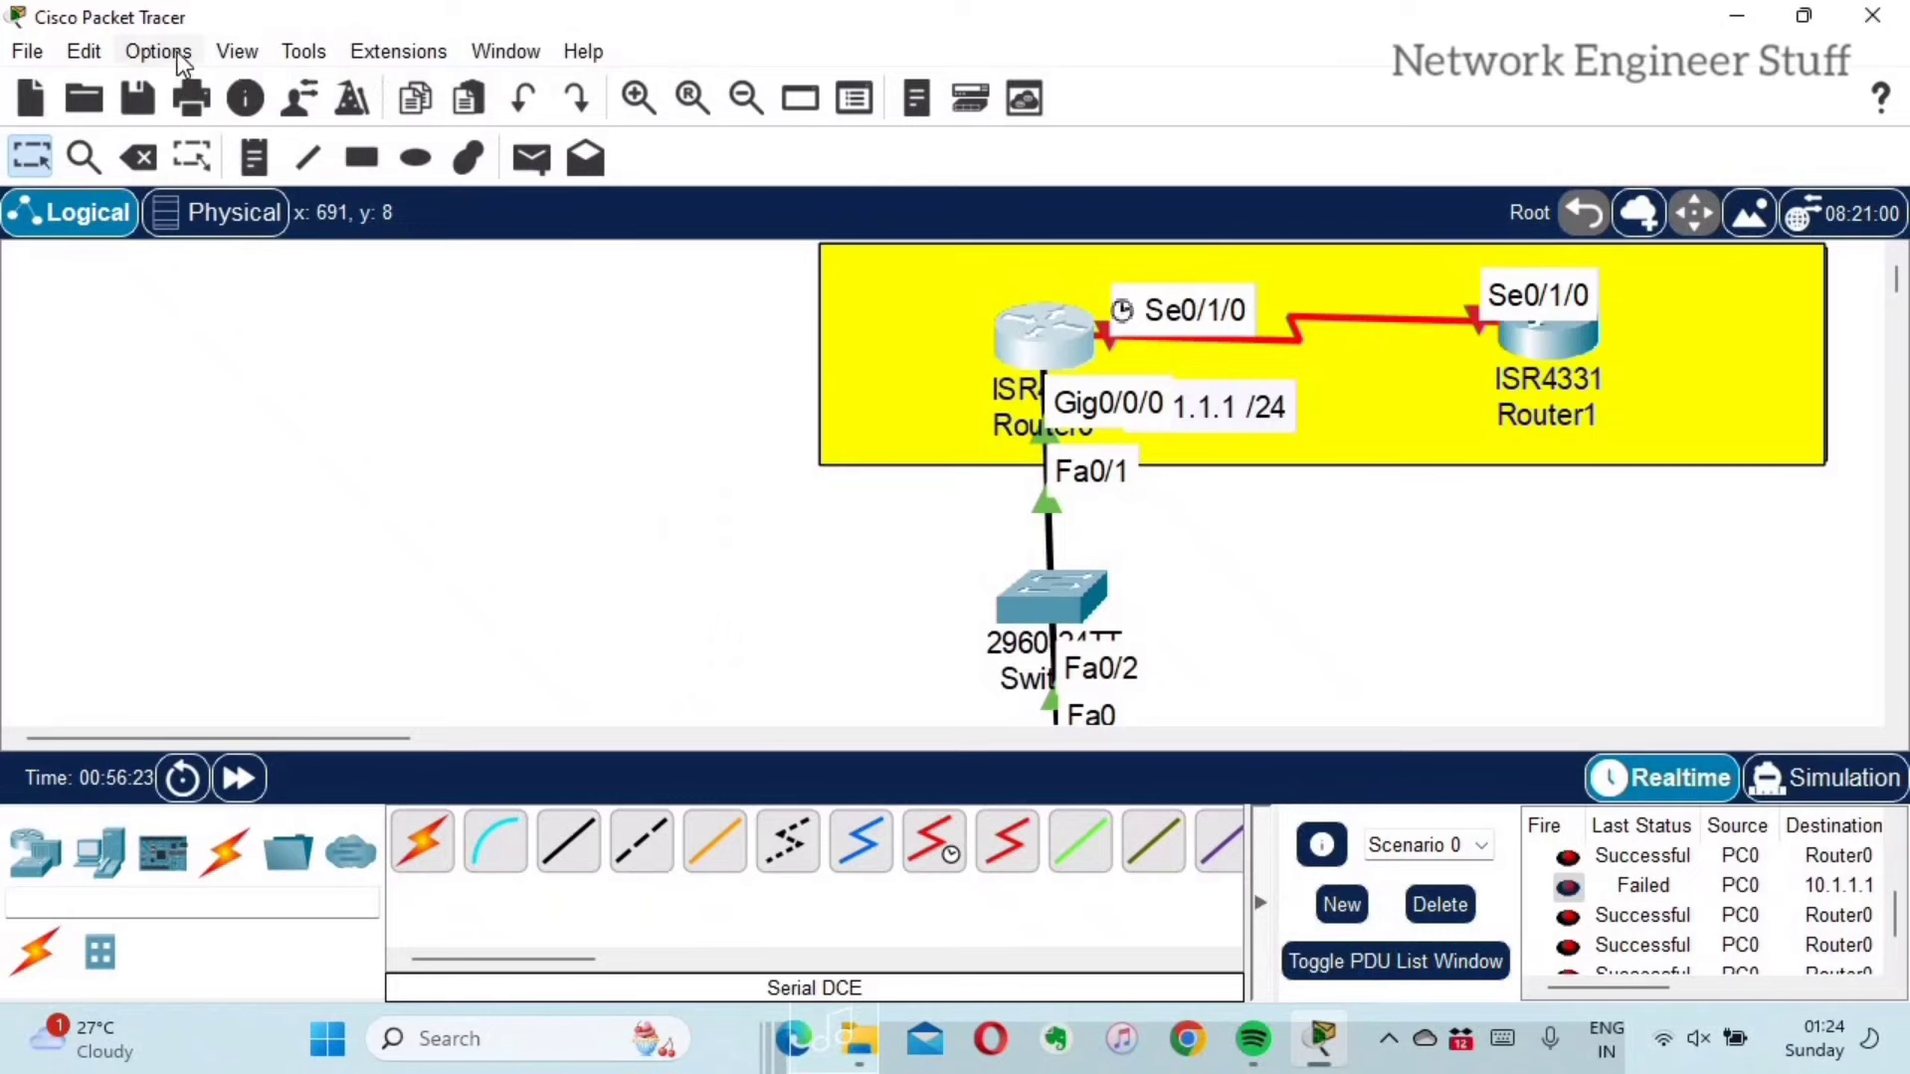
Step: Zoom the topology back out to its original size and show the View > Toolbars choices
{"action": "left_click", "coordinate": [239, 52]}
{"action": "mouse_move", "coordinate": [298, 89]}
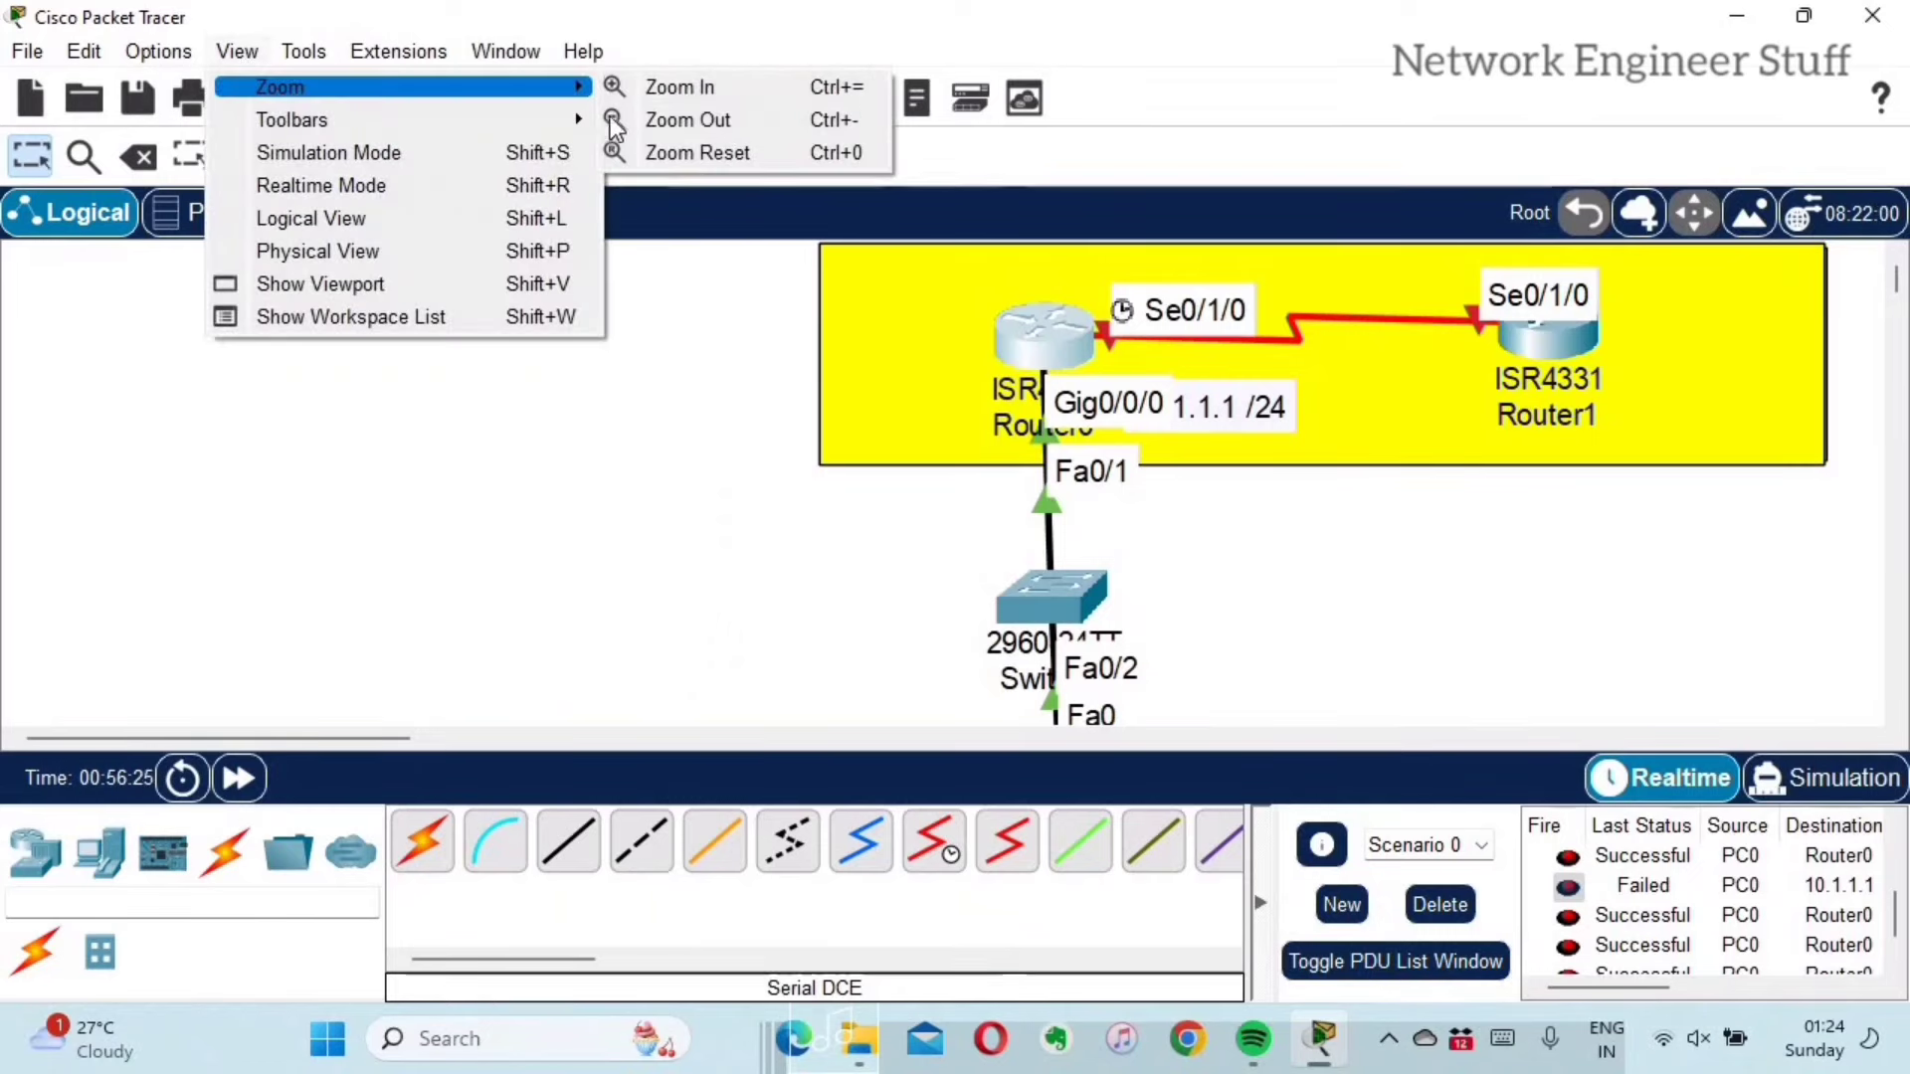
{"action": "left_click", "coordinate": [647, 120]}
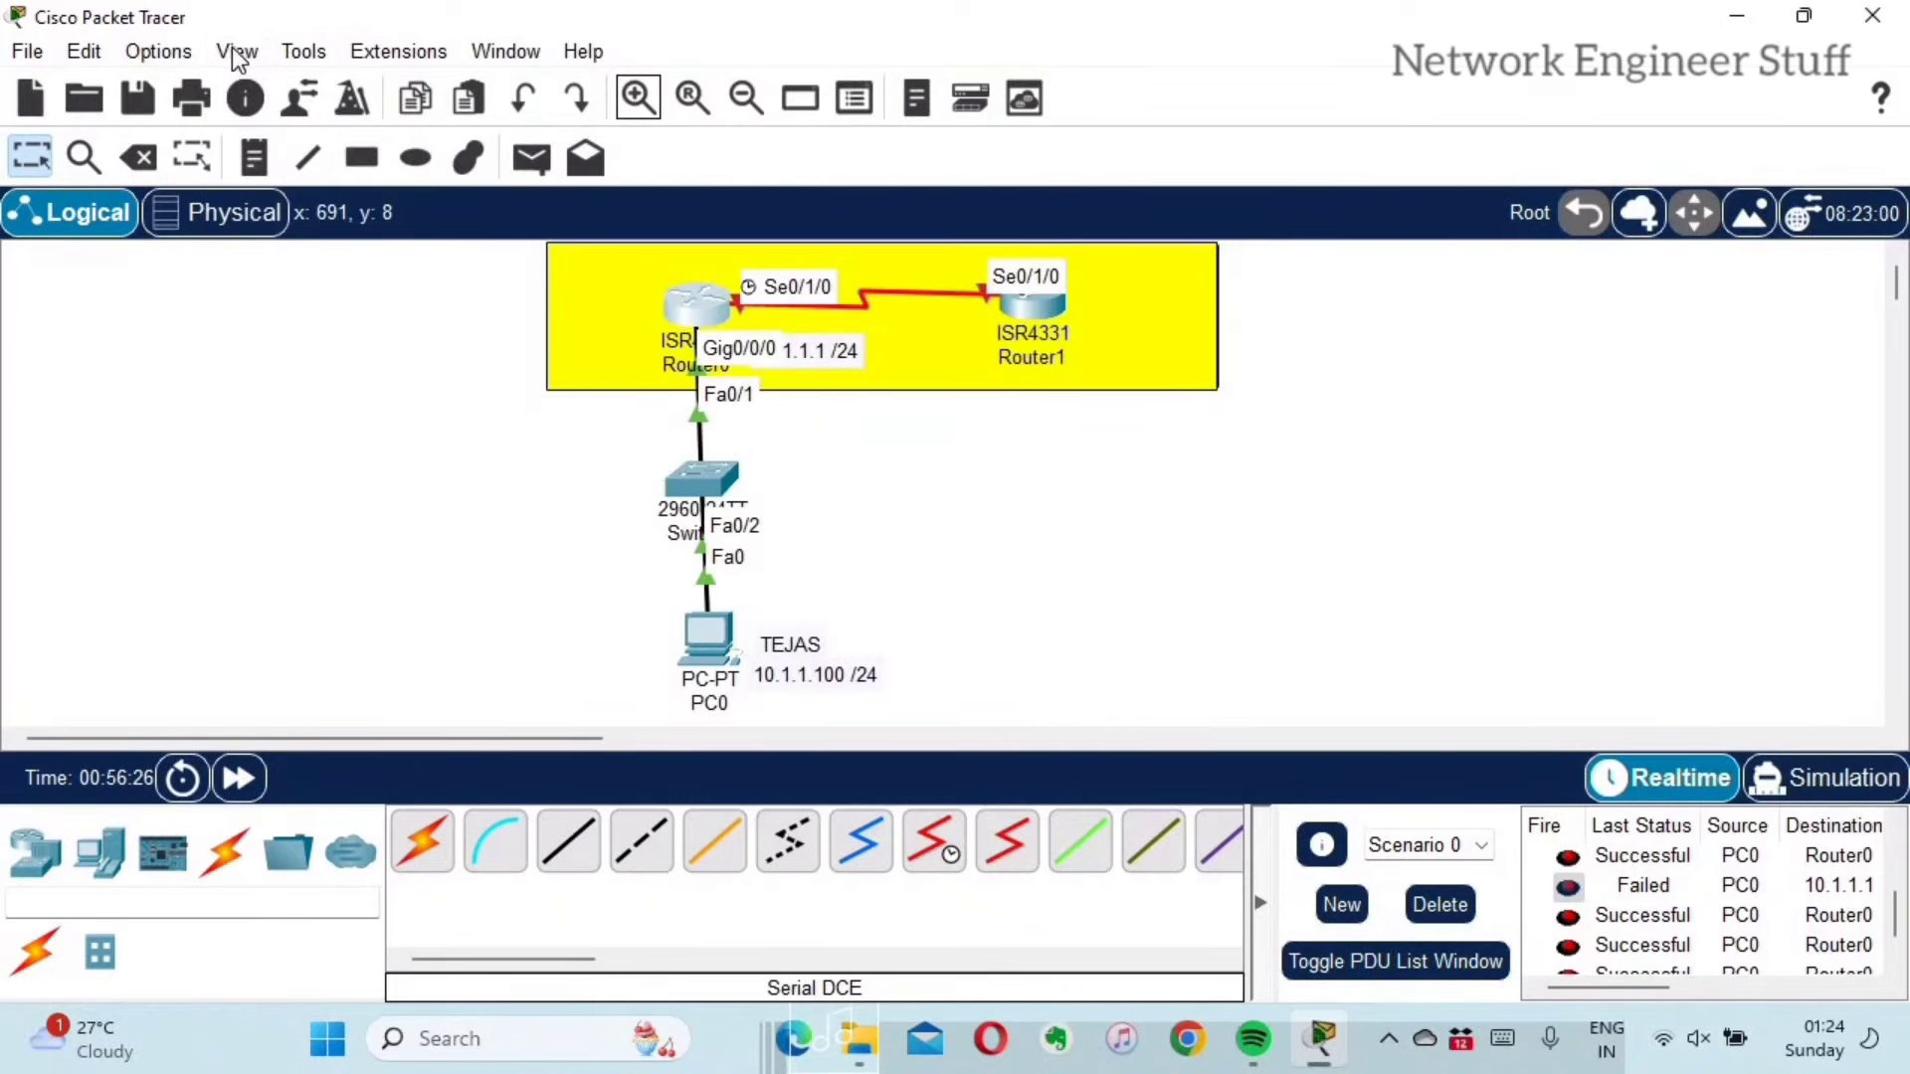
{"action": "left_click", "coordinate": [262, 58]}
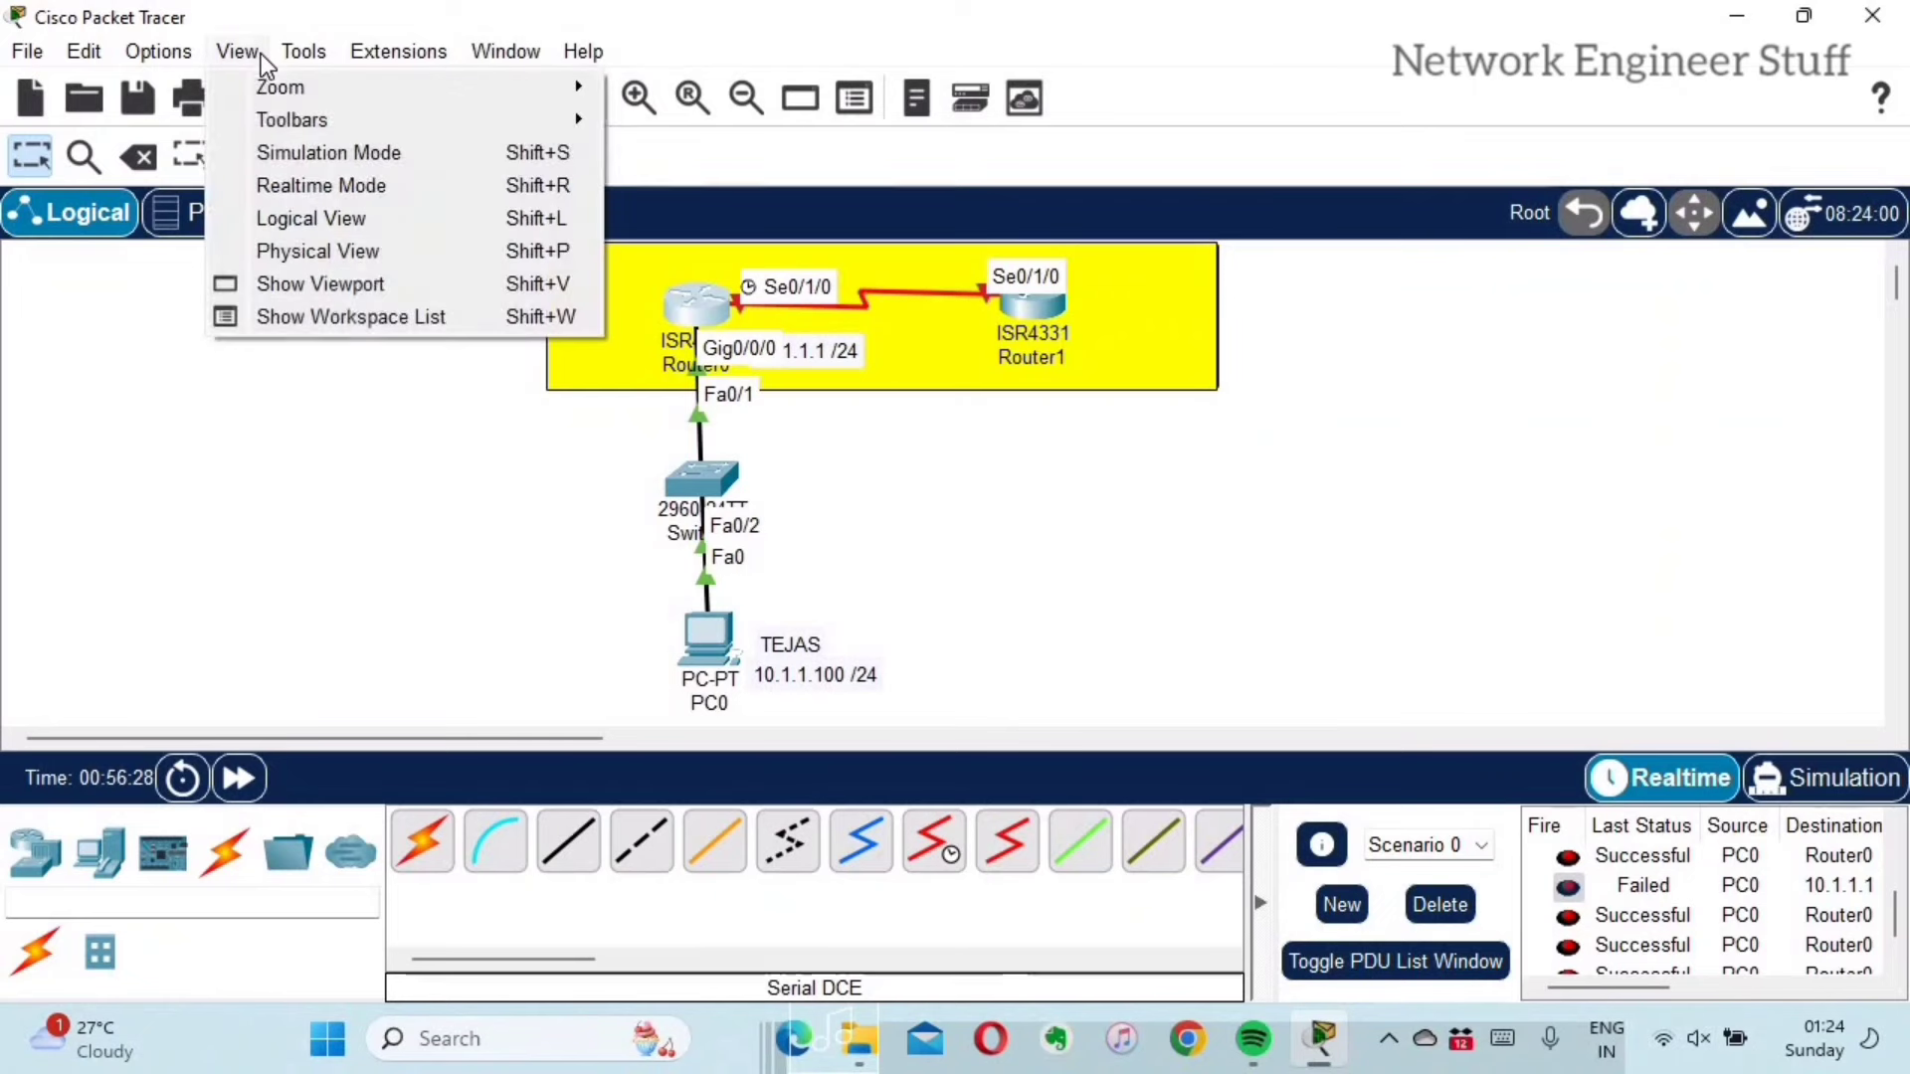
{"action": "mouse_move", "coordinate": [275, 121]}
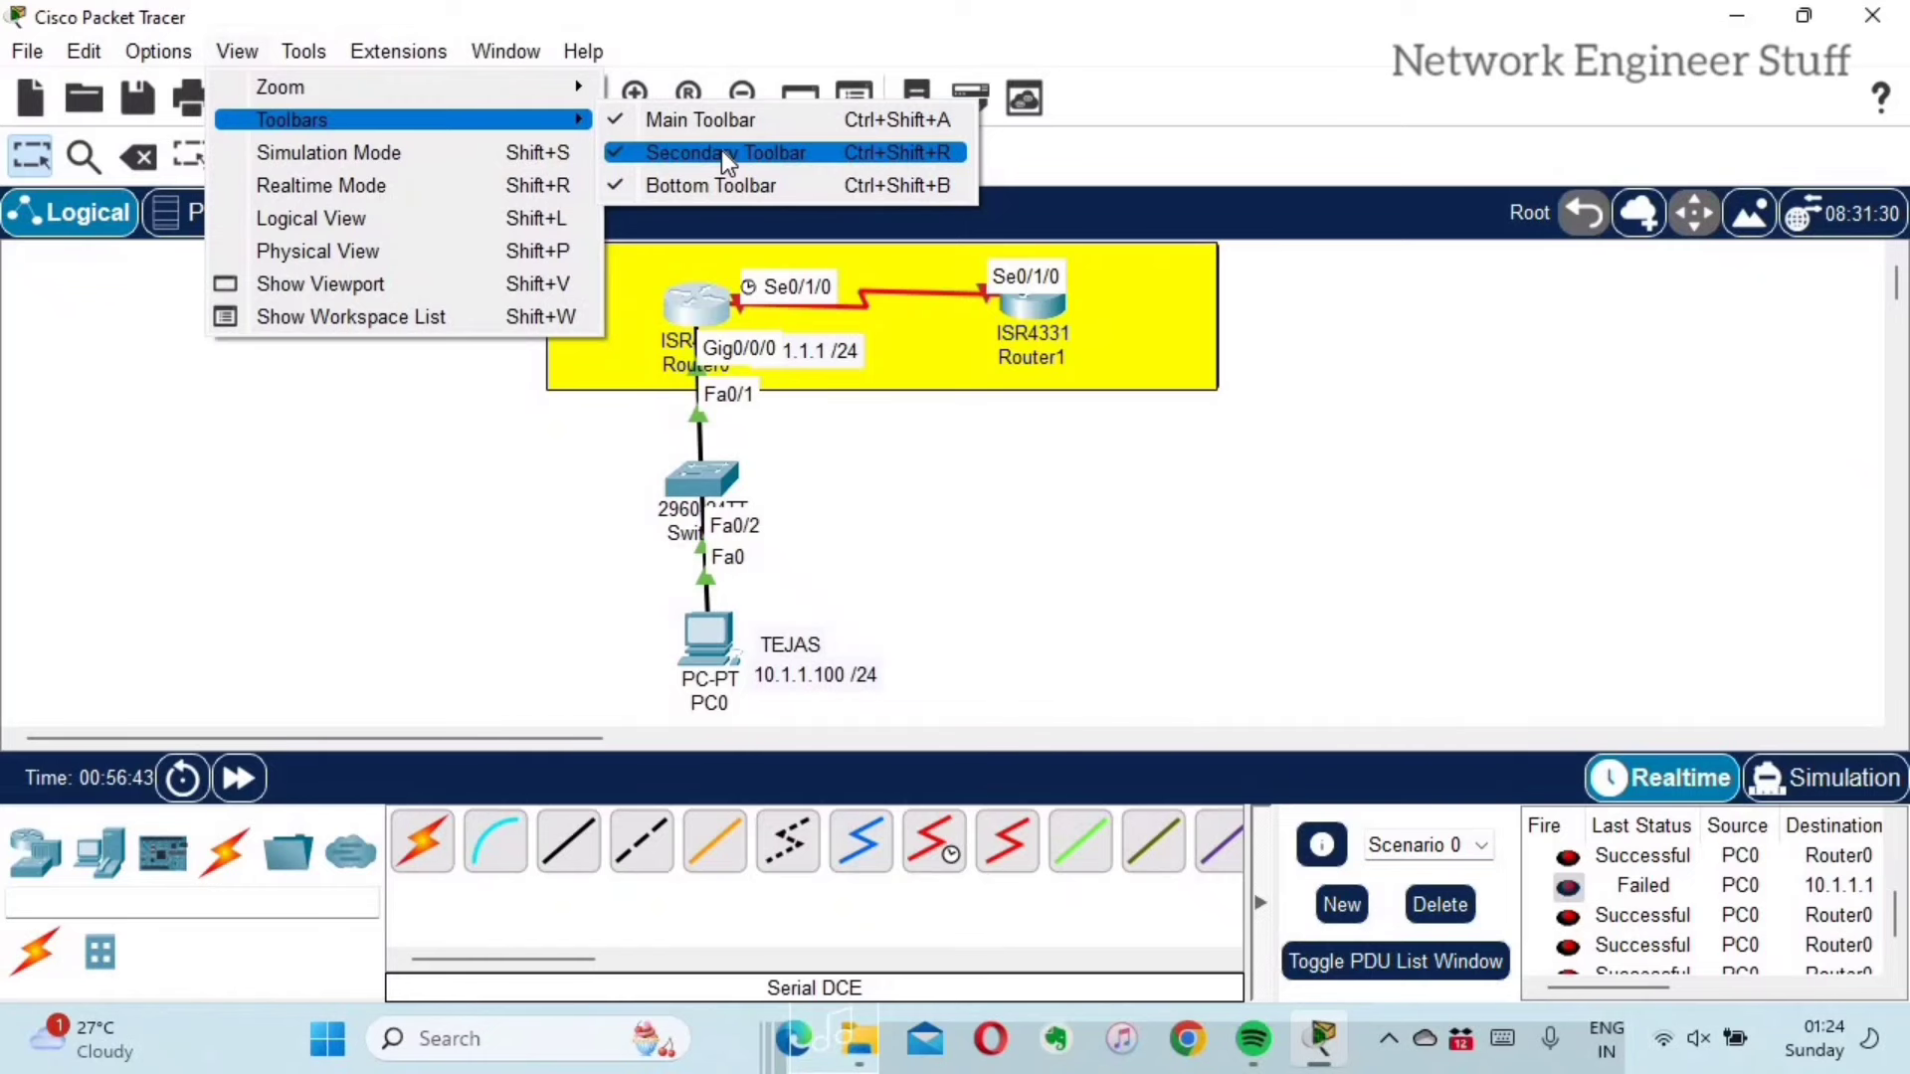
Step: Hide the Secondary Toolbar, restore it, then look through the Options and View menus
{"action": "left_click", "coordinate": [720, 152]}
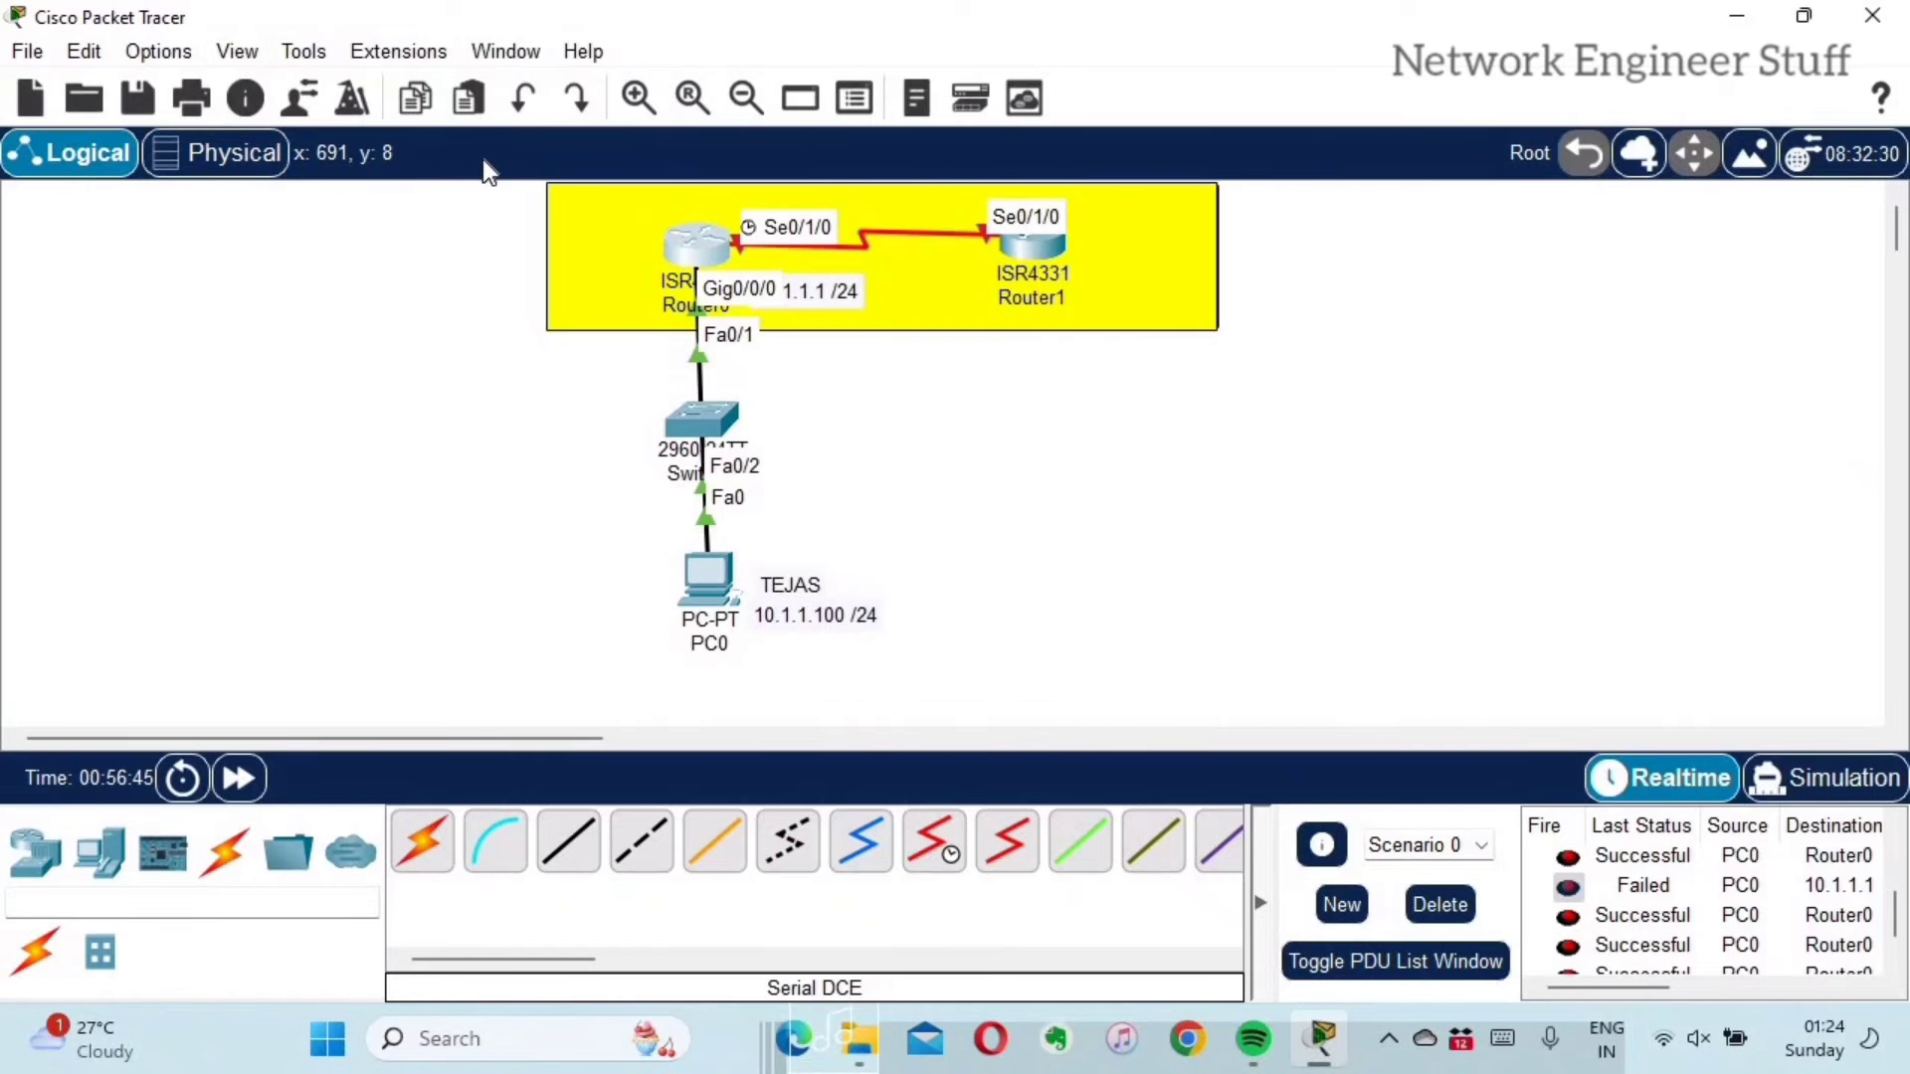
{"action": "left_click", "coordinate": [237, 51]}
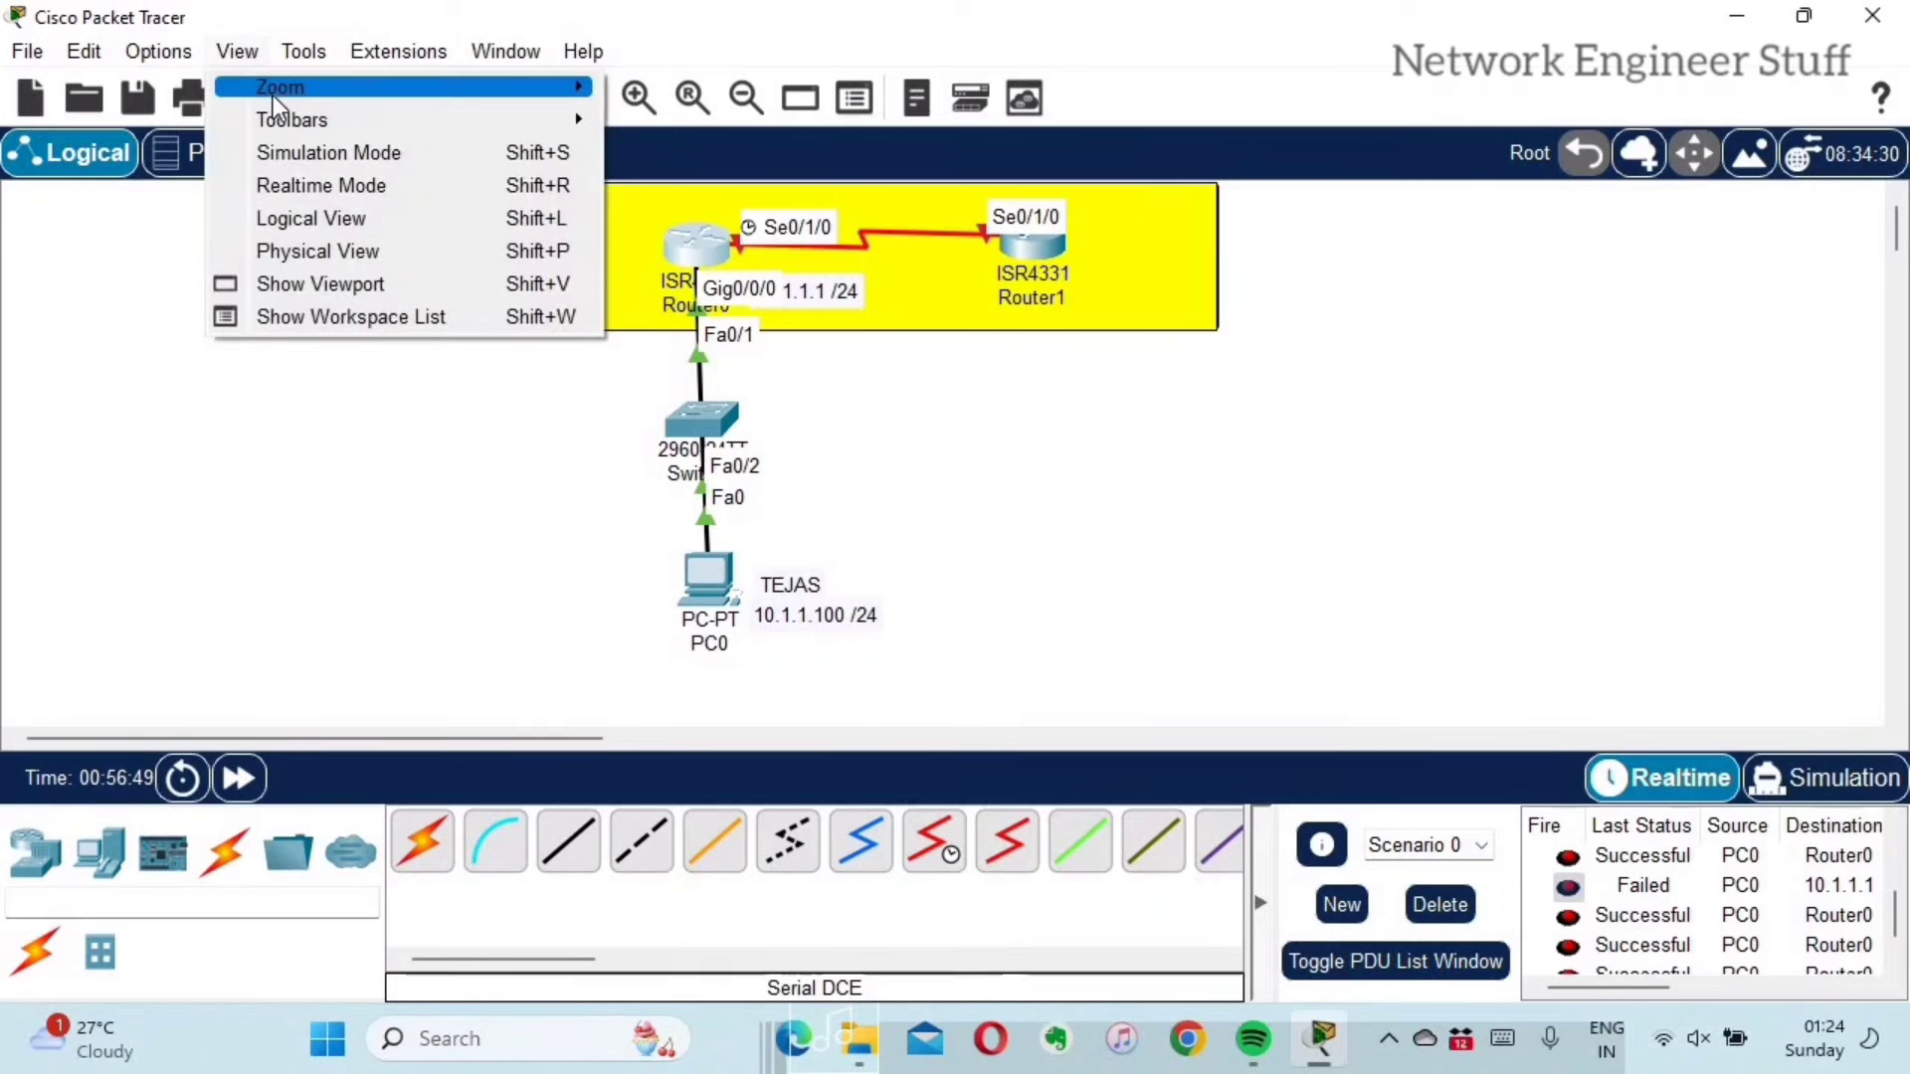
{"action": "mouse_move", "coordinate": [453, 124]}
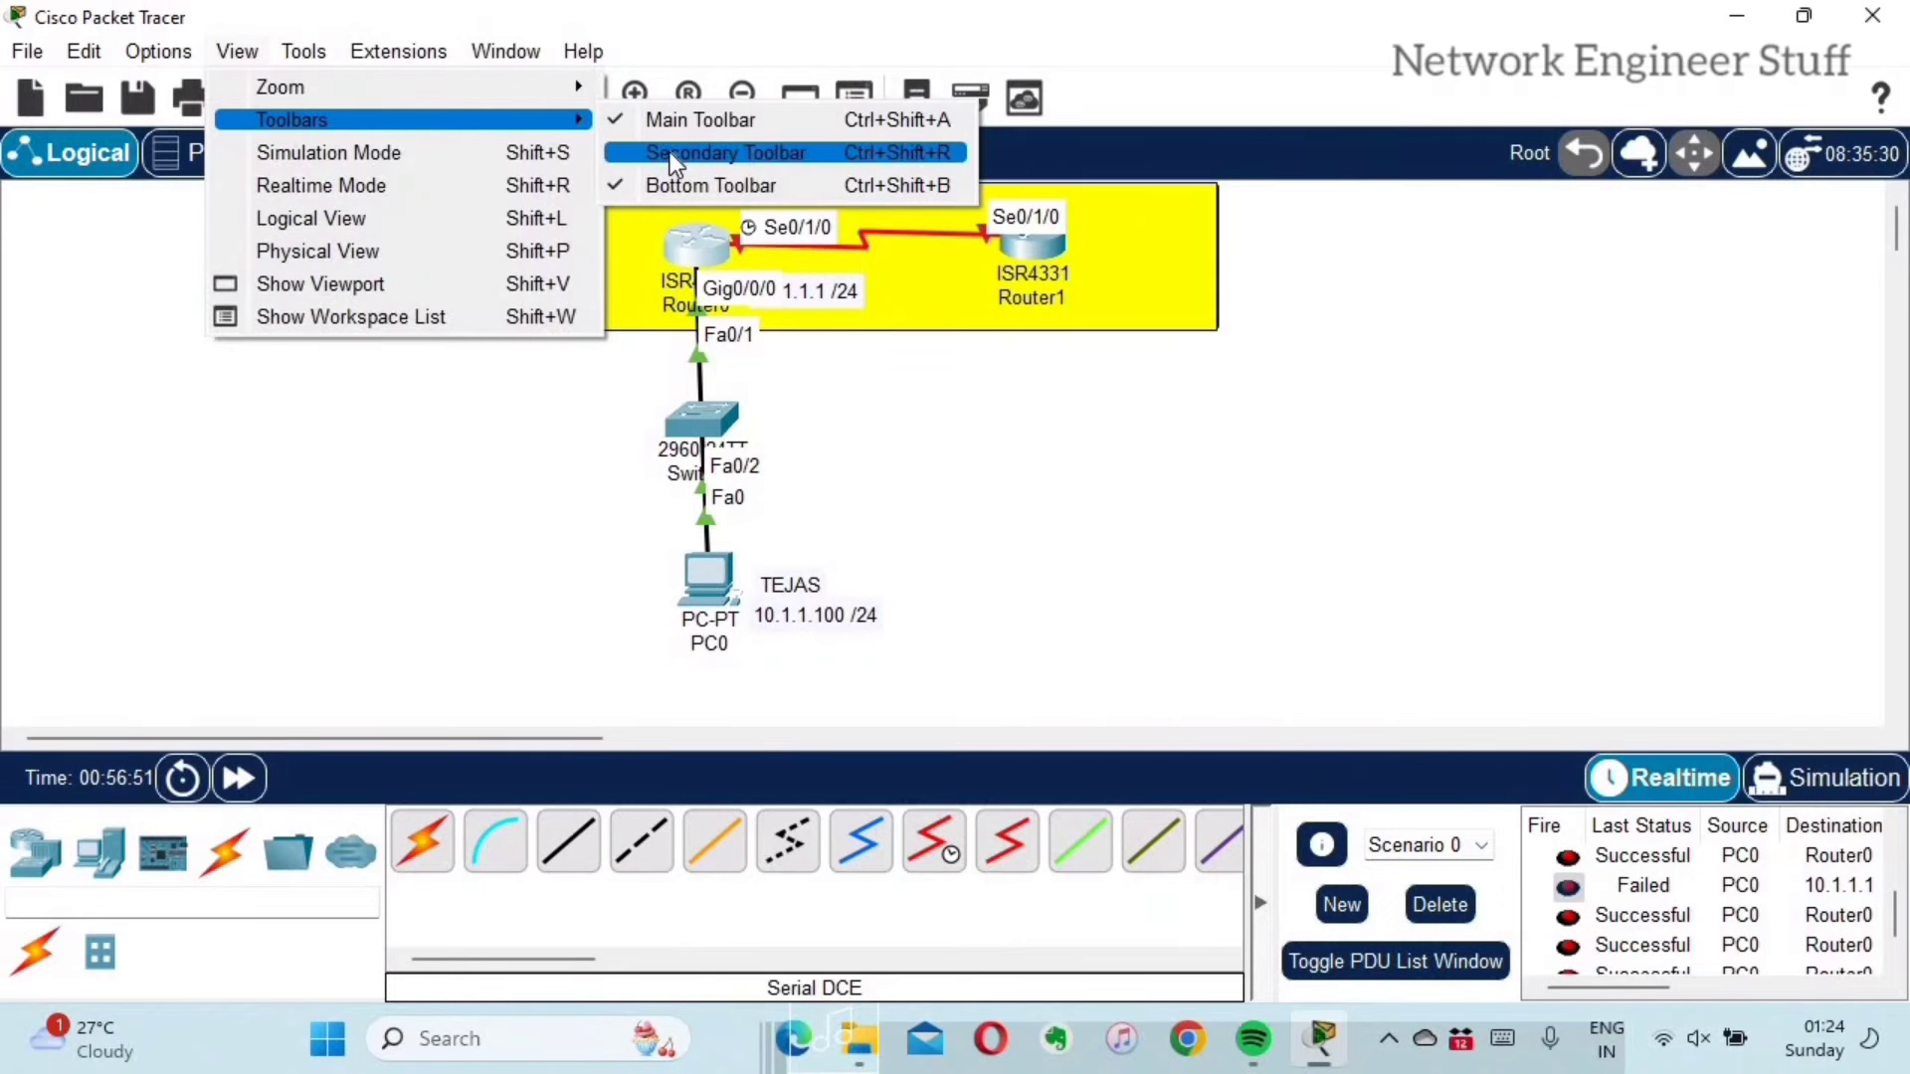
{"action": "left_click", "coordinate": [672, 157]}
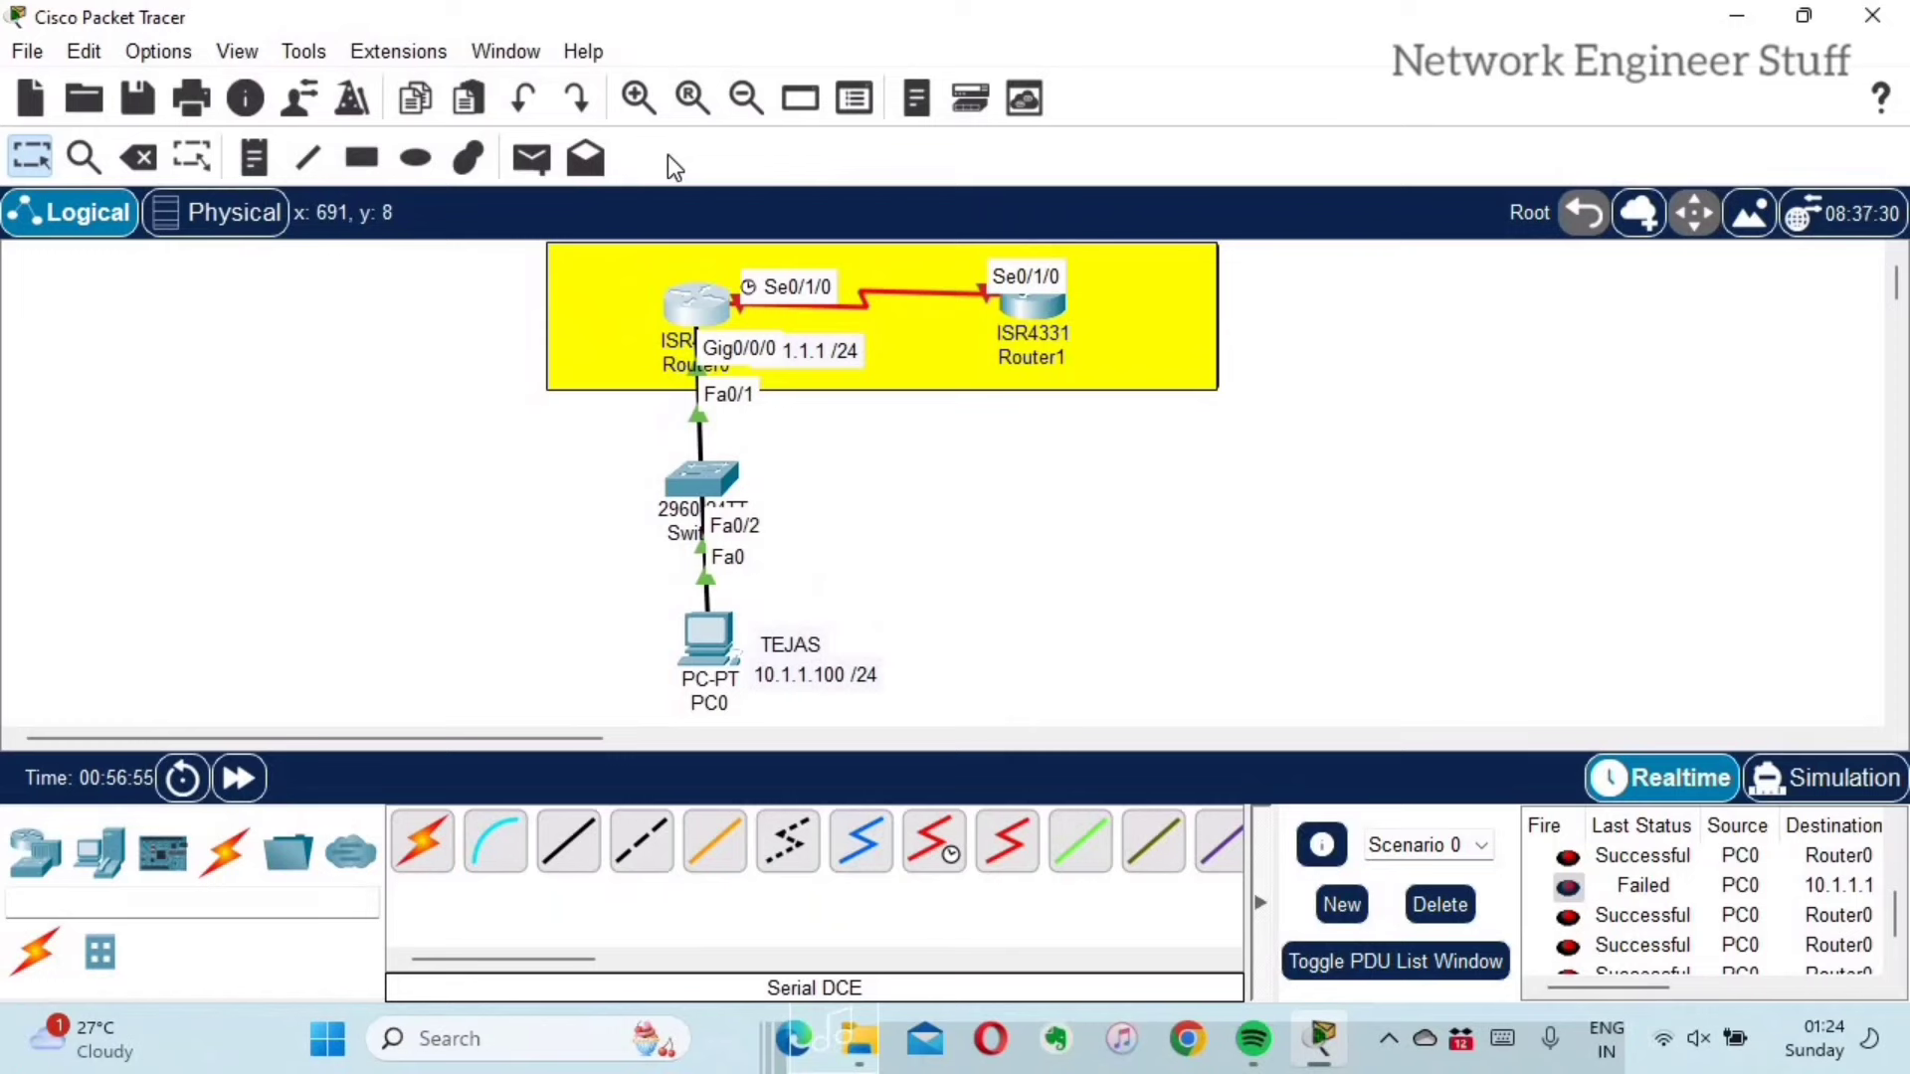
{"action": "left_click", "coordinate": [181, 56]}
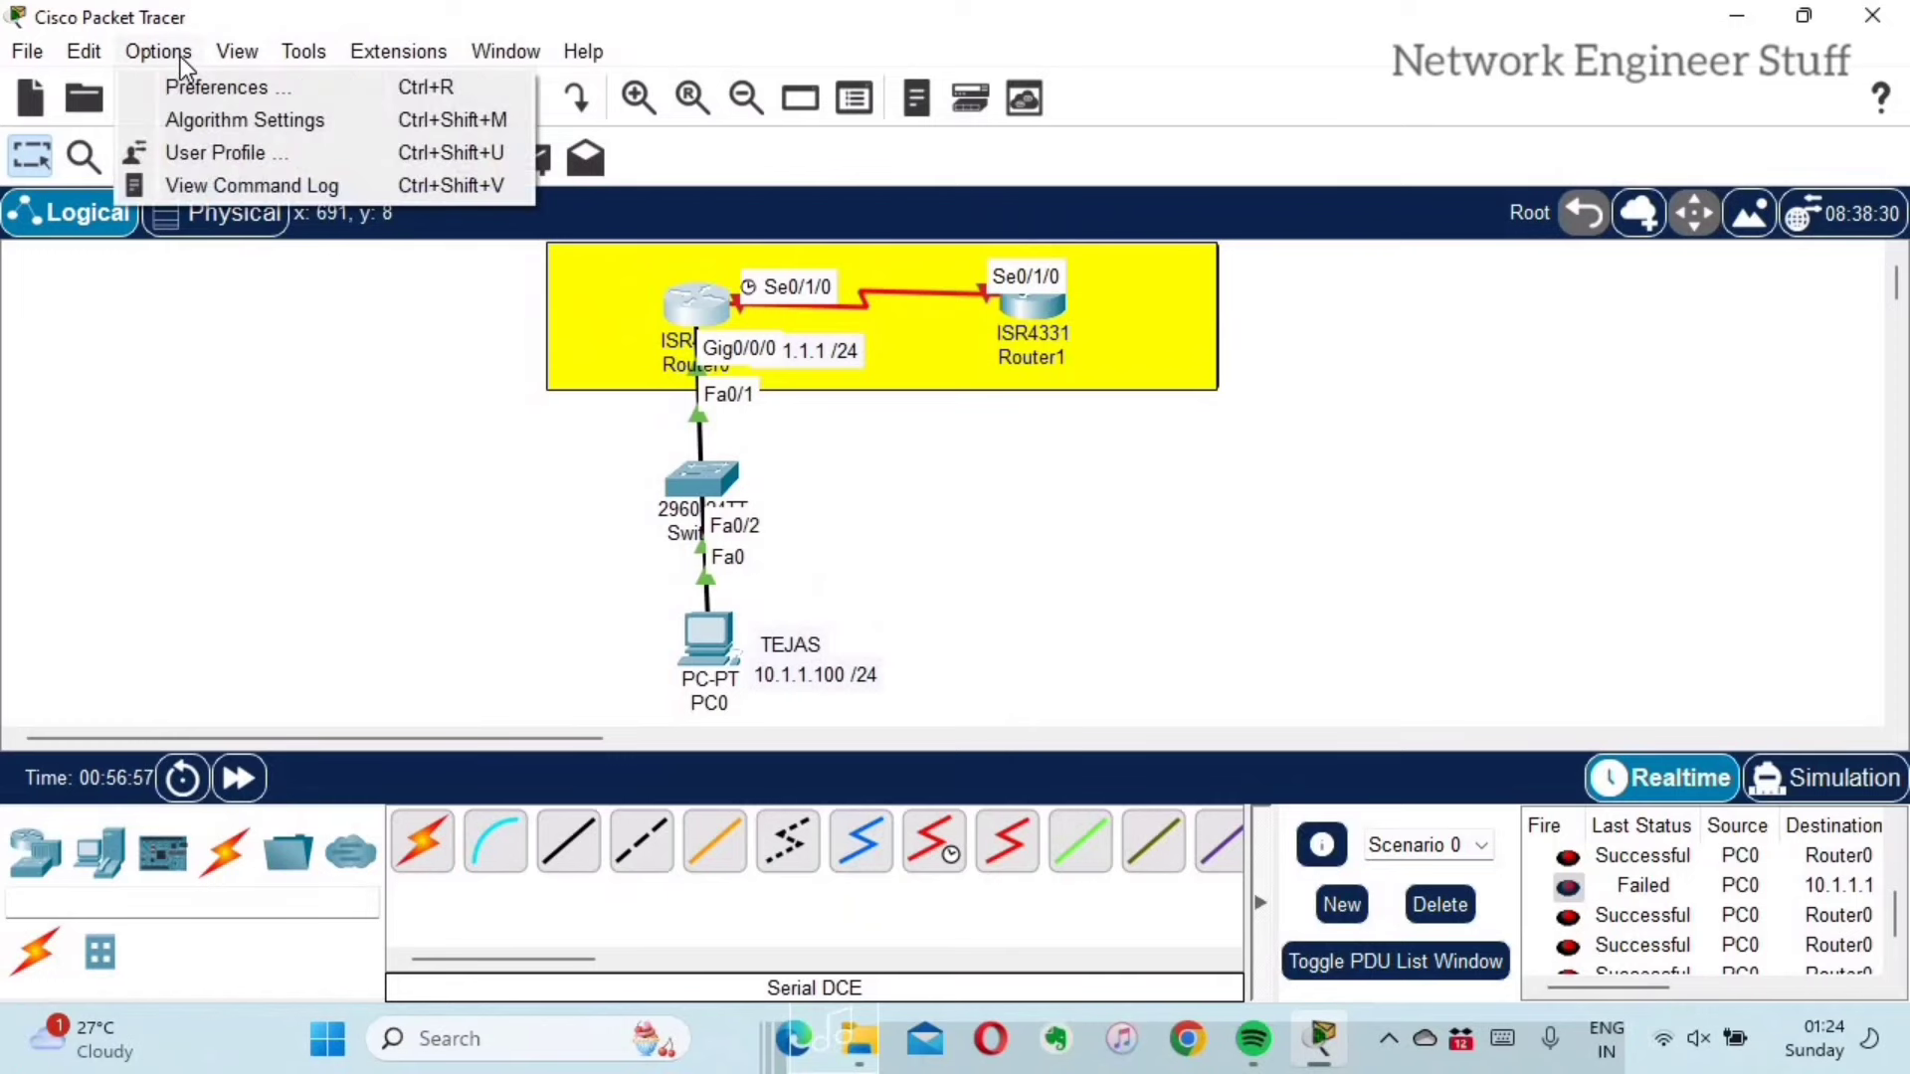
{"action": "mouse_move", "coordinate": [239, 58]}
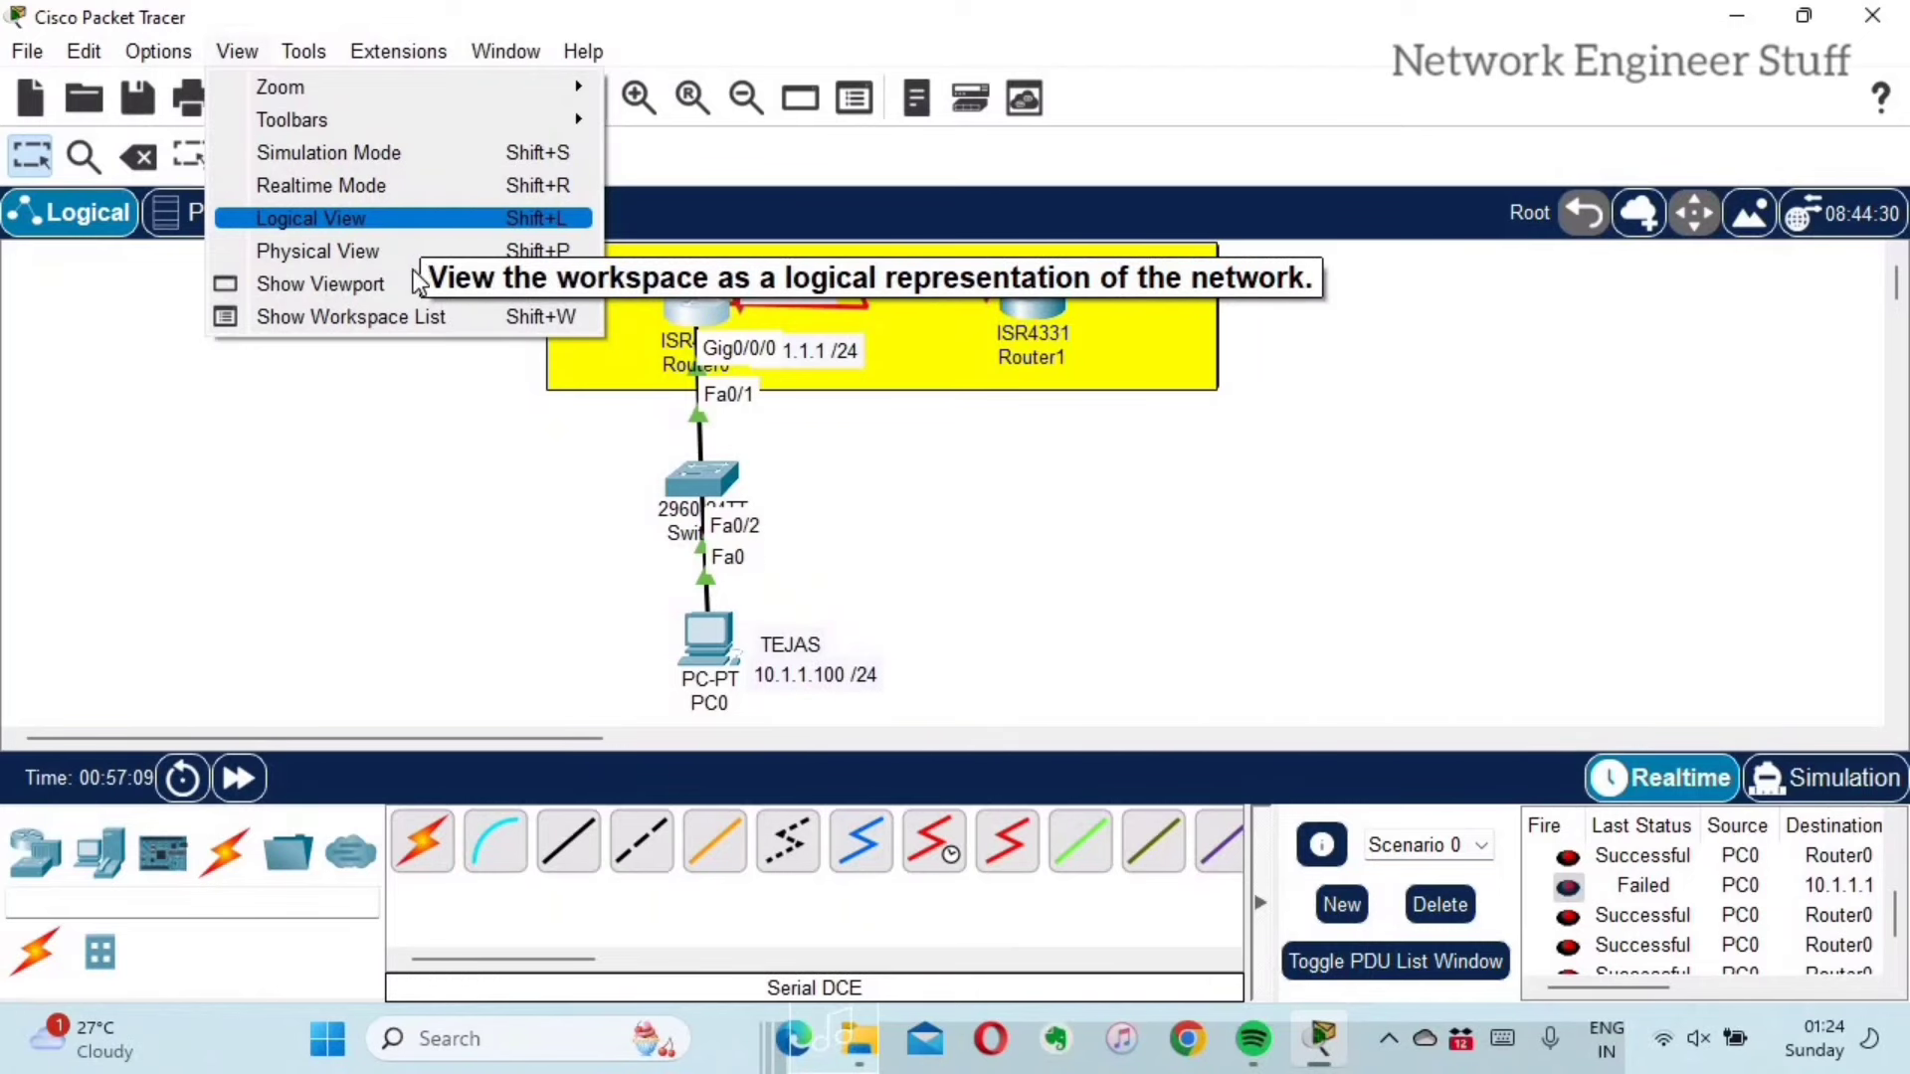
Step: Switch to the Physical (Intercity) view, return to the Logical view, and reopen the View menu
{"action": "key", "text": "Down"}
{"action": "key", "text": "Down"}
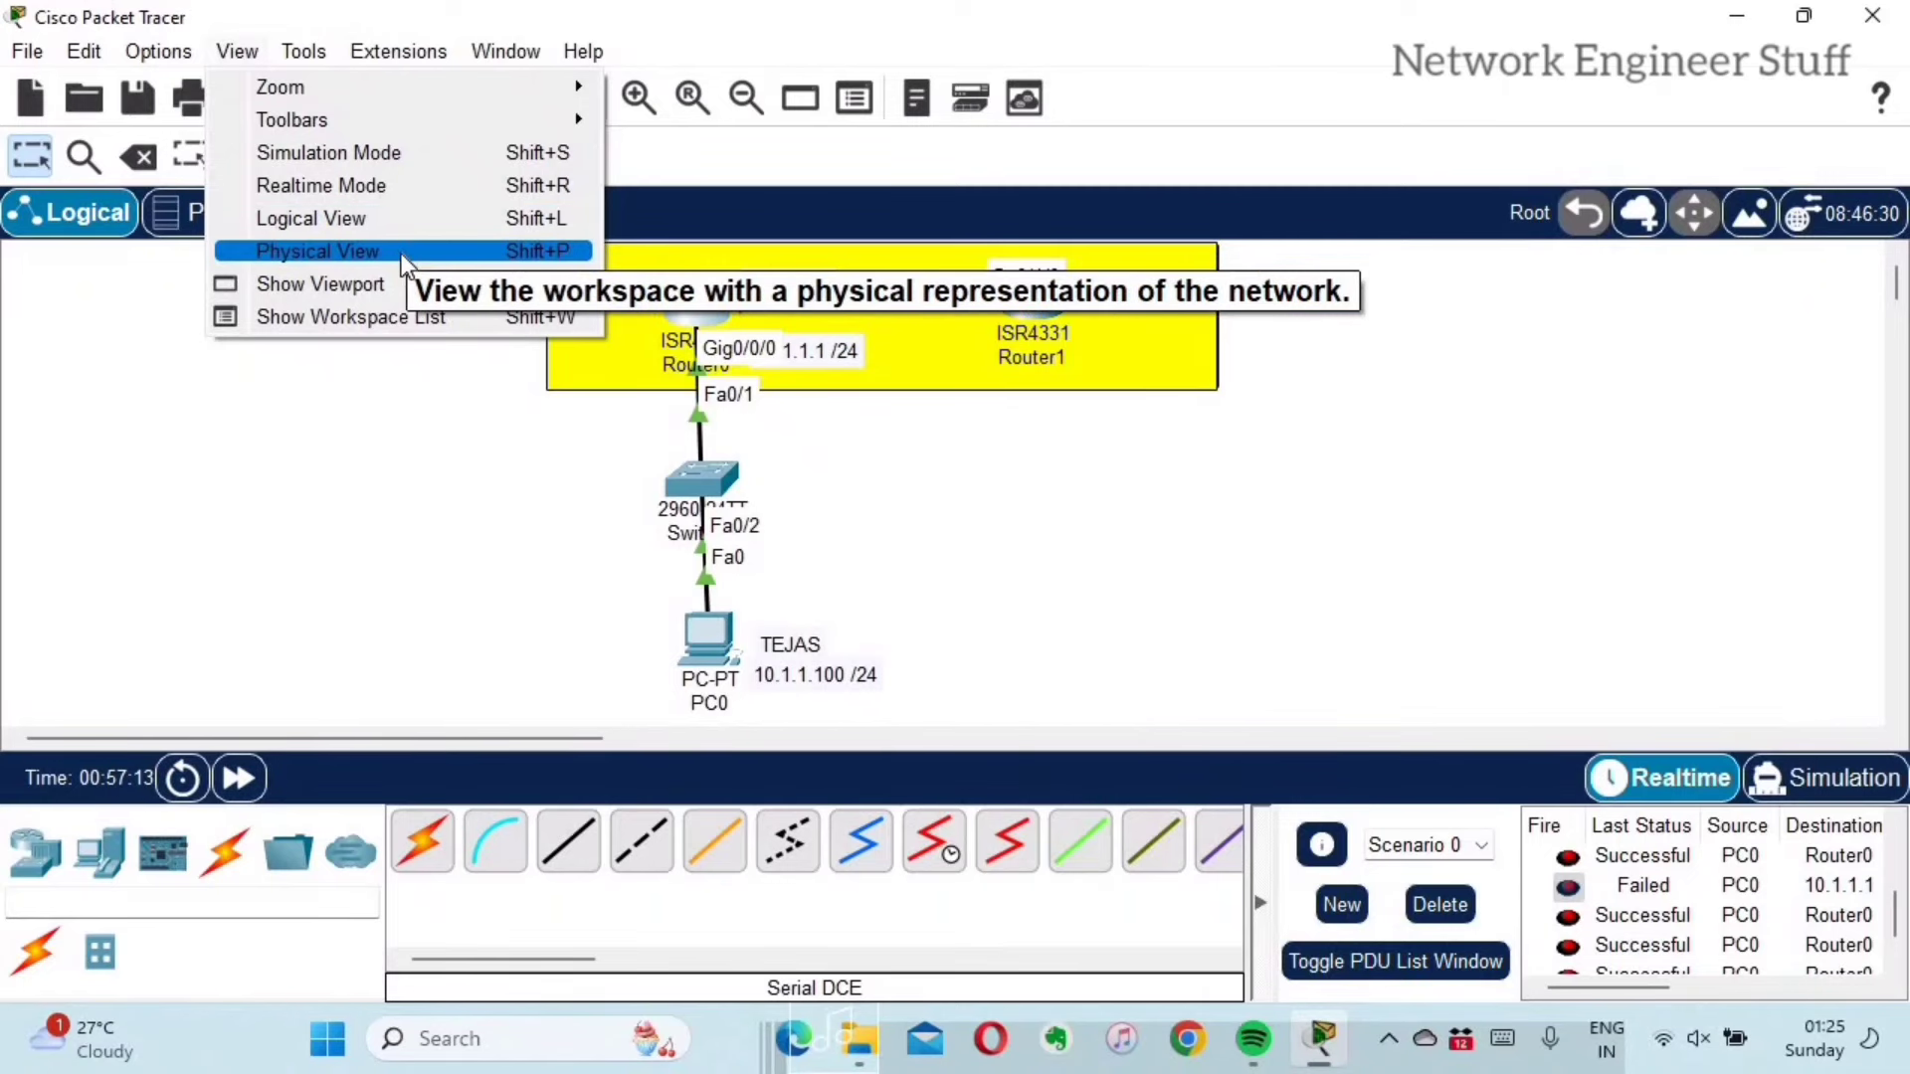
{"action": "left_click", "coordinate": [402, 252]}
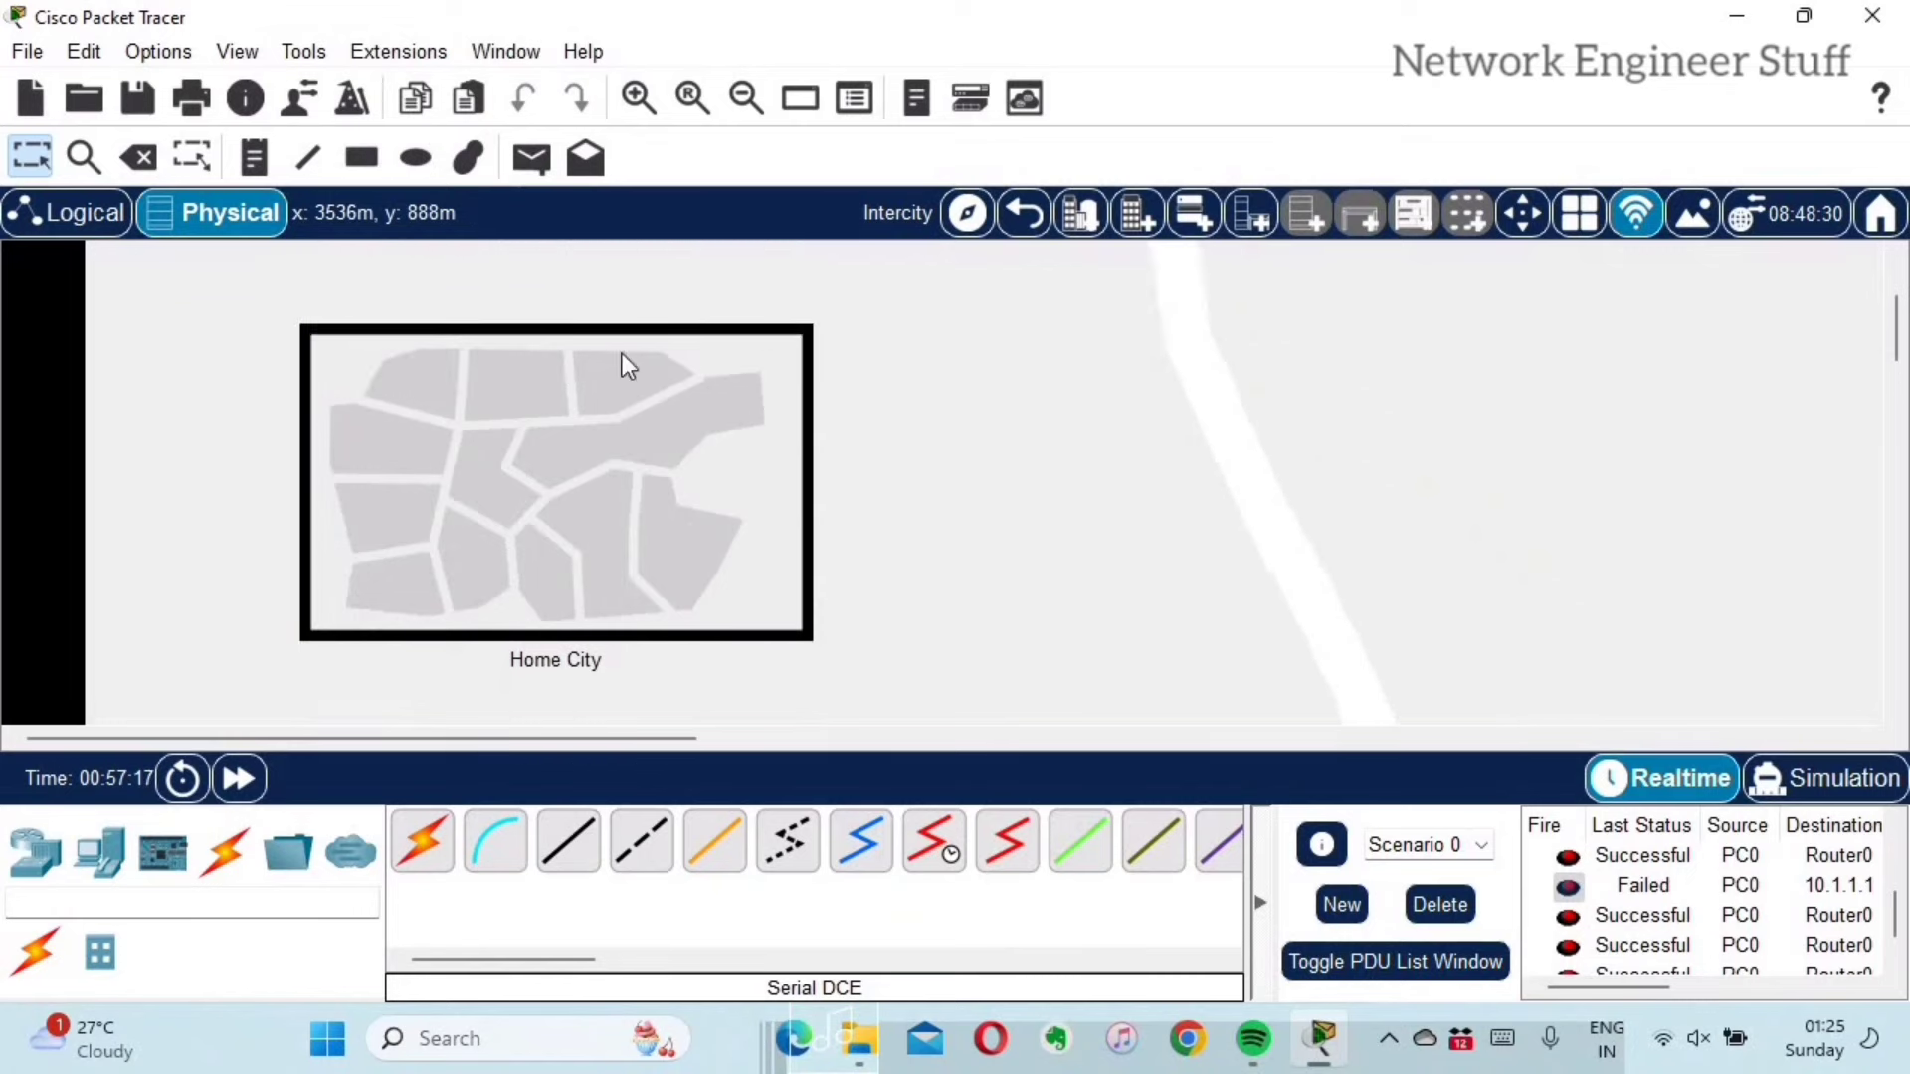
{"action": "left_click", "coordinate": [85, 215]}
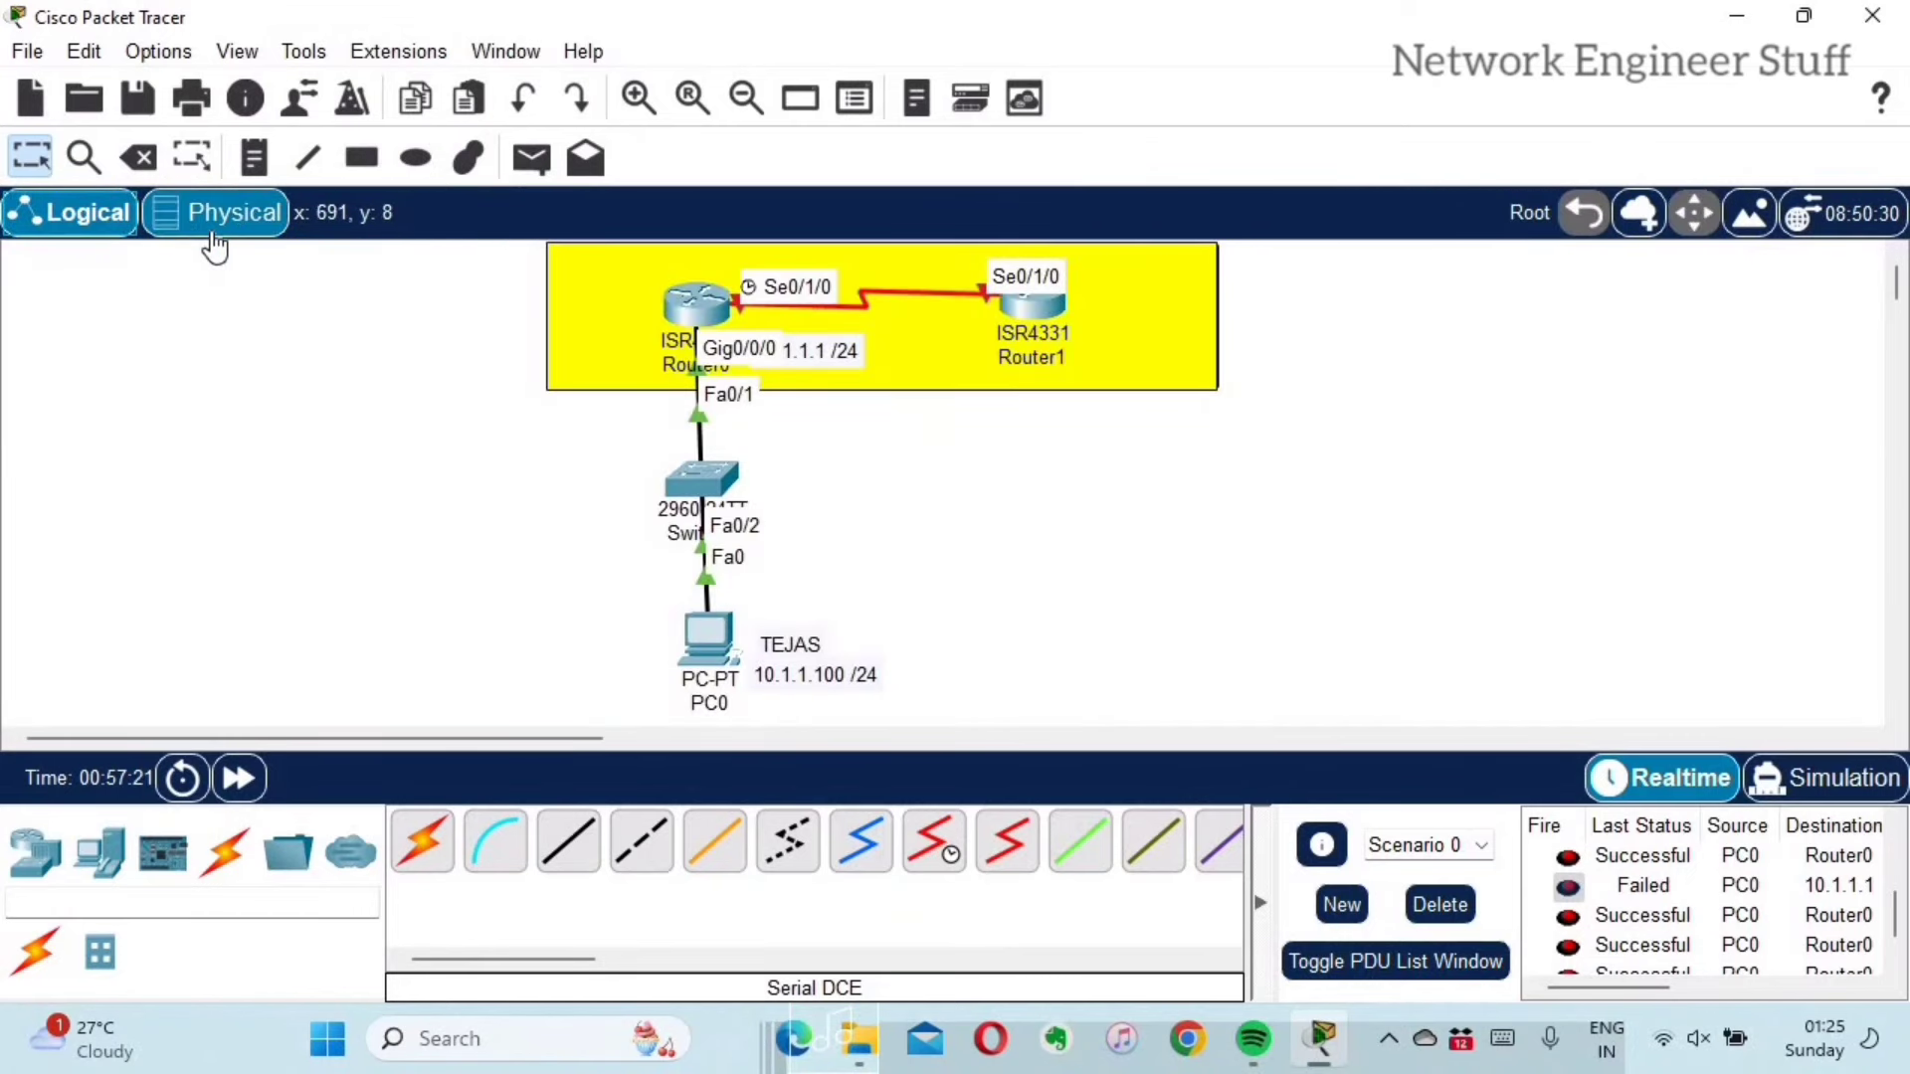
{"action": "left_click", "coordinate": [243, 64]}
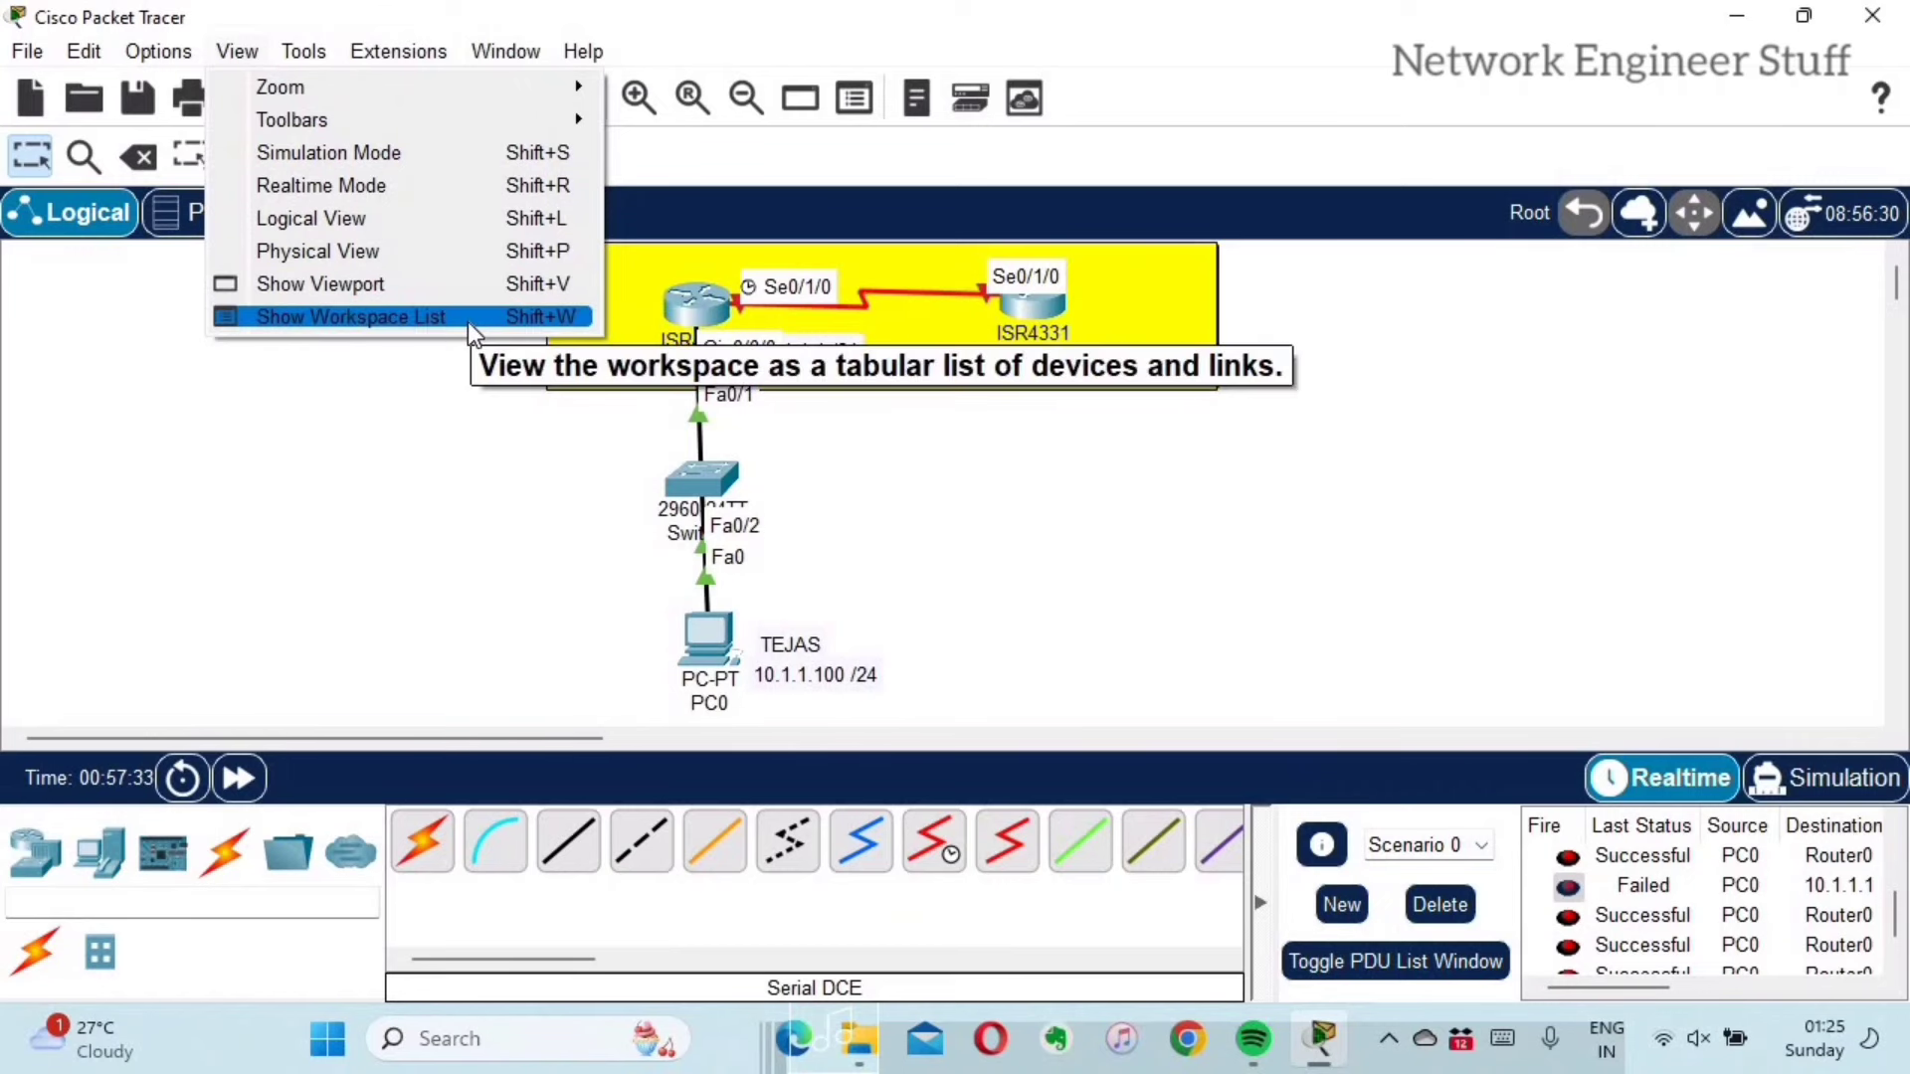
Step: In the Workspace List, select the Router0–Router1 serial link, remove it, and close the list
{"action": "left_click", "coordinate": [468, 320]}
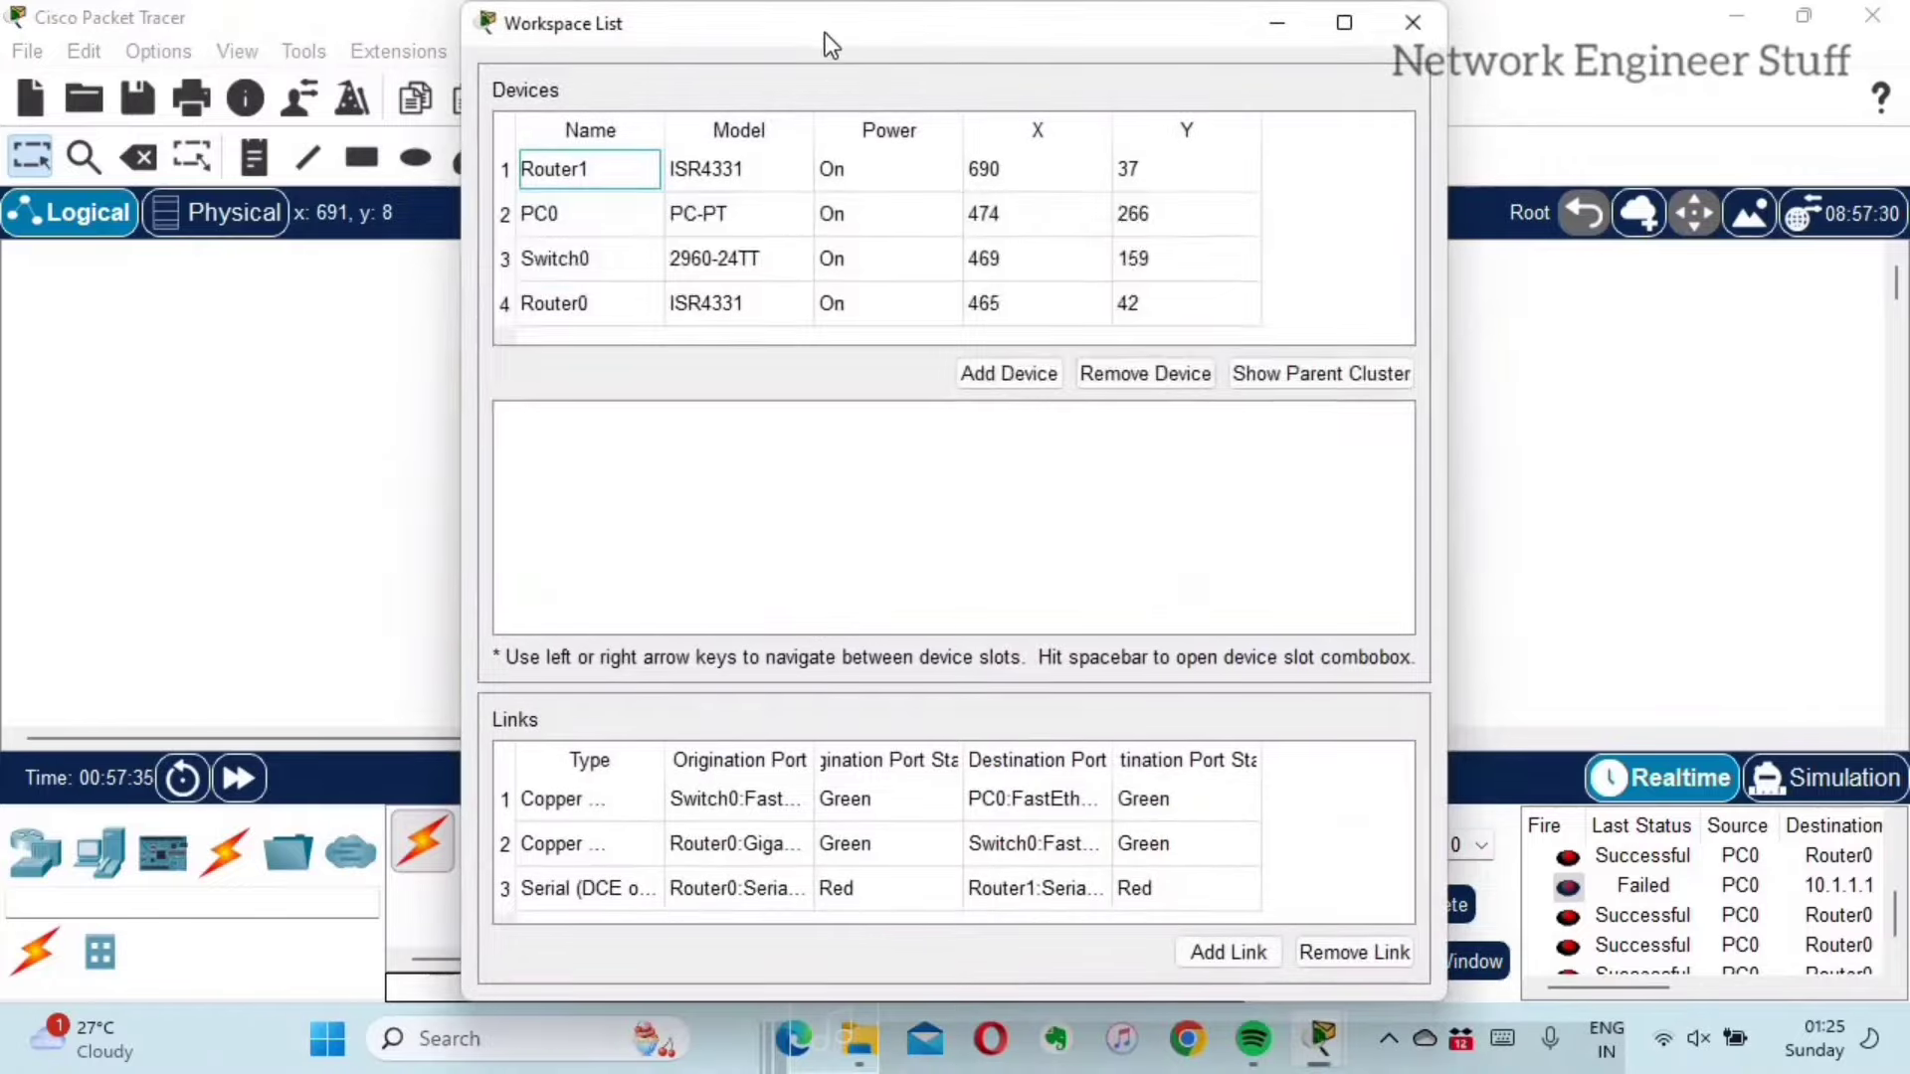
{"action": "left_click_drag", "start_coordinate": [1091, 40], "coordinate": [1592, 58]}
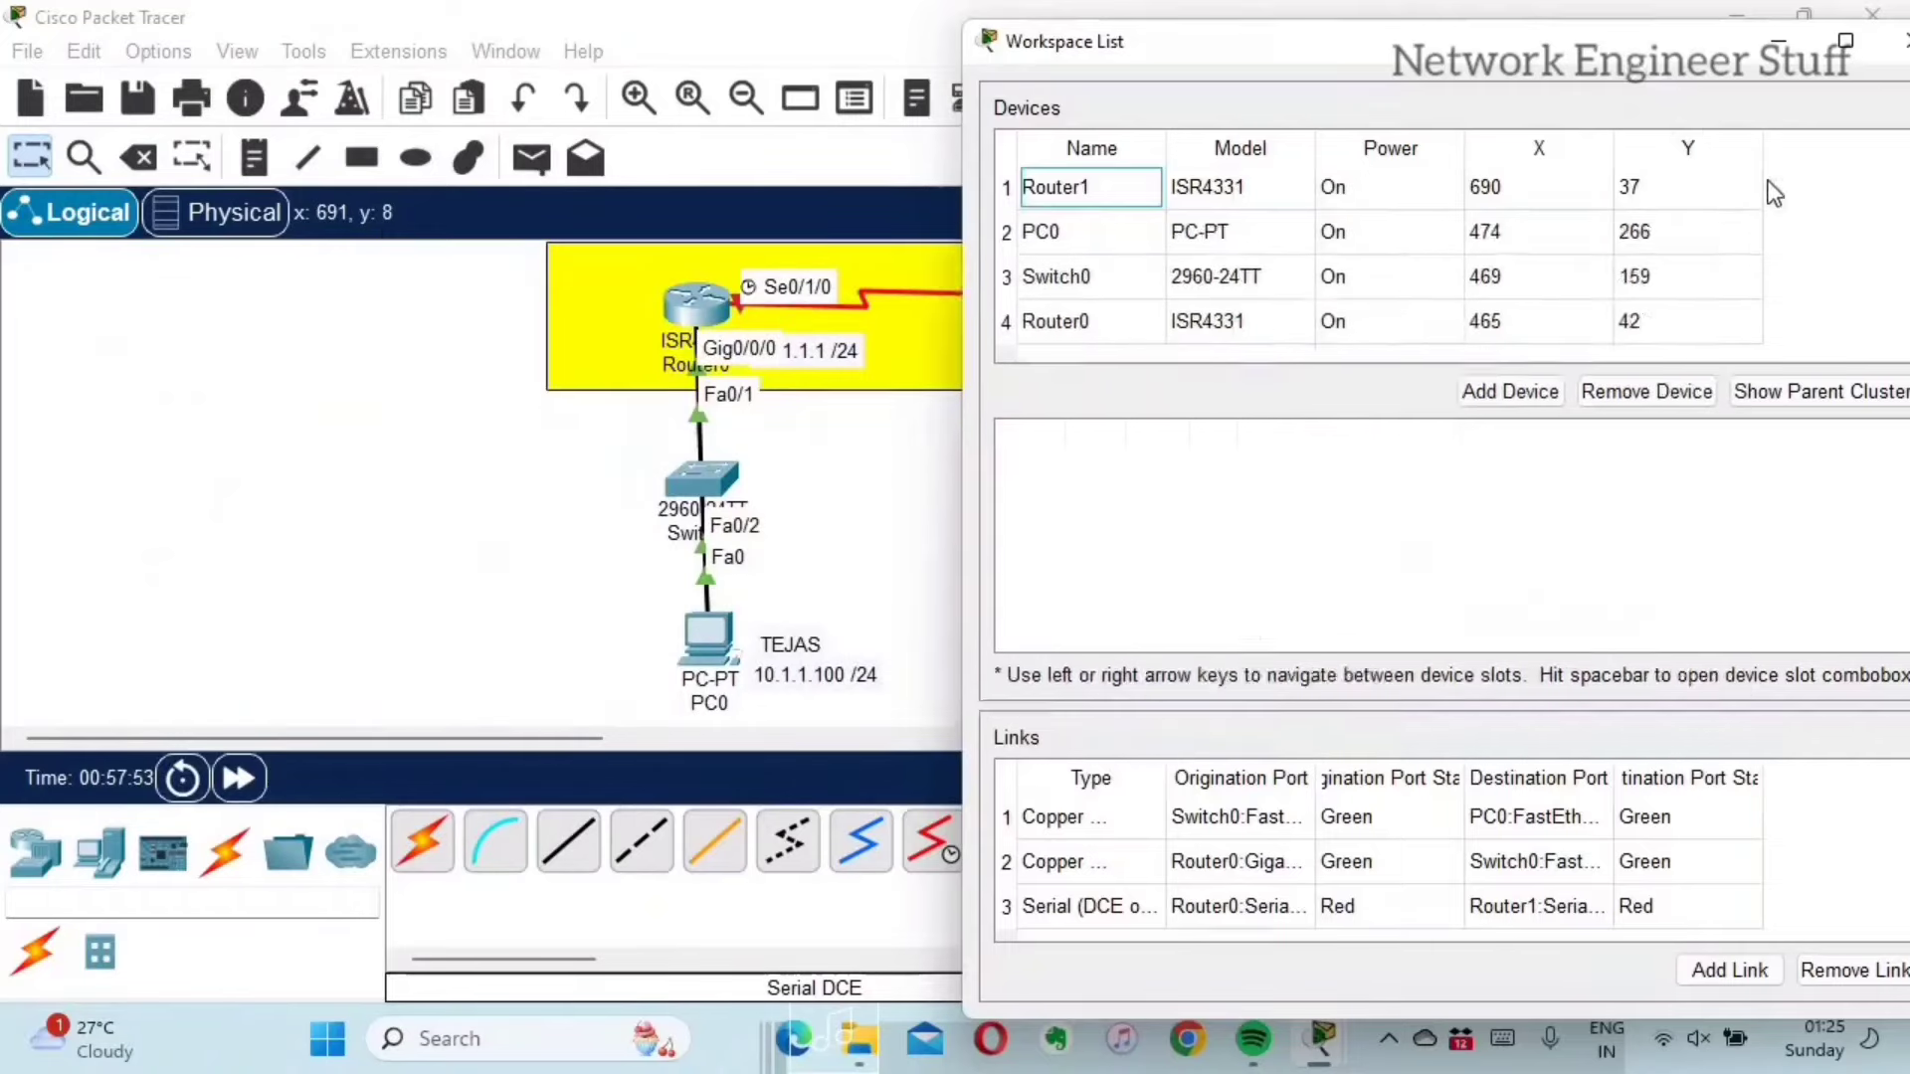
{"action": "left_click_drag", "start_coordinate": [1193, 41], "coordinate": [1006, 21]}
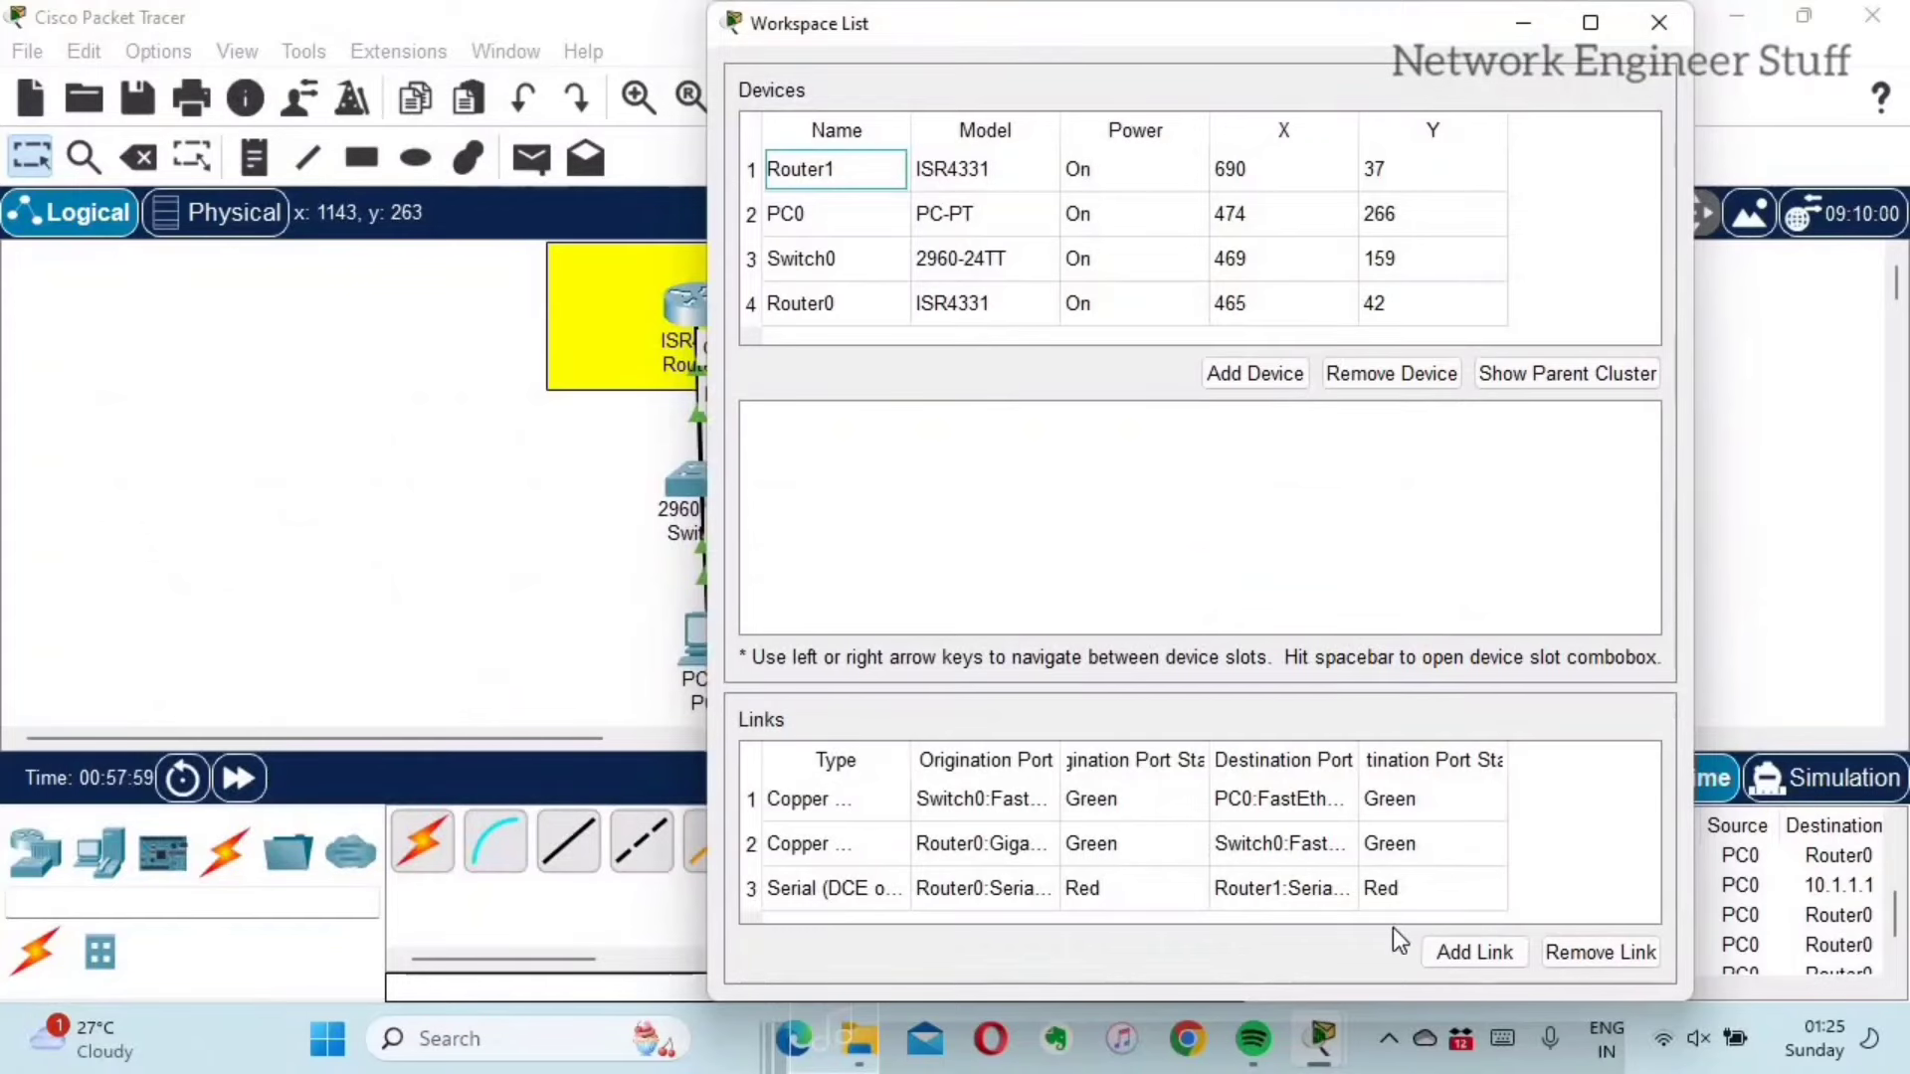
{"action": "left_click", "coordinate": [820, 887]}
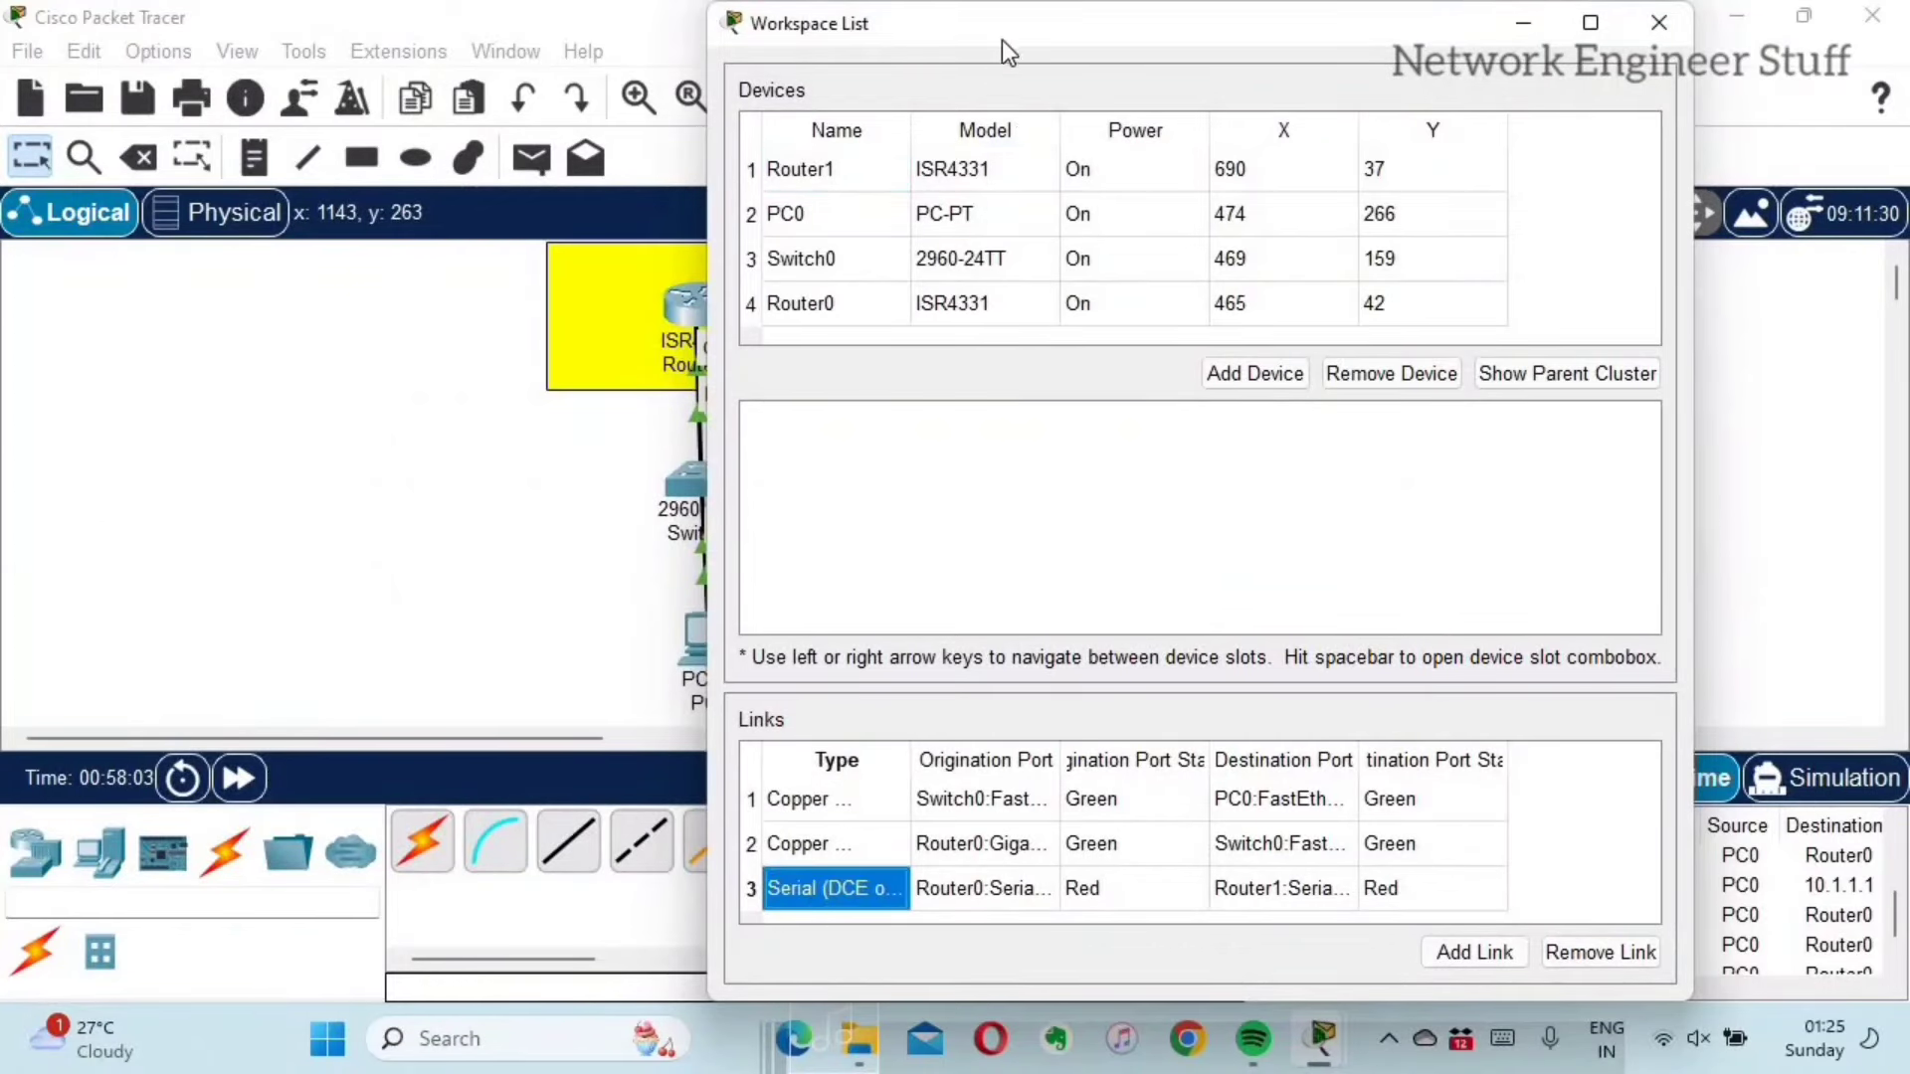
{"action": "left_click_drag", "start_coordinate": [1393, 25], "coordinate": [1781, 73]}
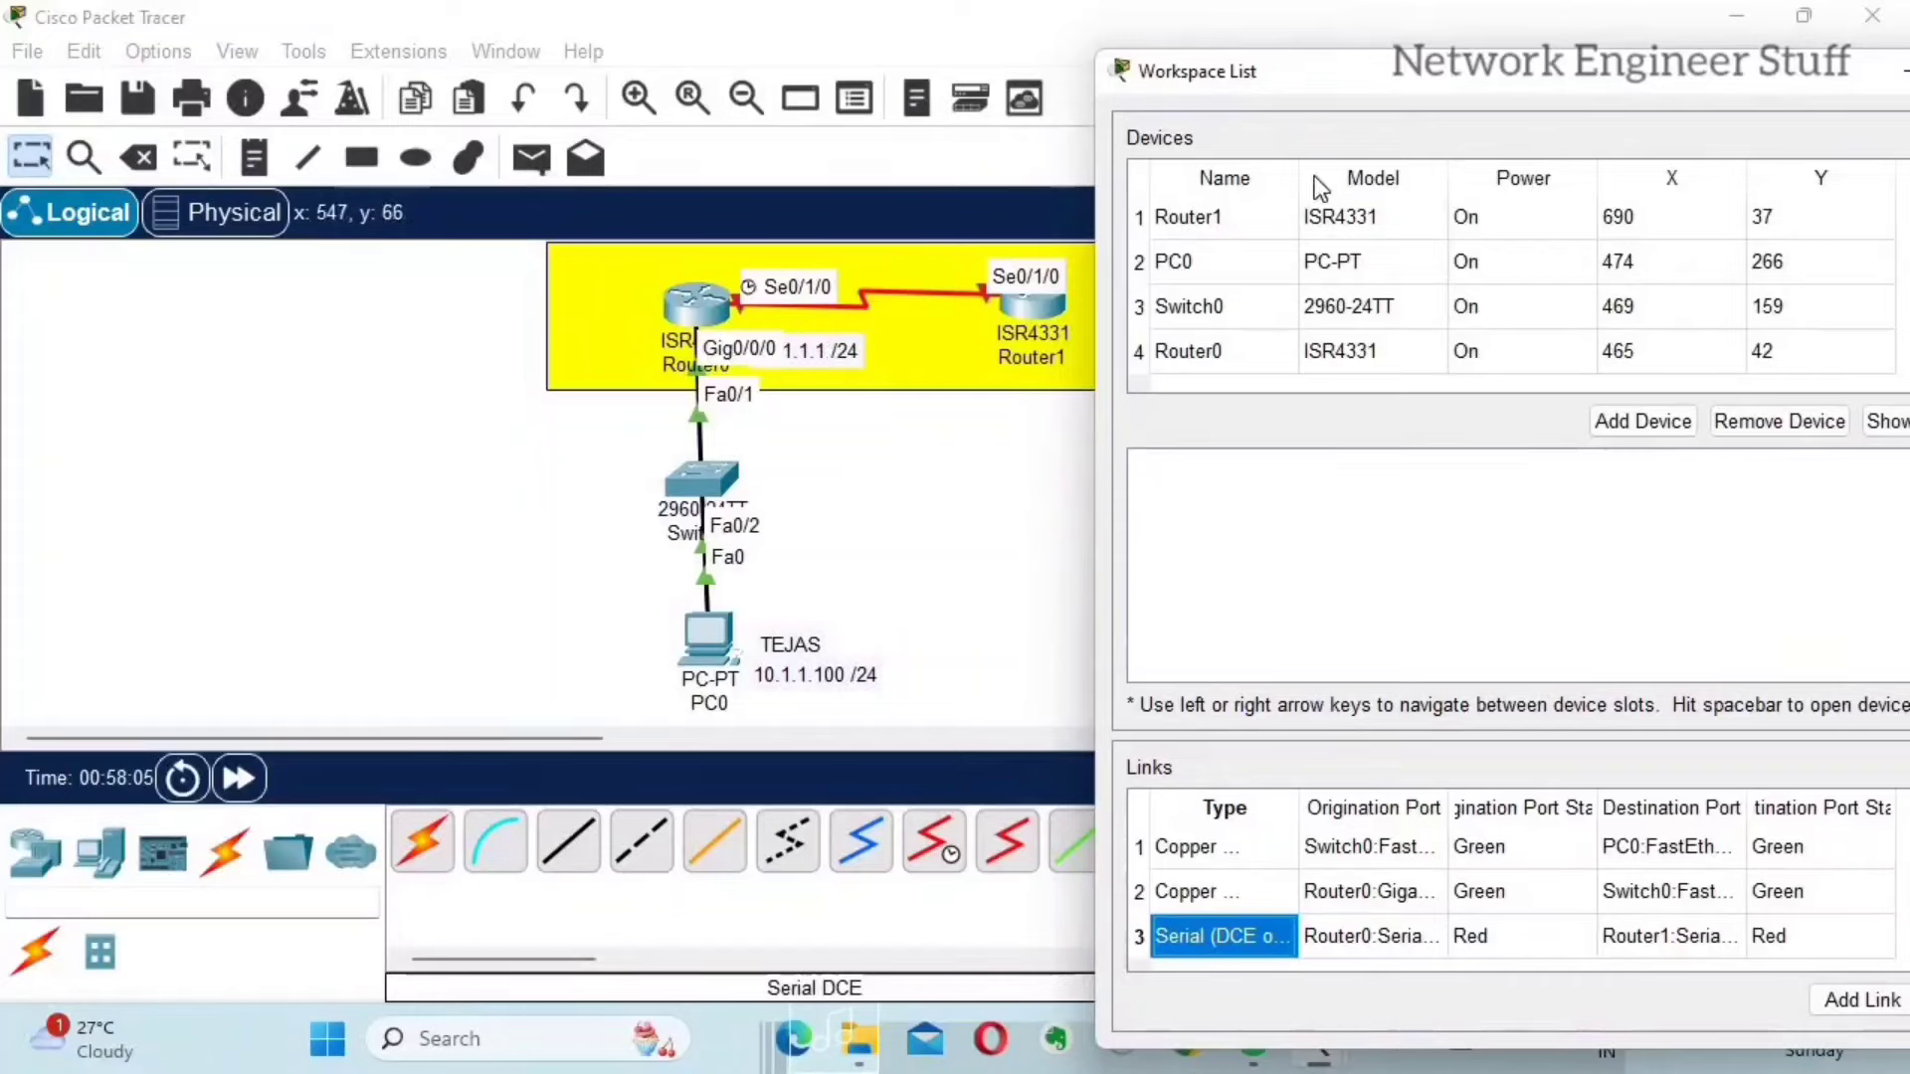
{"action": "left_click_drag", "start_coordinate": [1209, 46], "coordinate": [1095, 19]}
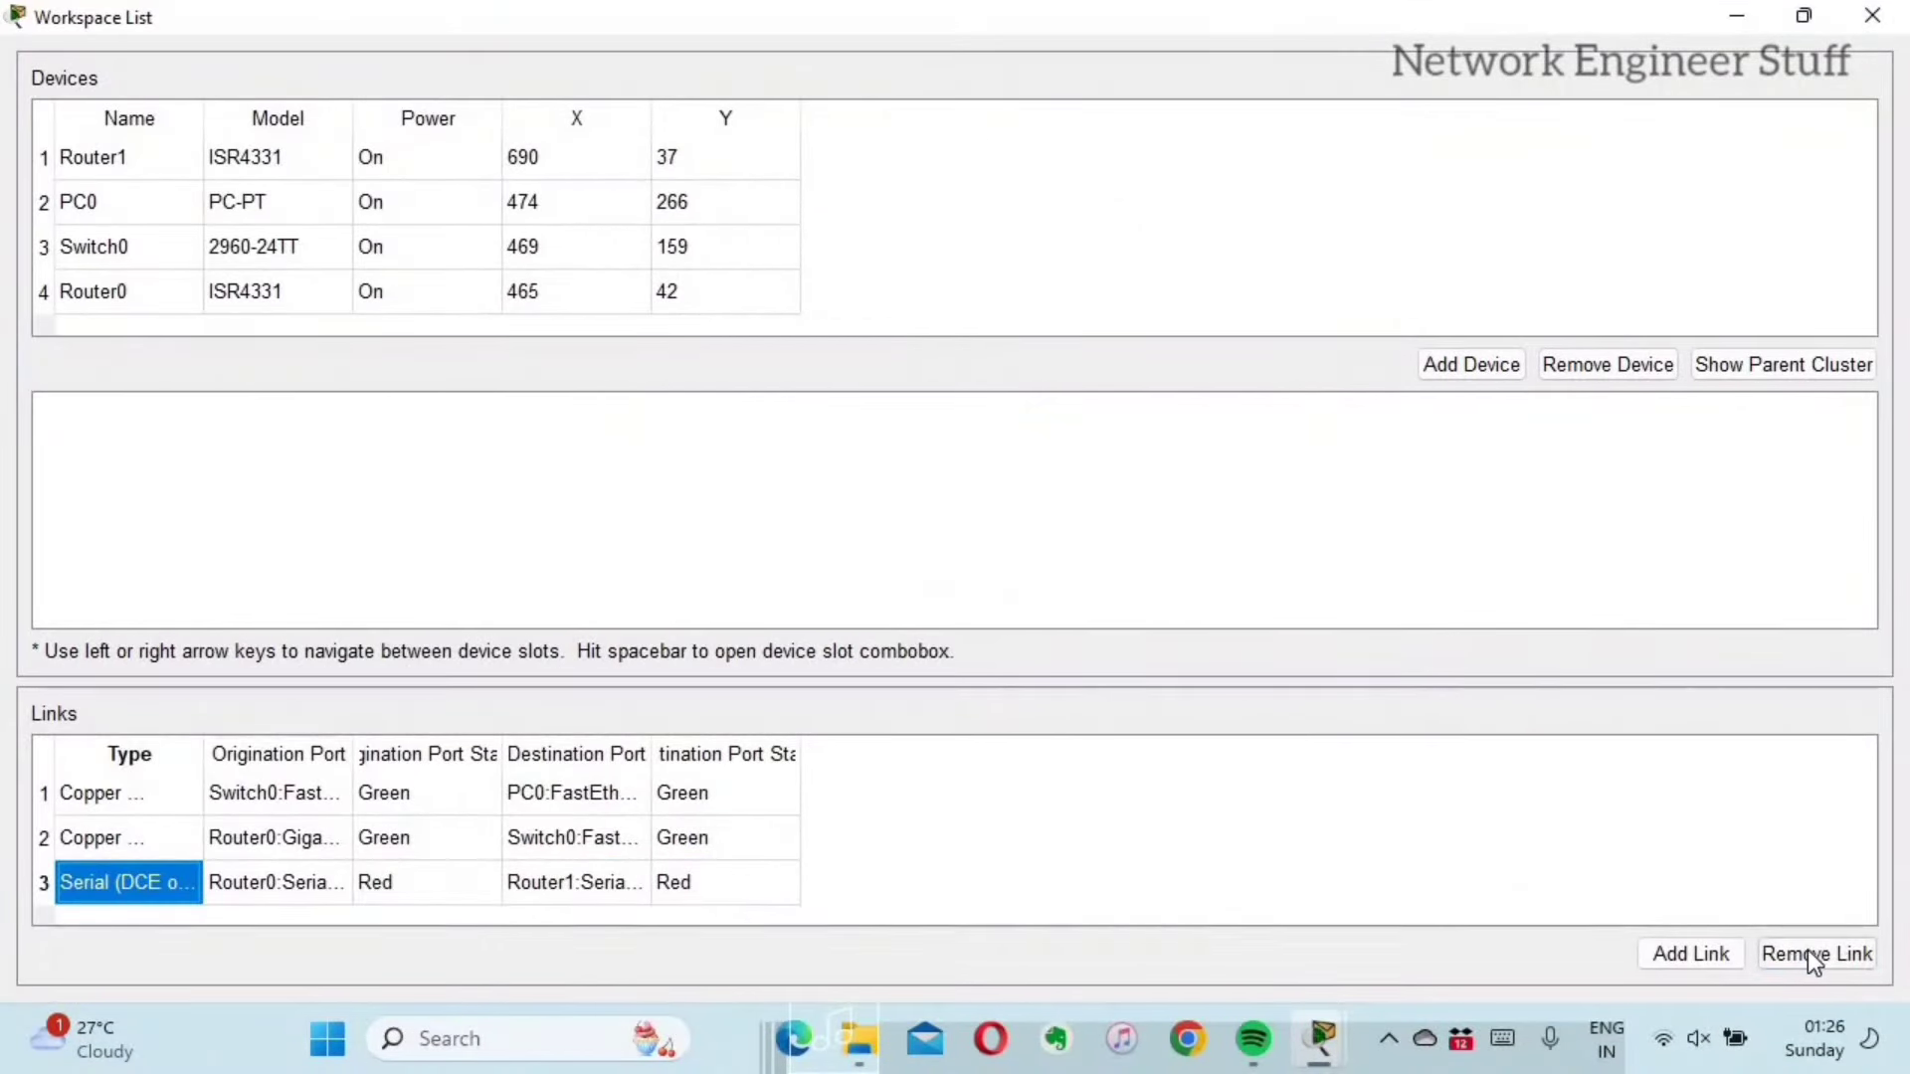
{"action": "left_click", "coordinate": [1811, 953]}
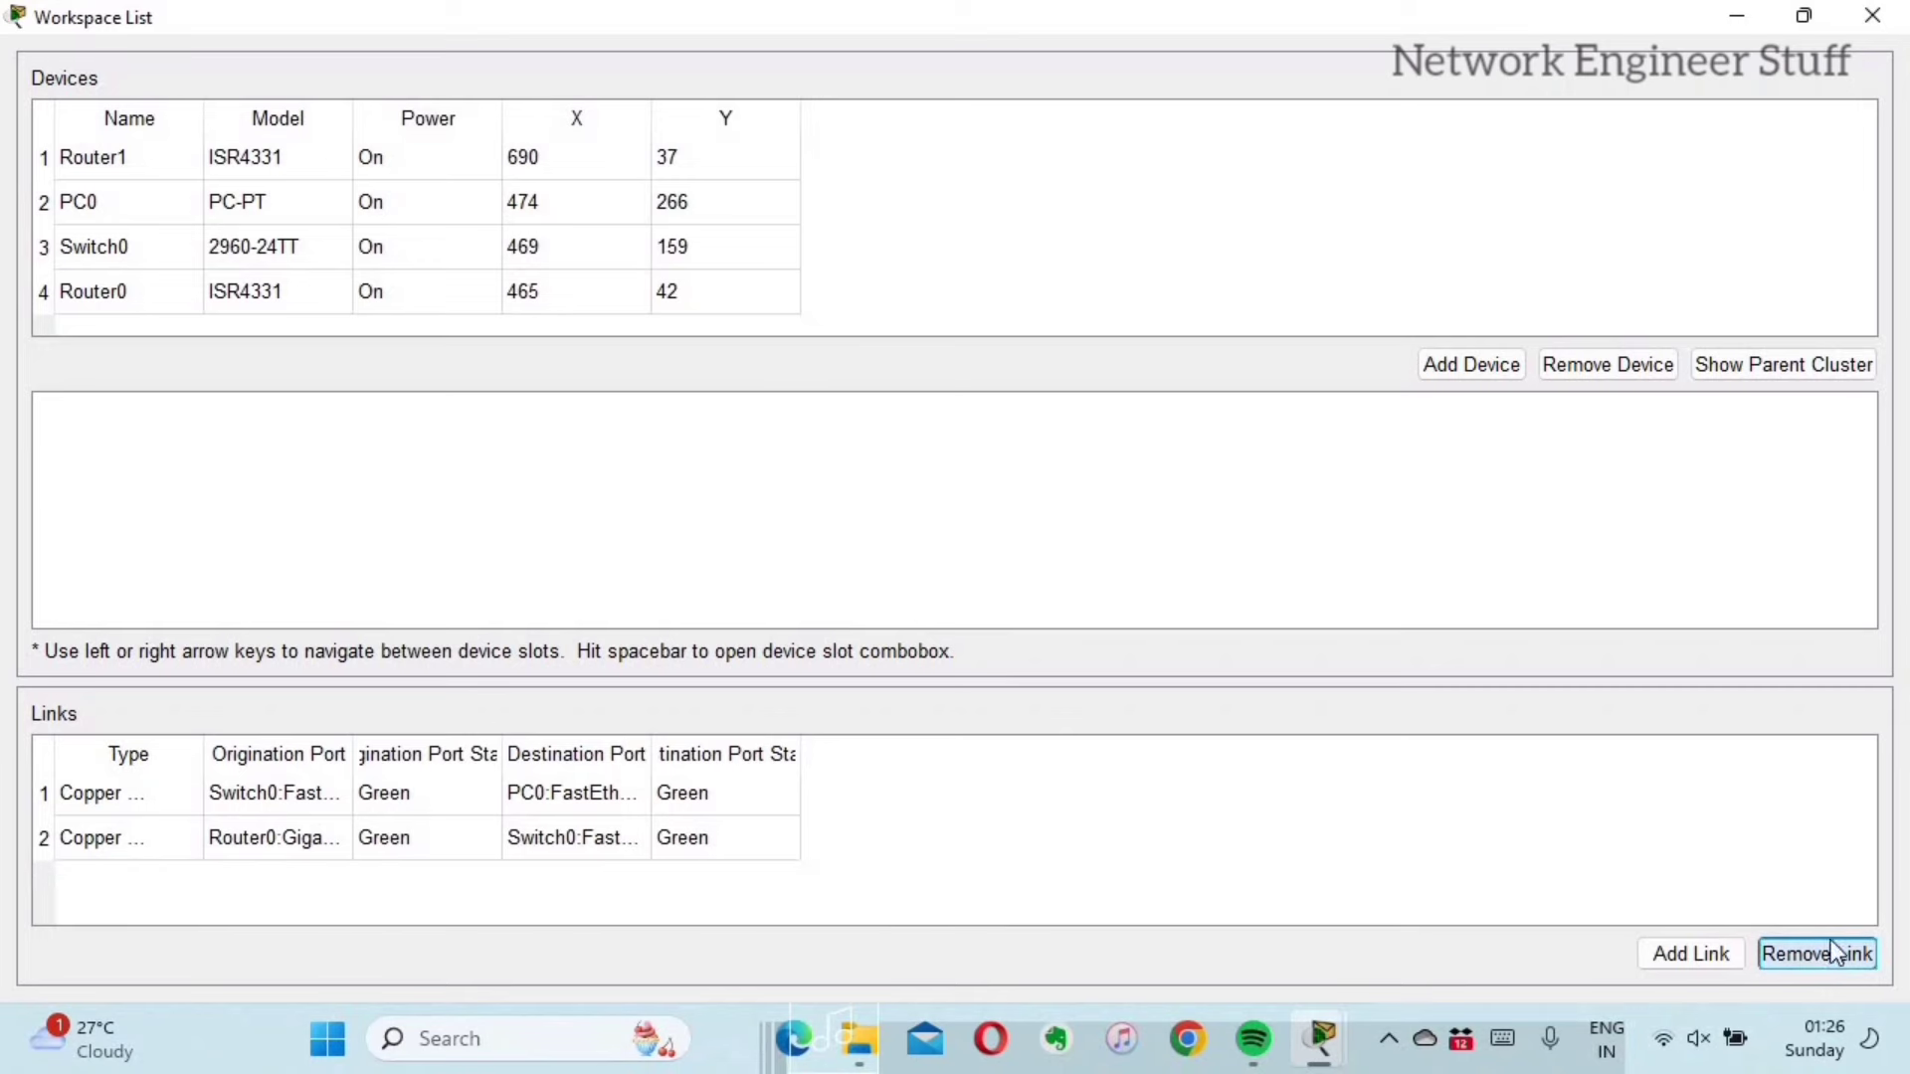
{"action": "left_click", "coordinate": [1889, 14]}
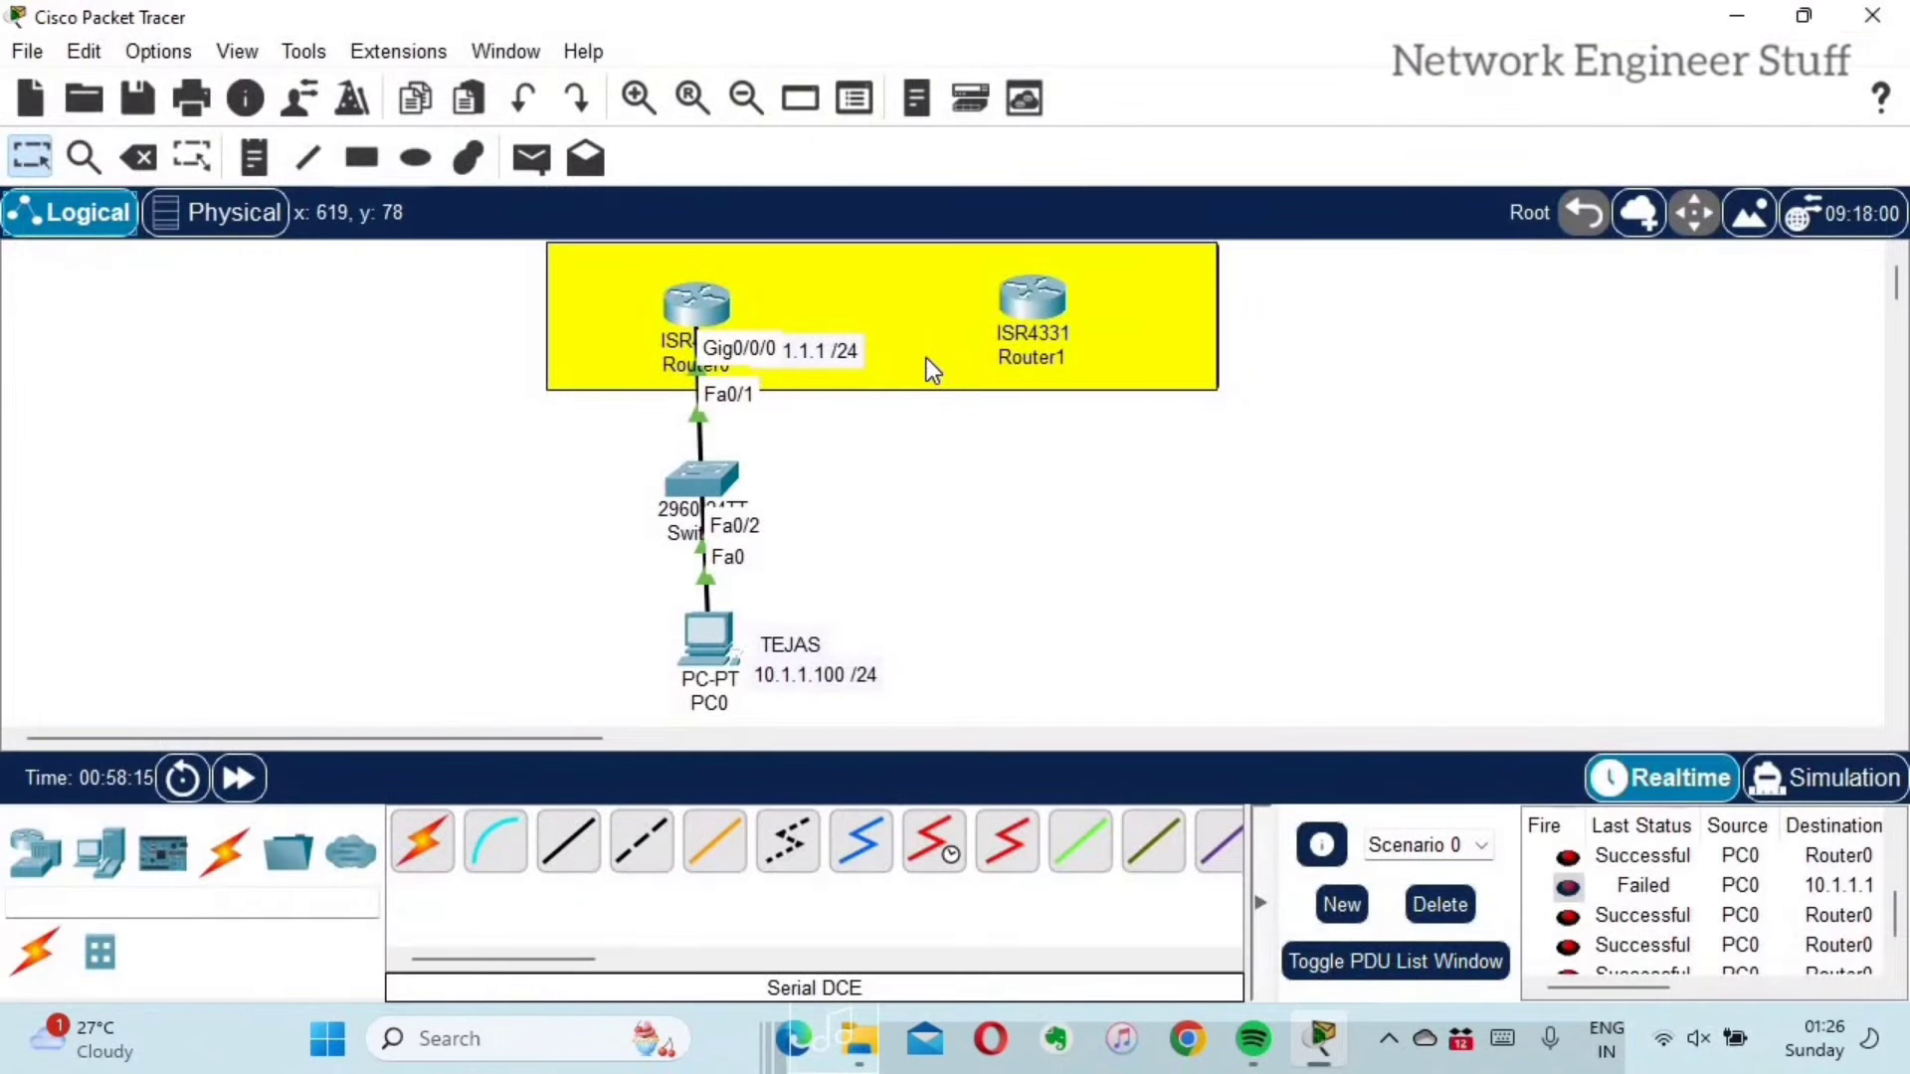